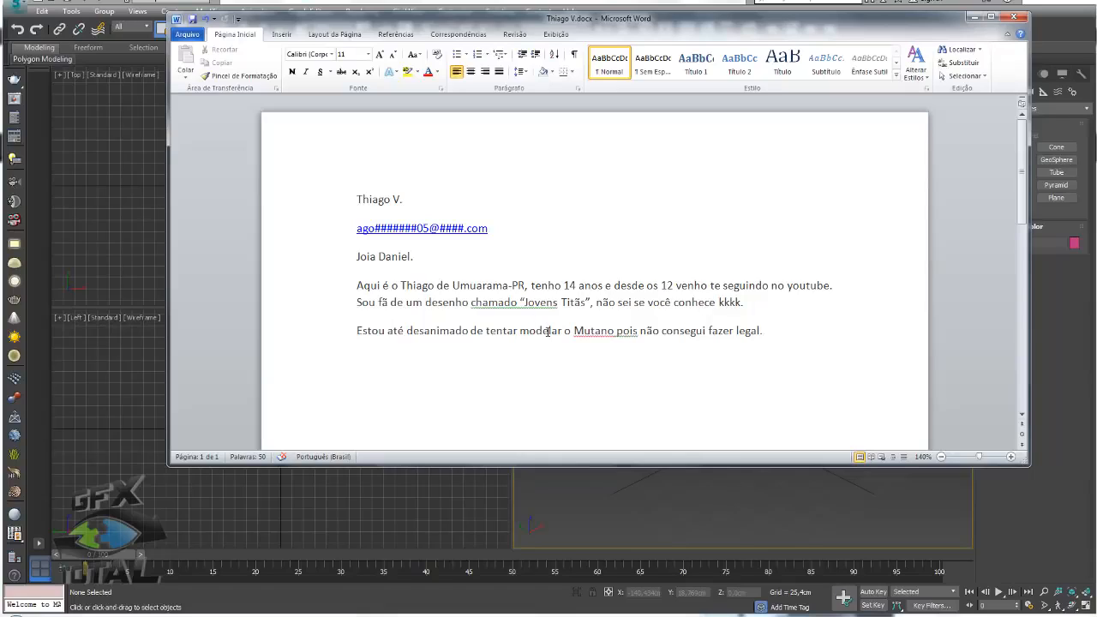
# - Switch to the Referências folder and page through all the Mutano reference images starting with front.jpg, ending back in the folder
pyautogui.moveTo(574, 330)
pyautogui.mouseDown()
pyautogui.moveTo(614, 331)
pyautogui.moveTo(571, 332)
pyautogui.mouseUp()
pyautogui.click(622, 333)
pyautogui.hotkey('alt', 'Tab')
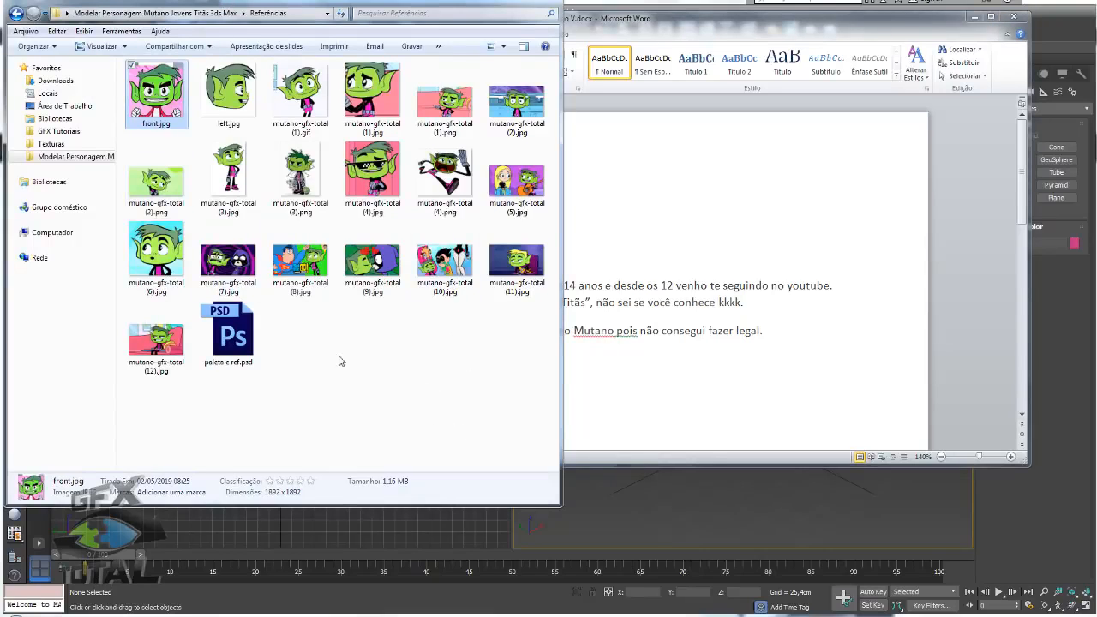
pyautogui.doubleClick(169, 95)
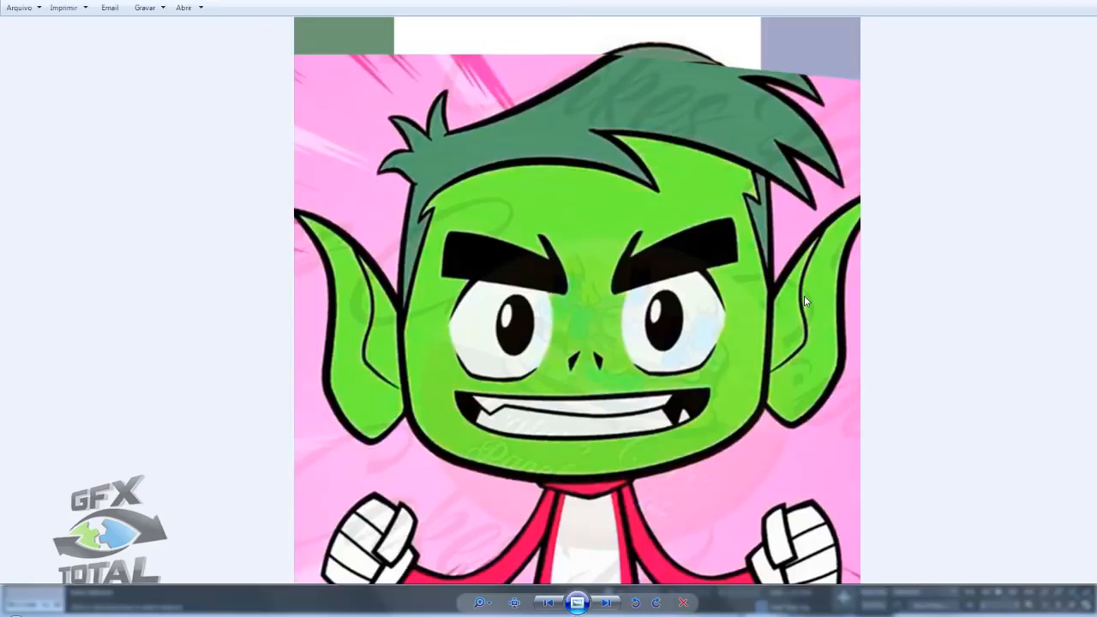
pyautogui.press('Right')
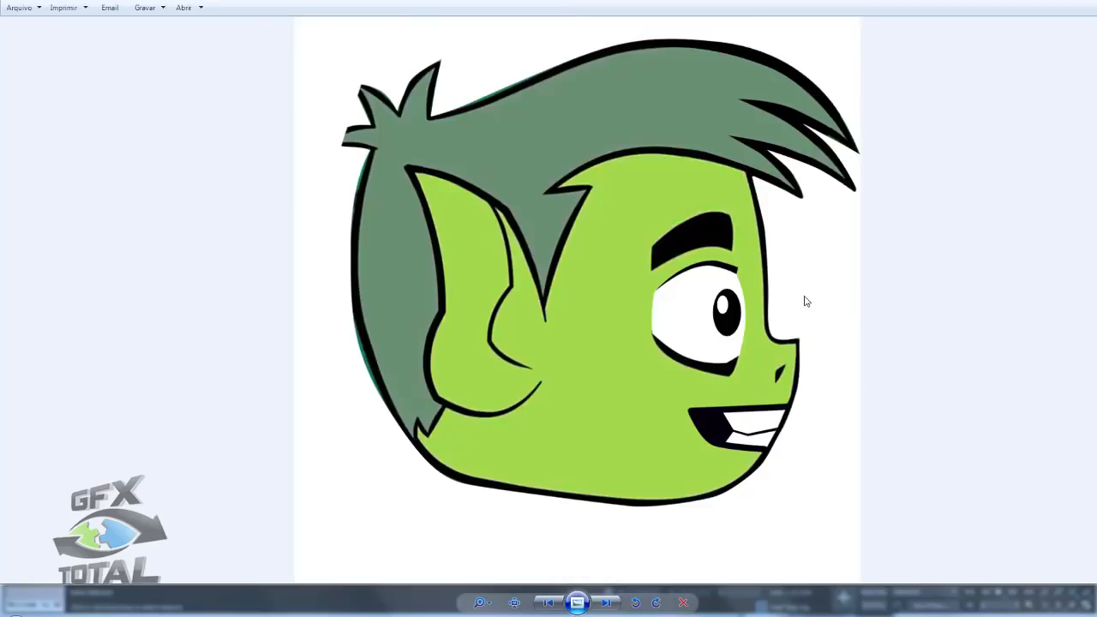
pyautogui.press('Right')
pyautogui.press('Right')
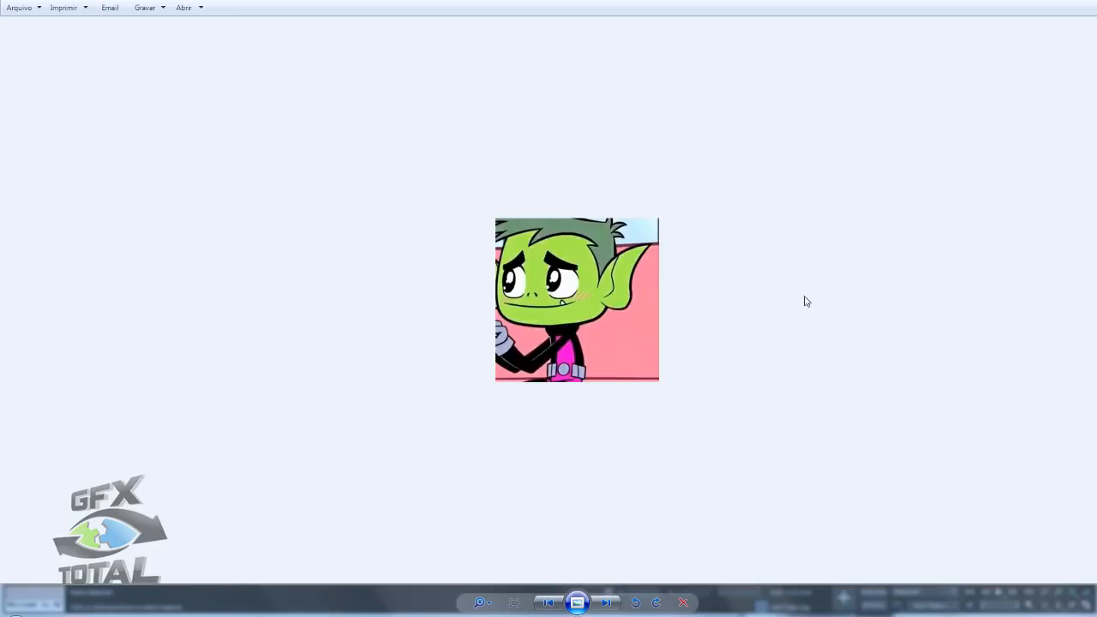
pyautogui.press('Right')
pyautogui.press('Right')
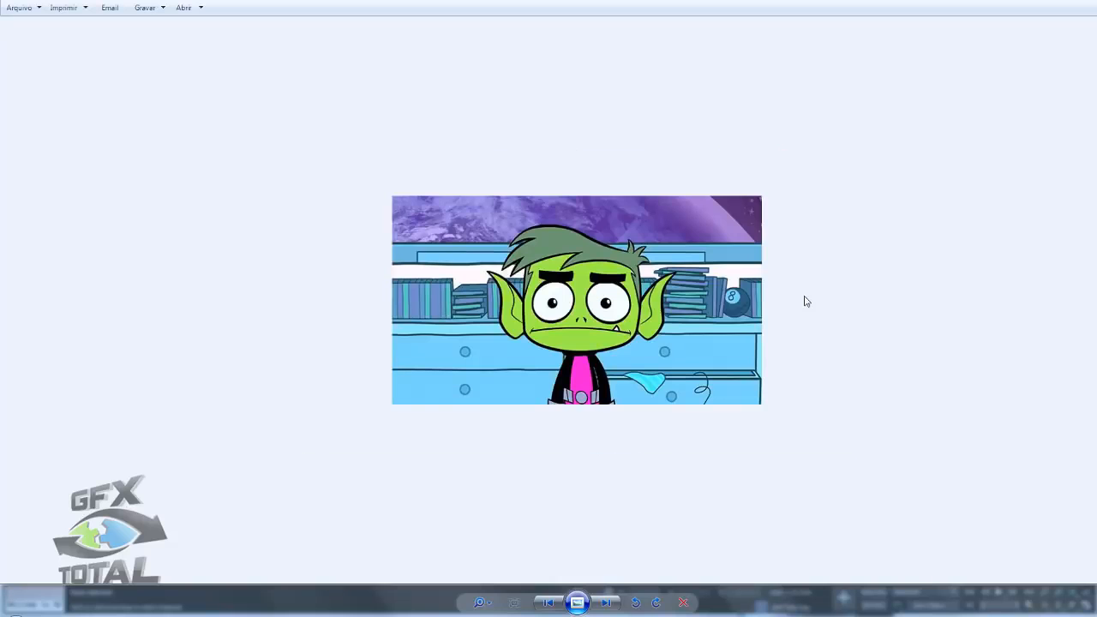
pyautogui.press('Right')
pyautogui.press('Right')
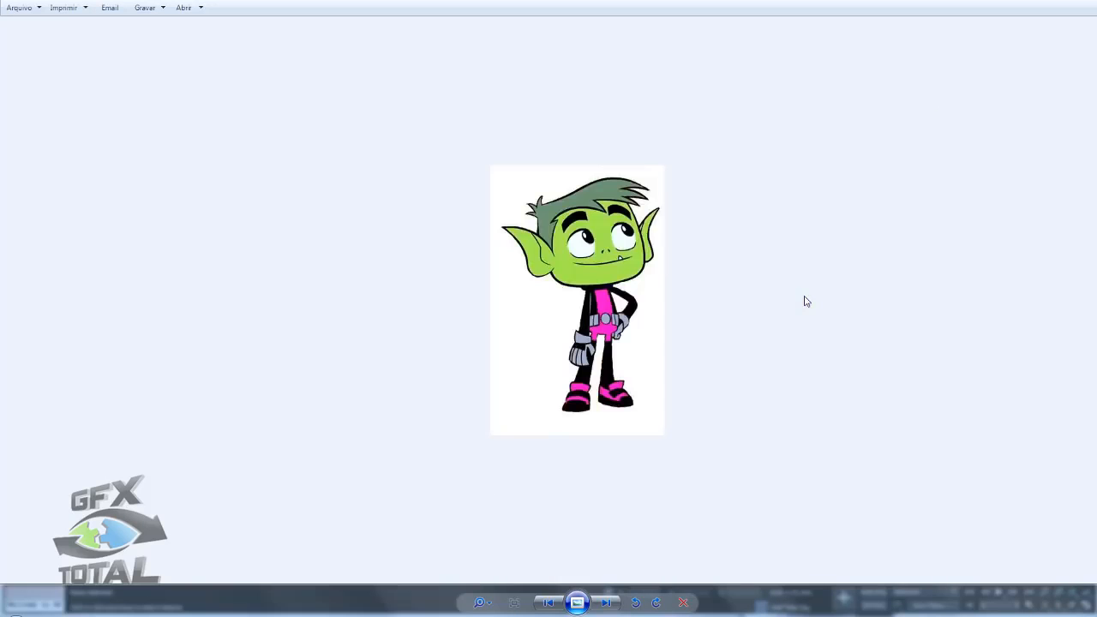
pyautogui.press('Right')
pyautogui.press('Right')
pyautogui.press('Right')
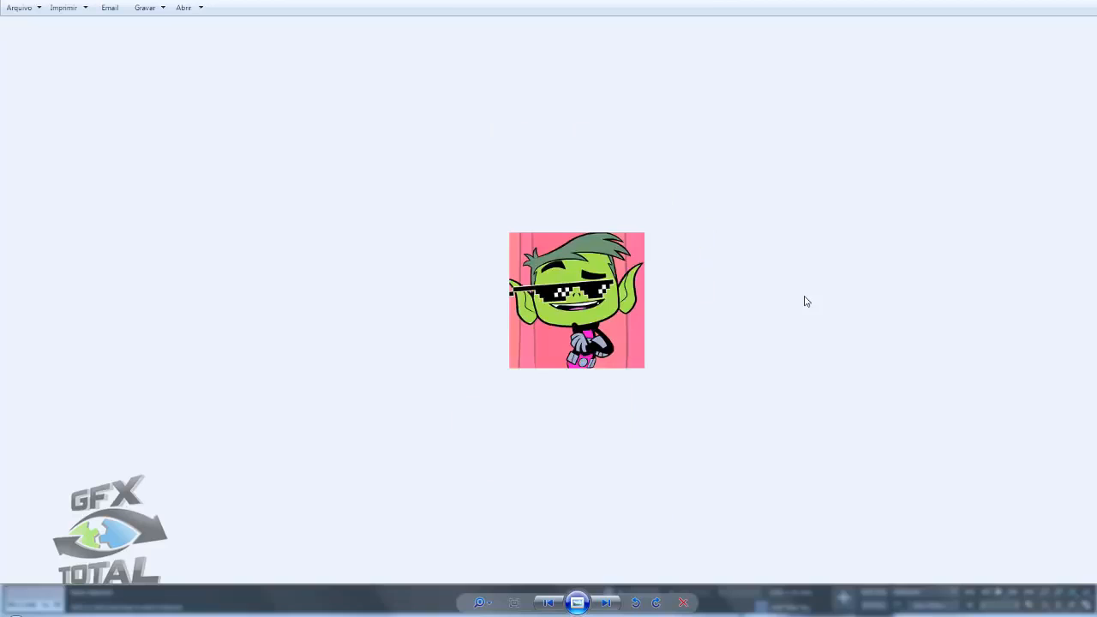
pyautogui.press('Right')
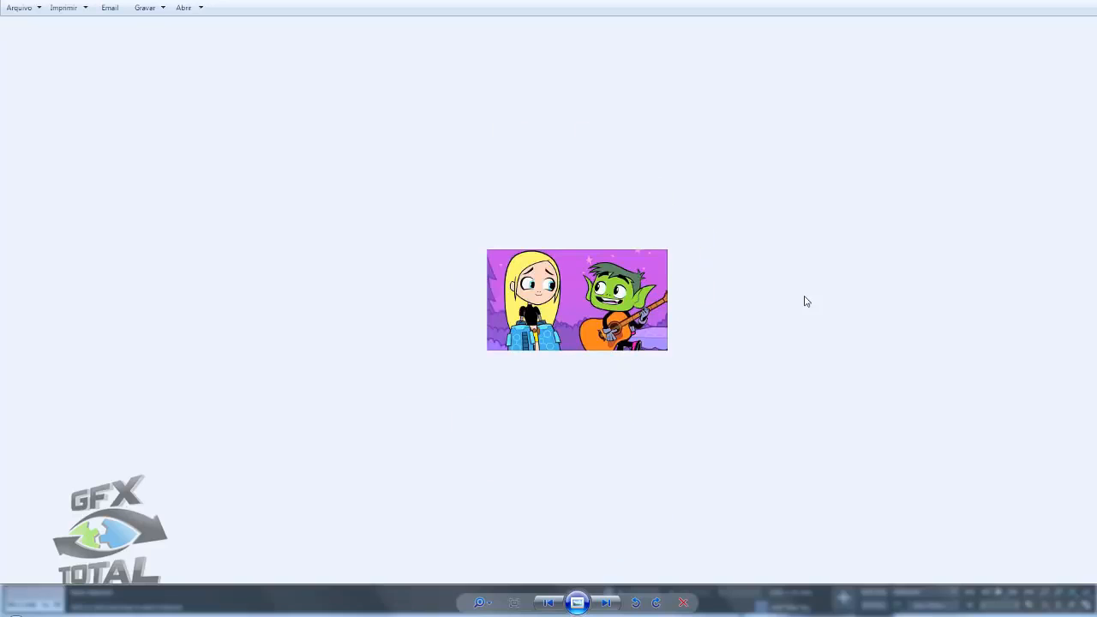
pyautogui.press('Right')
pyautogui.press('Right')
pyautogui.press('Right')
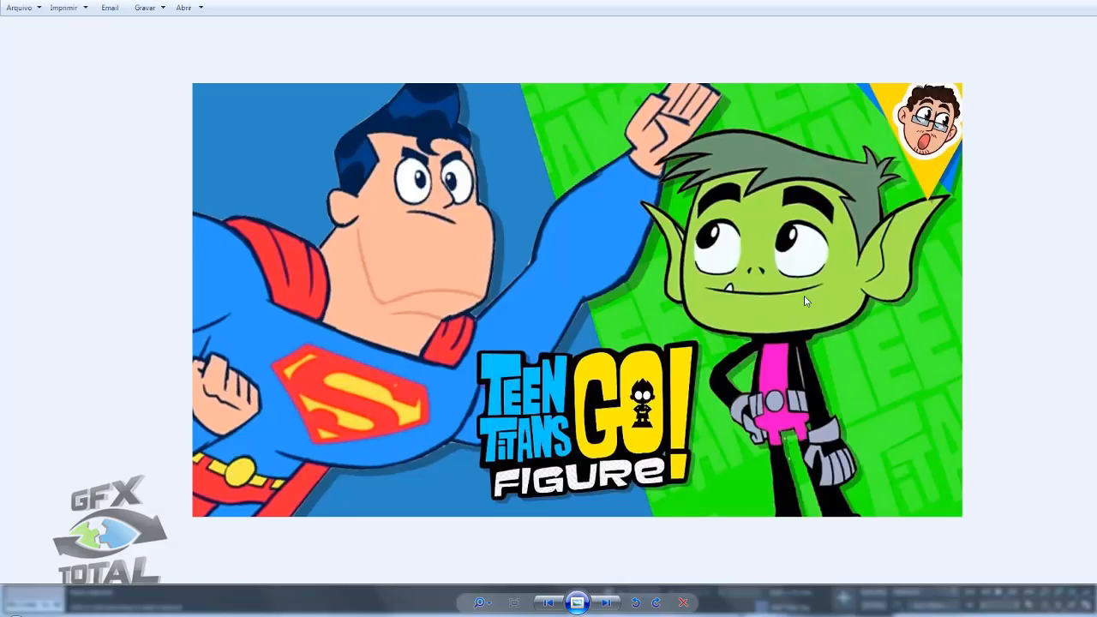
pyautogui.press('Right')
pyautogui.press('Right')
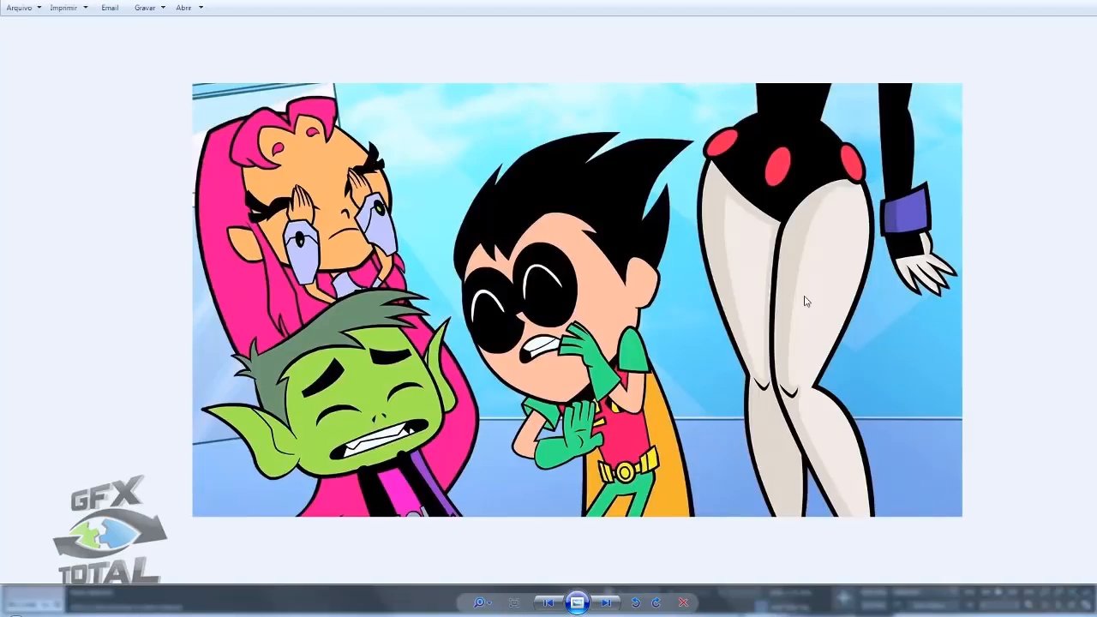
pyautogui.press('Right')
pyautogui.press('Right')
pyautogui.press('Right')
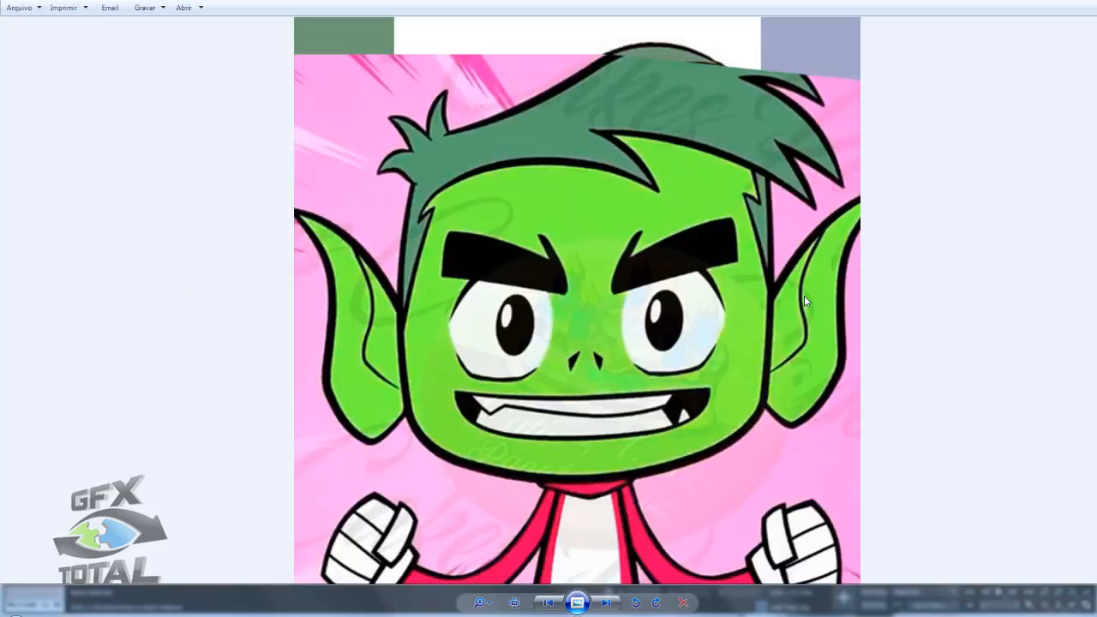
pyautogui.press('Right')
pyautogui.press('Right')
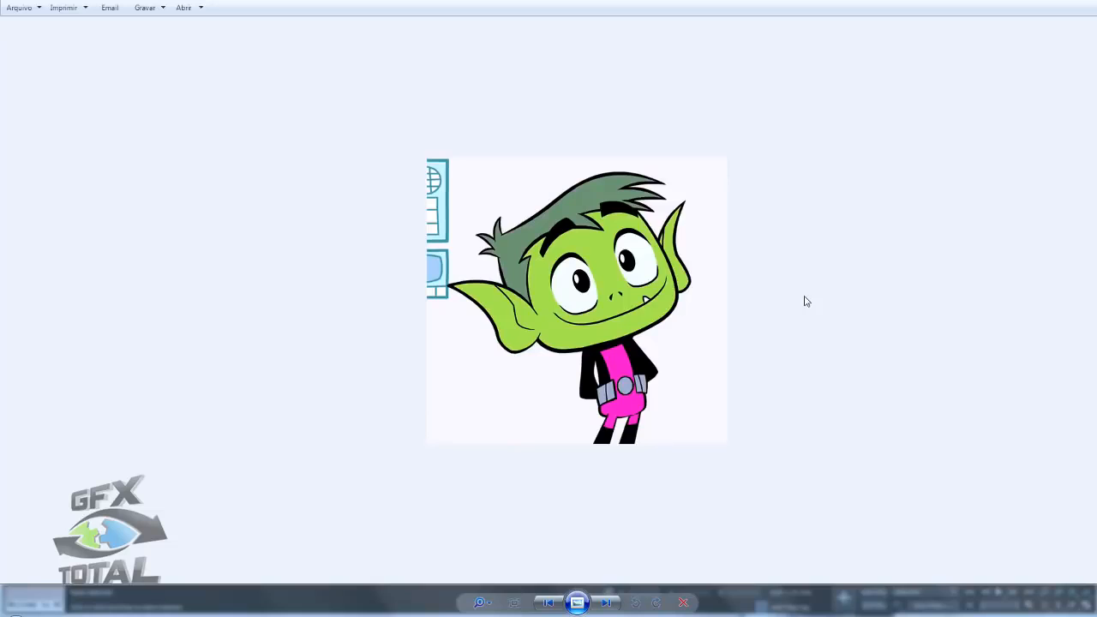
pyautogui.press('Right')
pyautogui.press('Right')
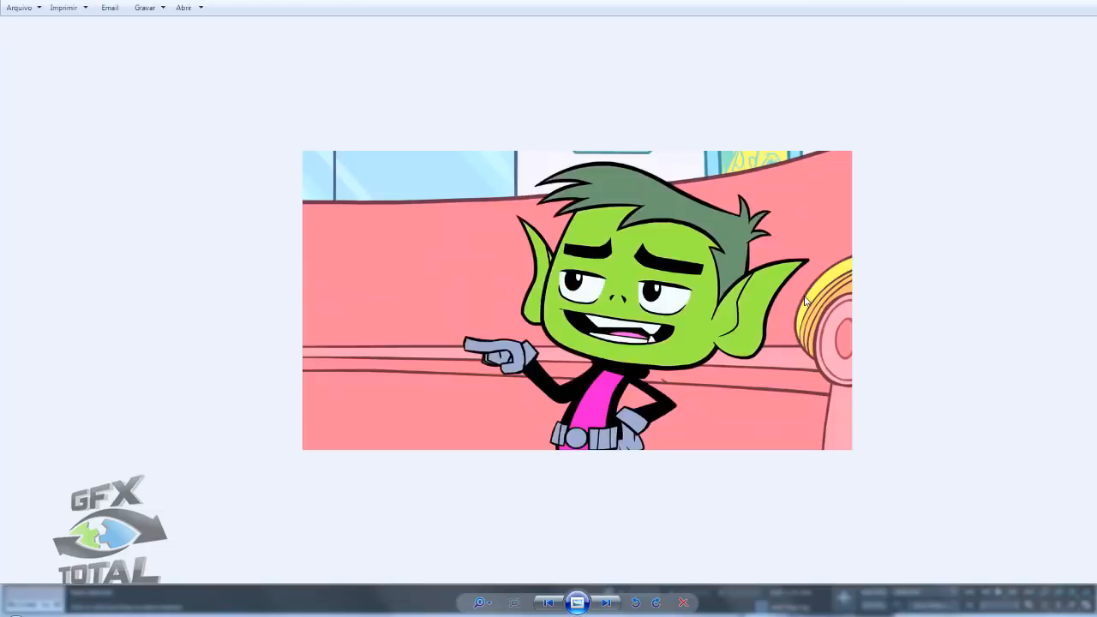
pyautogui.press('Right')
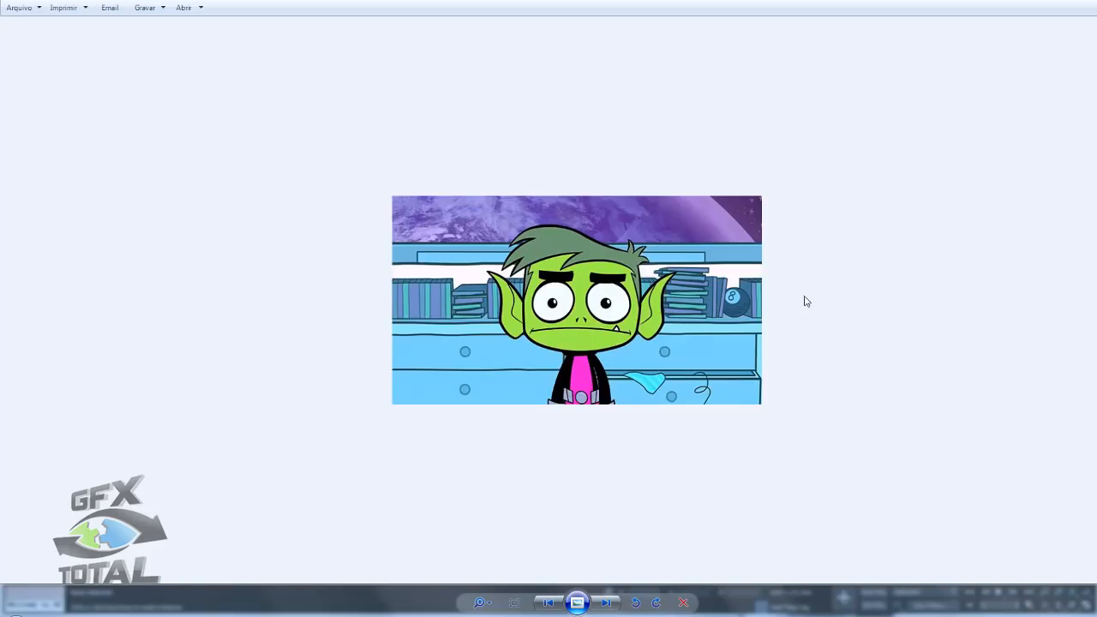
pyautogui.press('Right')
pyautogui.press('Right')
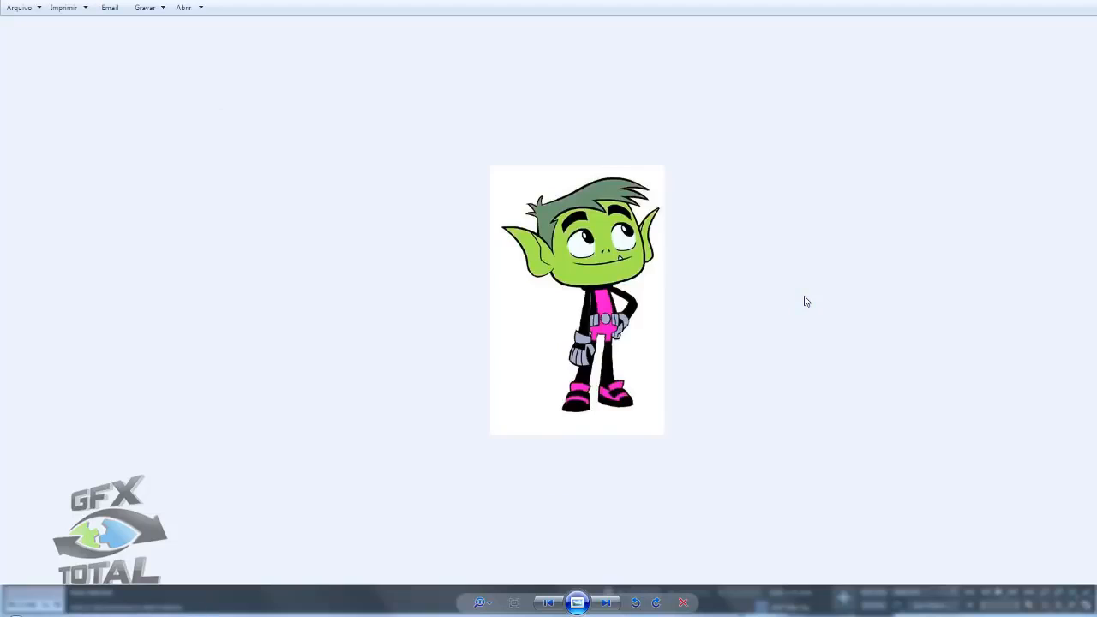
pyautogui.press('Right')
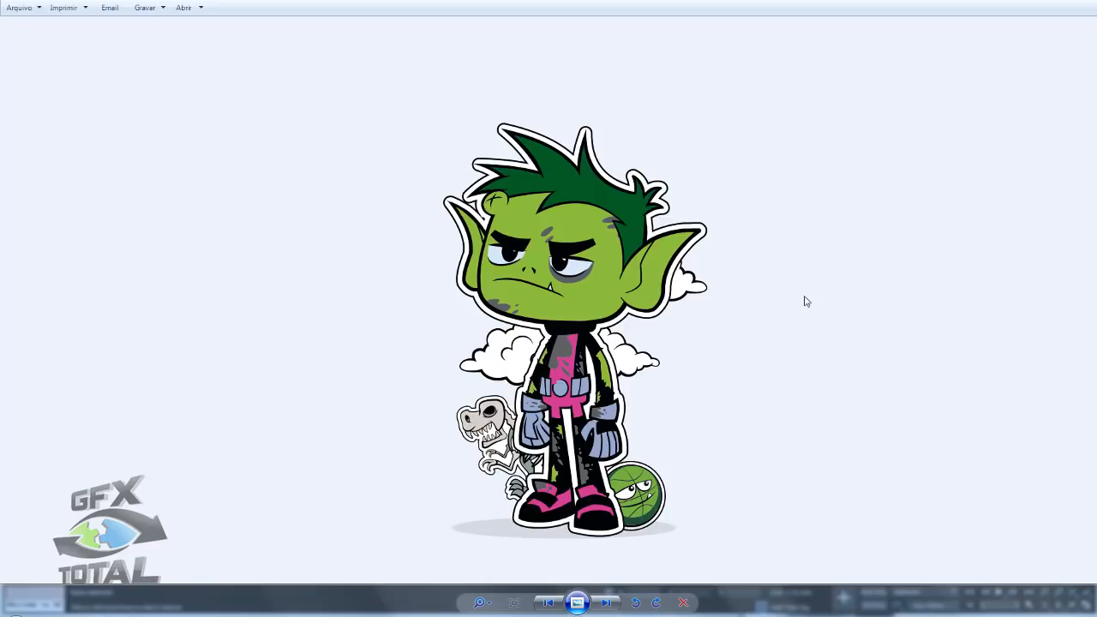
pyautogui.press('Right')
pyautogui.press('Right')
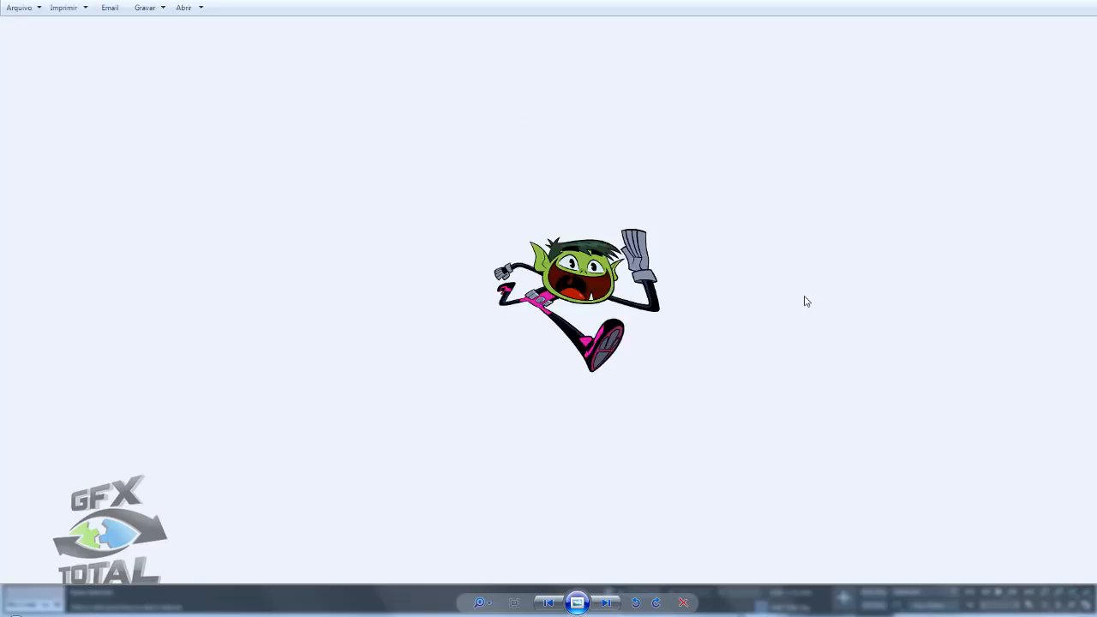
pyautogui.press('Right')
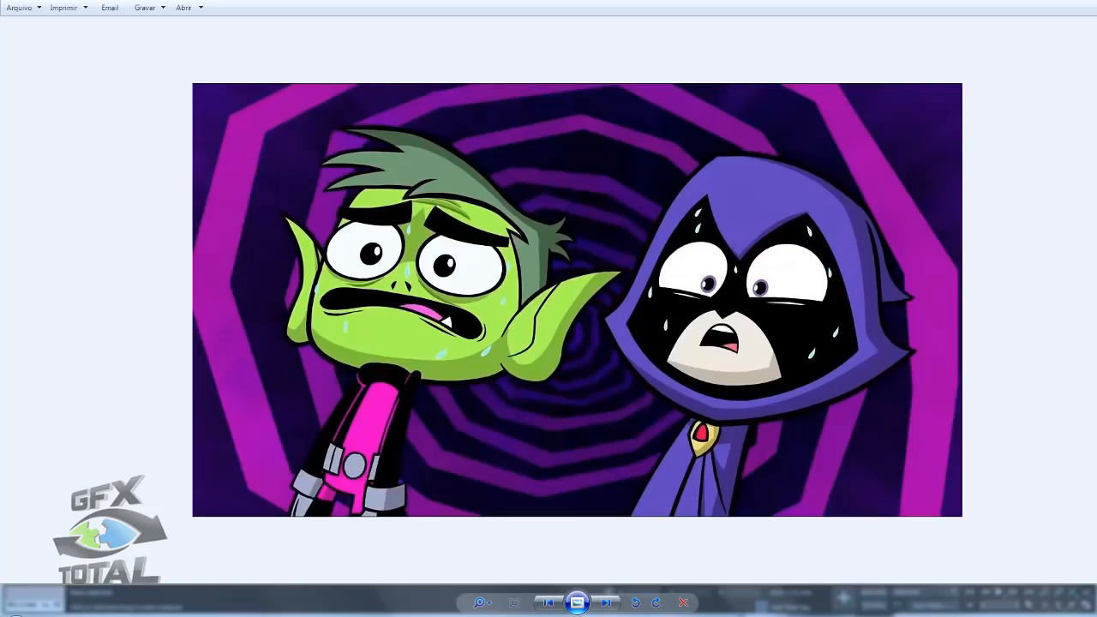
pyautogui.click(1079, 1)
pyautogui.click(384, 375)
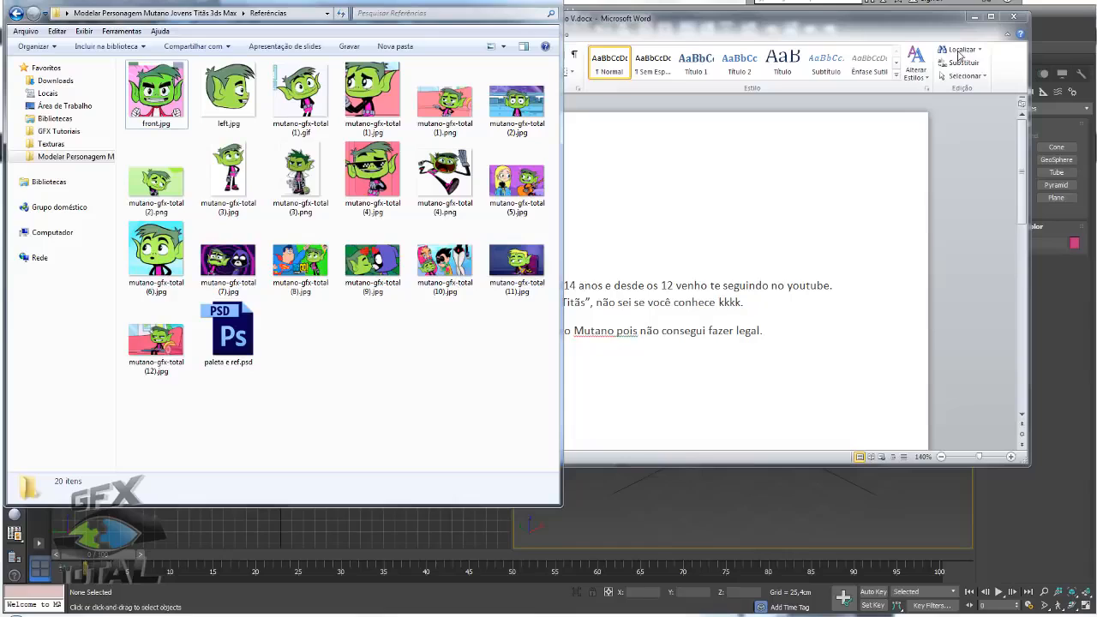
# - Minimize the Word document and bring the mutano-gfx-total (3).jpg image window in front of the 3ds Max viewports
pyautogui.click(974, 16)
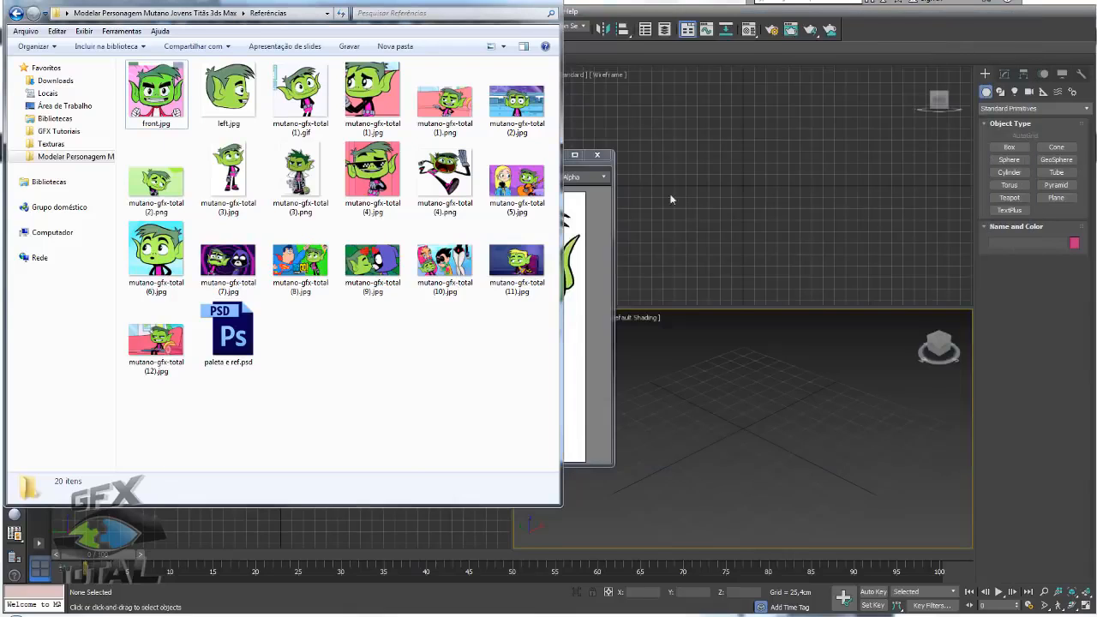
pyautogui.click(571, 167)
pyautogui.moveTo(582, 154); pyautogui.dragTo(818, 129)
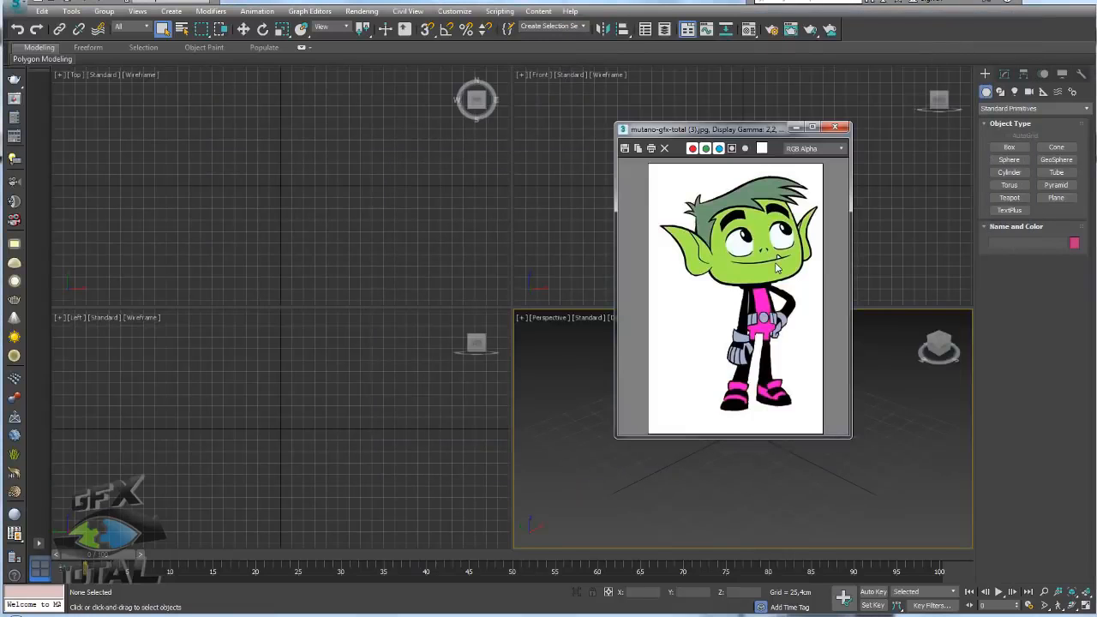
pyautogui.moveTo(802, 178)
pyautogui.mouseDown()
pyautogui.moveTo(673, 257)
pyautogui.moveTo(814, 294)
pyautogui.moveTo(809, 189)
pyautogui.moveTo(692, 206)
pyautogui.moveTo(704, 233)
pyautogui.mouseUp()
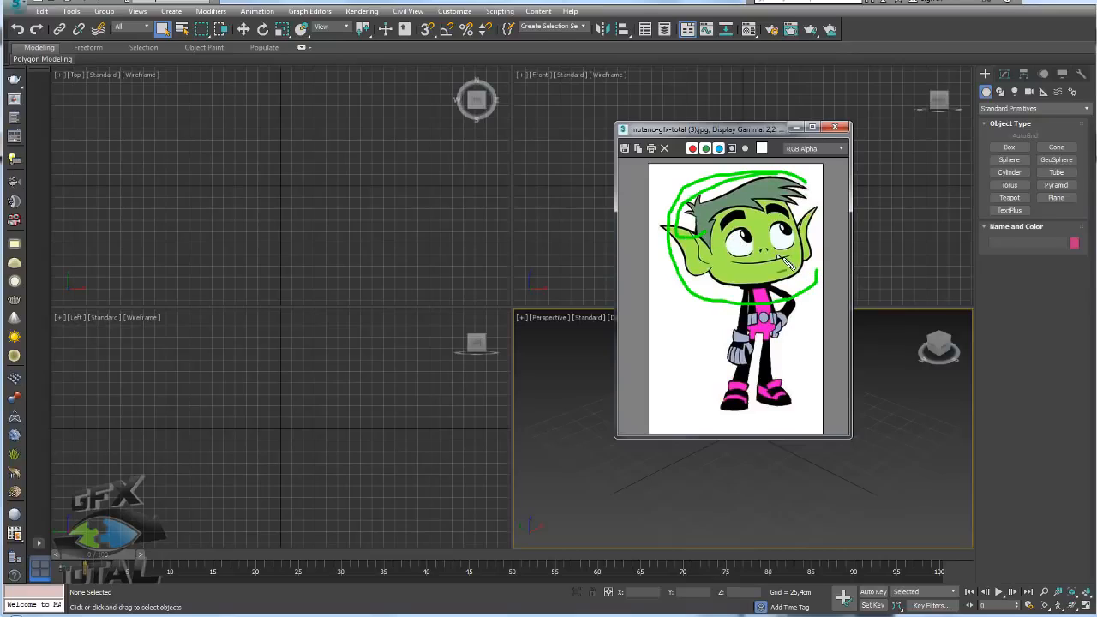
pyautogui.press('Escape')
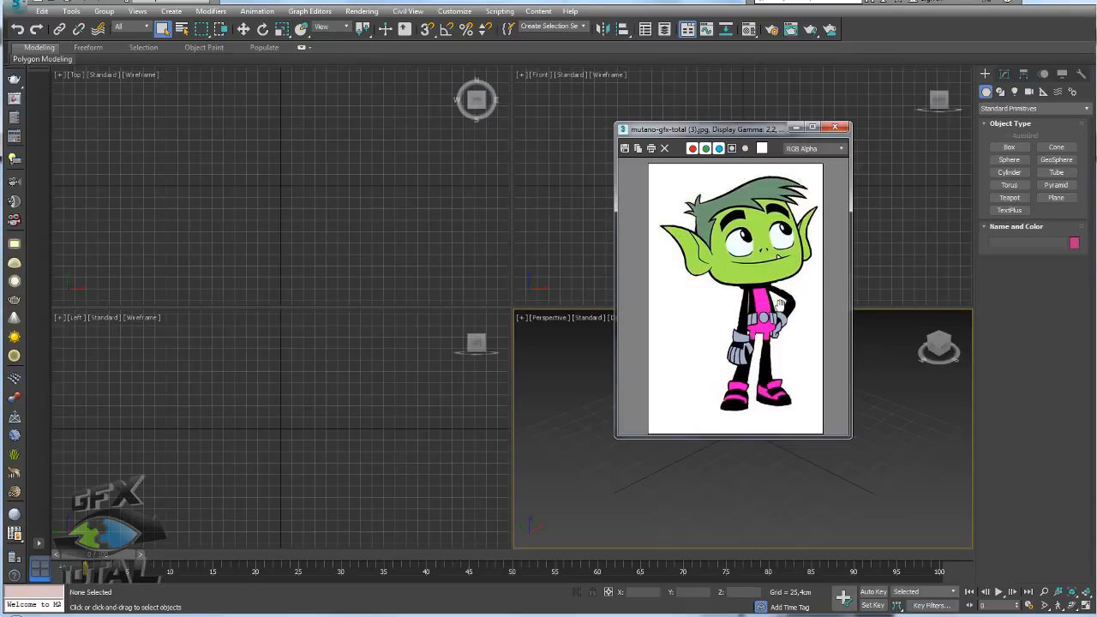
pyautogui.moveTo(798, 307)
pyautogui.mouseDown()
pyautogui.moveTo(790, 289)
pyautogui.moveTo(756, 277)
pyautogui.moveTo(728, 324)
pyautogui.moveTo(711, 405)
pyautogui.moveTo(766, 422)
pyautogui.moveTo(806, 401)
pyautogui.moveTo(787, 315)
pyautogui.moveTo(738, 310)
pyautogui.moveTo(766, 336)
pyautogui.moveTo(780, 317)
pyautogui.mouseUp()
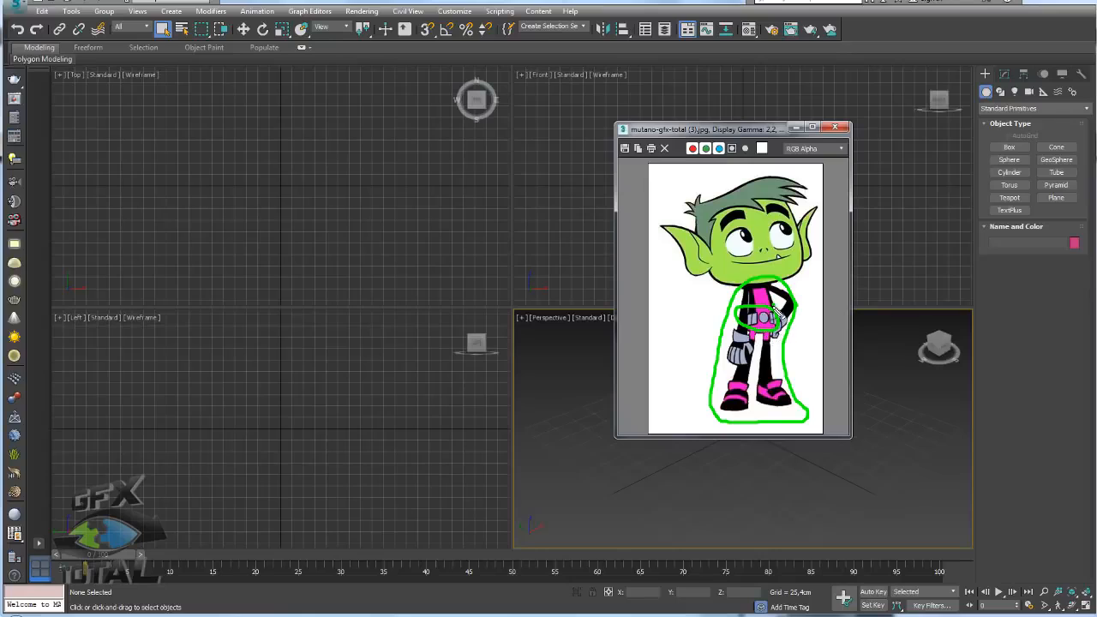
pyautogui.press('Escape')
pyautogui.moveTo(754, 127); pyautogui.dragTo(667, 115)
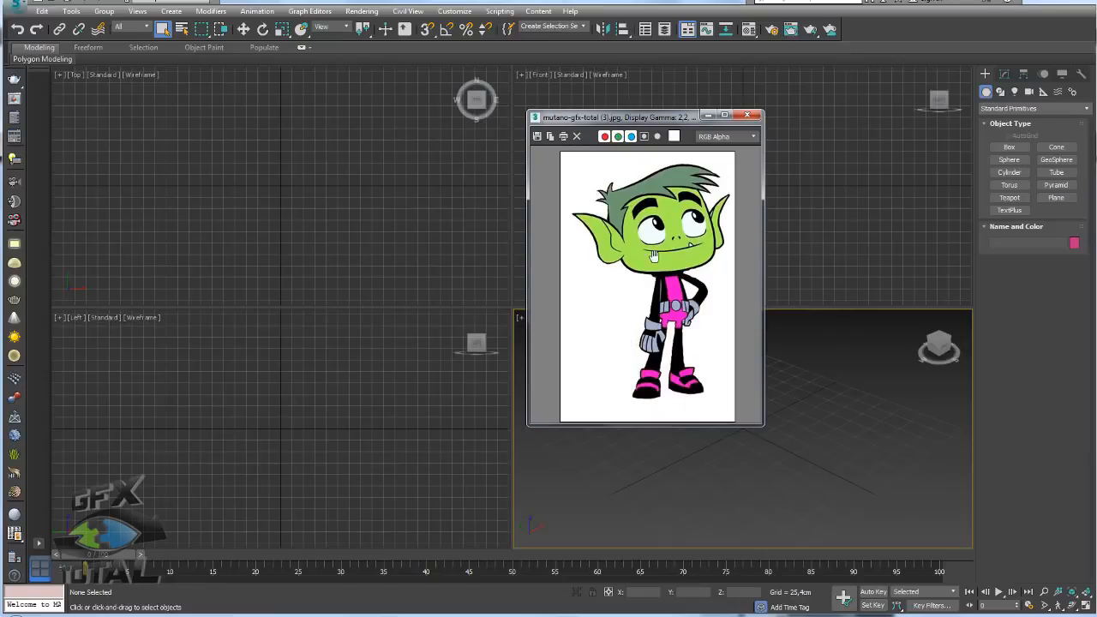
pyautogui.moveTo(710, 177)
pyautogui.mouseDown()
pyautogui.moveTo(720, 259)
pyautogui.moveTo(652, 283)
pyautogui.moveTo(572, 250)
pyautogui.moveTo(581, 202)
pyautogui.moveTo(644, 156)
pyautogui.moveTo(699, 159)
pyautogui.moveTo(711, 177)
pyautogui.mouseUp()
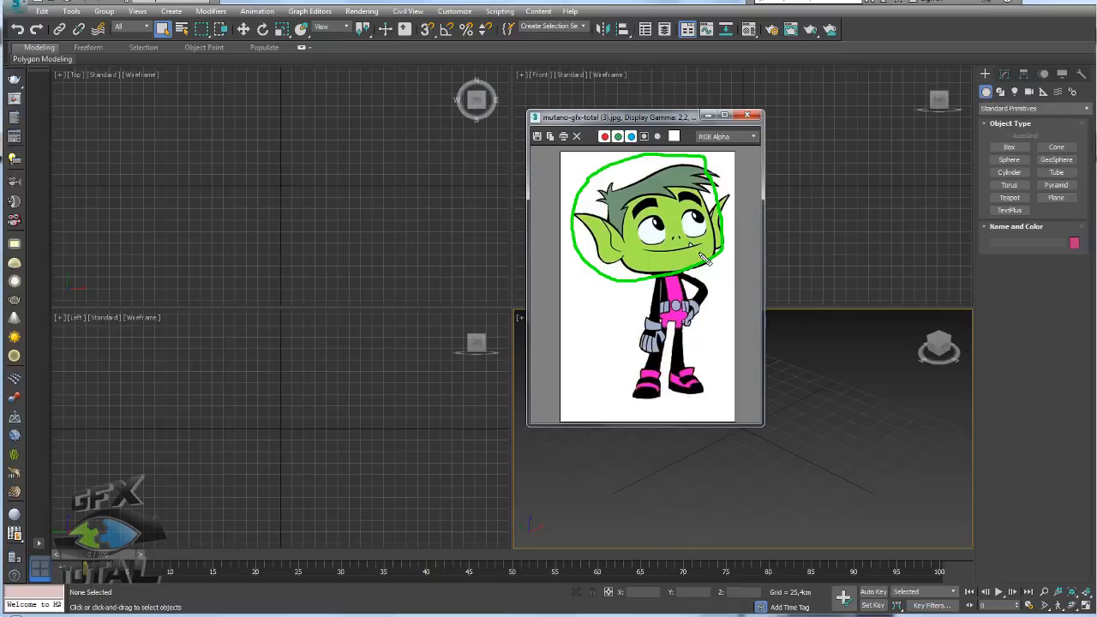
pyautogui.press('Escape')
# - Park the reference image window over the Top and Left viewports and create a square plane about 203 cm wide in the Front viewport
pyautogui.moveTo(625, 116)
pyautogui.mouseDown()
pyautogui.moveTo(129, 117)
pyautogui.moveTo(167, 137)
pyautogui.mouseUp()
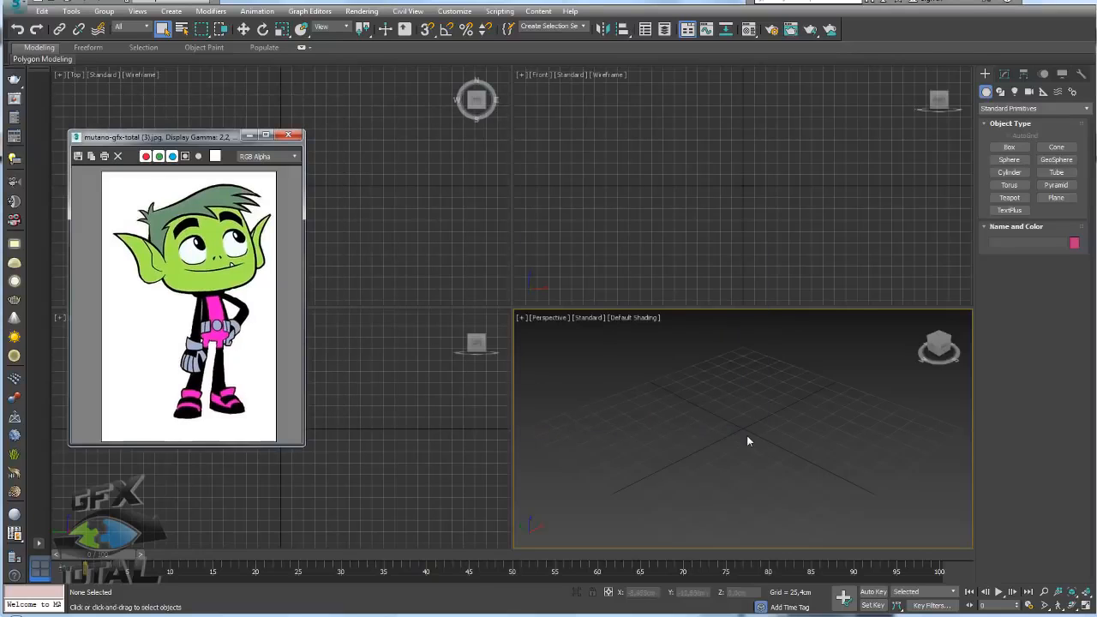
pyautogui.moveTo(736, 415); pyautogui.dragTo(738, 444, button='middle')
pyautogui.moveTo(759, 203); pyautogui.dragTo(760, 252, button='middle')
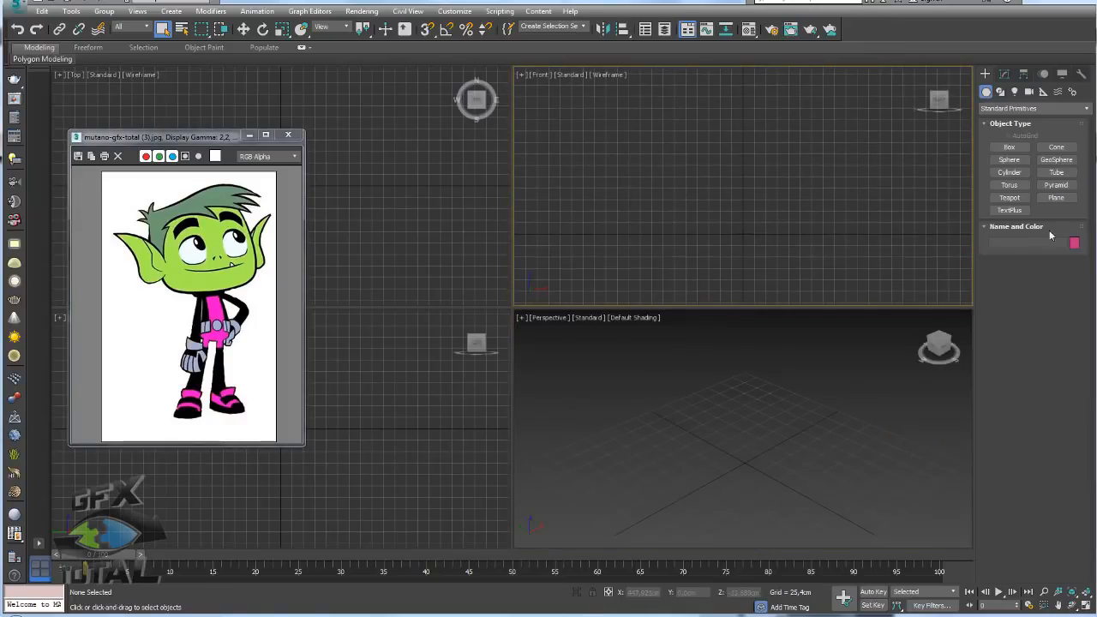
pyautogui.click(1055, 198)
pyautogui.moveTo(721, 161); pyautogui.dragTo(787, 227)
pyautogui.rightClick(862, 377)
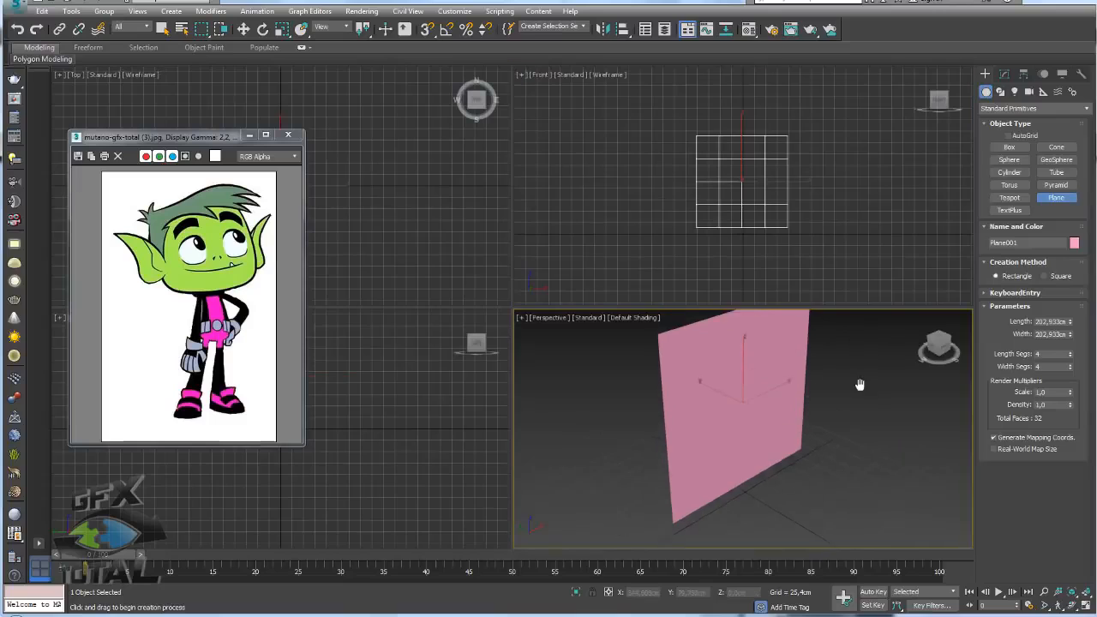
# - Show edged faces in the Perspective viewport and reduce the plane's length and width segments to 1
pyautogui.press('F4')
pyautogui.rightClick(1069, 367)
pyautogui.rightClick(1069, 354)
# - Apply front.jpg from the Referências folder as the texture of the plane in the Perspective viewport
pyautogui.scroll(-4, 824, 424)
pyautogui.press('w')
pyautogui.keyDown('alt'); pyautogui.moveTo(755, 417); pyautogui.dragTo(708, 439, button='middle'); pyautogui.keyUp('alt')
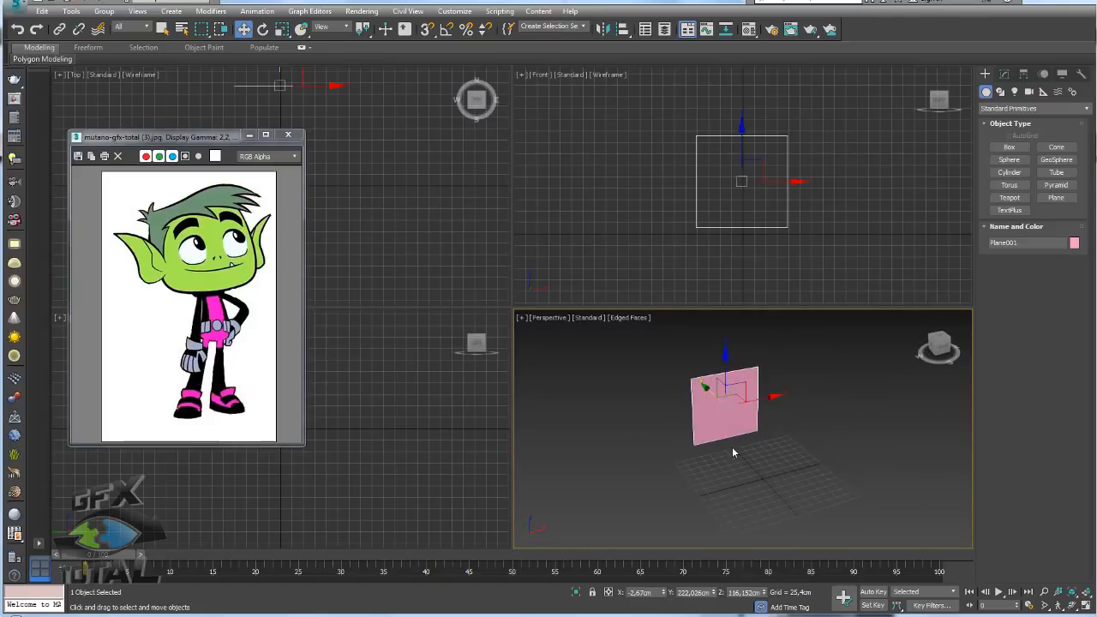
pyautogui.moveTo(622, 462); pyautogui.dragTo(625, 444, button='middle')
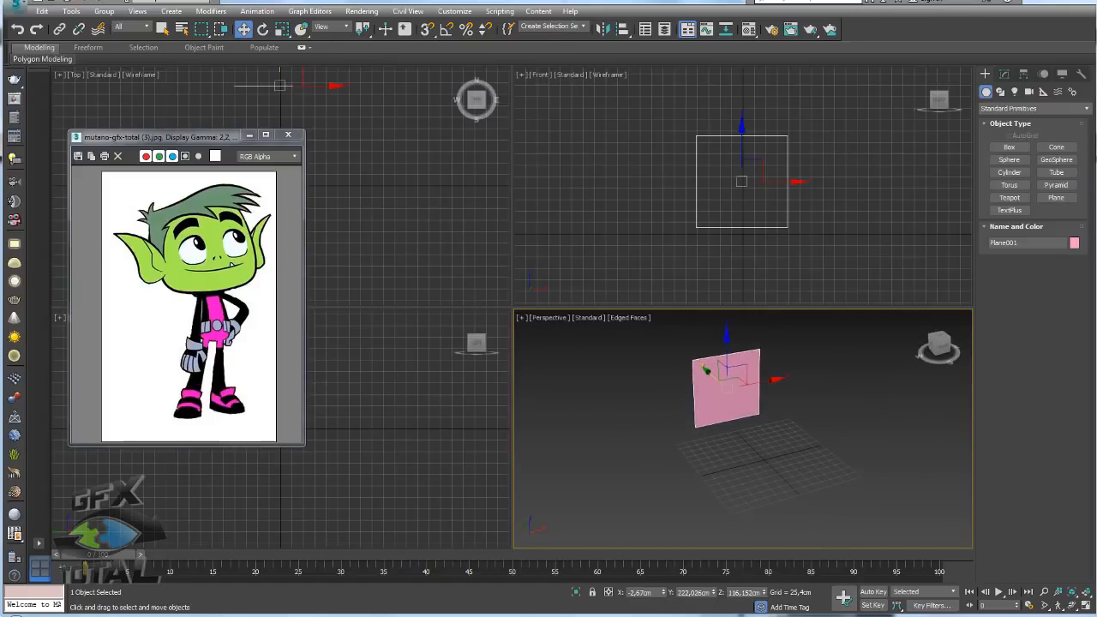
pyautogui.hotkey('alt', 'Tab')
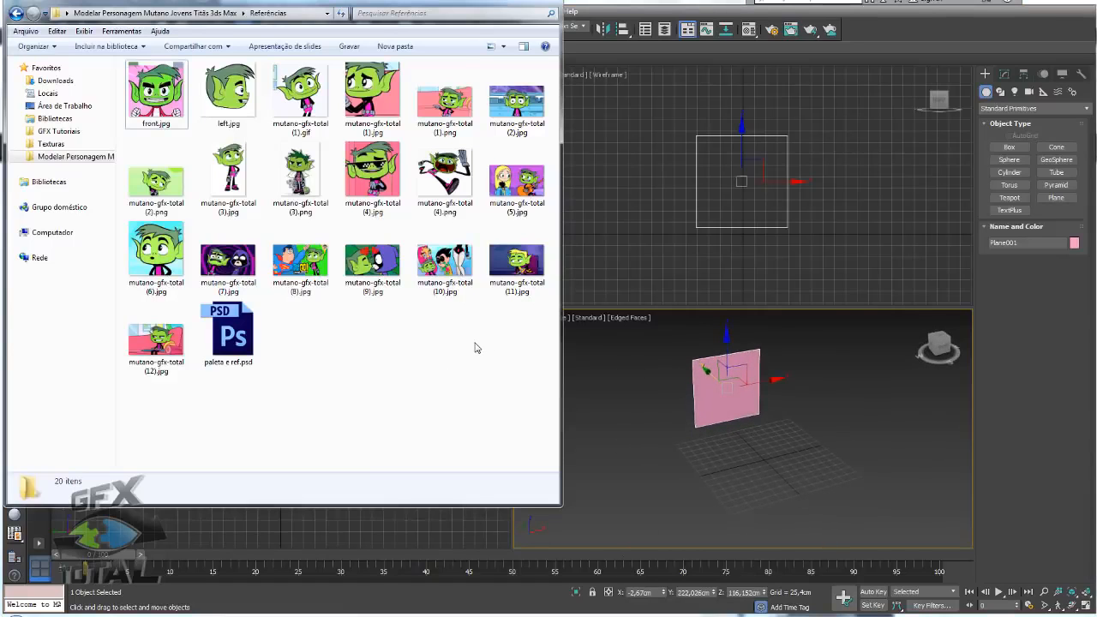
pyautogui.click(221, 96)
pyautogui.click(152, 108)
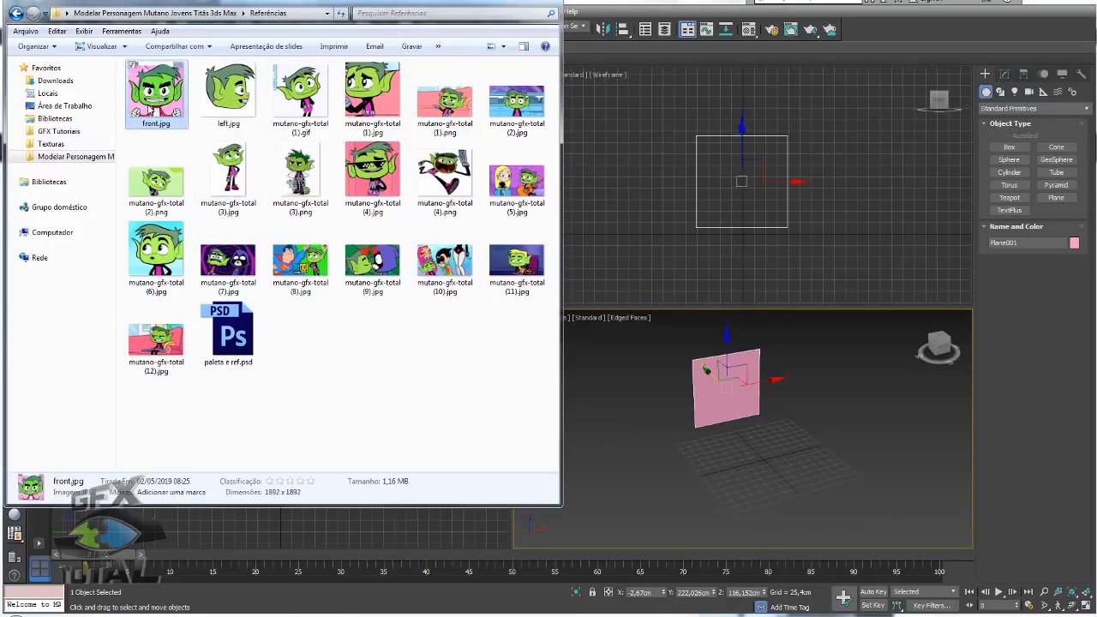
pyautogui.click(227, 94)
pyautogui.click(156, 122)
pyautogui.moveTo(147, 94); pyautogui.dragTo(742, 394)
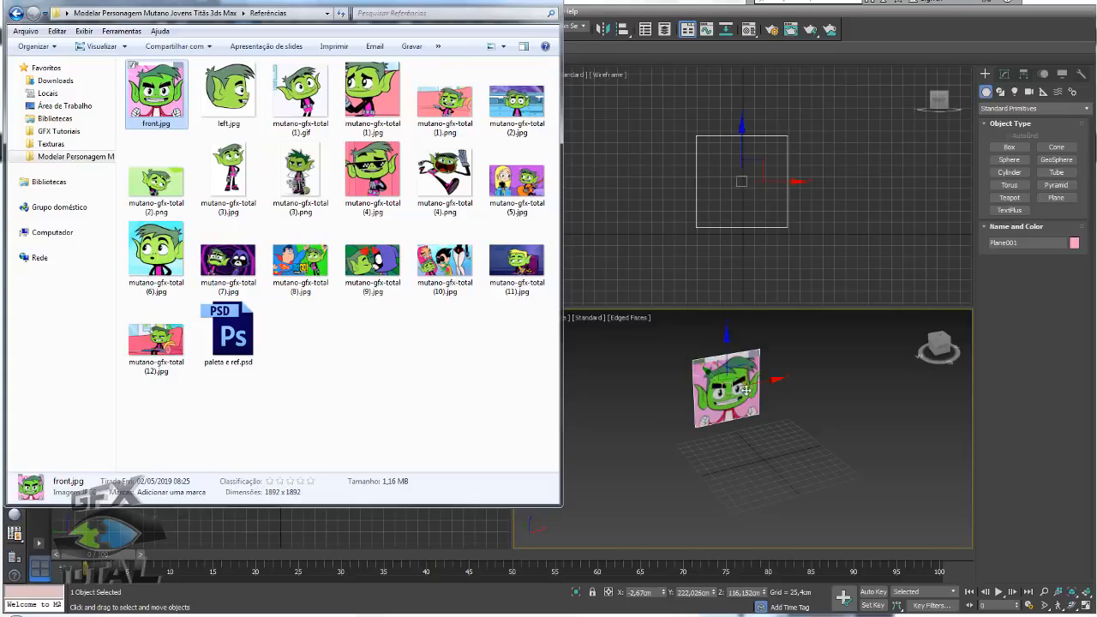
# - Clone the textured plane with the Move tool, placing the copy at about X 184 cm, Y -27 cm
pyautogui.keyDown('alt'); pyautogui.moveTo(747, 394); pyautogui.dragTo(754, 431, button='middle'); pyautogui.keyUp('alt')
pyautogui.keyDown('shift'); pyautogui.moveTo(733, 363); pyautogui.dragTo(844, 418); pyautogui.keyUp('shift')
pyautogui.click(550, 360)
pyautogui.keyDown('alt'); pyautogui.moveTo(844, 419); pyautogui.dragTo(841, 396, button='middle'); pyautogui.keyUp('alt')
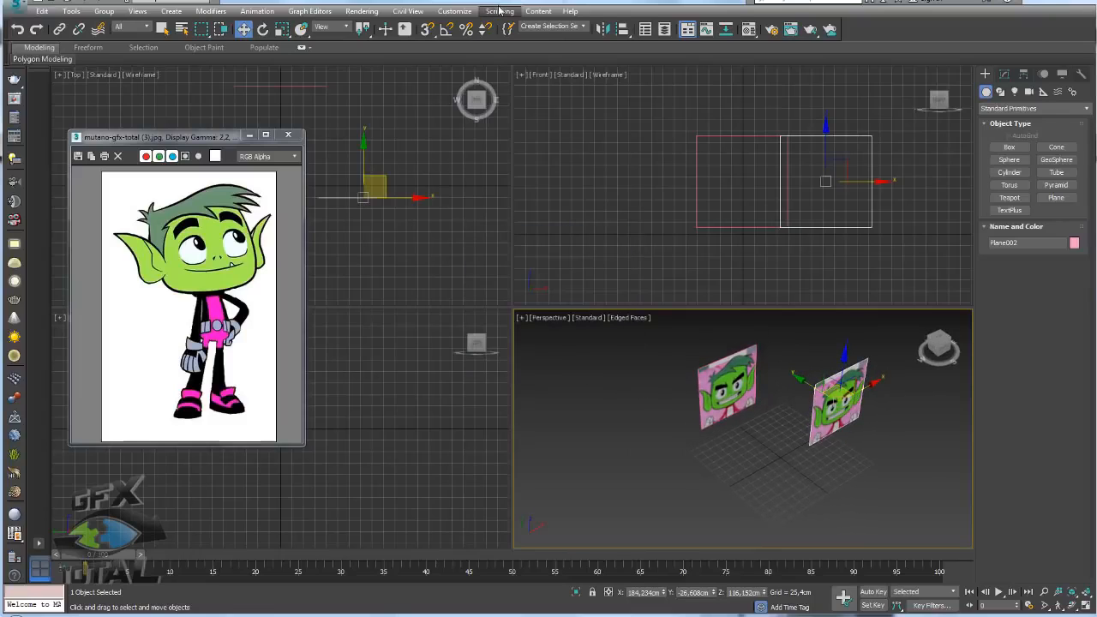
# - Turn on angle snap and rotate the copied reference plane 90 degrees so it stands perpendicular to the front image plane
pyautogui.click(445, 32)
pyautogui.press('e')
pyautogui.moveTo(848, 434); pyautogui.dragTo(801, 440)
pyautogui.keyDown('alt'); pyautogui.moveTo(804, 455); pyautogui.dragTo(725, 477, button='middle'); pyautogui.keyUp('alt')
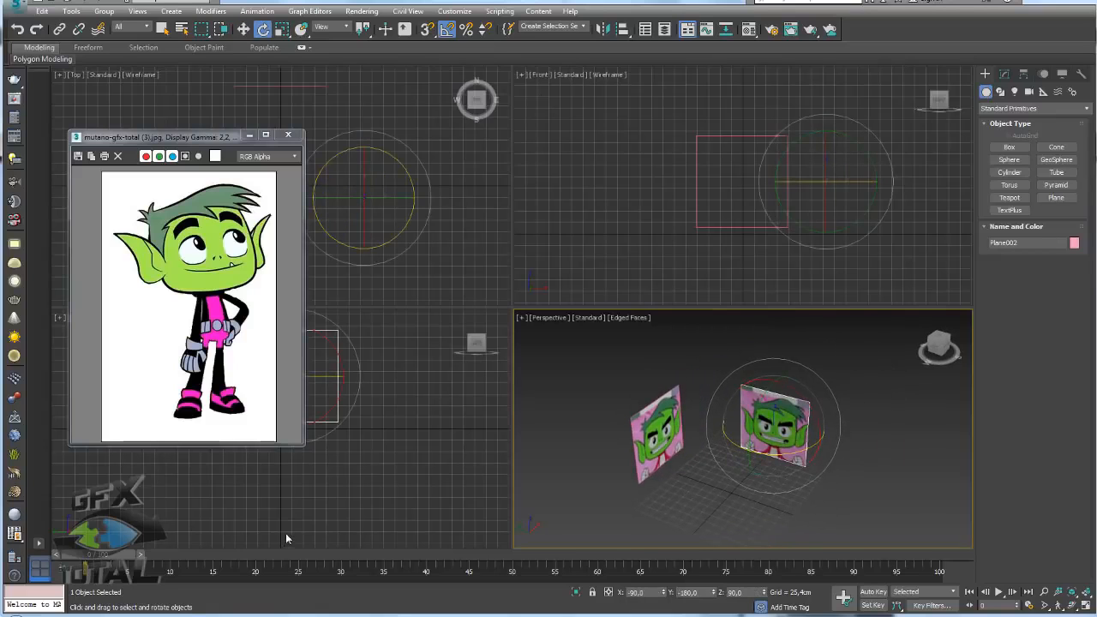
# - Apply left.jpg from the Referências folder as the texture of the rotated plane in the Perspective viewport
pyautogui.click(118, 615)
pyautogui.moveTo(234, 118); pyautogui.dragTo(781, 415)
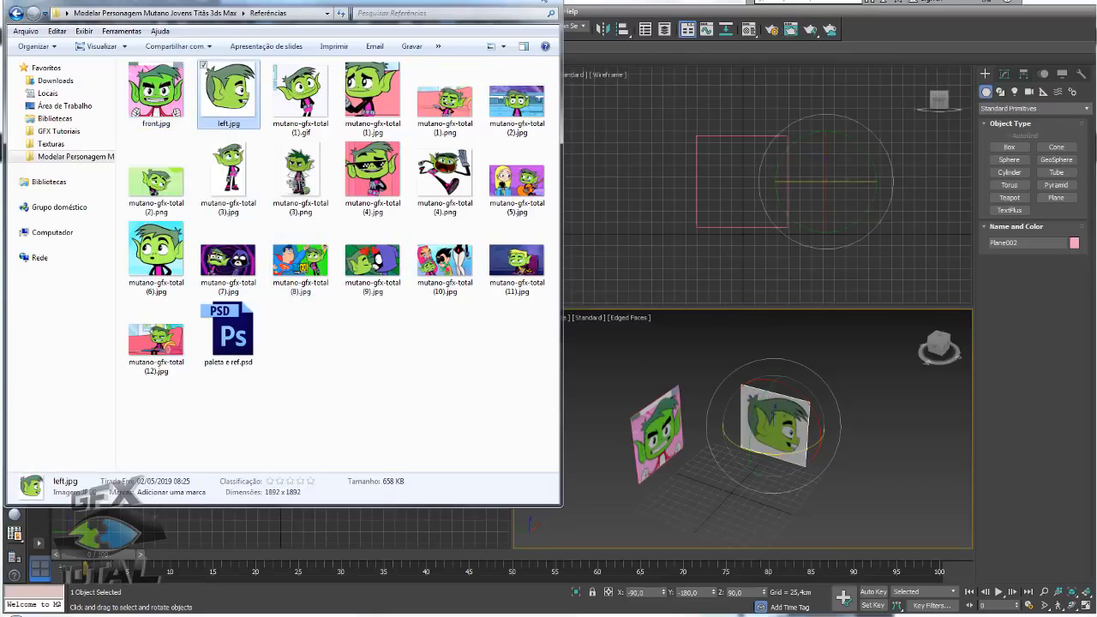
pyautogui.click(541, 1)
# - Move the side reference plane away from the front plane to about X 296 cm, Y 11 cm
pyautogui.keyDown('alt'); pyautogui.moveTo(761, 388); pyautogui.dragTo(815, 424, button='middle'); pyautogui.keyUp('alt')
pyautogui.press('w')
pyautogui.moveTo(817, 412); pyautogui.dragTo(842, 403)
pyautogui.keyDown('alt'); pyautogui.moveTo(800, 455); pyautogui.dragTo(846, 375, button='middle'); pyautogui.keyUp('alt')
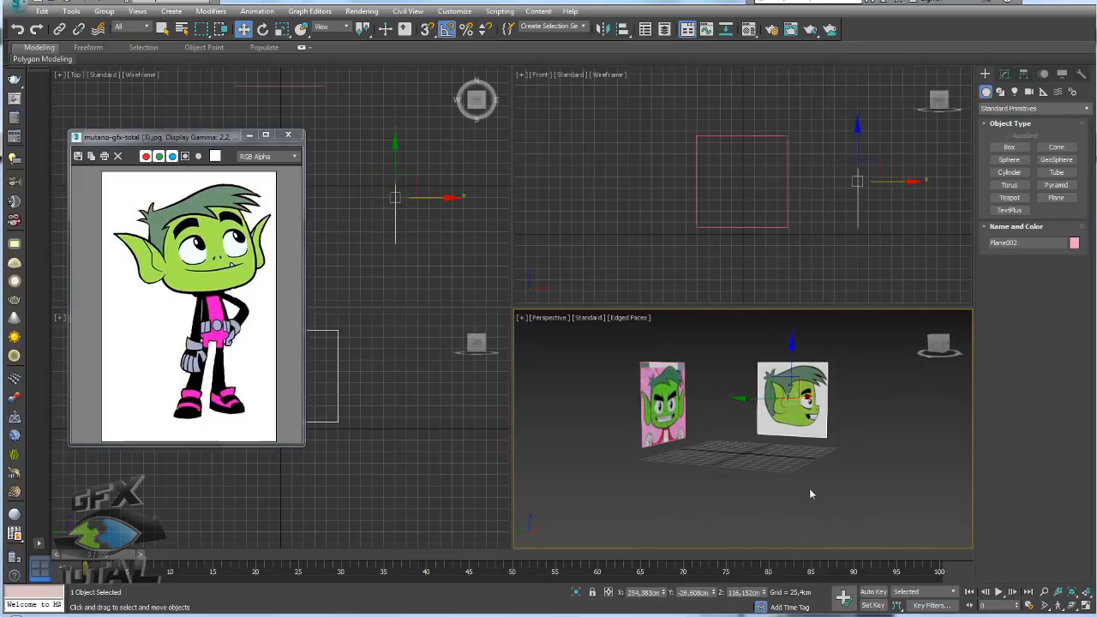
pyautogui.scroll(3, 760, 403)
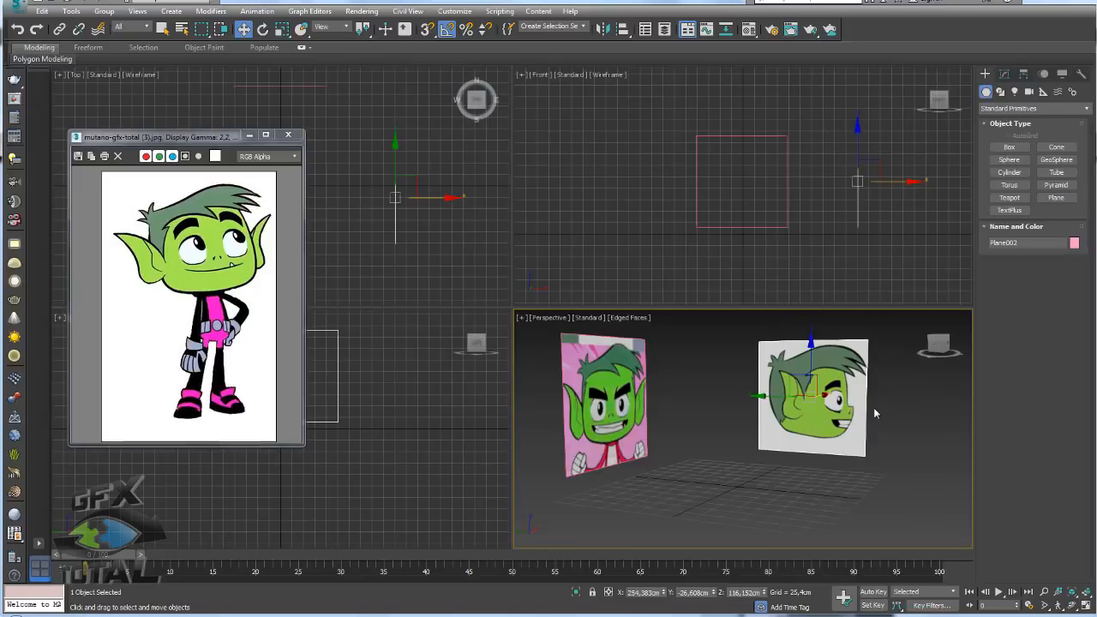
pyautogui.keyDown('alt'); pyautogui.moveTo(847, 403); pyautogui.dragTo(808, 403, button='middle'); pyautogui.keyUp('alt')
pyautogui.moveTo(798, 385)
pyautogui.mouseDown()
pyautogui.moveTo(594, 410)
pyautogui.moveTo(798, 375)
pyautogui.mouseUp()
pyautogui.keyDown('alt'); pyautogui.moveTo(799, 375); pyautogui.dragTo(787, 357, button='middle'); pyautogui.keyUp('alt')
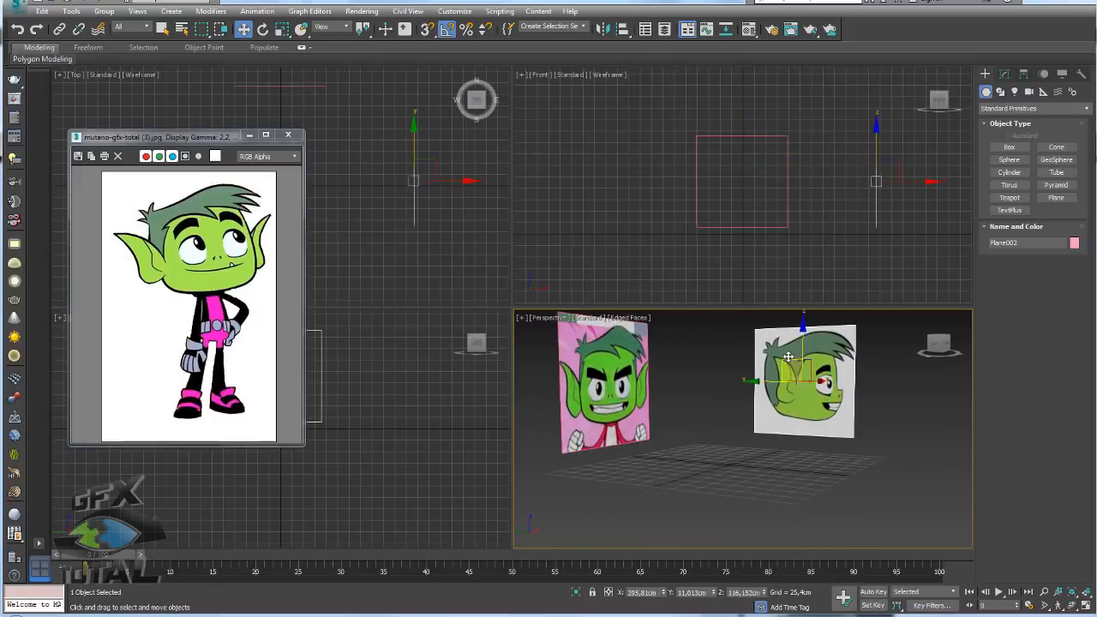
pyautogui.moveTo(839, 411)
pyautogui.mouseDown()
pyautogui.moveTo(748, 408)
pyautogui.moveTo(597, 428)
pyautogui.mouseUp()
pyautogui.press('Escape')
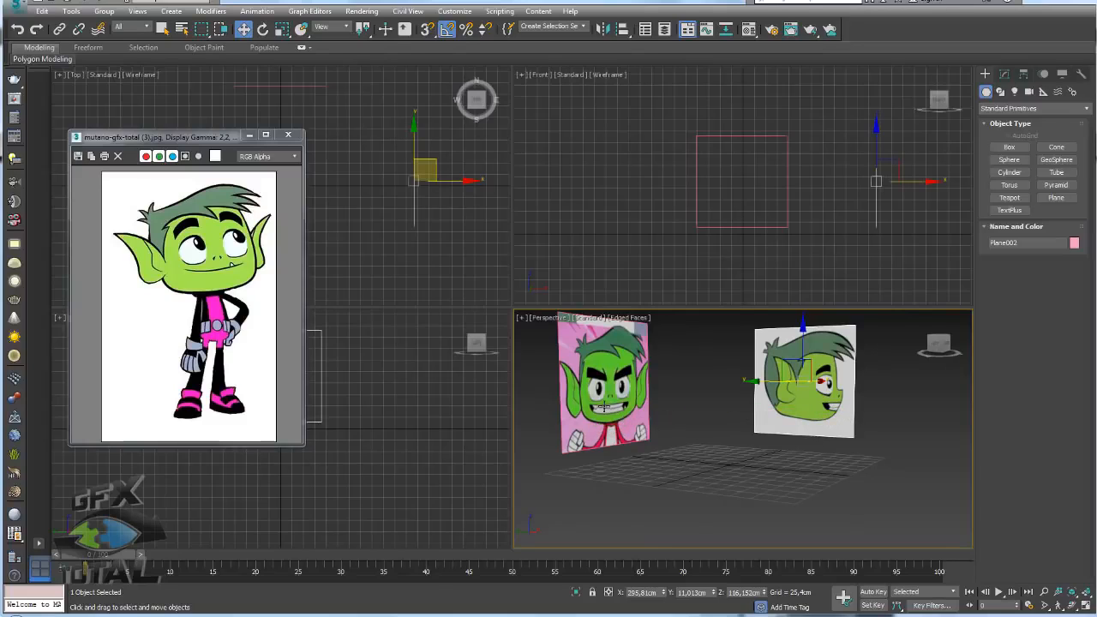
pyautogui.moveTo(600, 405); pyautogui.dragTo(848, 405)
pyautogui.press('Escape')
pyautogui.keyDown('alt'); pyautogui.moveTo(865, 412); pyautogui.dragTo(758, 423, button='middle'); pyautogui.keyUp('alt')
pyautogui.keyDown('alt'); pyautogui.moveTo(698, 367); pyautogui.dragTo(822, 396, button='middle'); pyautogui.keyUp('alt')
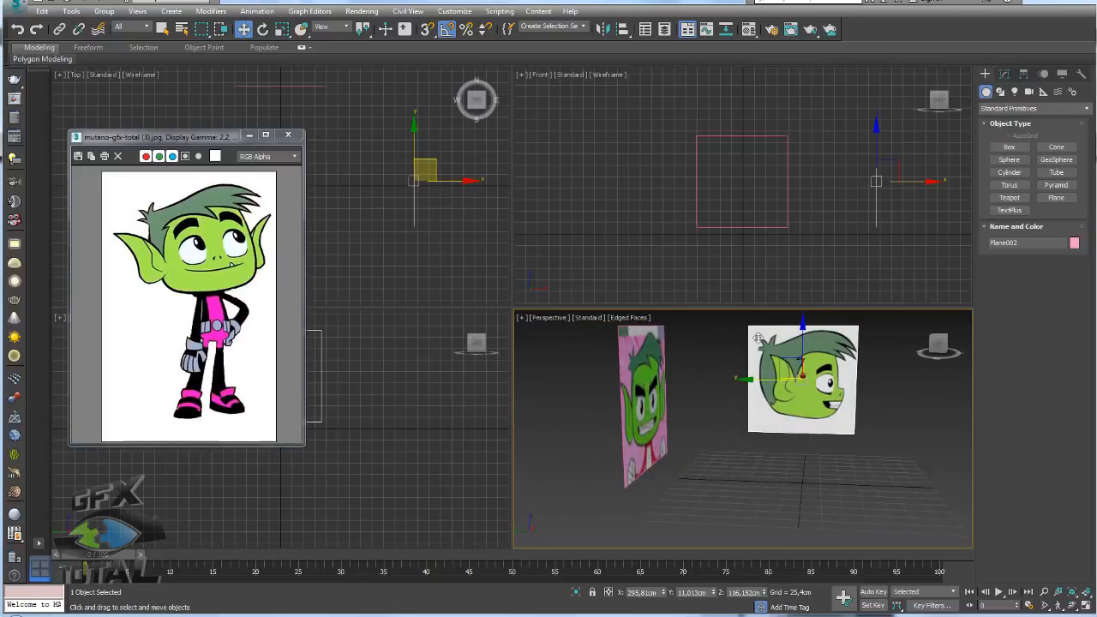
pyautogui.keyDown('alt'); pyautogui.moveTo(859, 426); pyautogui.dragTo(729, 367, button='middle'); pyautogui.keyUp('alt')
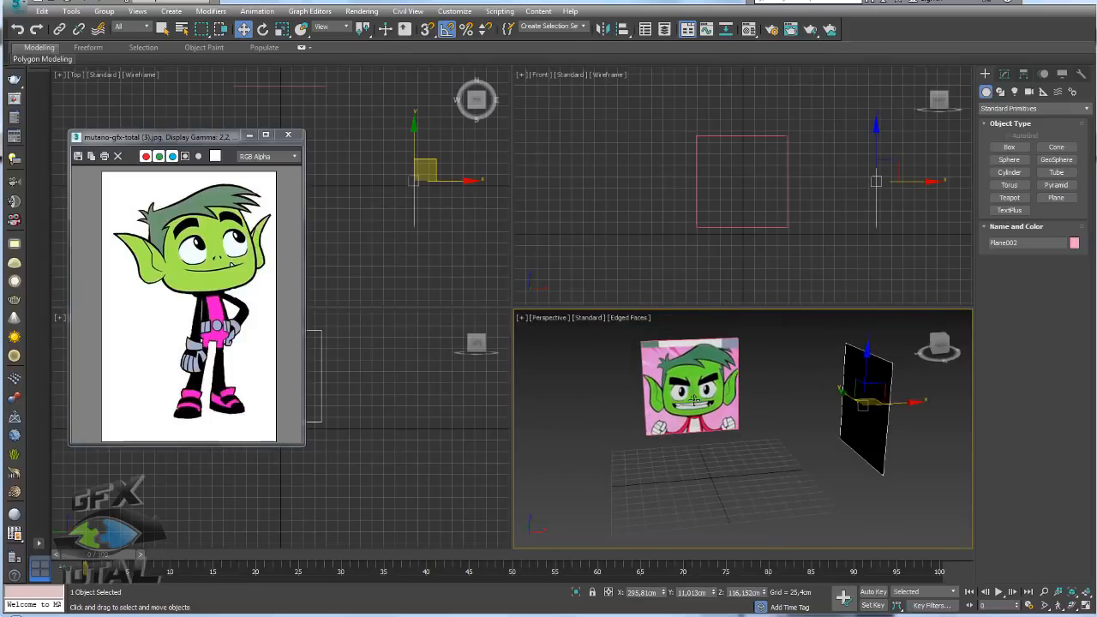
# - In a maximized Front view, create a box about 135 cm wide, 129 cm long and 59 cm high over the character's face
pyautogui.press('f')
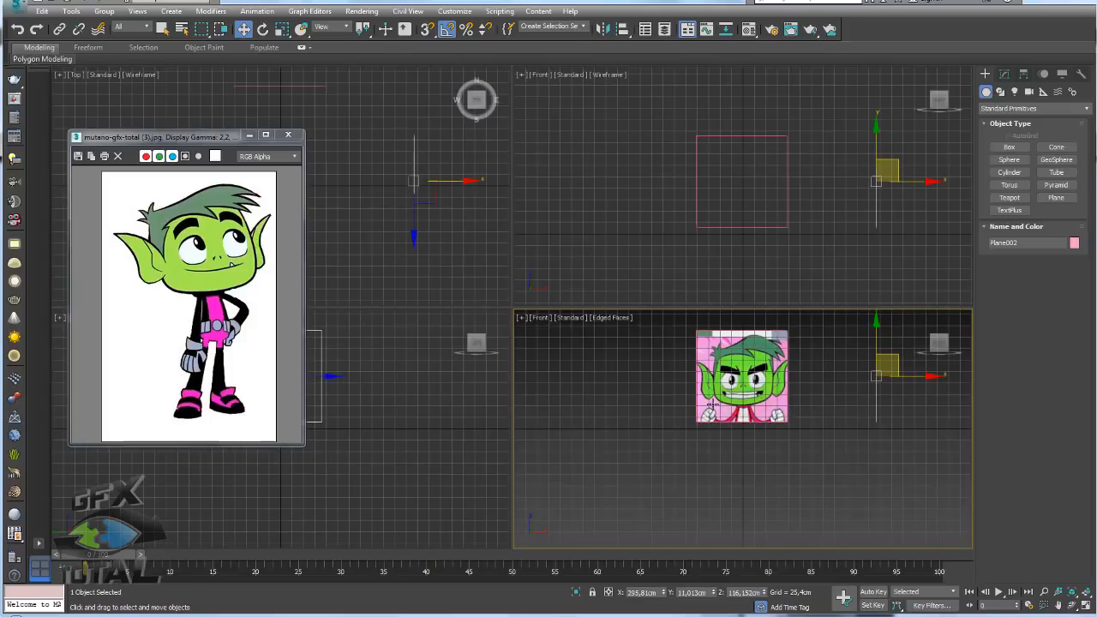
pyautogui.click(1085, 607)
pyautogui.moveTo(491, 245); pyautogui.dragTo(516, 351, button='middle')
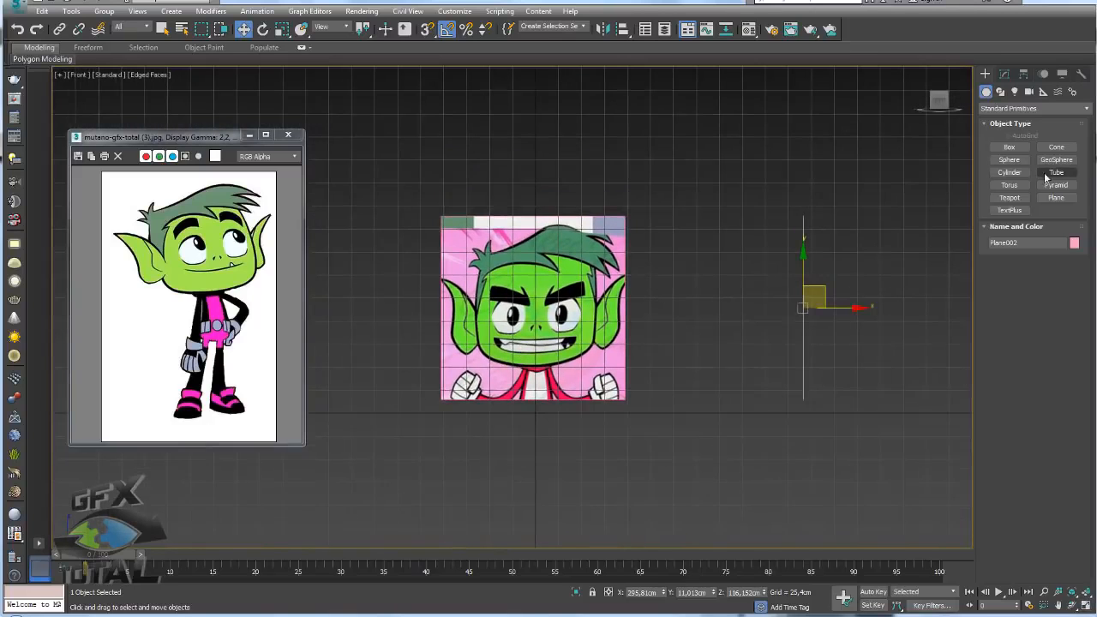
pyautogui.click(1009, 147)
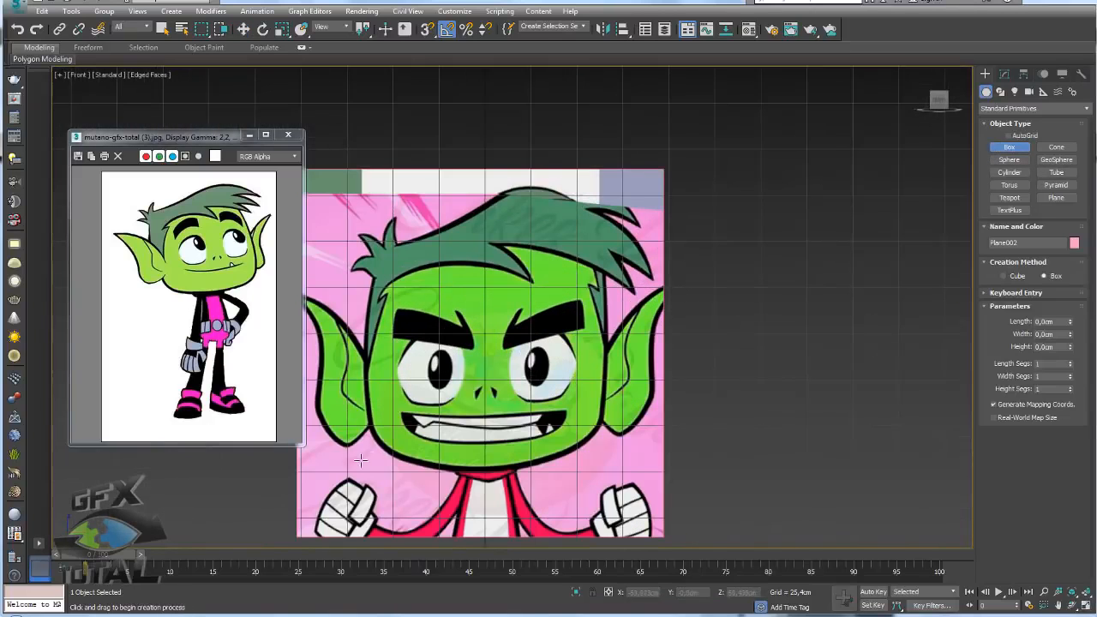
pyautogui.moveTo(368, 456); pyautogui.dragTo(611, 226)
pyautogui.click(577, 162)
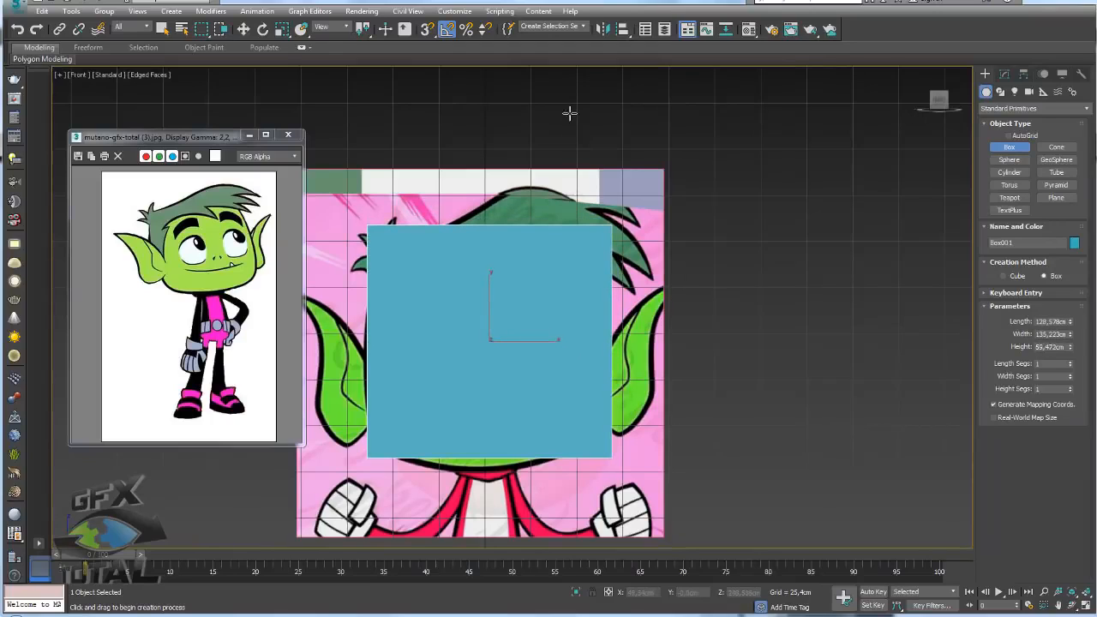
pyautogui.press('w')
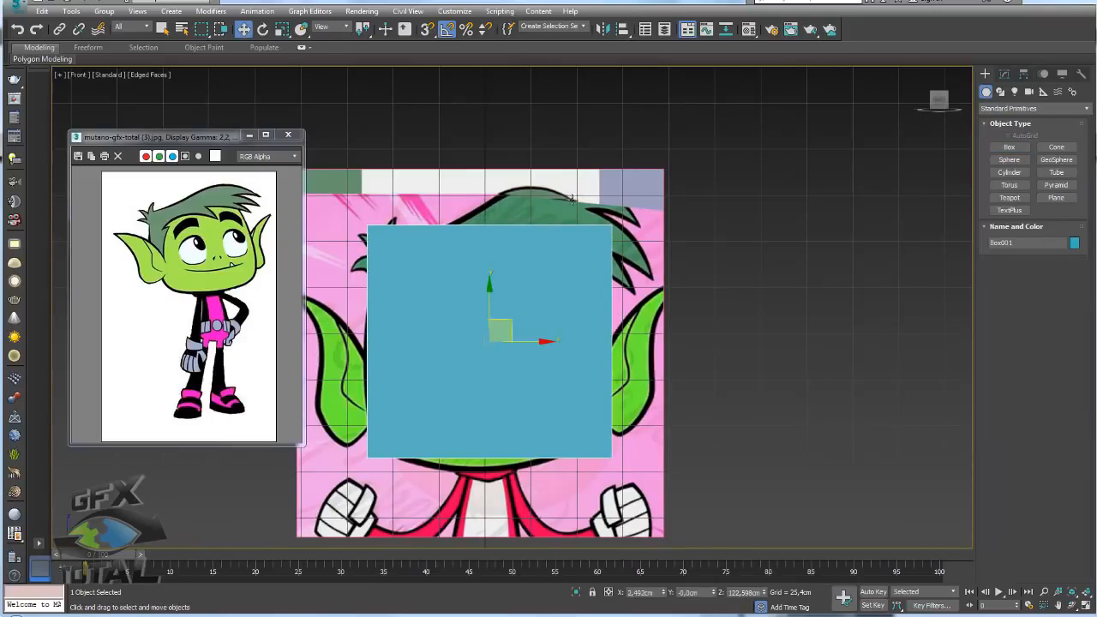
# - In the Left view, shift the side reference plane horizontally so the back of the head lines up with the box's rear edge, then reselect the box
pyautogui.moveTo(667, 273); pyautogui.dragTo(679, 269, button='middle')
pyautogui.scroll(-5, 678, 271)
pyautogui.press('p')
pyautogui.keyDown('alt'); pyautogui.moveTo(663, 330); pyautogui.dragTo(773, 345, button='middle'); pyautogui.keyUp('alt')
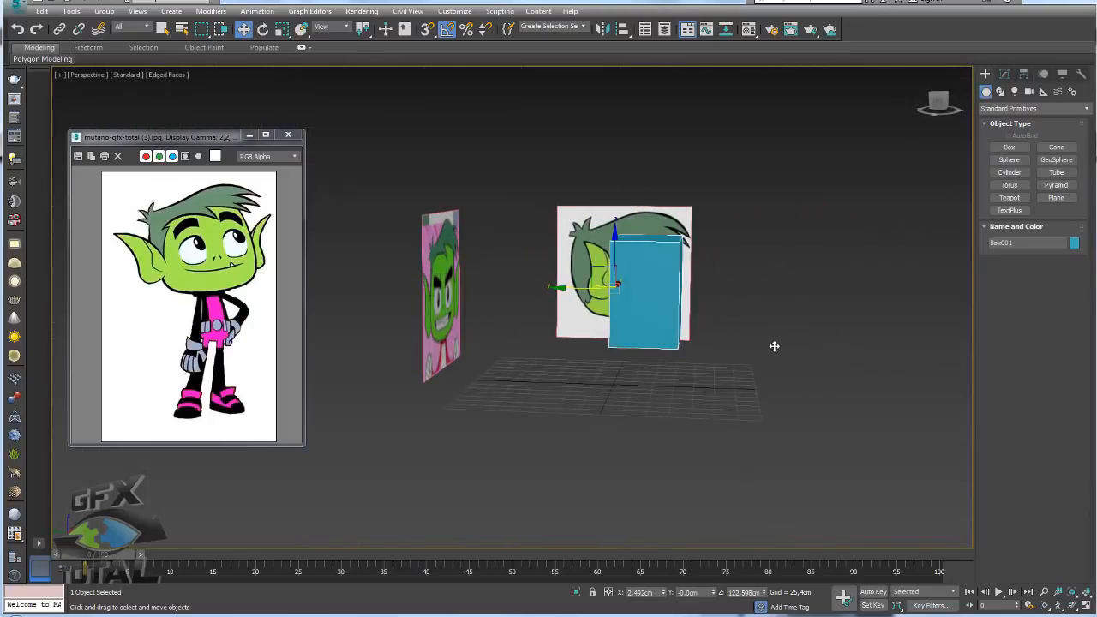
pyautogui.press('l')
pyautogui.moveTo(613, 288); pyautogui.dragTo(682, 400, button='middle')
pyautogui.press('F3')
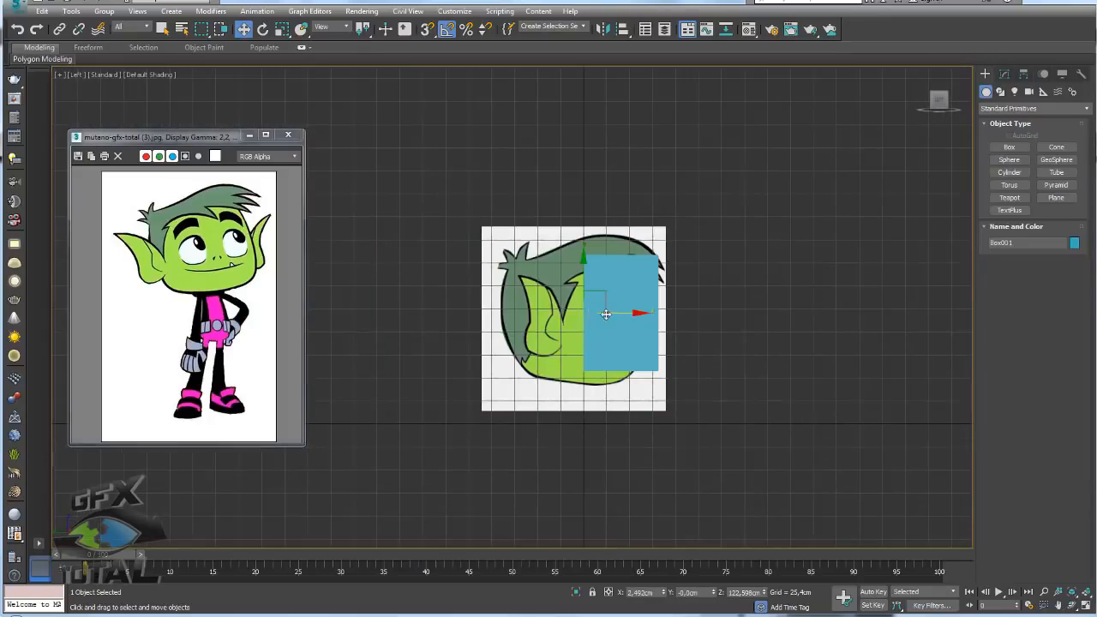
pyautogui.moveTo(624, 314)
pyautogui.mouseDown()
pyautogui.moveTo(591, 314)
pyautogui.moveTo(691, 318)
pyautogui.mouseUp()
pyautogui.click(578, 355)
pyautogui.click(611, 340)
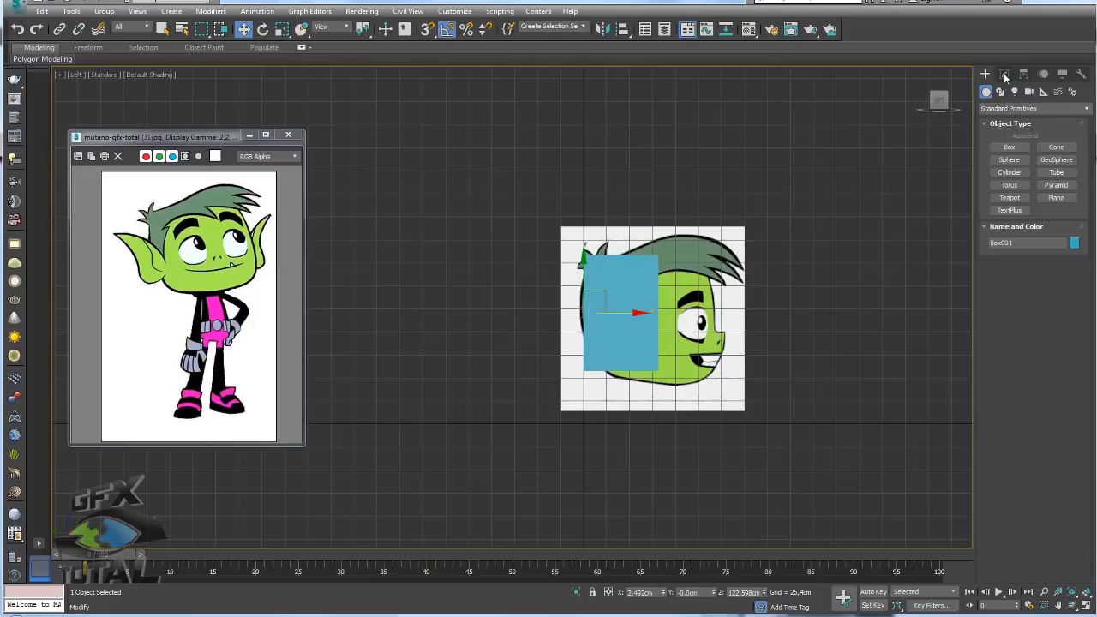
# - Set the box's height to about 153 cm and length to about 149 cm, and raise it to about Z 123 cm
pyautogui.click(1004, 73)
pyautogui.moveTo(1069, 337); pyautogui.dragTo(1072, 290)
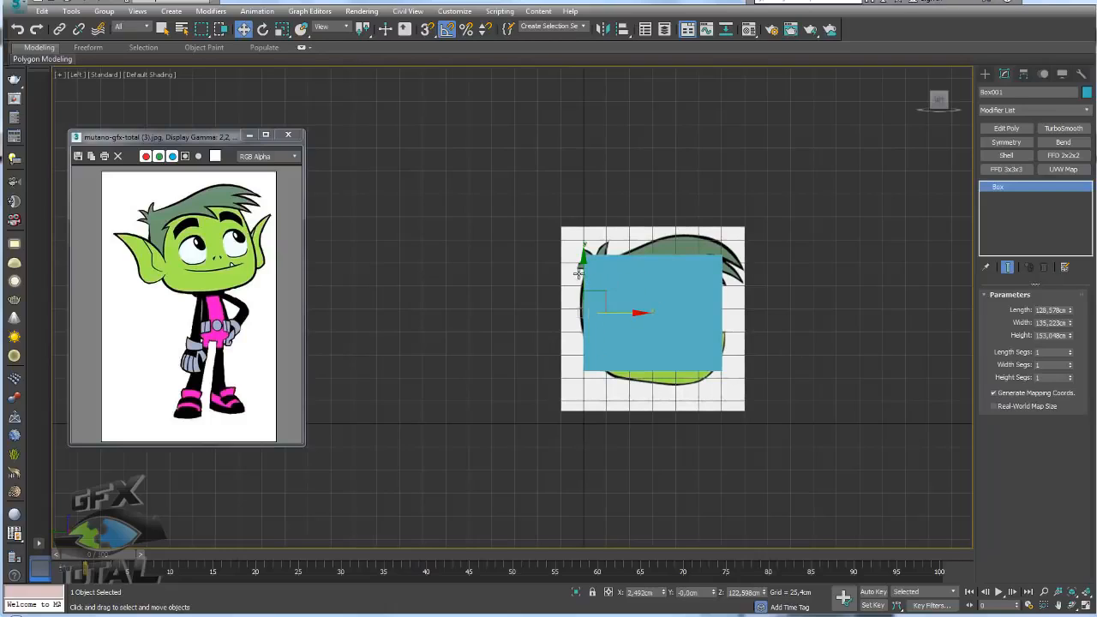
pyautogui.moveTo(578, 272); pyautogui.dragTo(676, 291)
pyautogui.moveTo(1067, 326); pyautogui.dragTo(1069, 302)
pyautogui.moveTo(582, 285); pyautogui.dragTo(583, 275)
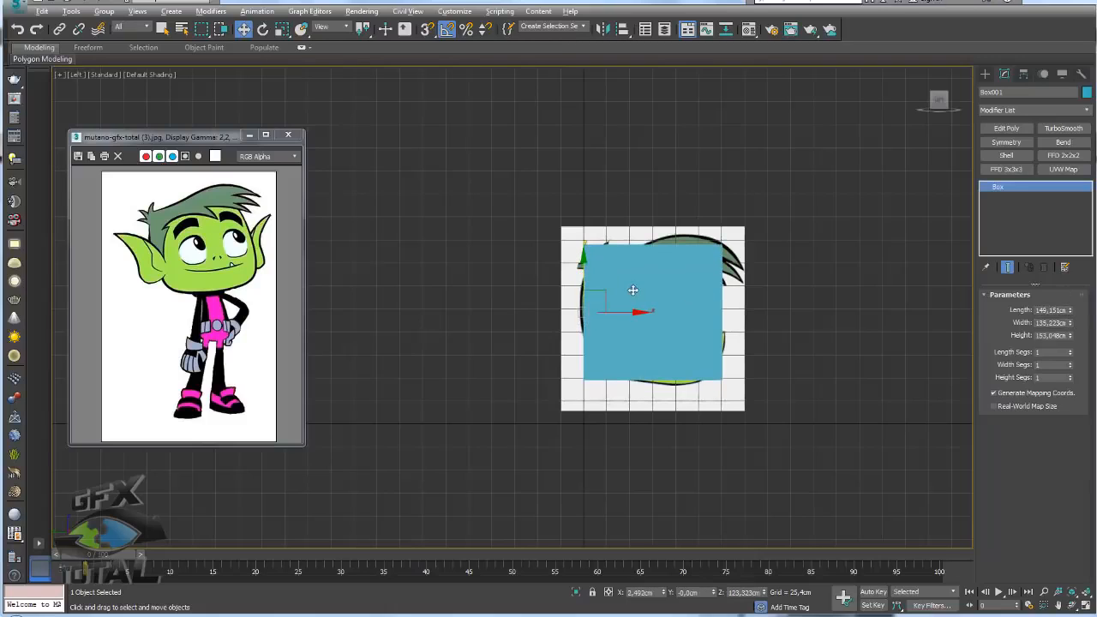
pyautogui.hotkey('alt', 'x')
pyautogui.hotkey('alt', 'x')
pyautogui.press('p')
pyautogui.keyDown('alt'); pyautogui.moveTo(706, 298); pyautogui.dragTo(695, 368, button='middle'); pyautogui.keyUp('alt')
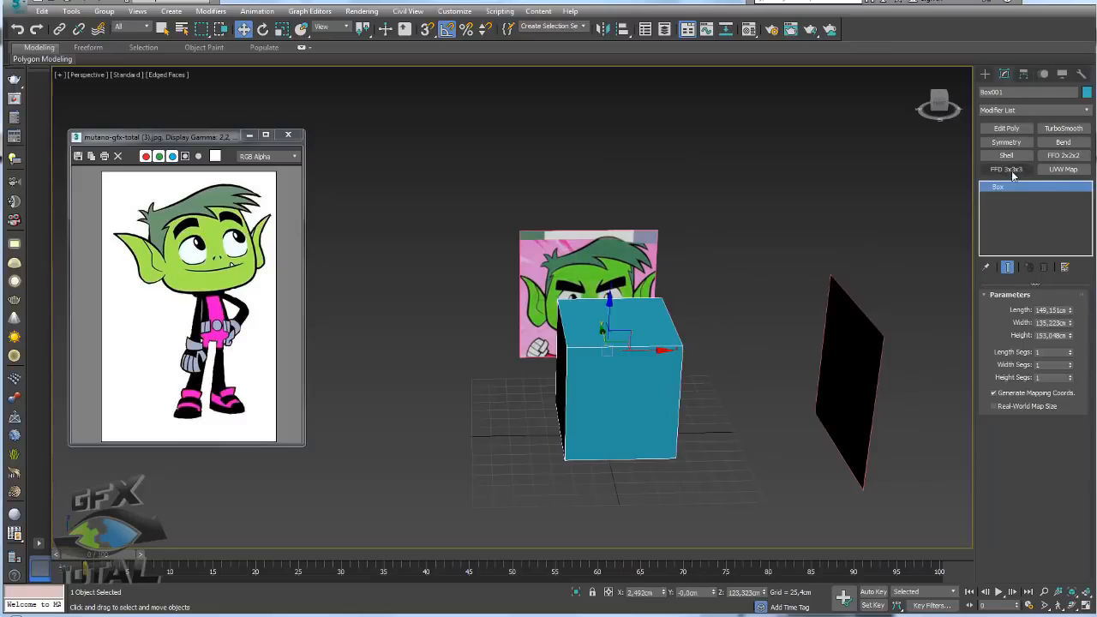
# - Switch to the web browser and look through the GFX Total tutorial on customizing the Modifier List panel
pyautogui.click(1023, 110)
pyautogui.click(1023, 113)
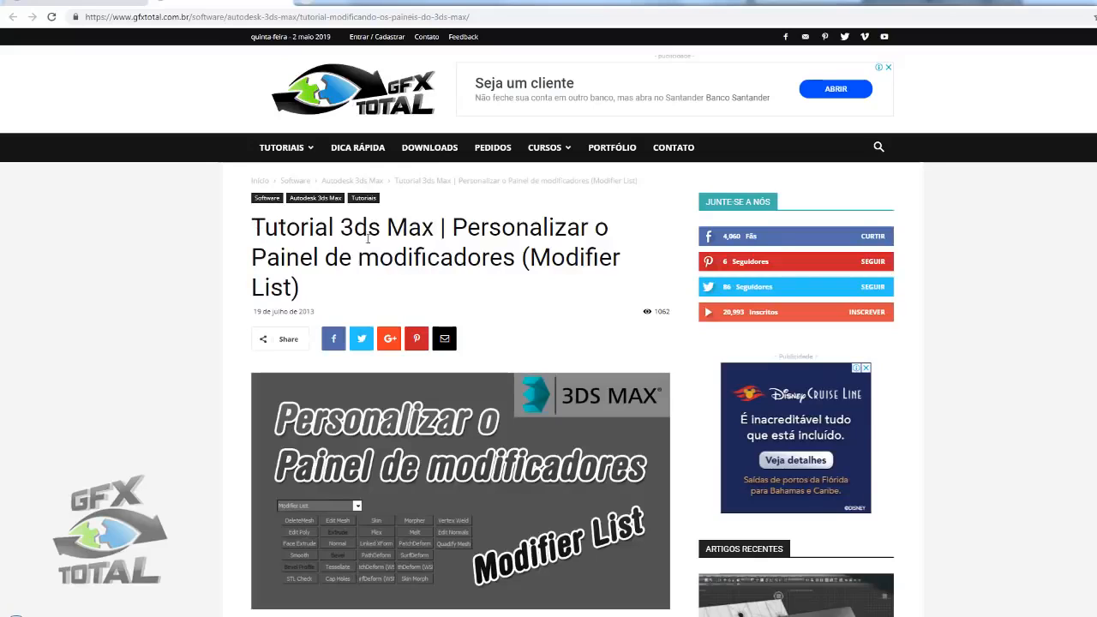
pyautogui.moveTo(452, 227); pyautogui.dragTo(516, 261)
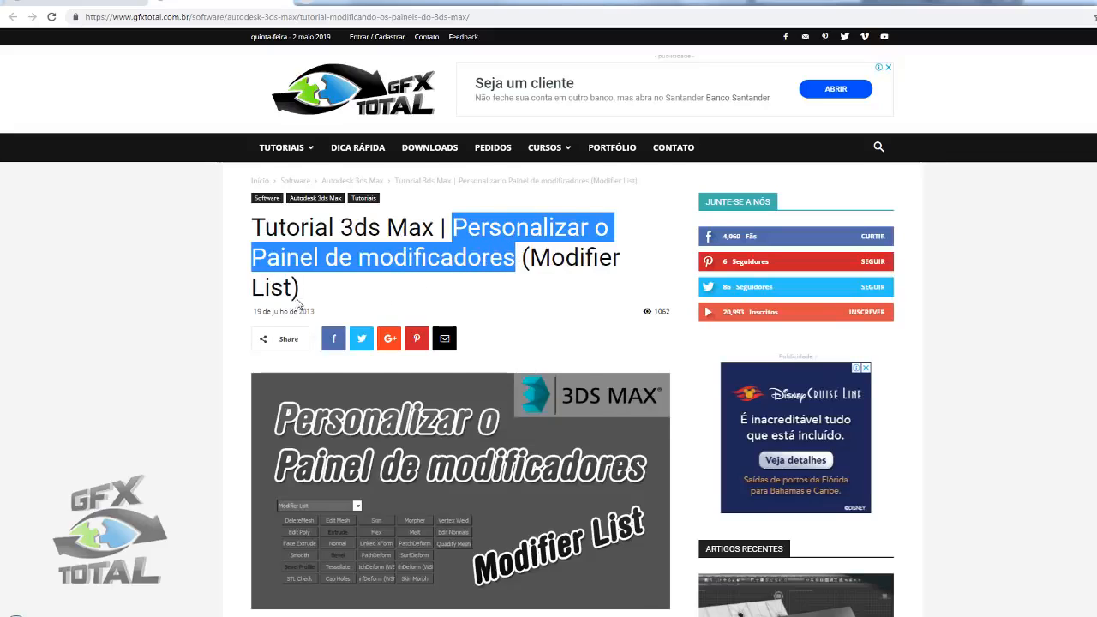
pyautogui.scroll(-2, 292, 304)
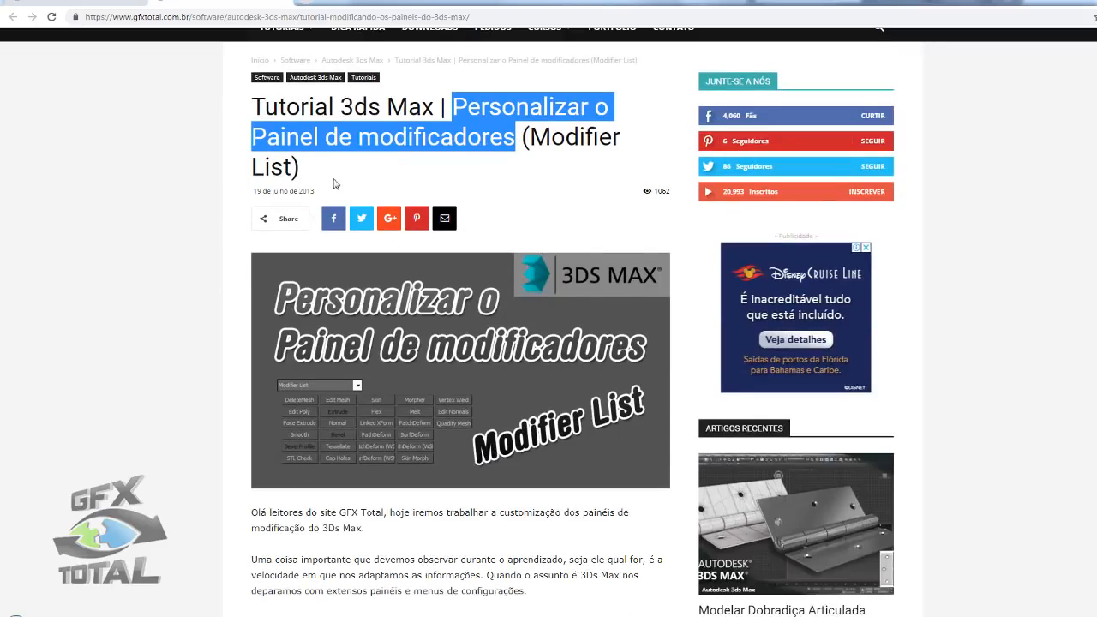
pyautogui.scroll(-3, 543, 441)
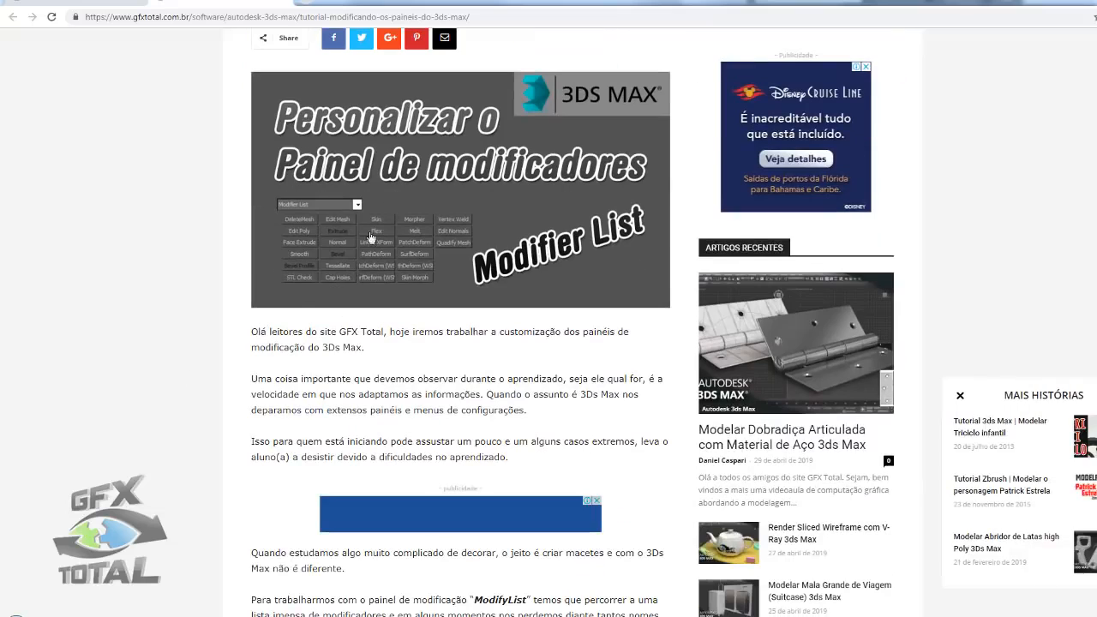
pyautogui.scroll(2, 365, 249)
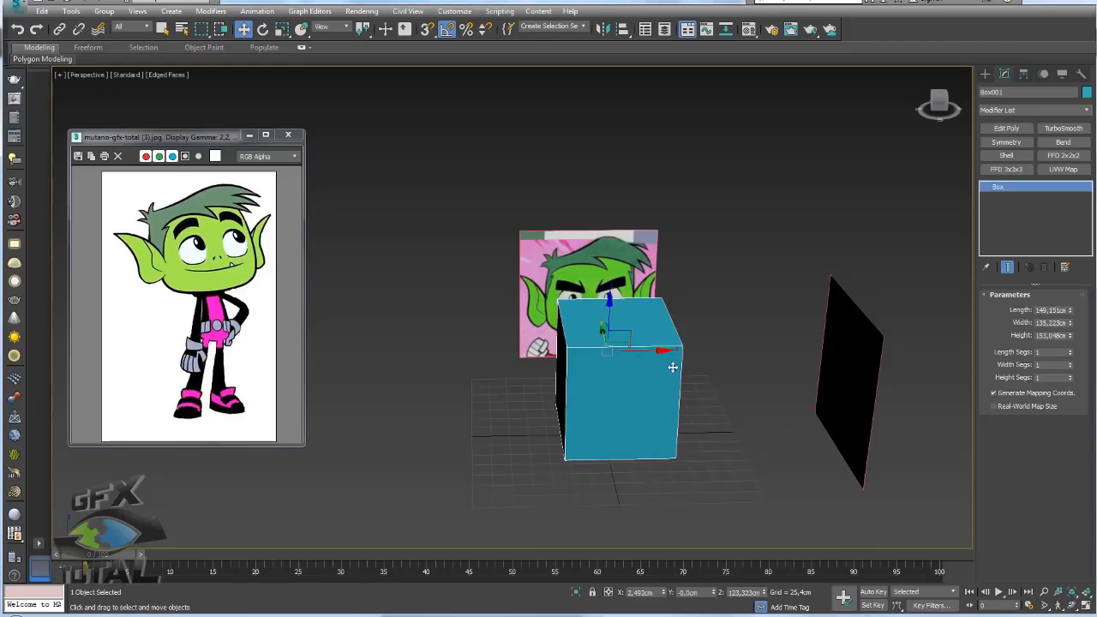
# - Apply a TurboSmooth modifier with 1 iteration to the box
pyautogui.keyDown('alt'); pyautogui.moveTo(673, 367); pyautogui.dragTo(748, 341, button='middle'); pyautogui.keyUp('alt')
pyautogui.click(1062, 128)
pyautogui.keyDown('alt'); pyautogui.moveTo(660, 433); pyautogui.dragTo(731, 342, button='middle'); pyautogui.keyUp('alt')
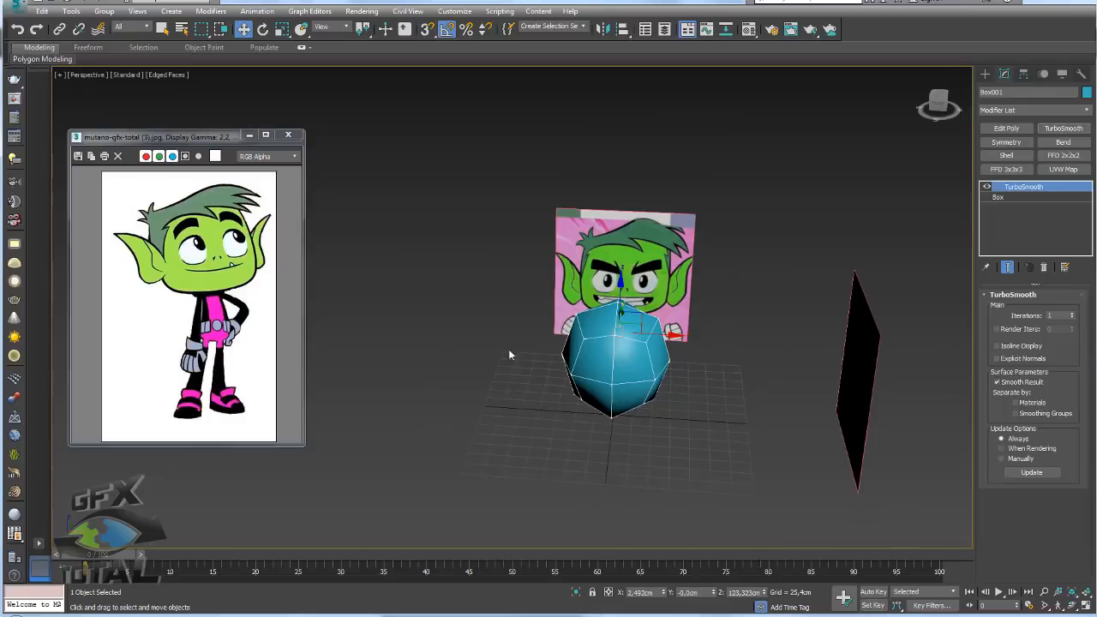
# - Show the smoothed box see-through with shaded edged faces over the front reference in the Front view
pyautogui.press('f')
pyautogui.moveTo(602, 336); pyautogui.dragTo(670, 391, button='middle')
pyautogui.scroll(3, 671, 390)
pyautogui.press('F3')
pyautogui.scroll(2, 612, 351)
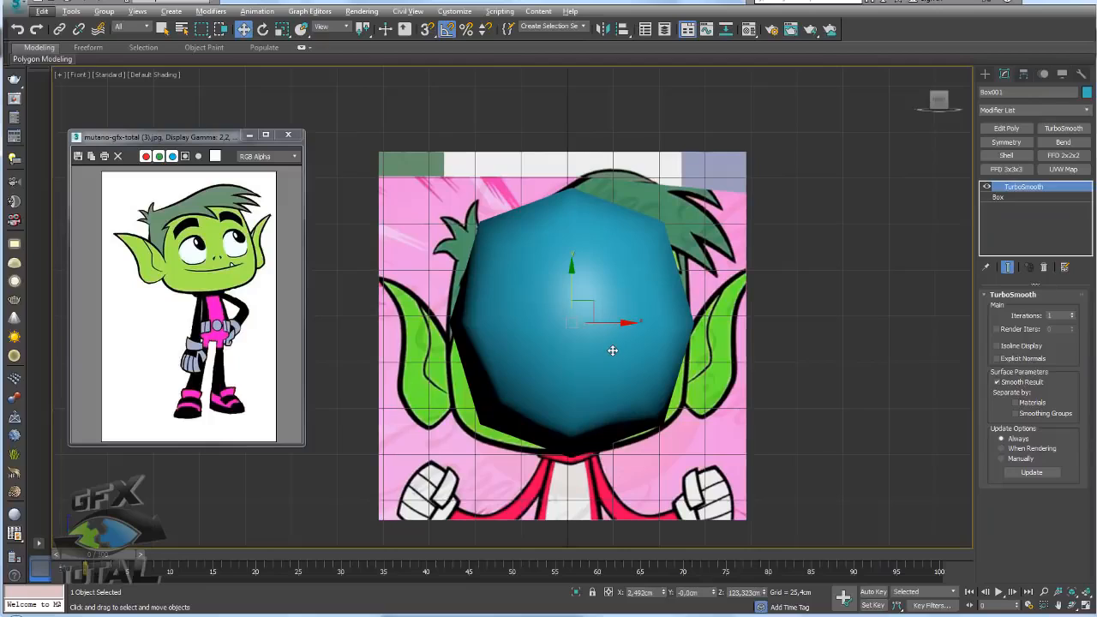
pyautogui.hotkey('alt', 'x')
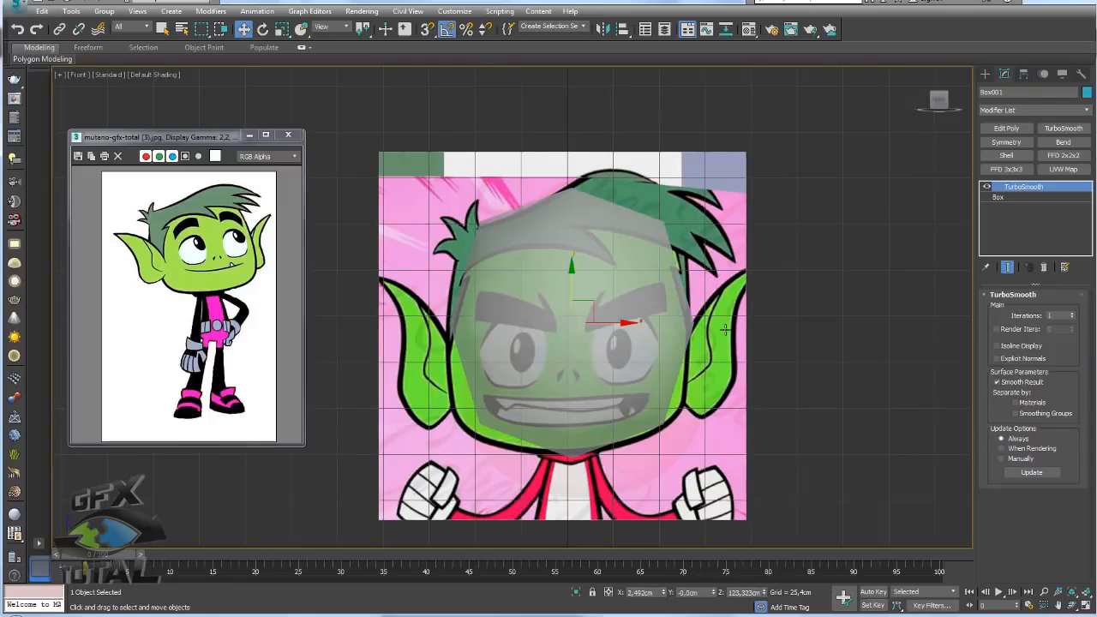
pyautogui.press('F4')
pyautogui.moveTo(631, 274); pyautogui.dragTo(671, 220, button='middle')
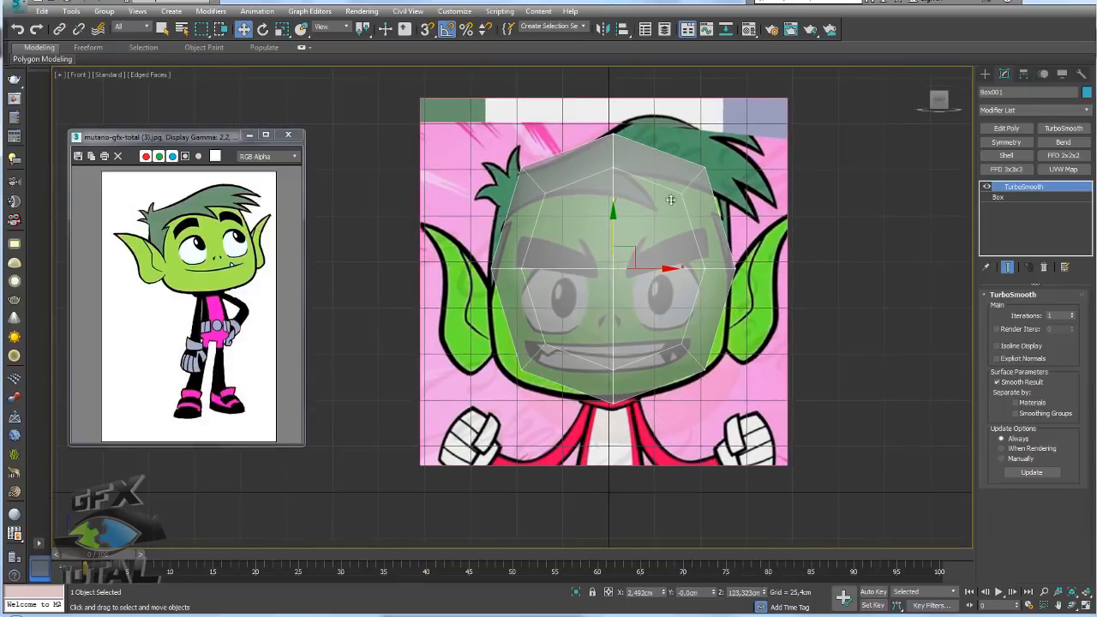
# - Scale the smoothed box wider and to 107% in height, and center it on the face at about X 1.1 cm, Z 122.6 cm
pyautogui.press('e')
pyautogui.press('r')
pyautogui.moveTo(669, 269); pyautogui.dragTo(679, 269)
pyautogui.moveTo(615, 221); pyautogui.dragTo(616, 207)
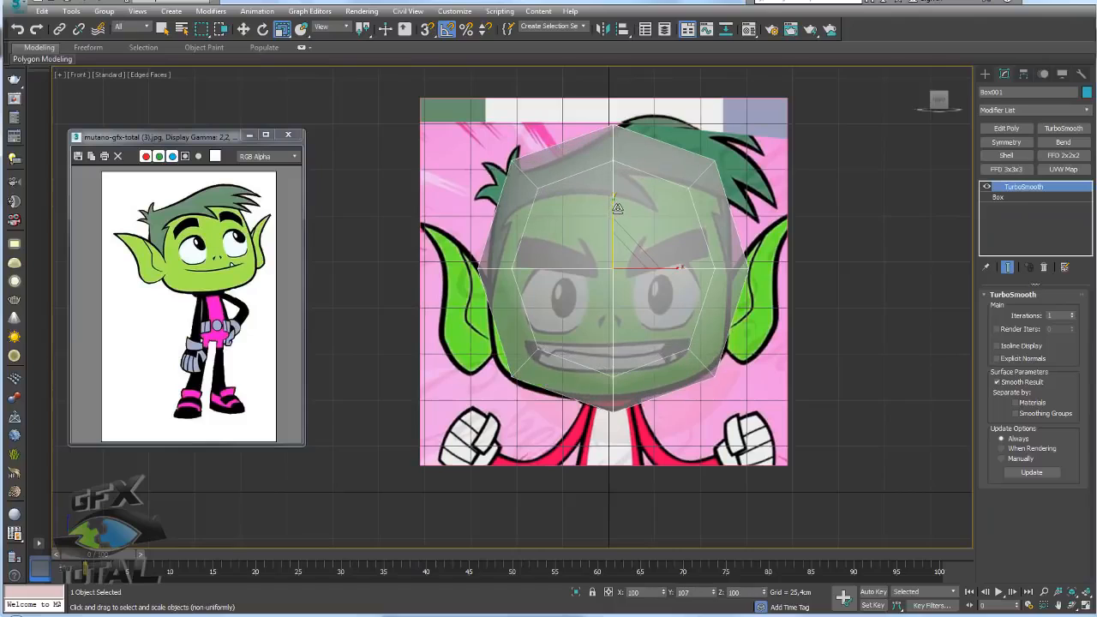
pyautogui.press('w')
pyautogui.moveTo(630, 249); pyautogui.dragTo(628, 251)
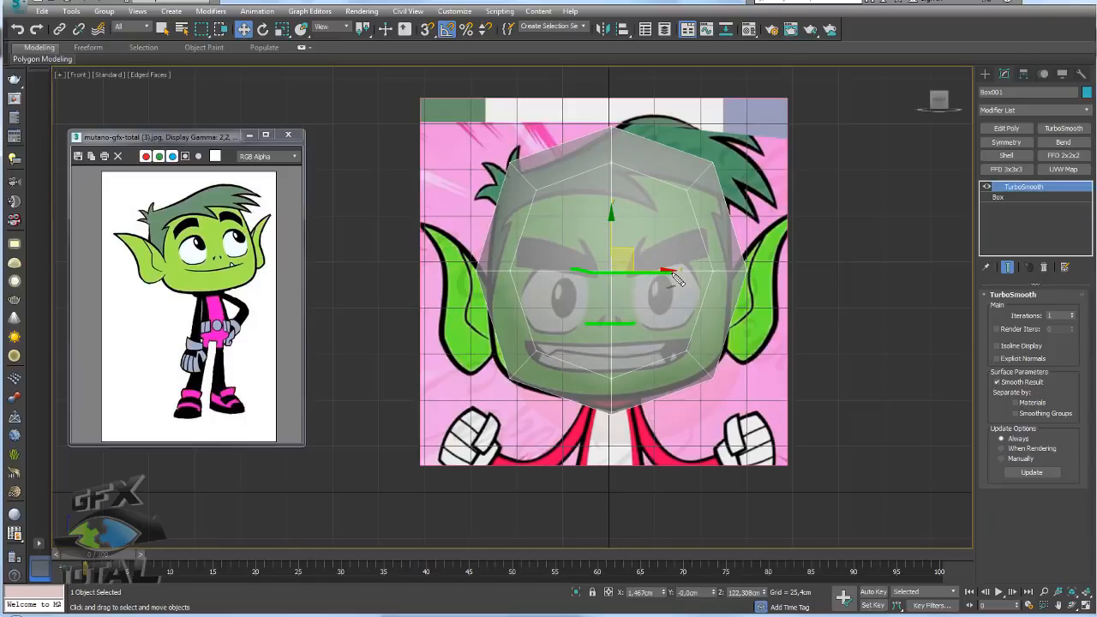
pyautogui.moveTo(625, 246); pyautogui.dragTo(623, 246)
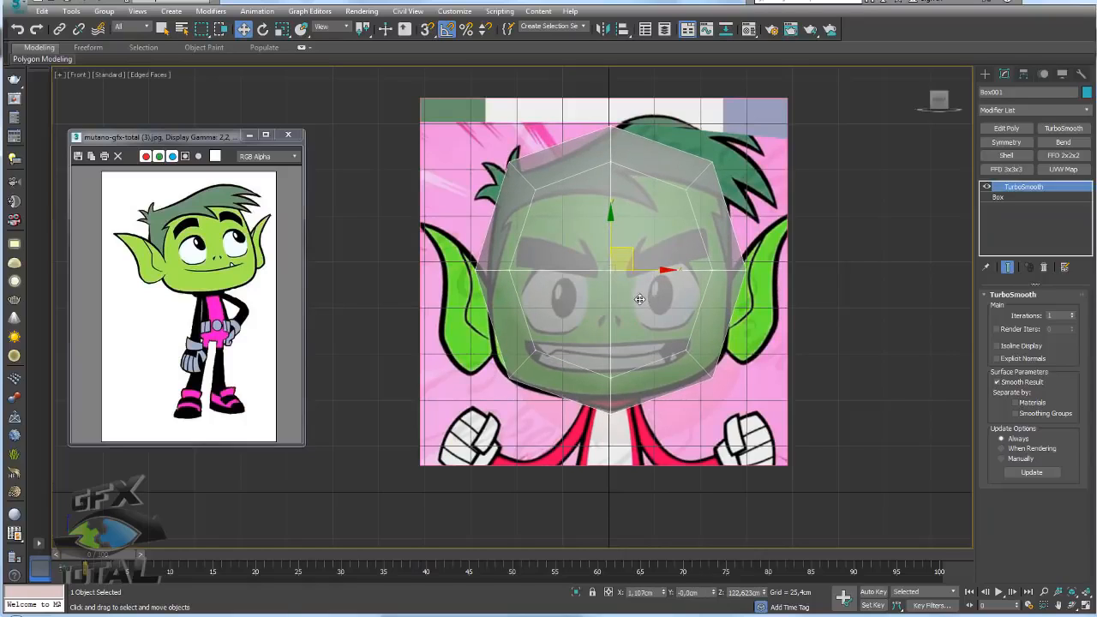
# - Show the see-through head shape with edged faces over the side reference in the Left view
pyautogui.press('p')
pyautogui.keyDown('alt'); pyautogui.moveTo(636, 326); pyautogui.dragTo(752, 319, button='middle'); pyautogui.keyUp('alt')
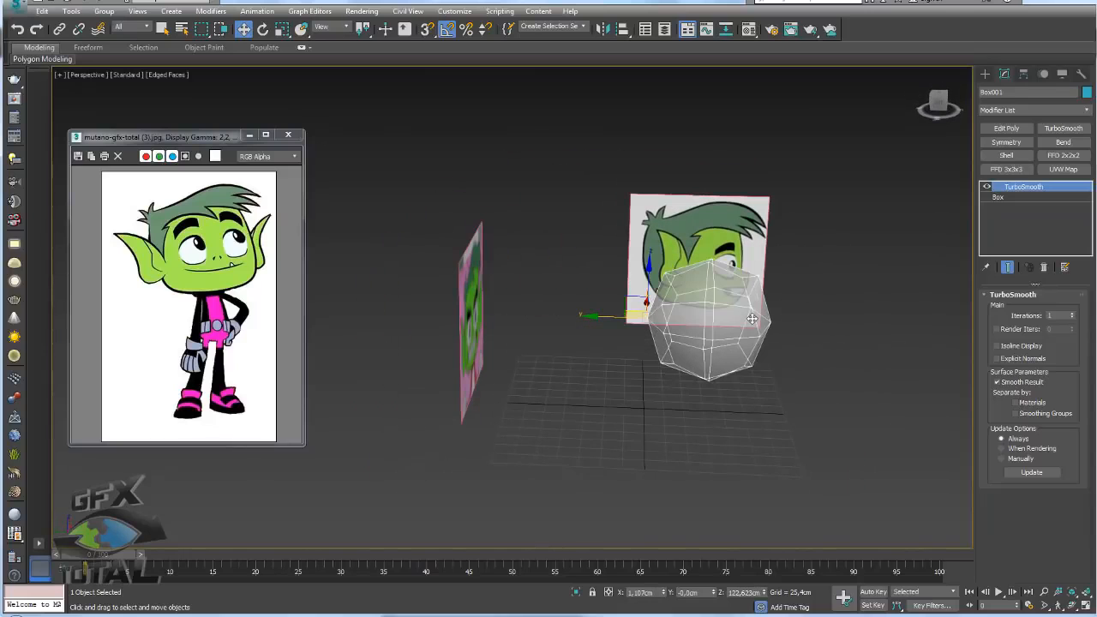
pyautogui.press('l')
pyautogui.scroll(5, 724, 343)
pyautogui.press('F4')
pyautogui.scroll(2, 696, 351)
pyautogui.scroll(-5, 636, 214)
pyautogui.moveTo(638, 243); pyautogui.dragTo(628, 289, button='middle')
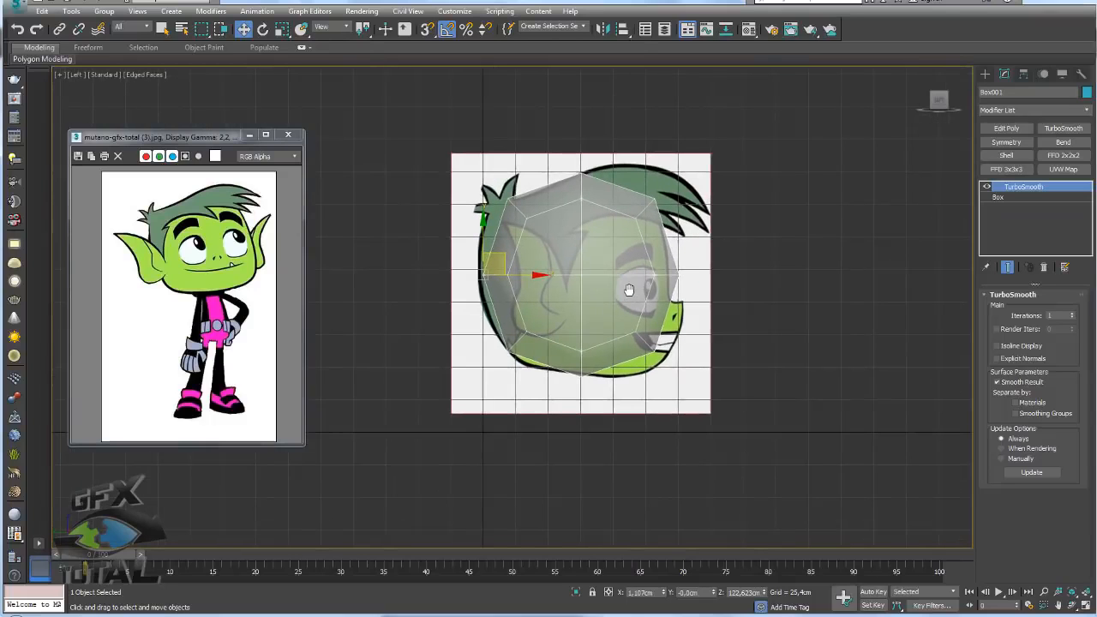
# - Add an Edit Poly modifier above TurboSmooth and enter vertex editing around the jaw area
pyautogui.click(1006, 129)
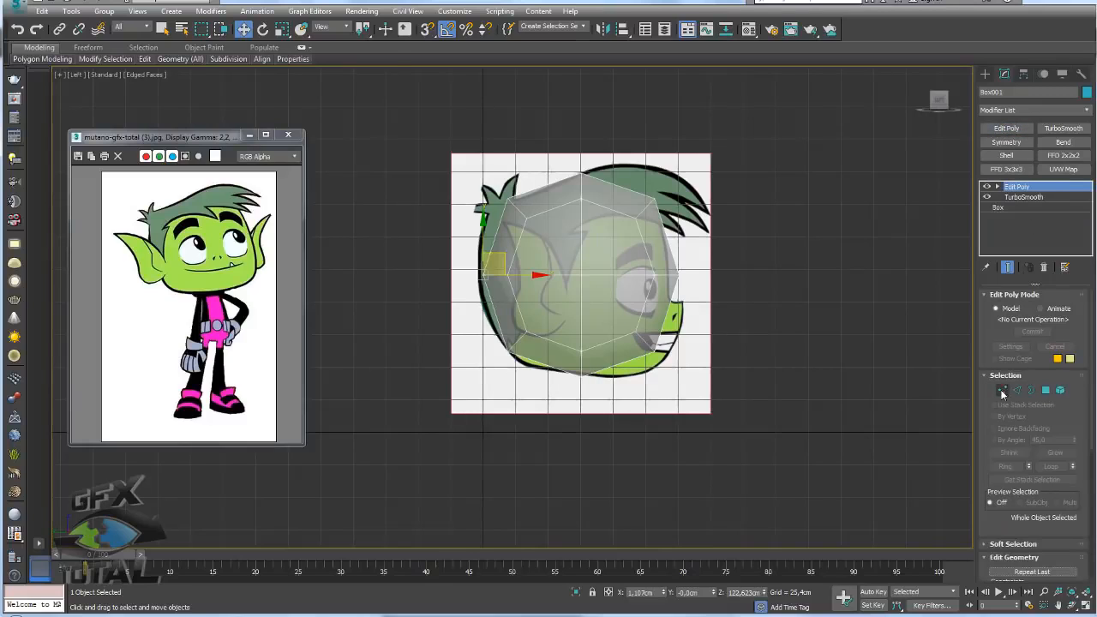
pyautogui.click(1002, 391)
pyautogui.scroll(3, 688, 343)
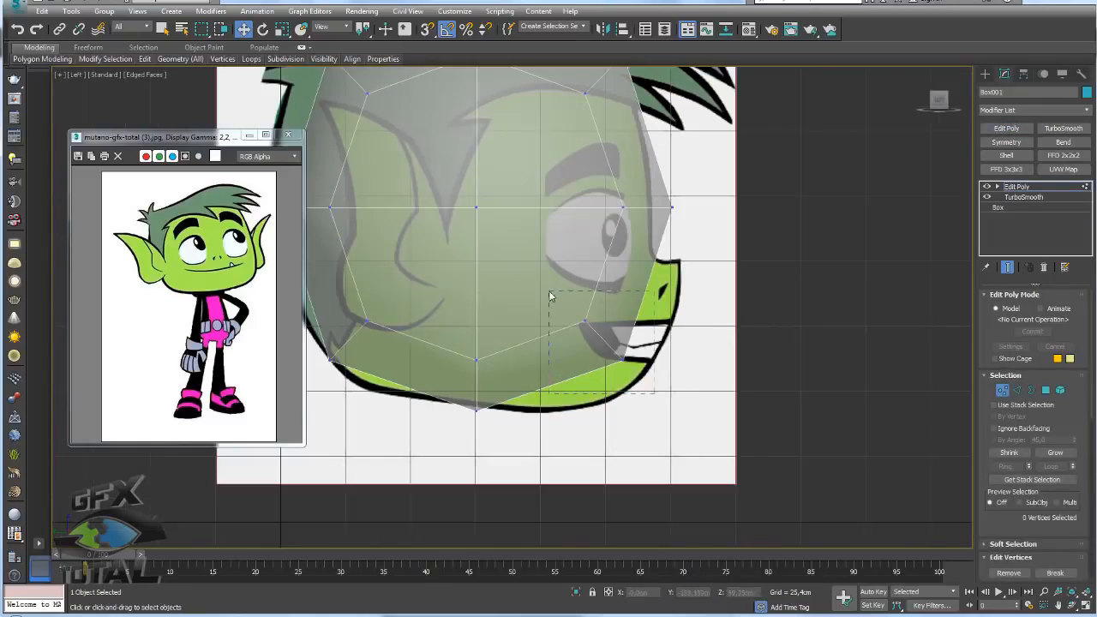
# - Move the front chin vertices down and forward to the side reference's chin, and adjust the eye-level front vertices to the face profile
pyautogui.moveTo(550, 292); pyautogui.dragTo(549, 291)
pyautogui.moveTo(616, 313); pyautogui.dragTo(642, 351)
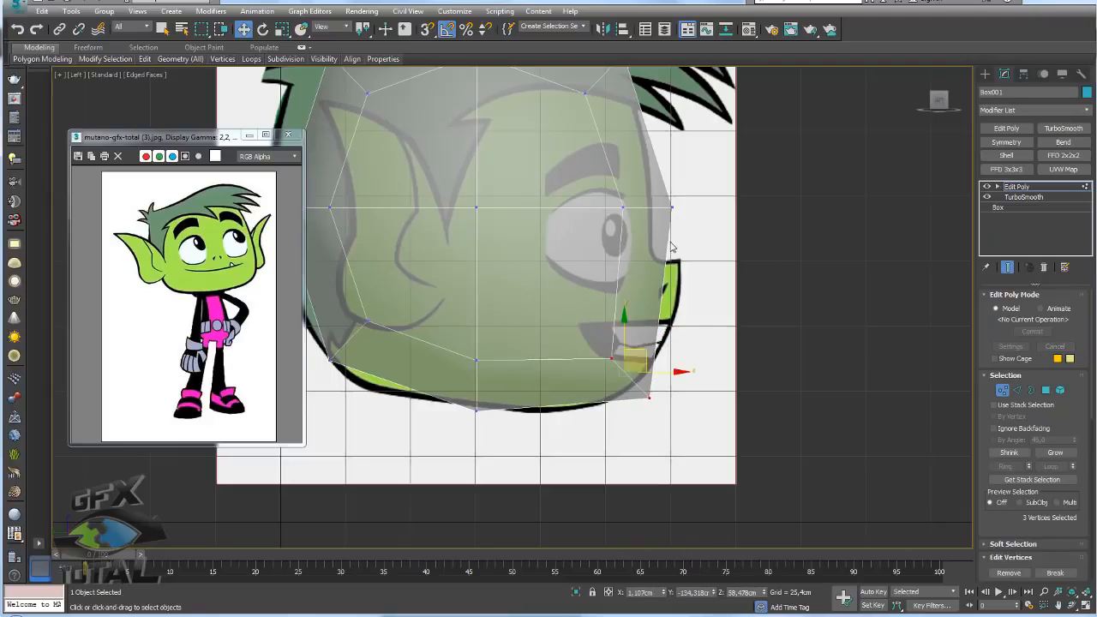
pyautogui.moveTo(672, 250); pyautogui.dragTo(672, 298, button='middle')
pyautogui.moveTo(736, 317); pyautogui.dragTo(572, 221)
pyautogui.moveTo(661, 233); pyautogui.dragTo(651, 244)
# - Move the forehead vertices onto the side reference's profile, and lower the crown and upper back vertices of the head
pyautogui.moveTo(630, 160); pyautogui.dragTo(642, 224, button='middle')
pyautogui.moveTo(644, 224); pyautogui.dragTo(559, 153)
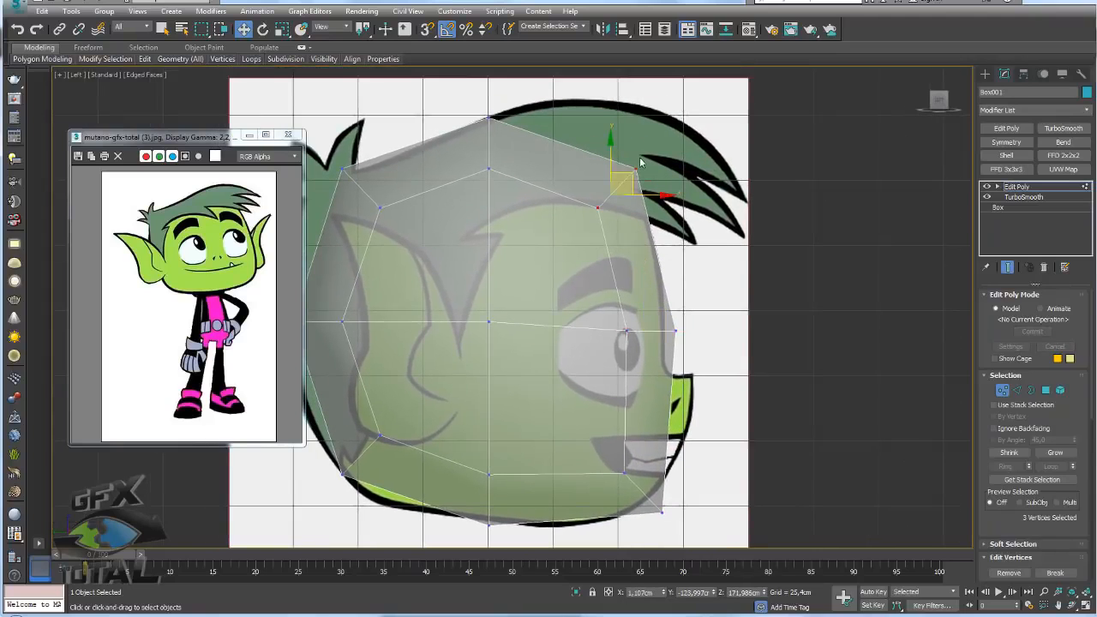
pyautogui.moveTo(627, 174); pyautogui.dragTo(631, 186)
pyautogui.moveTo(516, 210); pyautogui.dragTo(506, 155)
pyautogui.moveTo(405, 225); pyautogui.dragTo(540, 229, button='middle')
pyautogui.moveTo(539, 230); pyautogui.dragTo(434, 159)
pyautogui.moveTo(525, 181); pyautogui.dragTo(523, 230)
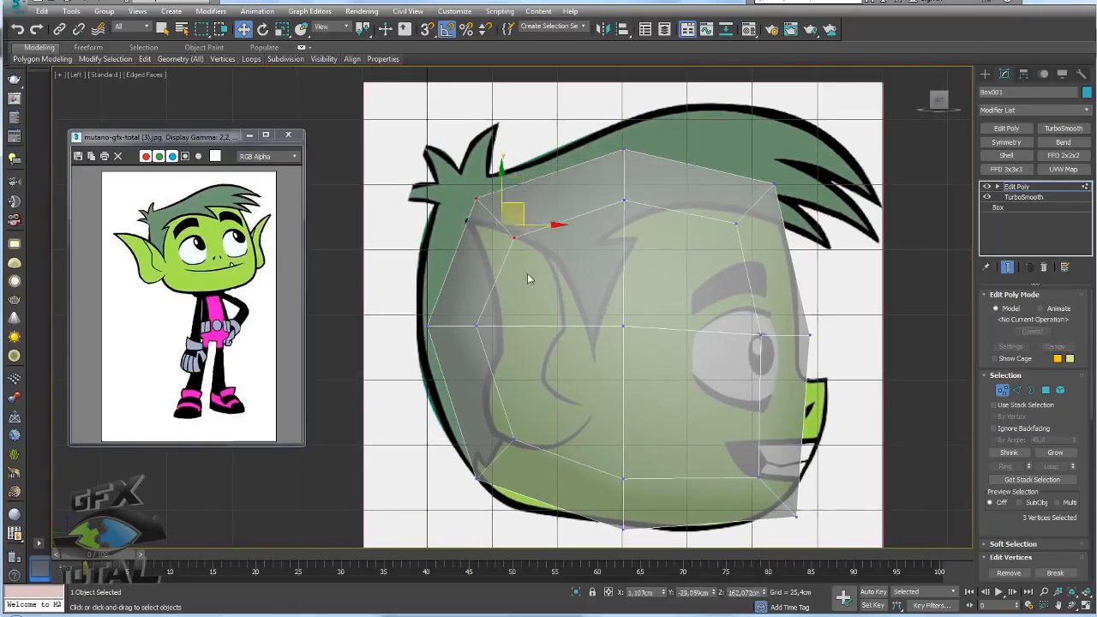
# - Fit the lower back and bottom-center vertices of the head to the side reference's nape and jawline
pyautogui.moveTo(391, 350); pyautogui.dragTo(390, 350)
pyautogui.moveTo(556, 432); pyautogui.dragTo(413, 504)
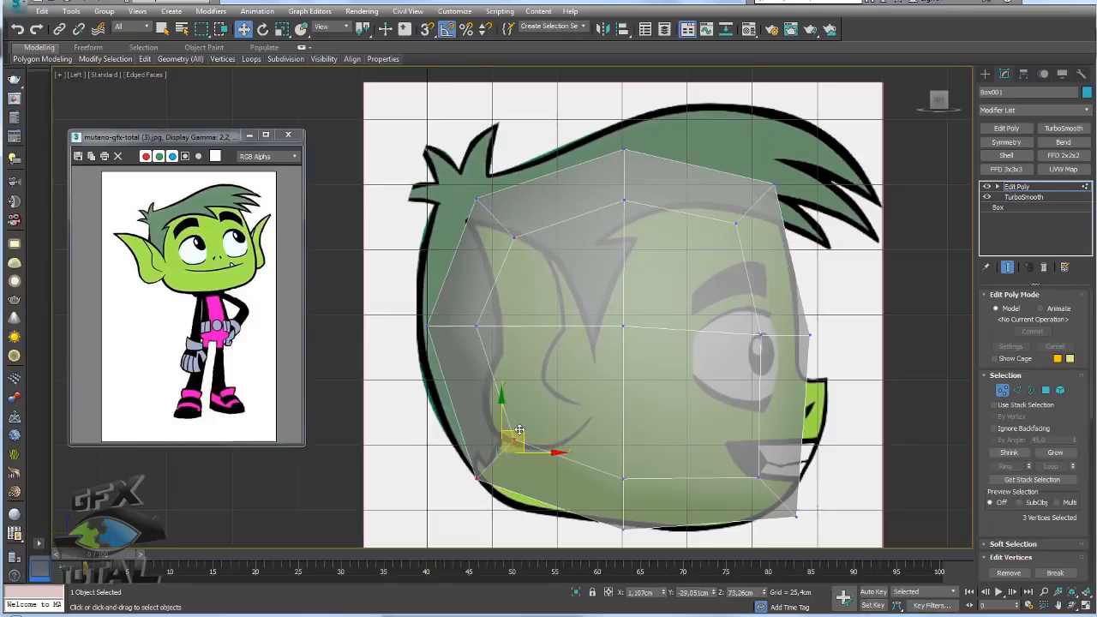
pyautogui.moveTo(518, 430); pyautogui.dragTo(526, 421)
pyautogui.moveTo(648, 538); pyautogui.dragTo(645, 466)
pyautogui.moveTo(696, 435); pyautogui.dragTo(655, 315, button='middle')
pyautogui.scroll(-2, 665, 305)
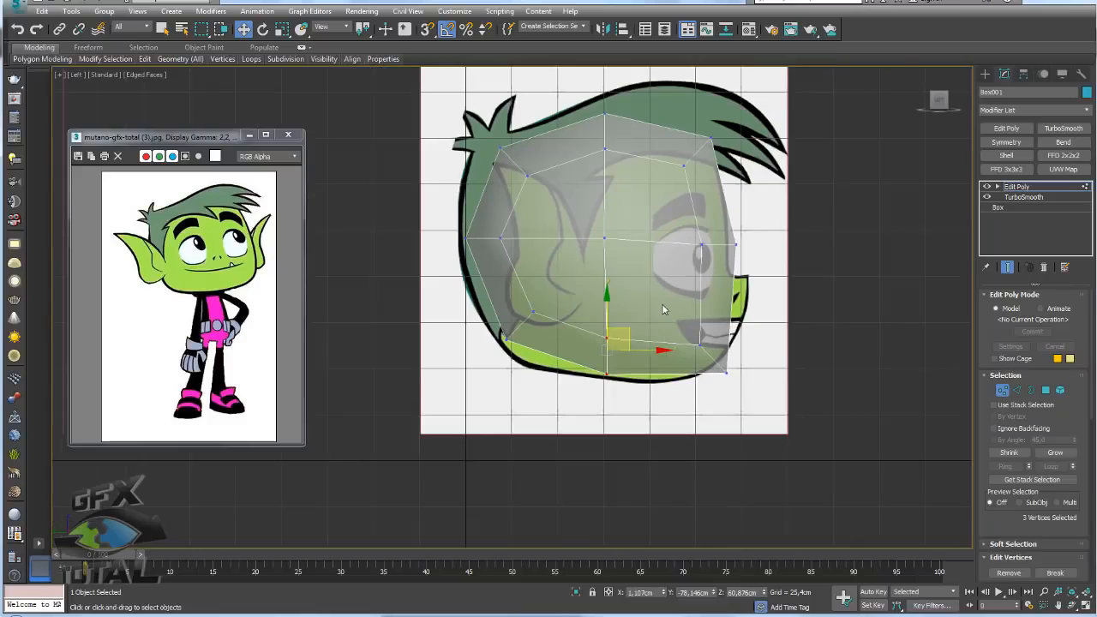
# - Display the head opaque in Perspective and add a TurboSmooth and a second Edit Poly modifier on top of the stack
pyautogui.press('p')
pyautogui.keyDown('alt'); pyautogui.moveTo(765, 327); pyautogui.dragTo(722, 373, button='middle'); pyautogui.keyUp('alt')
pyautogui.hotkey('alt', 'x')
pyautogui.scroll(3, 733, 361)
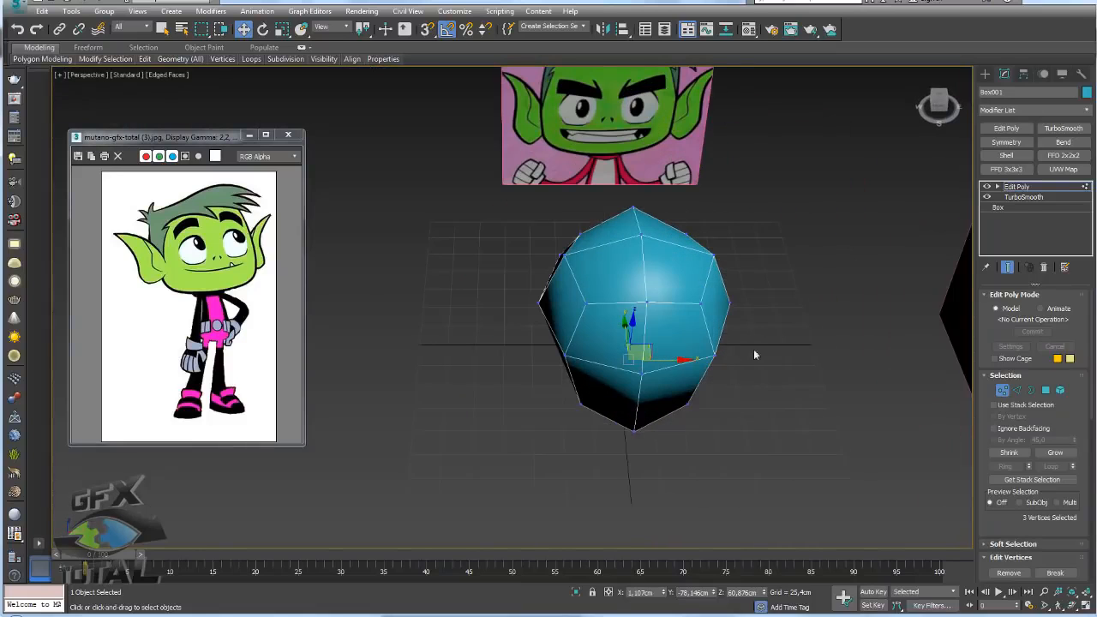
pyautogui.click(1016, 186)
pyautogui.click(1062, 128)
pyautogui.keyDown('alt'); pyautogui.moveTo(754, 283); pyautogui.dragTo(762, 322, button='middle'); pyautogui.keyUp('alt')
pyautogui.click(1005, 127)
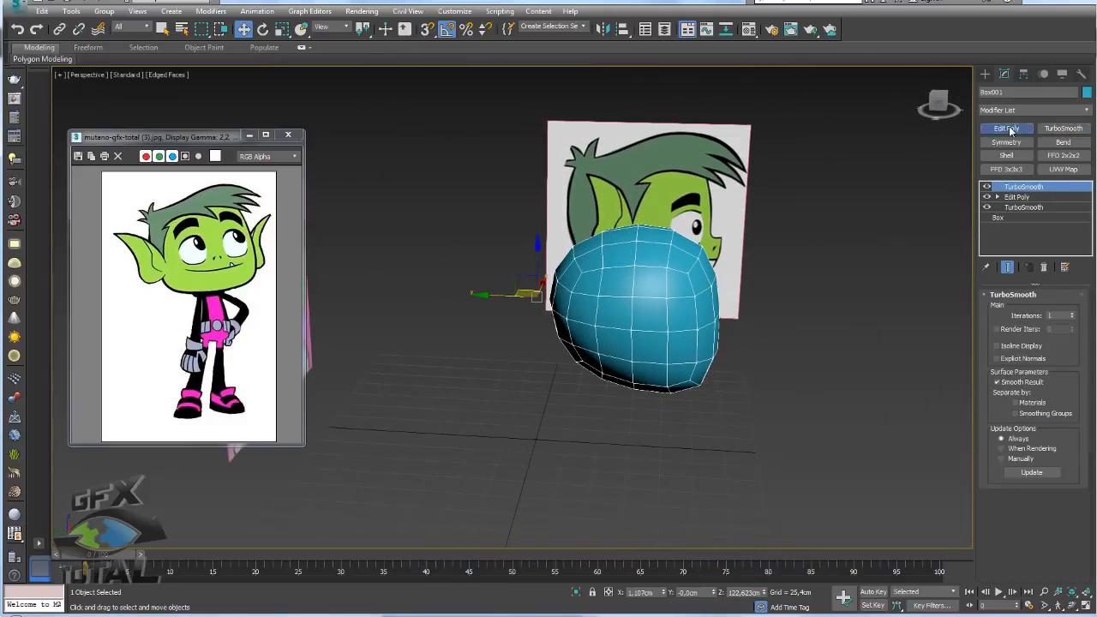
pyautogui.click(1004, 390)
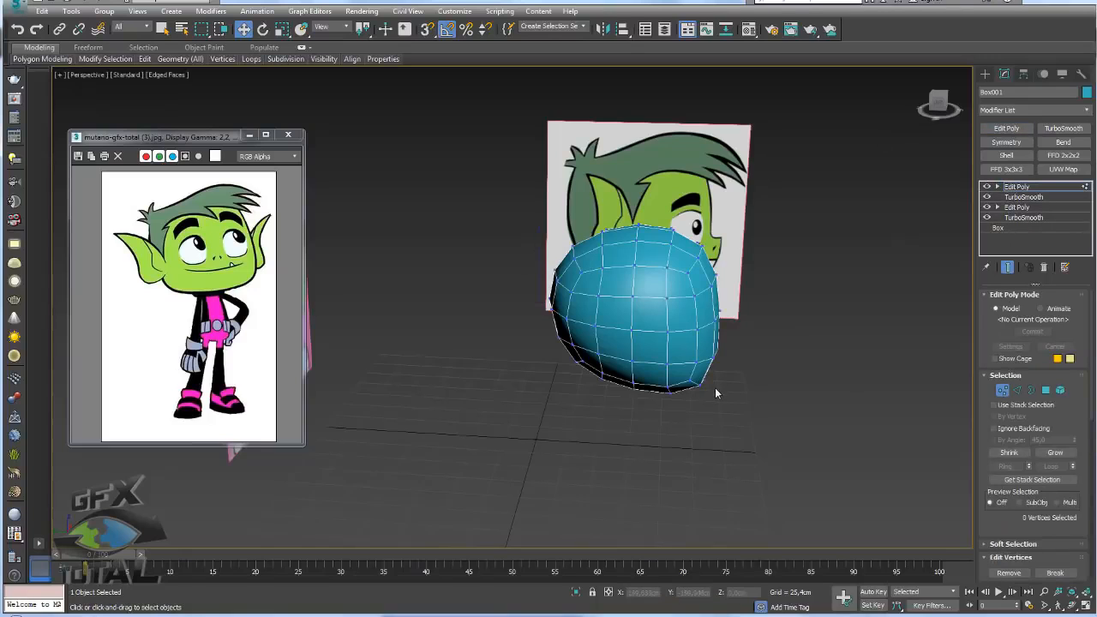
# - In the Left view, scale the whole head element up uniformly to fill the side reference's head outline
pyautogui.press('l')
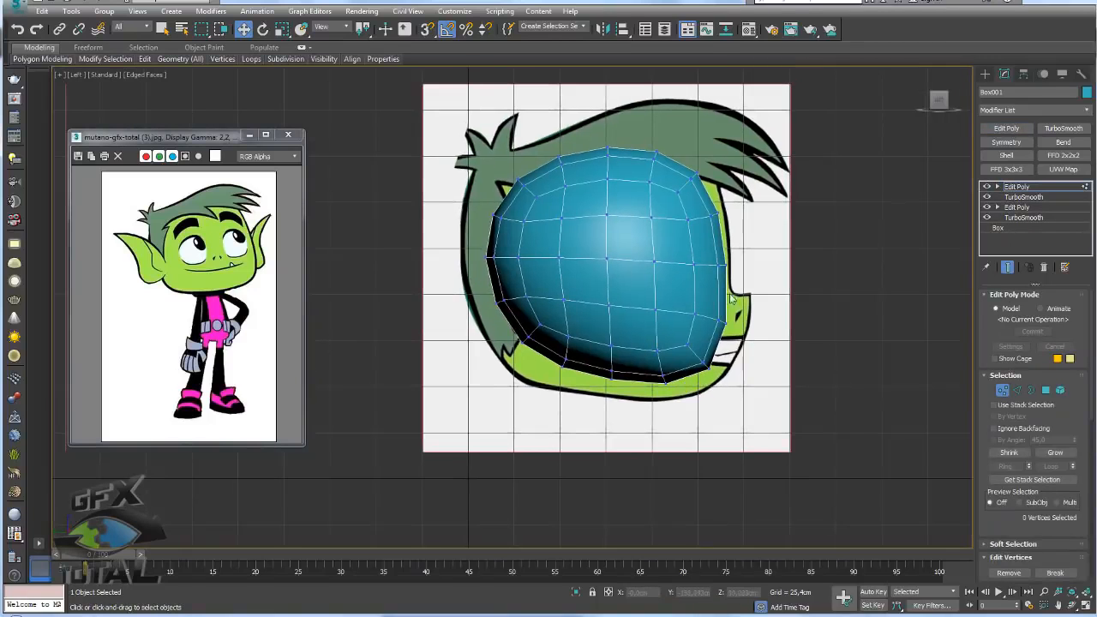
pyautogui.click(1018, 188)
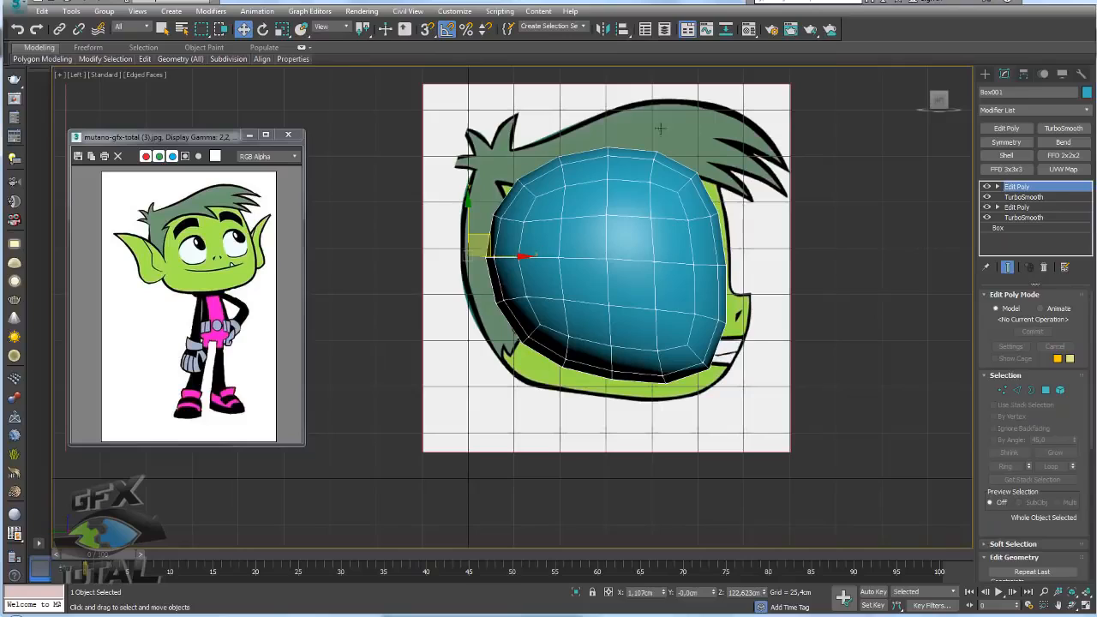
pyautogui.click(997, 187)
pyautogui.click(1022, 238)
pyautogui.click(577, 283)
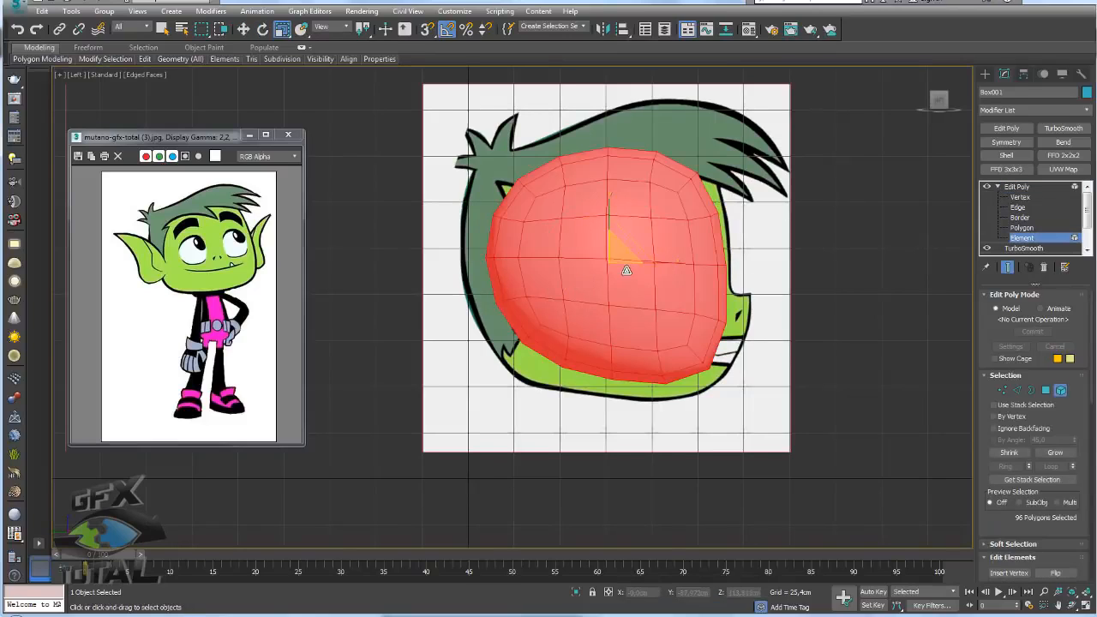
pyautogui.moveTo(617, 255); pyautogui.dragTo(633, 247)
# - Move the vertices at the lower back and along the underside of the head onto the side reference's jaw outline
pyautogui.press('1')
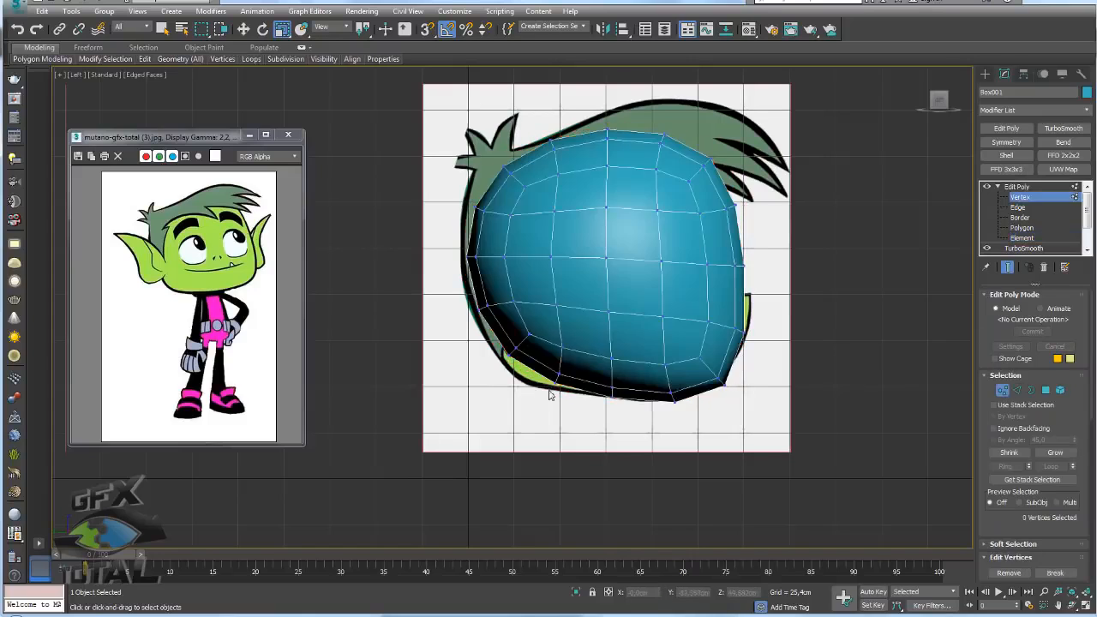
pyautogui.press('w')
pyautogui.moveTo(486, 328); pyautogui.dragTo(535, 333)
pyautogui.moveTo(575, 406); pyautogui.dragTo(594, 352)
pyautogui.moveTo(675, 357); pyautogui.dragTo(699, 410)
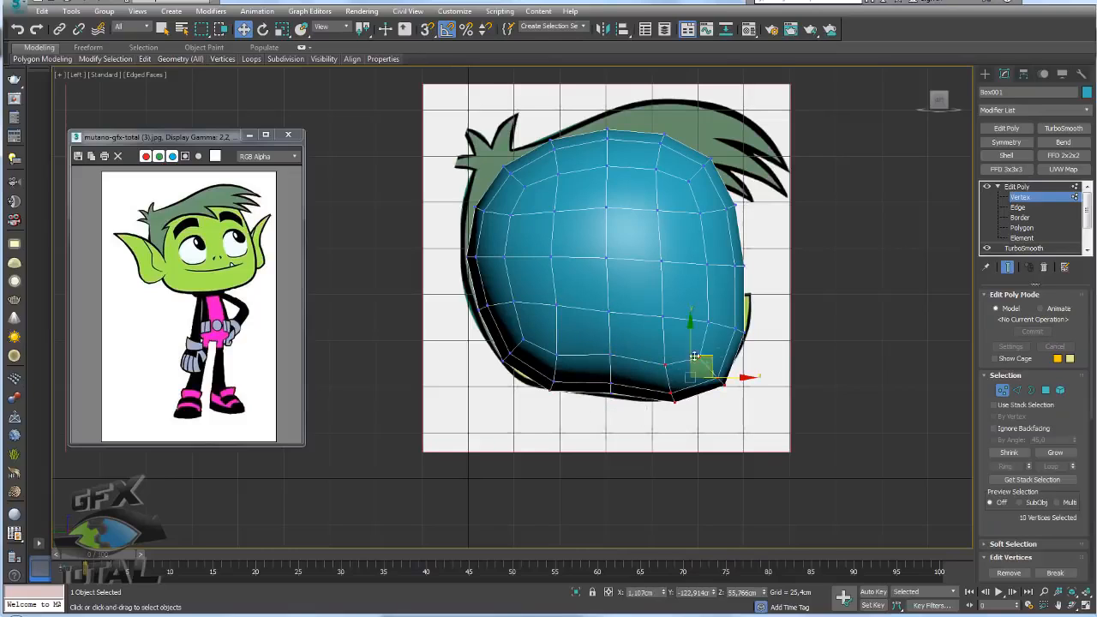
pyautogui.moveTo(634, 350); pyautogui.dragTo(689, 362)
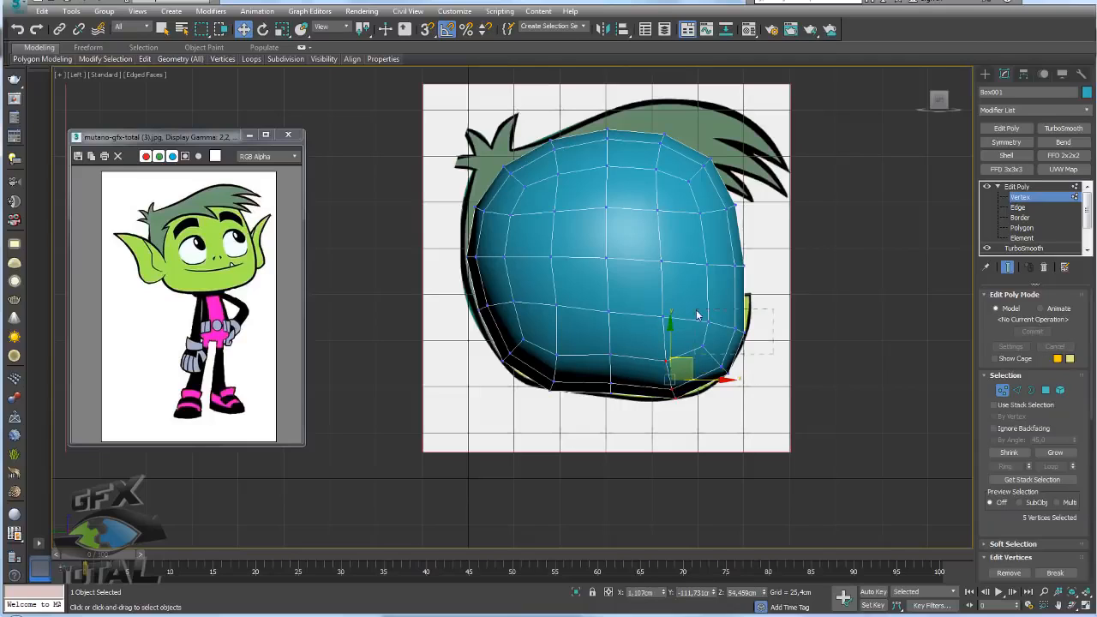
# - Move the mouth-level front vertices to the face profile and rotate them 5 degrees, then fit the vertices at the lower back
pyautogui.moveTo(696, 311); pyautogui.dragTo(695, 312)
pyautogui.moveTo(793, 301); pyautogui.dragTo(736, 344)
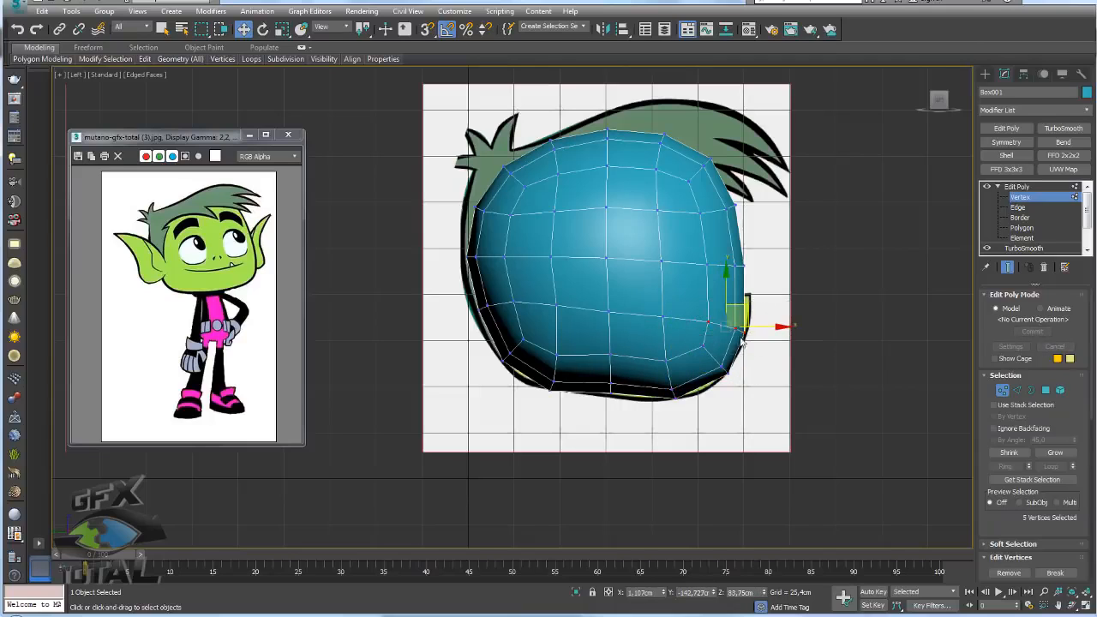
pyautogui.press('e')
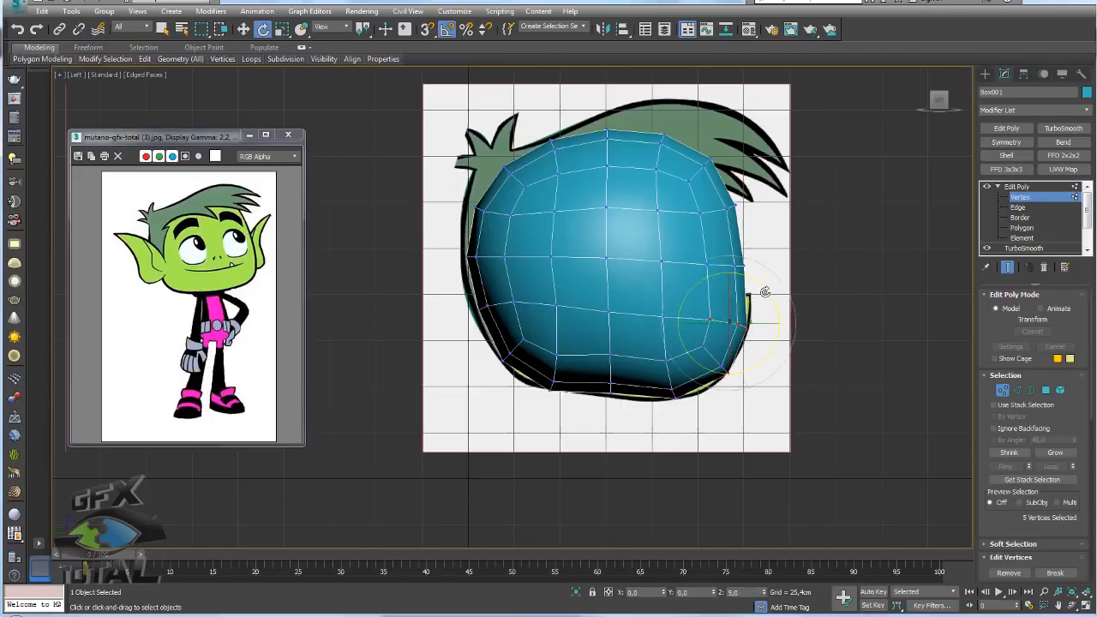
pyautogui.press('w')
pyautogui.moveTo(524, 319); pyautogui.dragTo(502, 291)
pyautogui.click(638, 314)
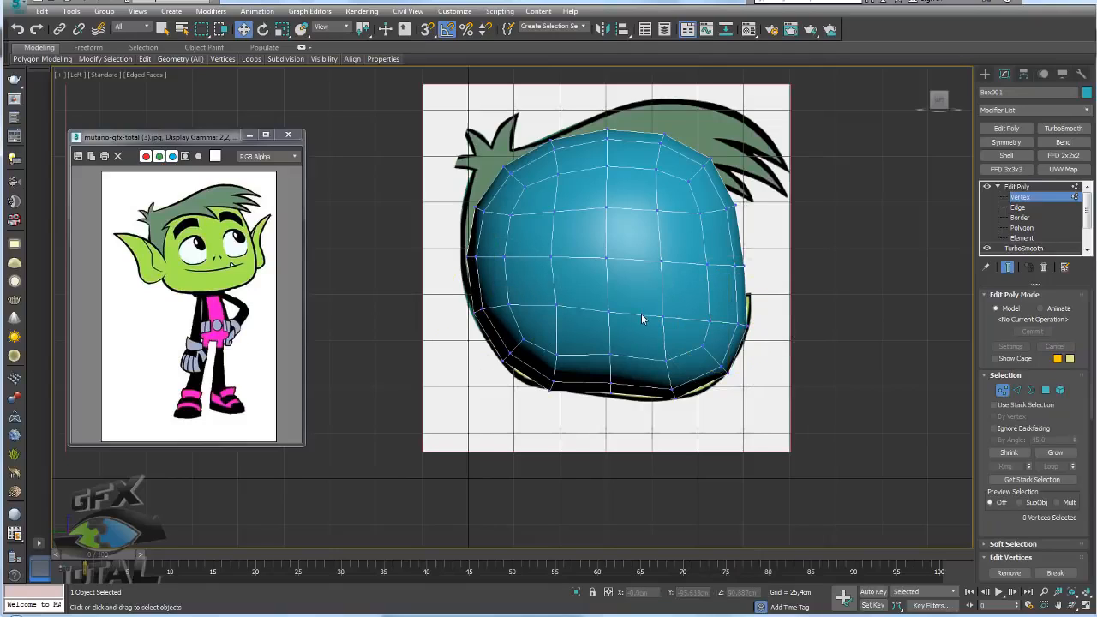
# - In the Front view, select the lower jaw-corner vertices on both sides and scale them to the face outline
pyautogui.press('p')
pyautogui.press('f')
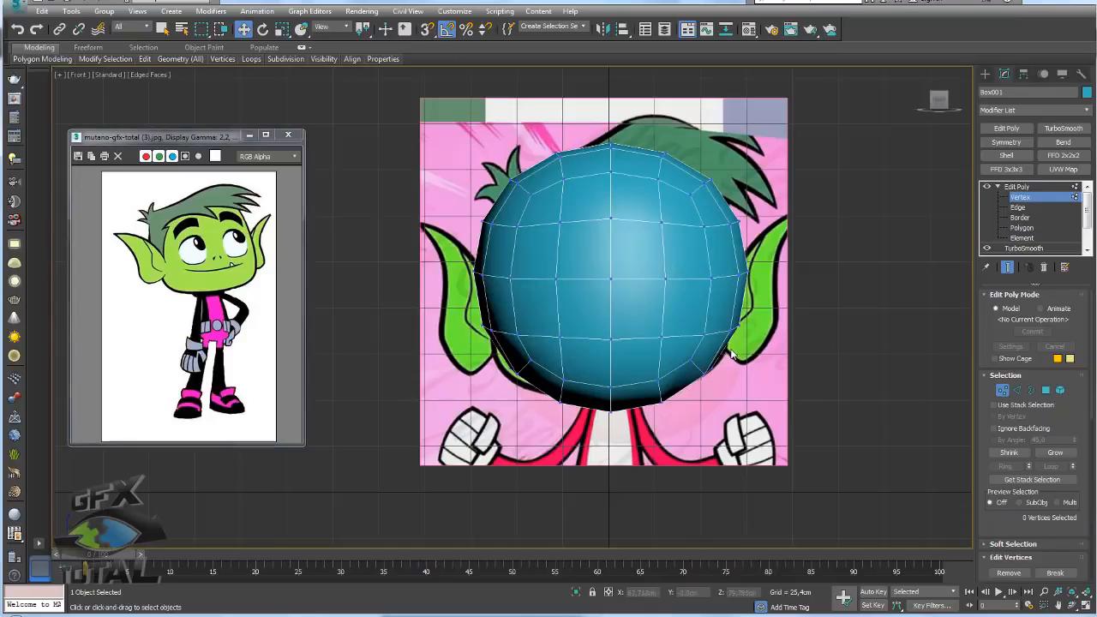
pyautogui.scroll(1, 532, 388)
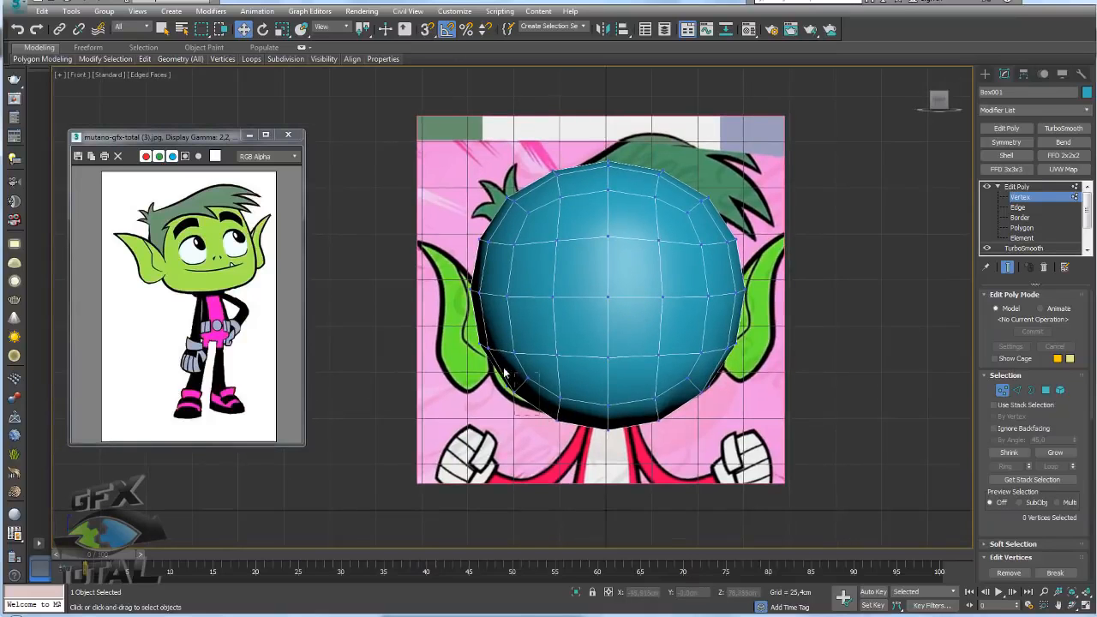
pyautogui.moveTo(509, 369); pyautogui.dragTo(529, 391)
pyautogui.press('e')
pyautogui.keyDown('ctrl'); pyautogui.moveTo(681, 369); pyautogui.dragTo(672, 383); pyautogui.keyUp('ctrl')
pyautogui.press('r')
# - Scale the eye-level and mouth-level vertex rows narrower in width to match the front reference's face
pyautogui.moveTo(684, 318); pyautogui.dragTo(756, 306)
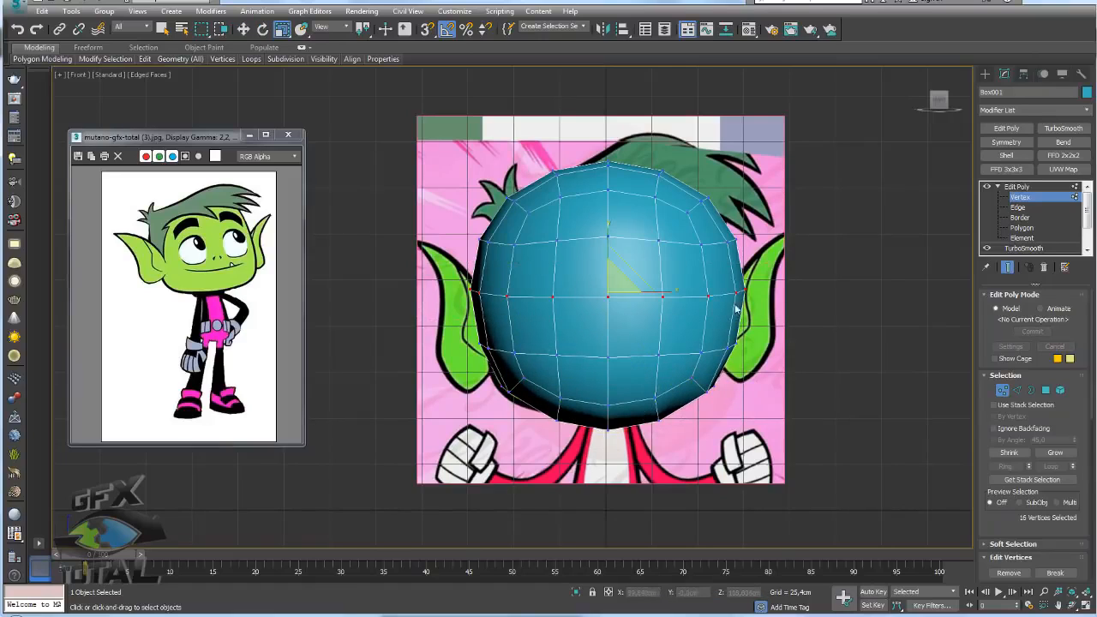
pyautogui.hotkey('alt', 'x')
pyautogui.hotkey('alt', 'x')
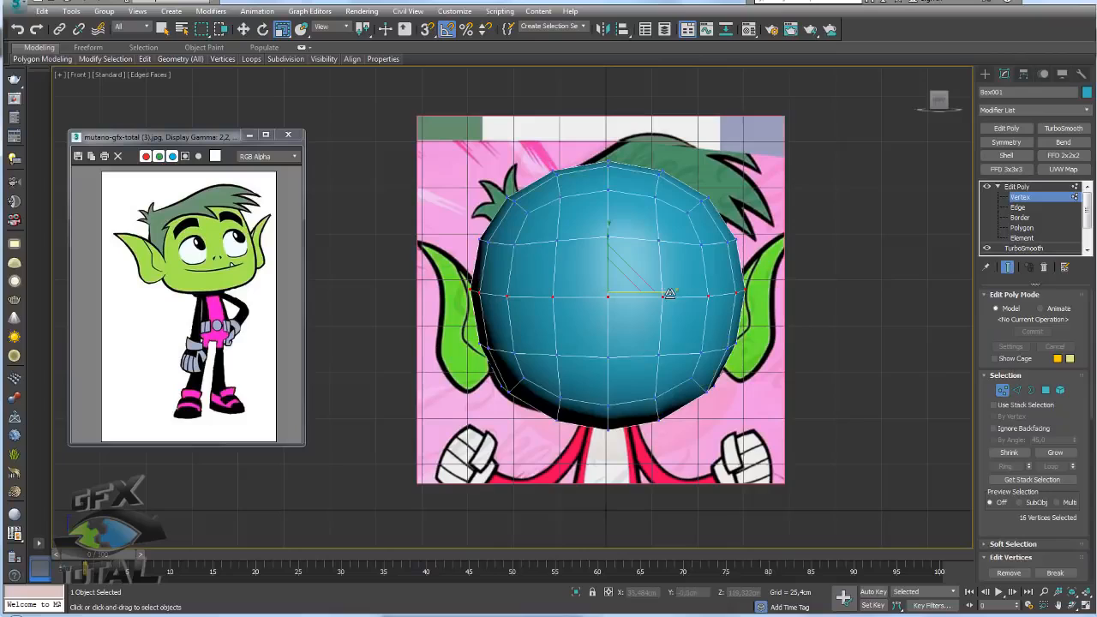
pyautogui.moveTo(664, 293); pyautogui.dragTo(518, 332)
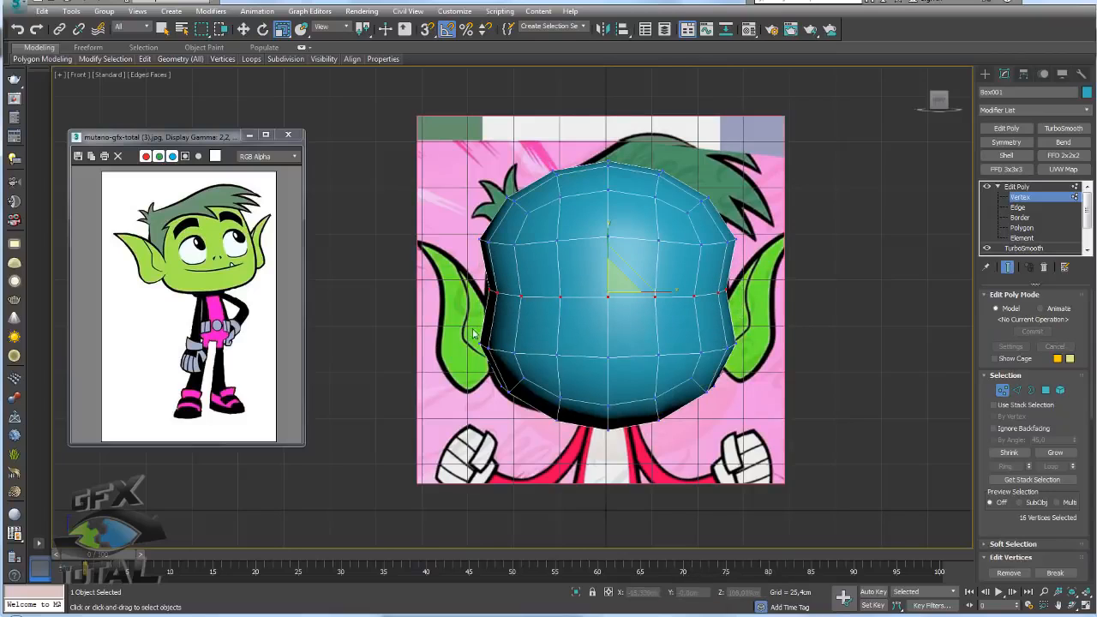
pyautogui.moveTo(769, 366); pyautogui.dragTo(769, 364)
pyautogui.moveTo(670, 346); pyautogui.dragTo(667, 347)
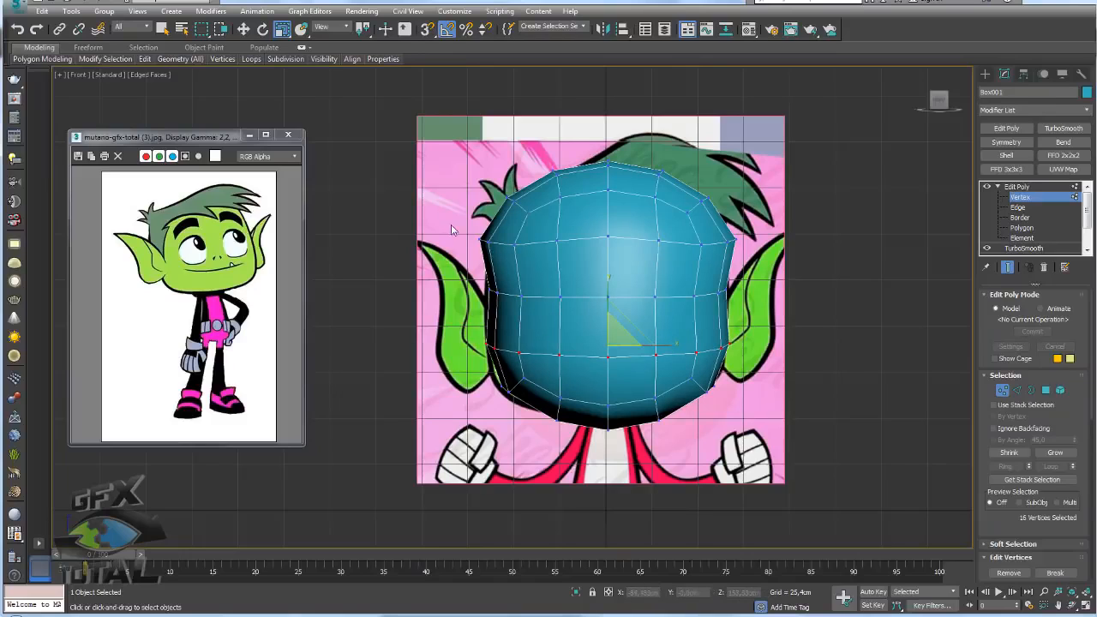
# - Narrow the forehead-level vertex row and scale the crown vertices in width to follow the front reference
pyautogui.moveTo(729, 272); pyautogui.dragTo(726, 256)
pyautogui.moveTo(675, 242); pyautogui.dragTo(666, 242)
pyautogui.moveTo(742, 224); pyautogui.dragTo(743, 223)
pyautogui.moveTo(446, 134); pyautogui.dragTo(768, 222)
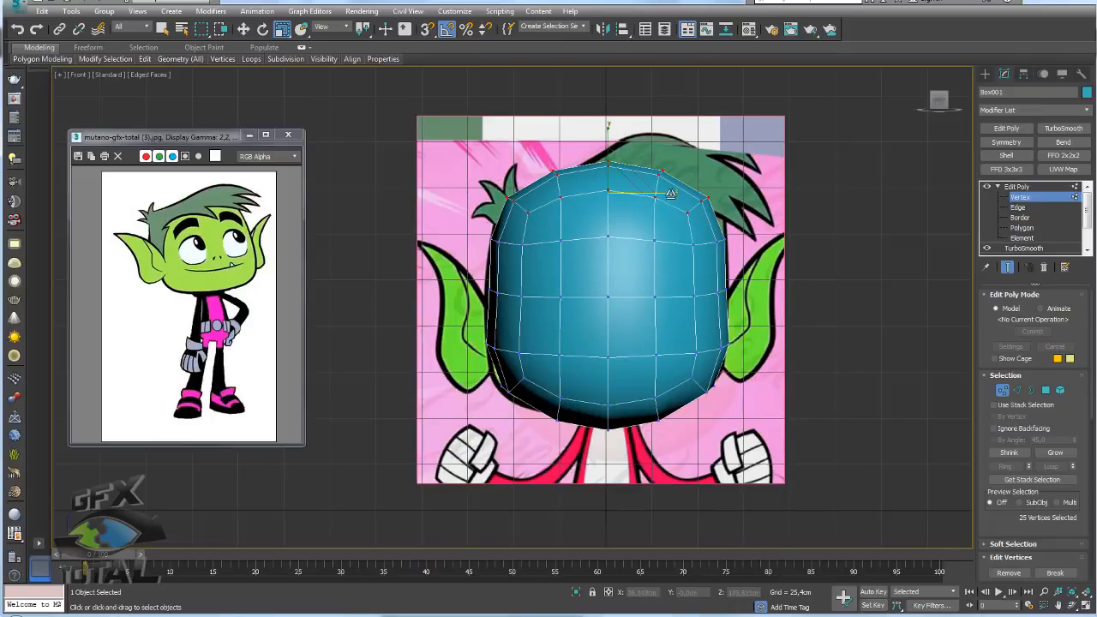
# - Lower the crown vertices slightly and rescale the forehead-level vertex row in width
pyautogui.press('w')
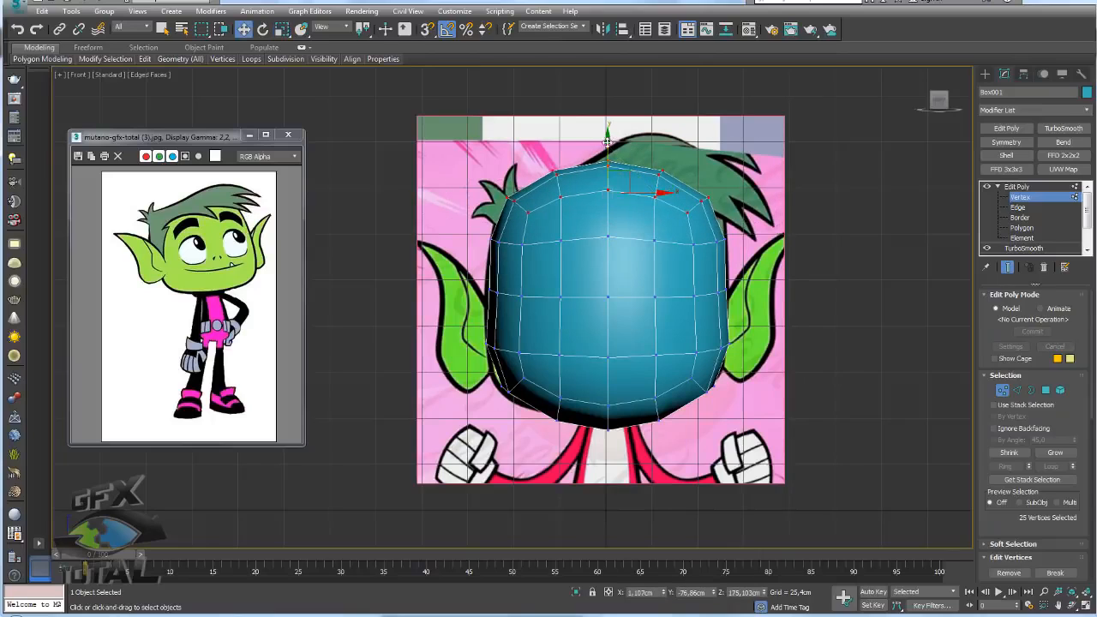
pyautogui.moveTo(607, 137); pyautogui.dragTo(606, 150)
pyautogui.moveTo(666, 269); pyautogui.dragTo(799, 271)
pyautogui.press('r')
pyautogui.moveTo(668, 236); pyautogui.dragTo(669, 246)
# - Restore the four-viewport layout, enlarge the Left and Perspective viewports, and minimize the character reference image window
pyautogui.moveTo(651, 300); pyautogui.dragTo(663, 300, button='middle')
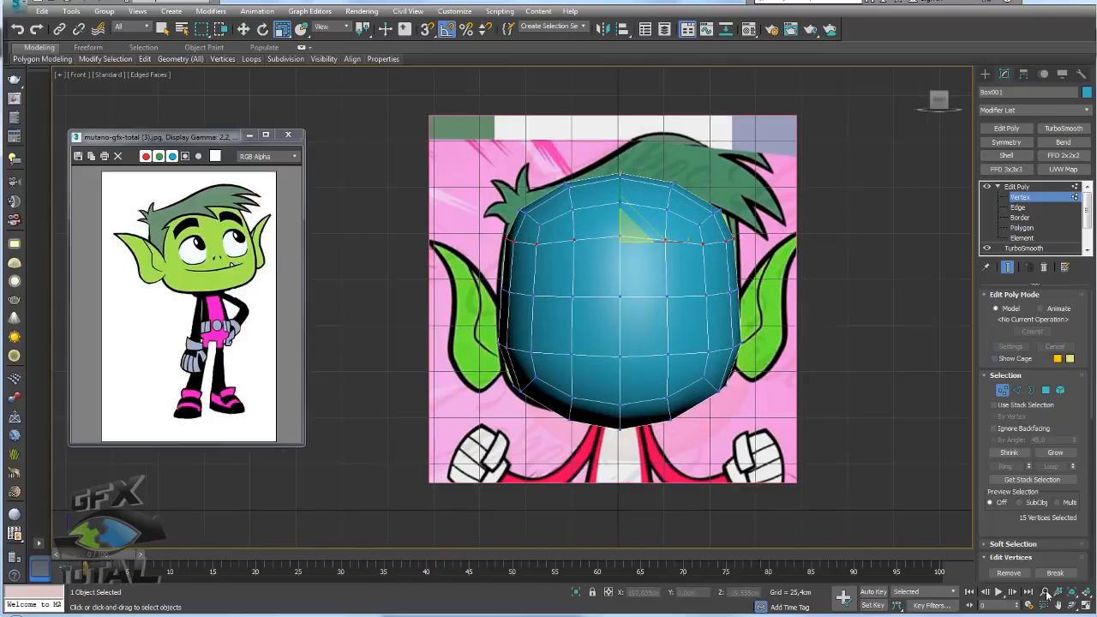
pyautogui.click(1085, 605)
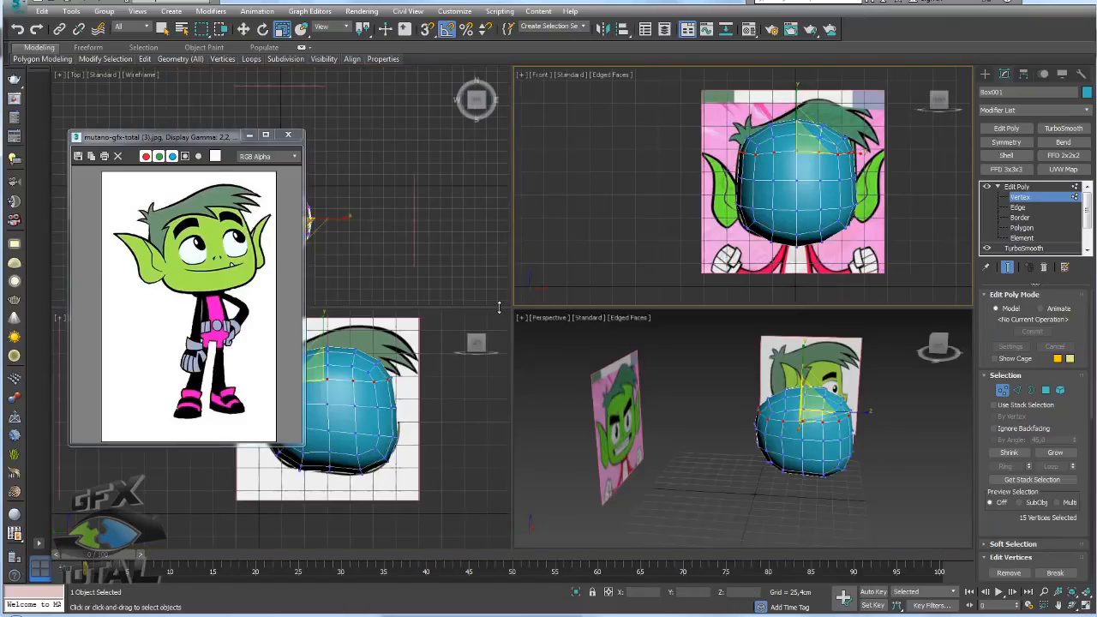
pyautogui.moveTo(512, 309); pyautogui.dragTo(512, 80)
pyautogui.click(249, 135)
pyautogui.scroll(5, 370, 268)
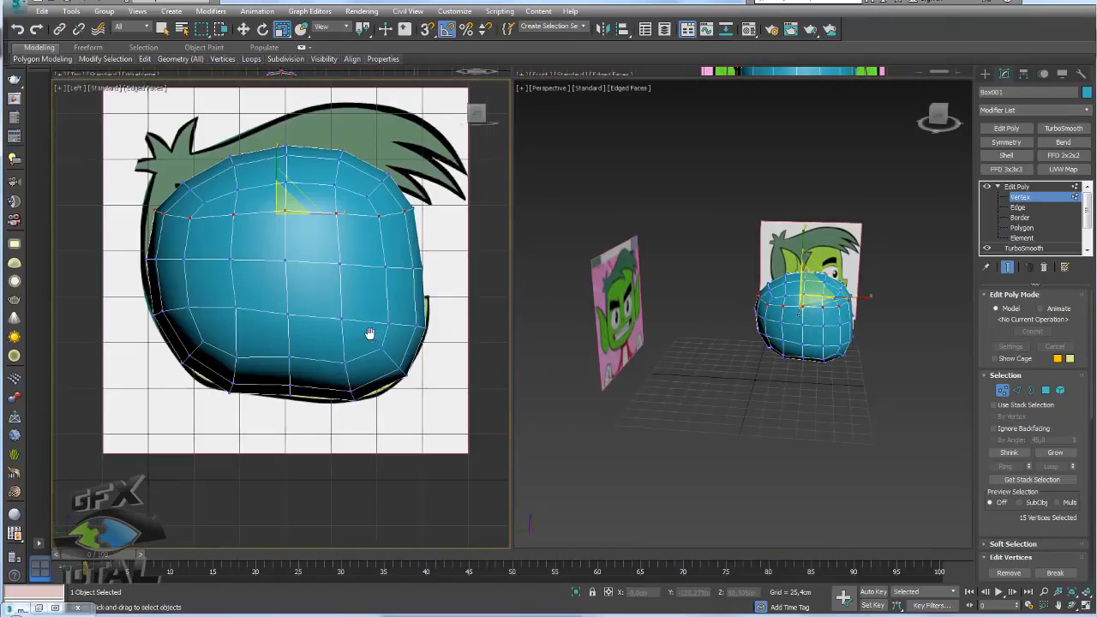
pyautogui.moveTo(370, 268); pyautogui.dragTo(361, 336, button='middle')
# - Make the head see-through and change the Perspective viewport to Front, framing the face beside the Left view
pyautogui.hotkey('alt', 'x')
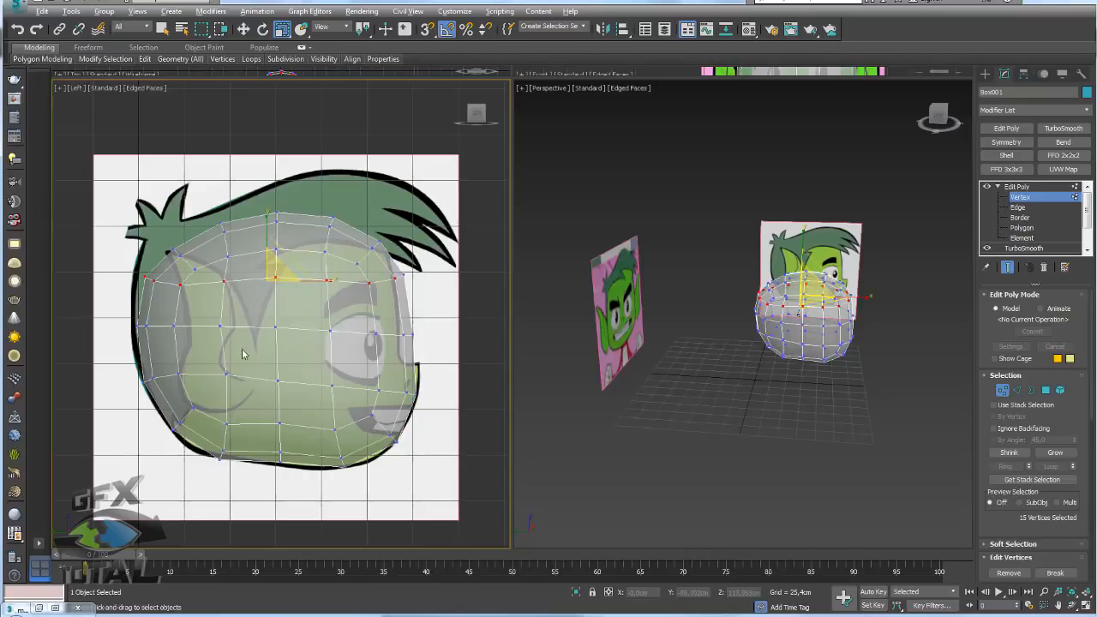
pyautogui.moveTo(691, 399); pyautogui.dragTo(696, 442, button='middle')
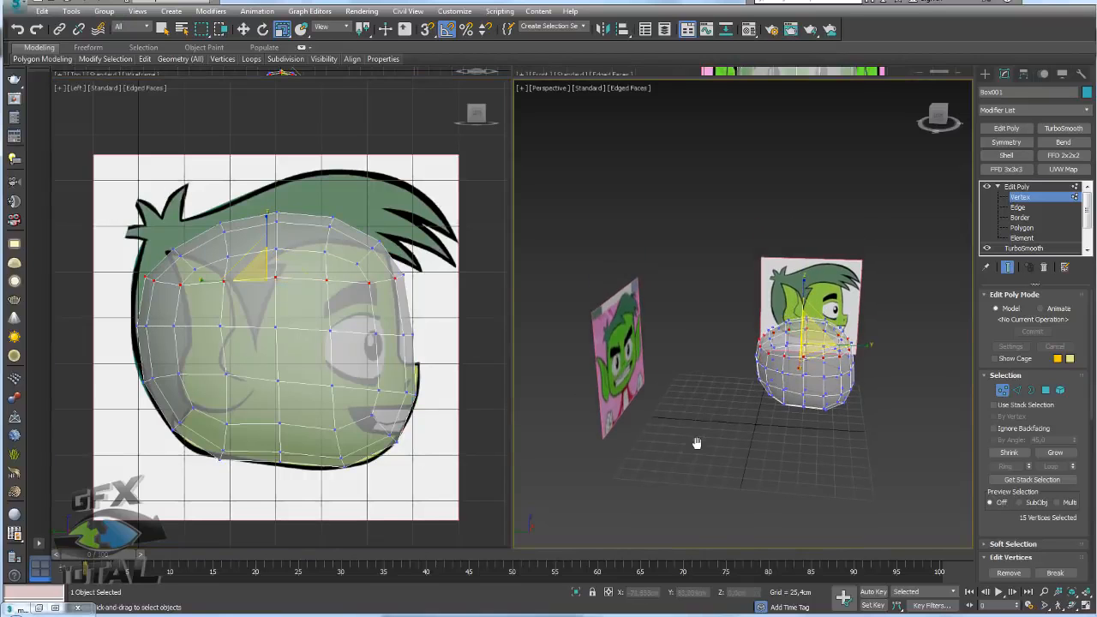
pyautogui.press('f')
pyautogui.scroll(8, 702, 375)
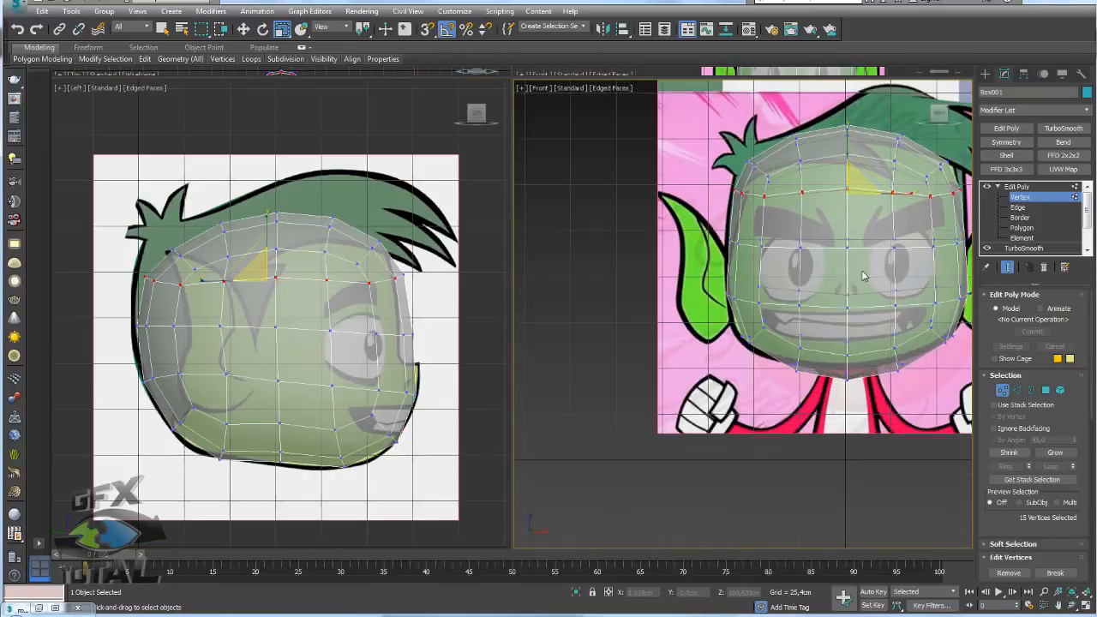
pyautogui.moveTo(758, 329); pyautogui.dragTo(733, 341, button='middle')
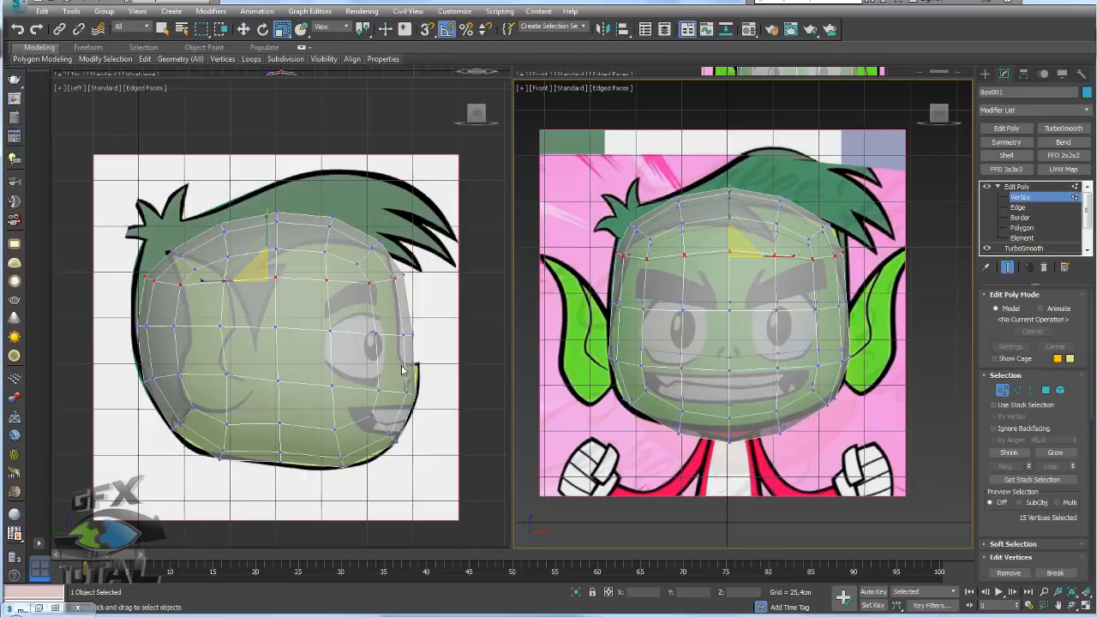
pyautogui.moveTo(700, 402); pyautogui.dragTo(694, 370, button='middle')
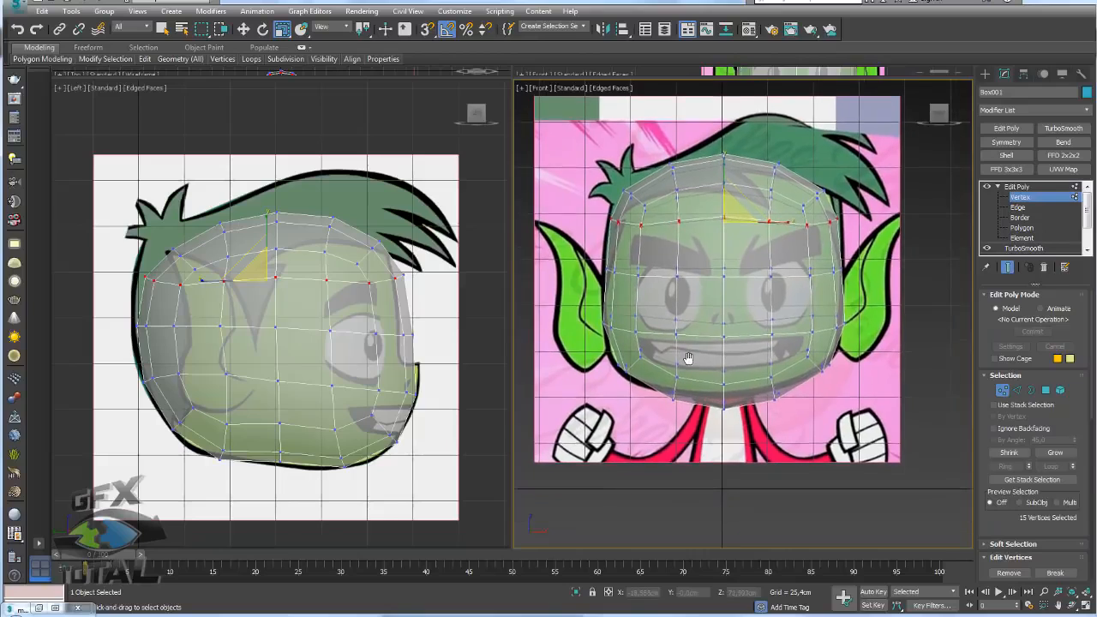
# - Select the bottom-center chin vertices for moving, then leave vertex editing and display the head opaque
pyautogui.click(723, 399)
pyautogui.press('w')
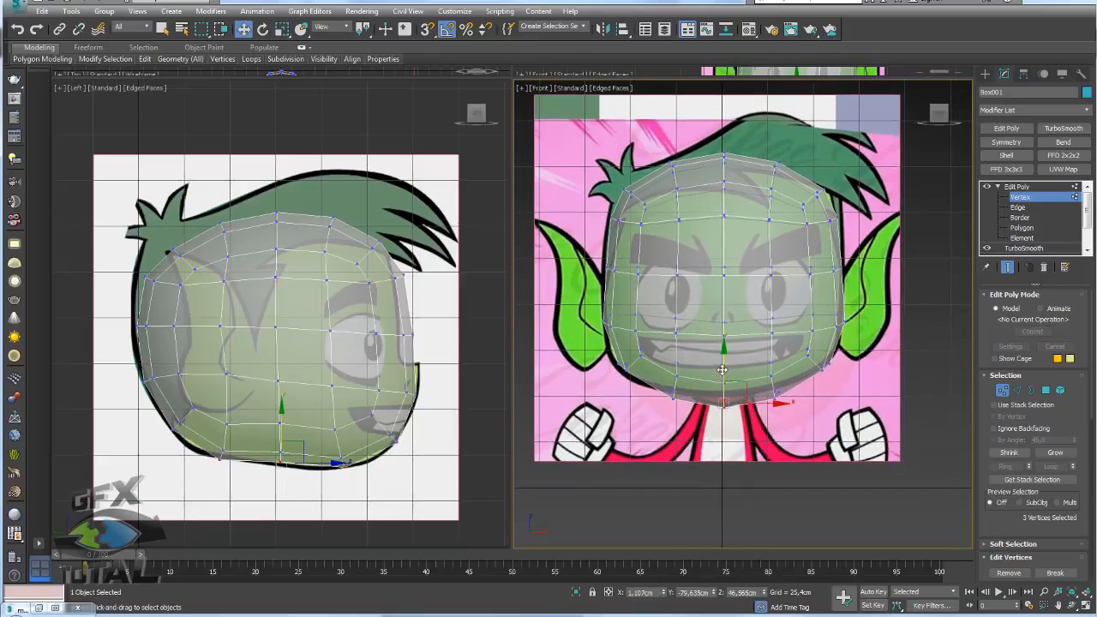
pyautogui.click(1016, 187)
pyautogui.hotkey('alt', 'x')
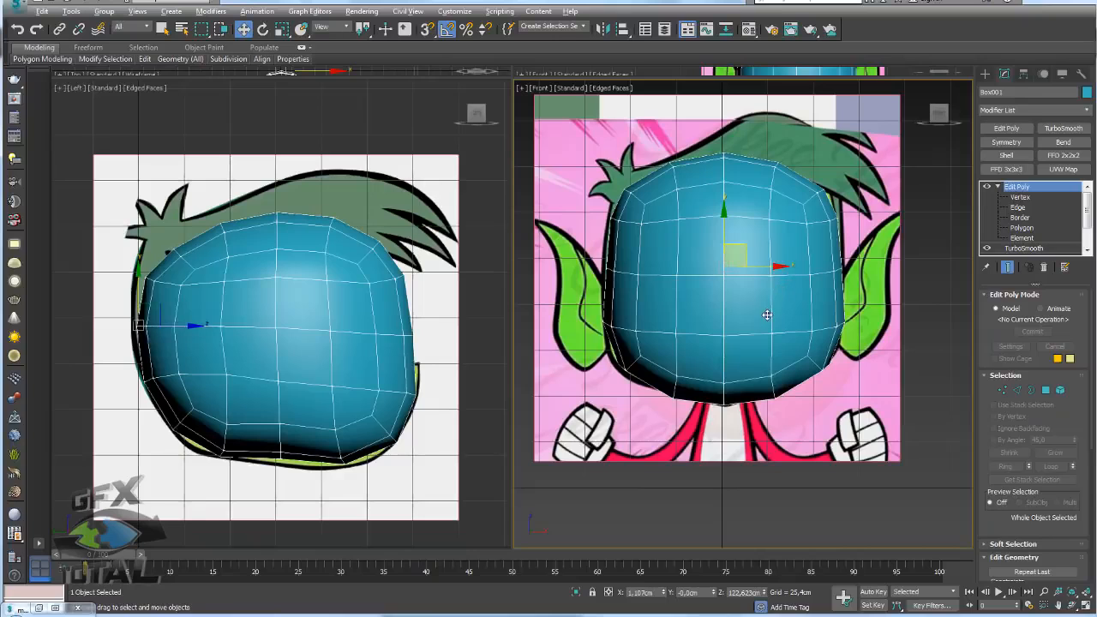
# - Return the Front viewport to Perspective, sample the front reference plane's material in the Material Editor, and assign it to the head
pyautogui.press('p')
pyautogui.scroll(-5, 773, 323)
pyautogui.moveTo(766, 318)
pyautogui.keyDown('alt'); pyautogui.mouseDown(button='middle')
pyautogui.moveTo(805, 359)
pyautogui.moveTo(769, 318)
pyautogui.mouseUp(button='middle'); pyautogui.keyUp('alt')
pyautogui.moveTo(678, 216)
pyautogui.mouseDown()
pyautogui.moveTo(675, 293)
pyautogui.moveTo(557, 262)
pyautogui.moveTo(667, 163)
pyautogui.moveTo(698, 247)
pyautogui.mouseUp()
pyautogui.moveTo(682, 183)
pyautogui.mouseDown()
pyautogui.moveTo(759, 230)
pyautogui.moveTo(776, 221)
pyautogui.mouseUp()
pyautogui.press('Escape')
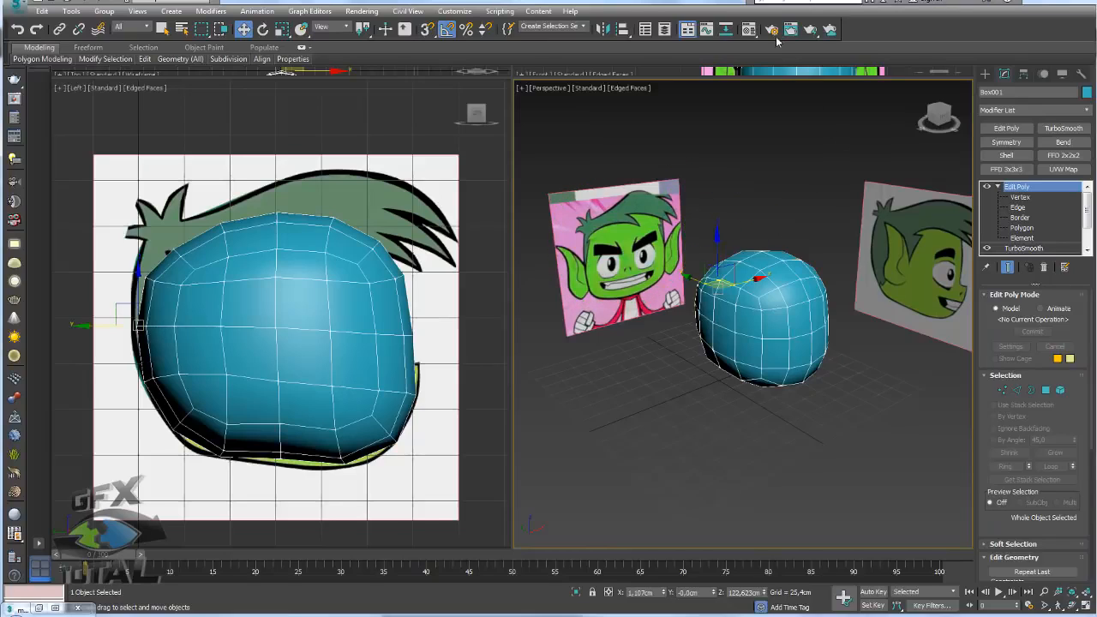
pyautogui.click(748, 29)
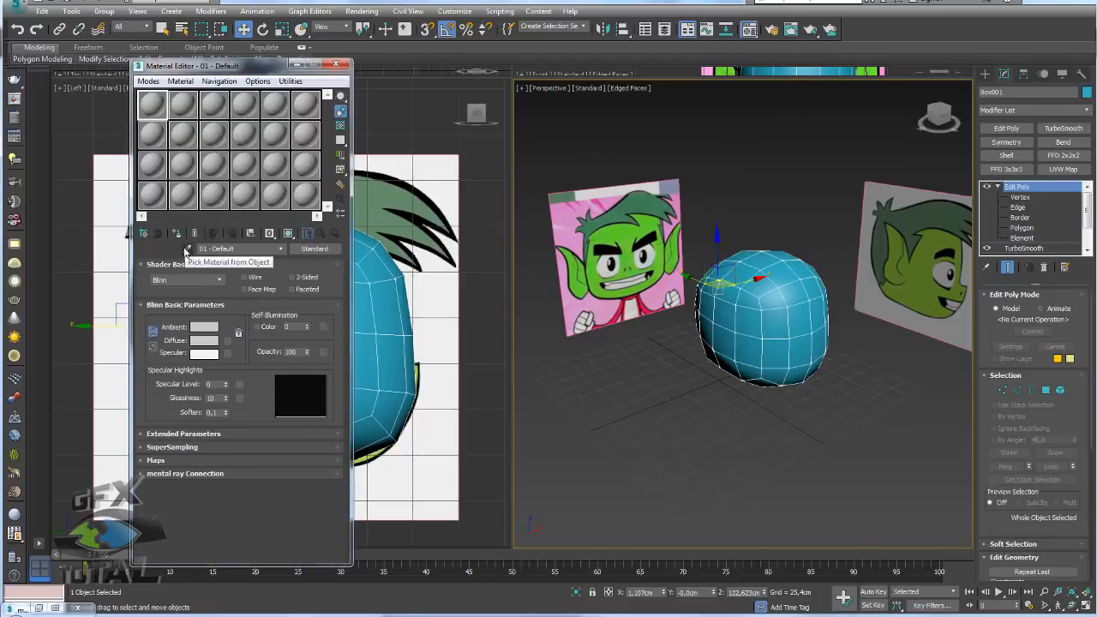
pyautogui.click(187, 249)
pyautogui.click(636, 227)
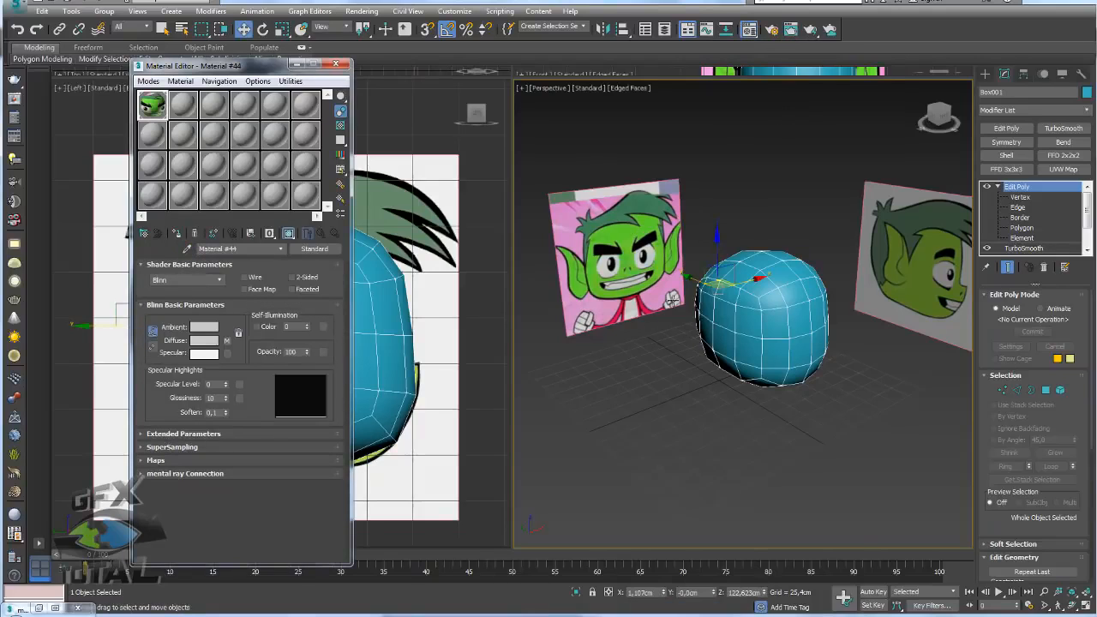
pyautogui.moveTo(154, 104); pyautogui.dragTo(820, 333)
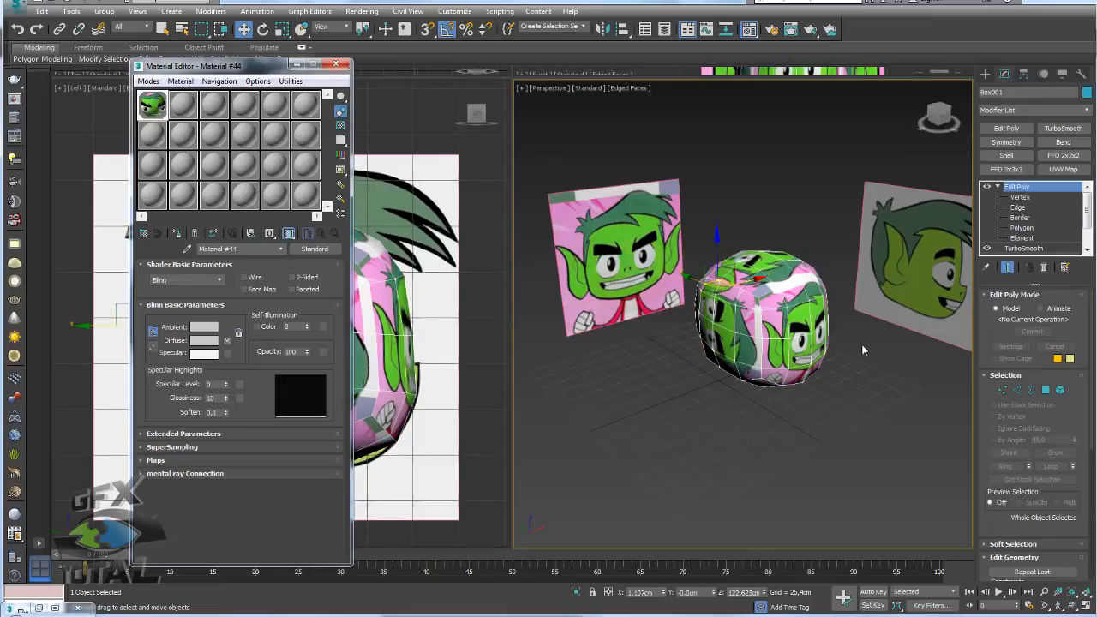
# - Add a planar UVW Map modifier to the head and scale its gizmo up so the face texture grows
pyautogui.keyDown('alt'); pyautogui.moveTo(872, 364); pyautogui.dragTo(799, 368, button='middle'); pyautogui.keyUp('alt')
pyautogui.scroll(3, 799, 368)
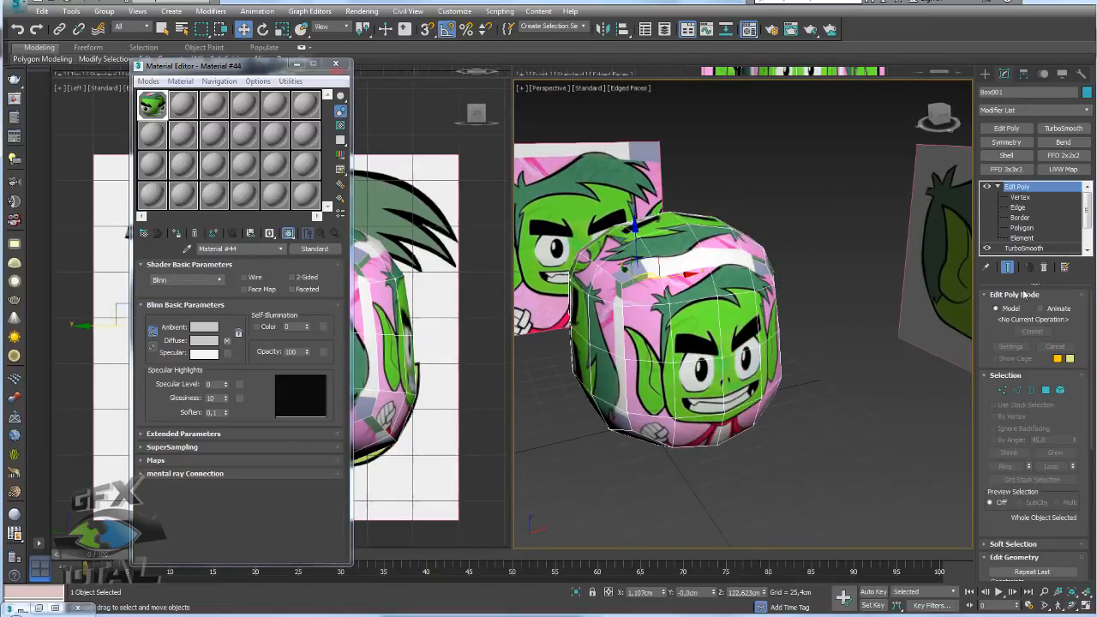
pyautogui.click(1064, 169)
pyautogui.keyDown('alt'); pyautogui.moveTo(956, 257); pyautogui.dragTo(964, 221, button='middle'); pyautogui.keyUp('alt')
pyautogui.click(998, 186)
pyautogui.click(1020, 197)
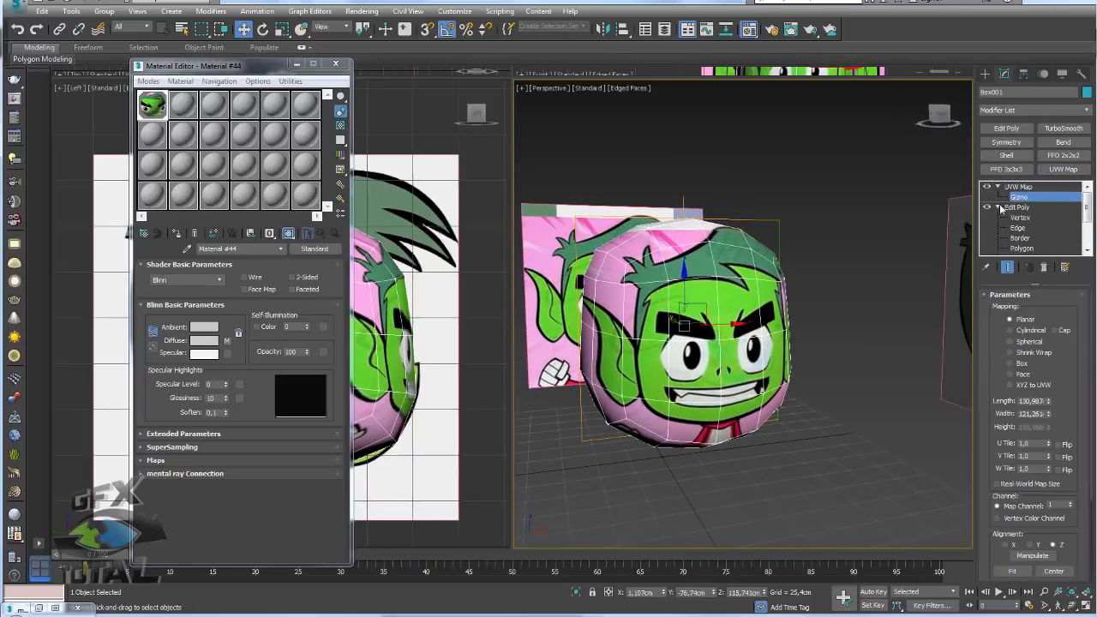
pyautogui.moveTo(677, 314); pyautogui.dragTo(704, 289)
pyautogui.moveTo(771, 351)
pyautogui.keyDown('alt'); pyautogui.mouseDown(button='middle')
pyautogui.moveTo(734, 365)
pyautogui.moveTo(745, 345)
pyautogui.moveTo(733, 349)
pyautogui.moveTo(731, 365)
pyautogui.moveTo(729, 342)
pyautogui.moveTo(814, 386)
pyautogui.moveTo(781, 368)
pyautogui.mouseUp(button='middle'); pyautogui.keyUp('alt')
# - In a Front view, shift the UVW Map gizmo slightly to align the face texture, comparing against the reference in see-through display
pyautogui.press('f')
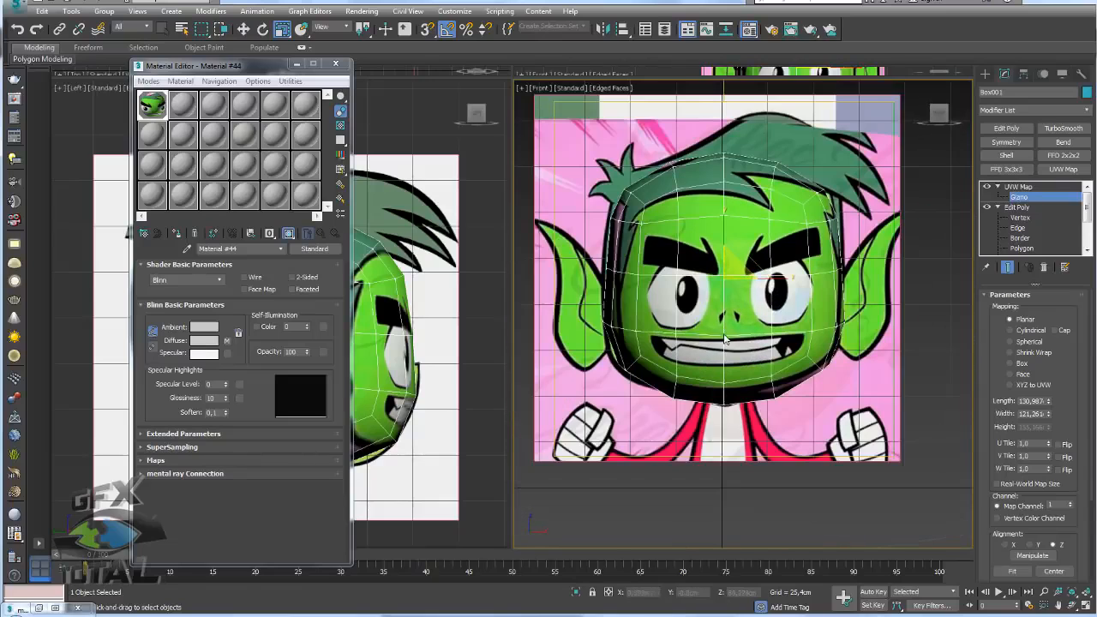
pyautogui.scroll(-1, 727, 360)
pyautogui.hotkey('alt', 'x')
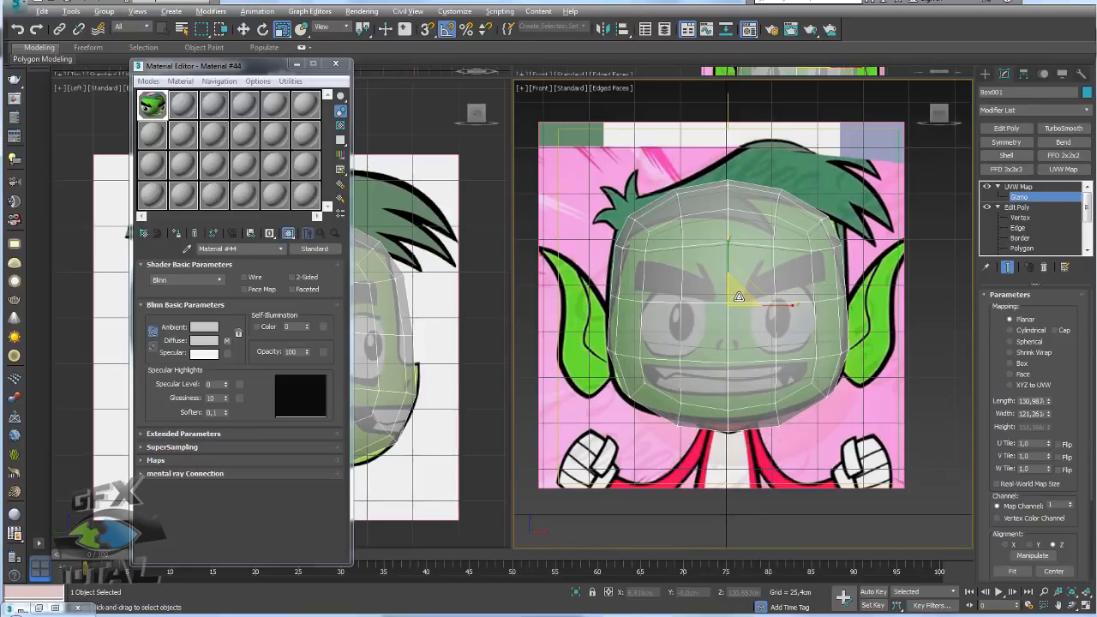
pyautogui.hotkey('alt', 'x')
pyautogui.press('w')
pyautogui.moveTo(746, 285); pyautogui.dragTo(741, 290)
pyautogui.hotkey('alt', 'x')
pyautogui.hotkey('alt', 'x')
pyautogui.hotkey('alt', 'x')
pyautogui.hotkey('alt', 'x')
pyautogui.hotkey('alt', 'x')
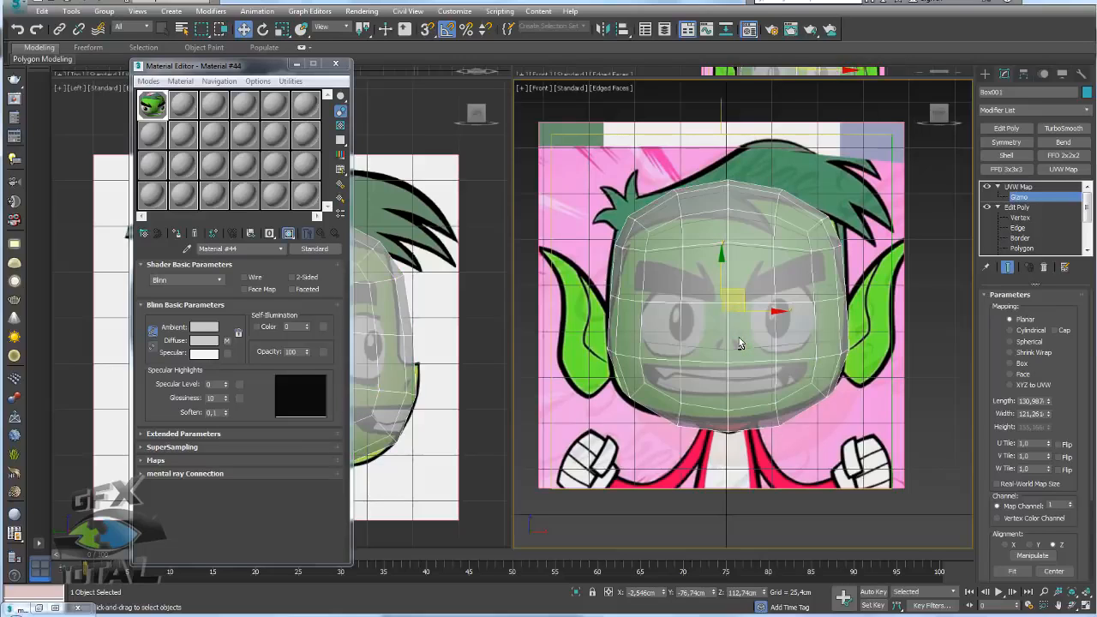
# - Scale the UVW Map gizmo up a little more to match the reference face, checking alignment with see-through display toggled
pyautogui.hotkey('alt', 'x')
pyautogui.press('r')
pyautogui.moveTo(733, 314); pyautogui.dragTo(740, 286)
pyautogui.hotkey('alt', 'x')
pyautogui.hotkey('alt', 'x')
pyautogui.hotkey('alt', 'x')
pyautogui.hotkey('alt', 'x')
pyautogui.press('w')
pyautogui.hotkey('alt', 'x')
pyautogui.hotkey('alt', 'x')
pyautogui.hotkey('alt', 'x')
pyautogui.hotkey('alt', 'x')
pyautogui.hotkey('alt', 'x')
pyautogui.hotkey('alt', 'x')
pyautogui.hotkey('alt', 'x')
pyautogui.hotkey('alt', 'x')
pyautogui.moveTo(738, 299); pyautogui.dragTo(730, 316, button='middle')
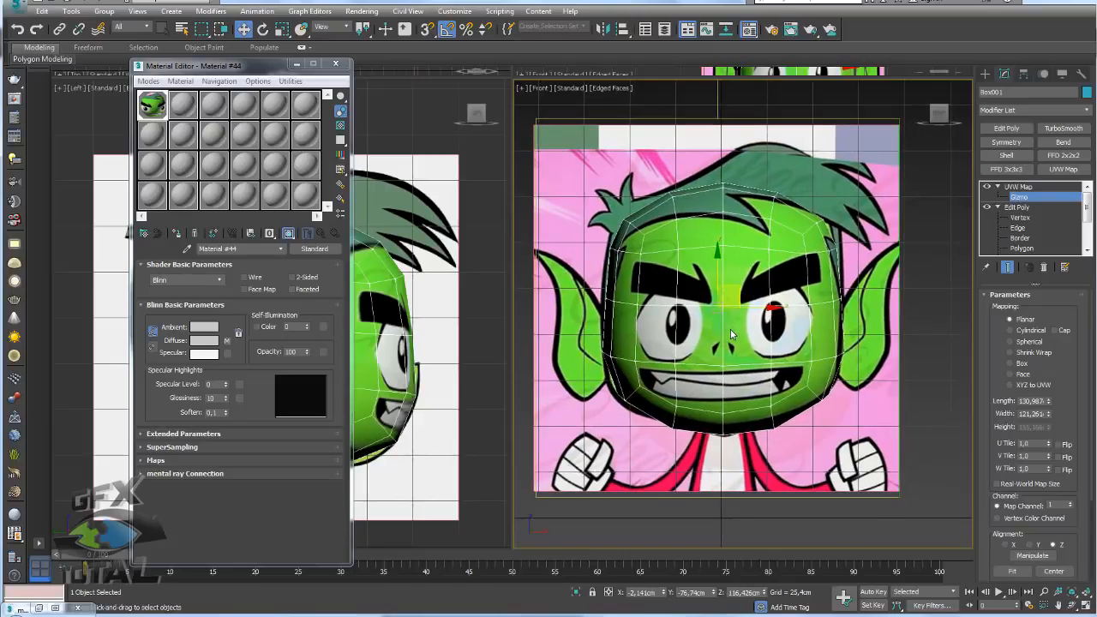
# - Return to the Perspective view and add a TurboSmooth modifier with 1 iteration to the textured head
pyautogui.press('p')
pyautogui.moveTo(647, 361); pyautogui.dragTo(670, 303, button='middle')
pyautogui.scroll(-5, 673, 303)
pyautogui.moveTo(766, 309)
pyautogui.keyDown('alt'); pyautogui.mouseDown(button='middle')
pyautogui.moveTo(834, 340)
pyautogui.moveTo(786, 323)
pyautogui.moveTo(770, 330)
pyautogui.moveTo(770, 320)
pyautogui.mouseUp(button='middle'); pyautogui.keyUp('alt')
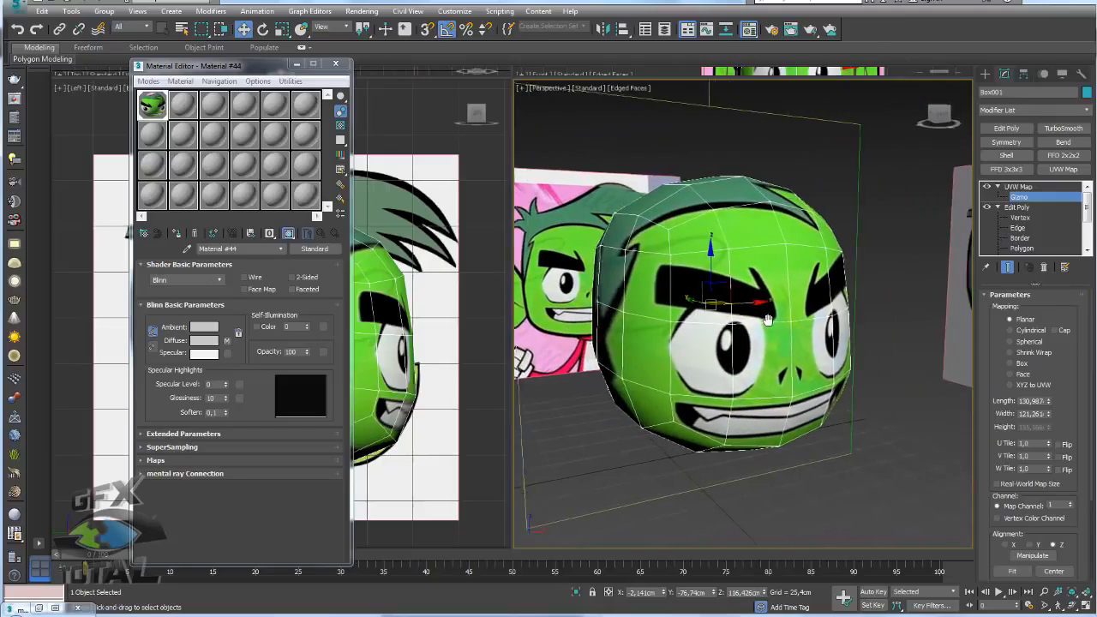
pyautogui.scroll(3, 754, 362)
pyautogui.keyDown('alt'); pyautogui.moveTo(875, 318); pyautogui.dragTo(805, 344, button='middle'); pyautogui.keyUp('alt')
pyautogui.click(1063, 129)
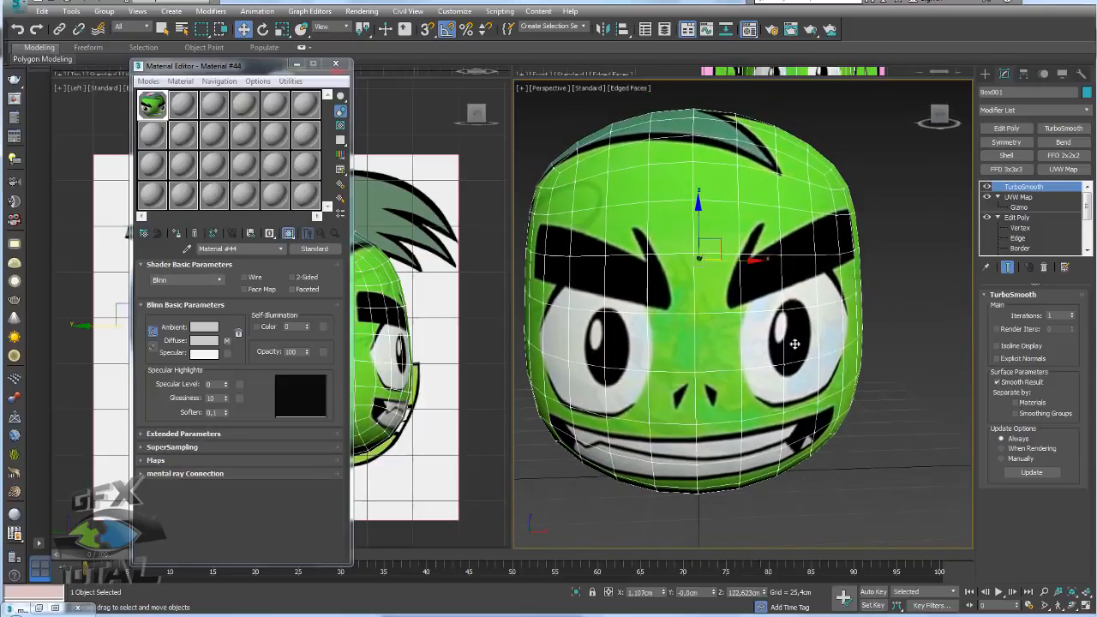
pyautogui.keyDown('alt'); pyautogui.moveTo(678, 183); pyautogui.dragTo(731, 233, button='middle'); pyautogui.keyUp('alt')
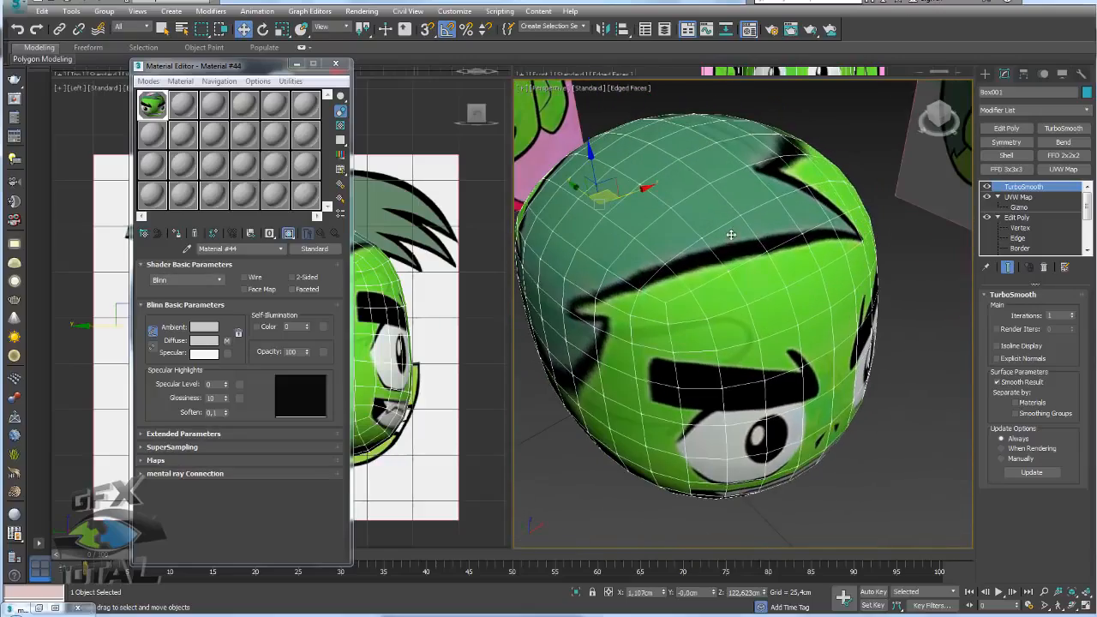
pyautogui.scroll(-4, 832, 377)
pyautogui.keyDown('alt'); pyautogui.moveTo(761, 370); pyautogui.dragTo(746, 343, button='middle'); pyautogui.keyUp('alt')
# - Add an Edit Poly modifier and delete the polygons of the head half on the viewer's right of the face
pyautogui.click(1005, 128)
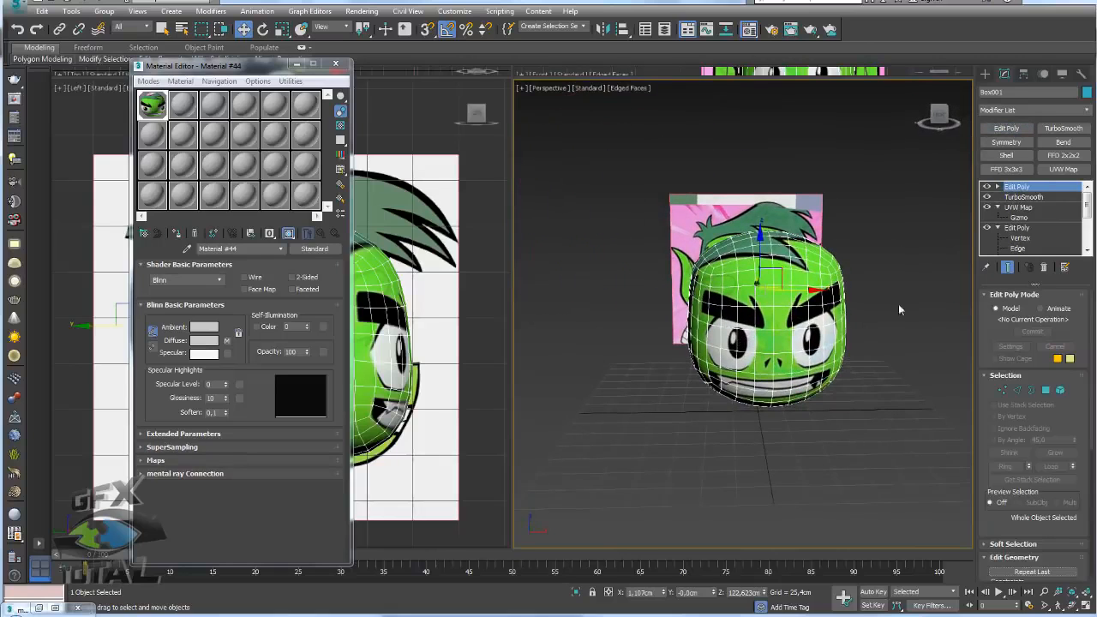
pyautogui.keyDown('alt'); pyautogui.moveTo(915, 289); pyautogui.dragTo(860, 310, button='middle'); pyautogui.keyUp('alt')
pyautogui.click(1045, 390)
pyautogui.keyDown('alt'); pyautogui.moveTo(914, 336); pyautogui.dragTo(896, 211, button='middle'); pyautogui.keyUp('alt')
pyautogui.moveTo(786, 428); pyautogui.dragTo(776, 443)
pyautogui.press('Delete')
pyautogui.scroll(4, 760, 346)
pyautogui.keyDown('alt'); pyautogui.moveTo(808, 362); pyautogui.dragTo(866, 179, button='middle'); pyautogui.keyUp('alt')
pyautogui.keyDown('alt'); pyautogui.moveTo(782, 384); pyautogui.dragTo(821, 350, button='middle'); pyautogui.keyUp('alt')
pyautogui.scroll(4, 649, 276)
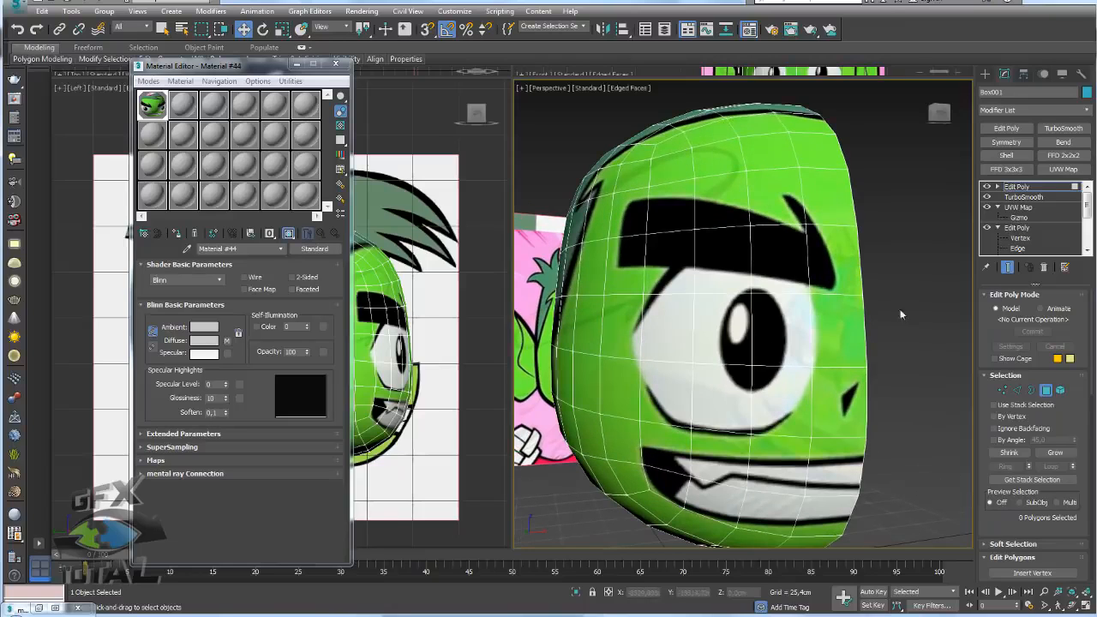
# - Collapse the half head's entire modifier stack into a single Editable Poly
pyautogui.scroll(-4, 772, 298)
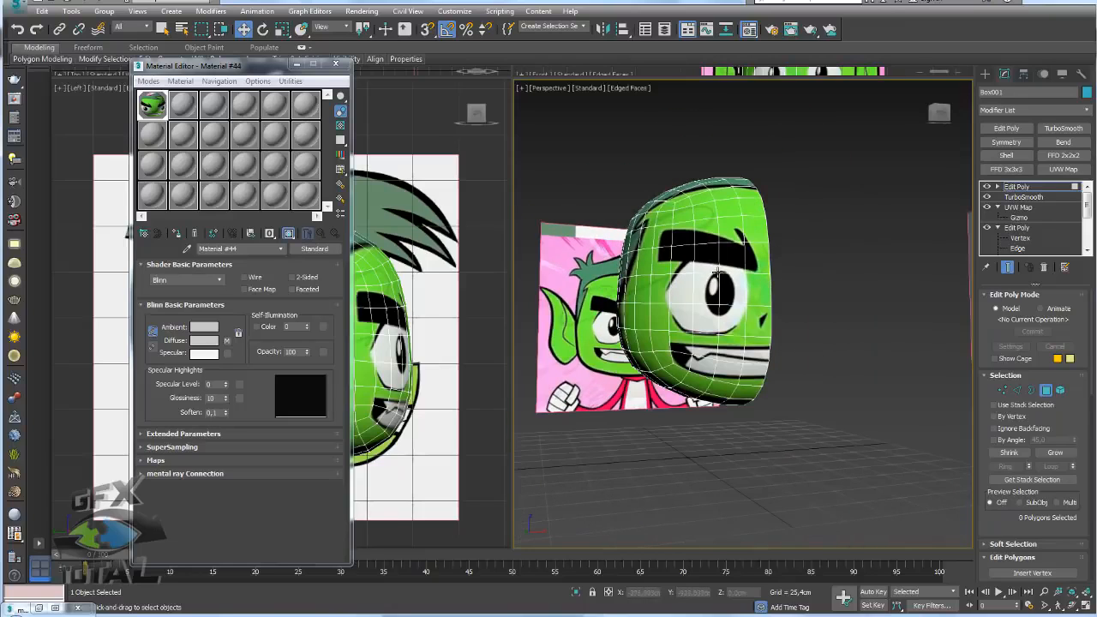
pyautogui.click(997, 211)
pyautogui.click(997, 218)
pyautogui.moveTo(1037, 259)
pyautogui.mouseDown(button='right')
pyautogui.moveTo(1008, 254)
pyautogui.moveTo(1030, 182)
pyautogui.moveTo(1035, 266)
pyautogui.mouseUp(button='right')
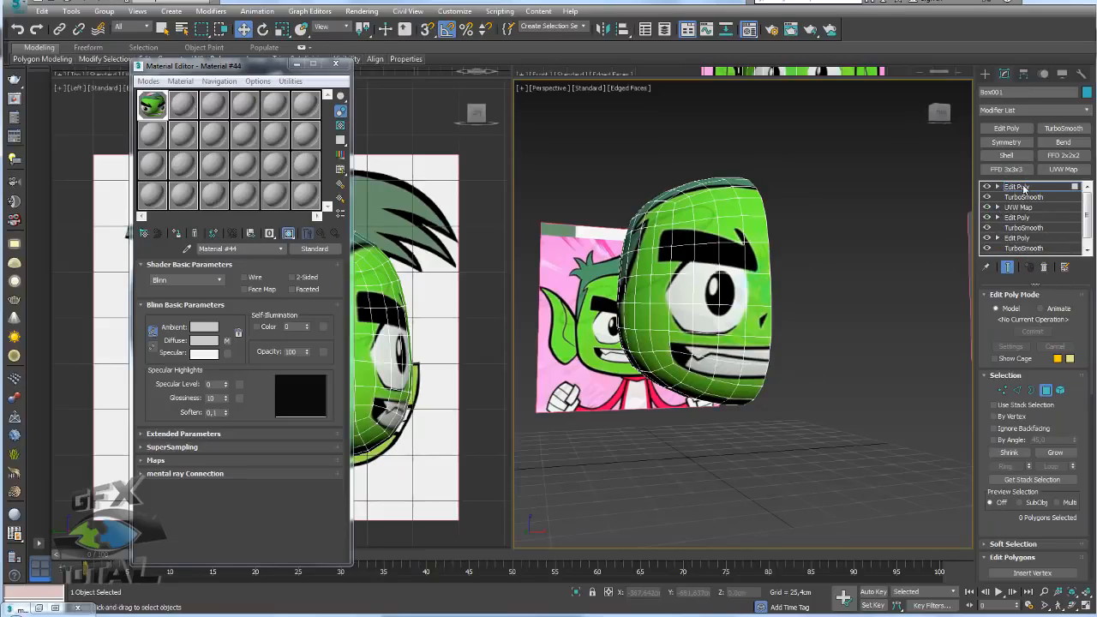
pyautogui.rightClick(1022, 187)
pyautogui.click(1041, 296)
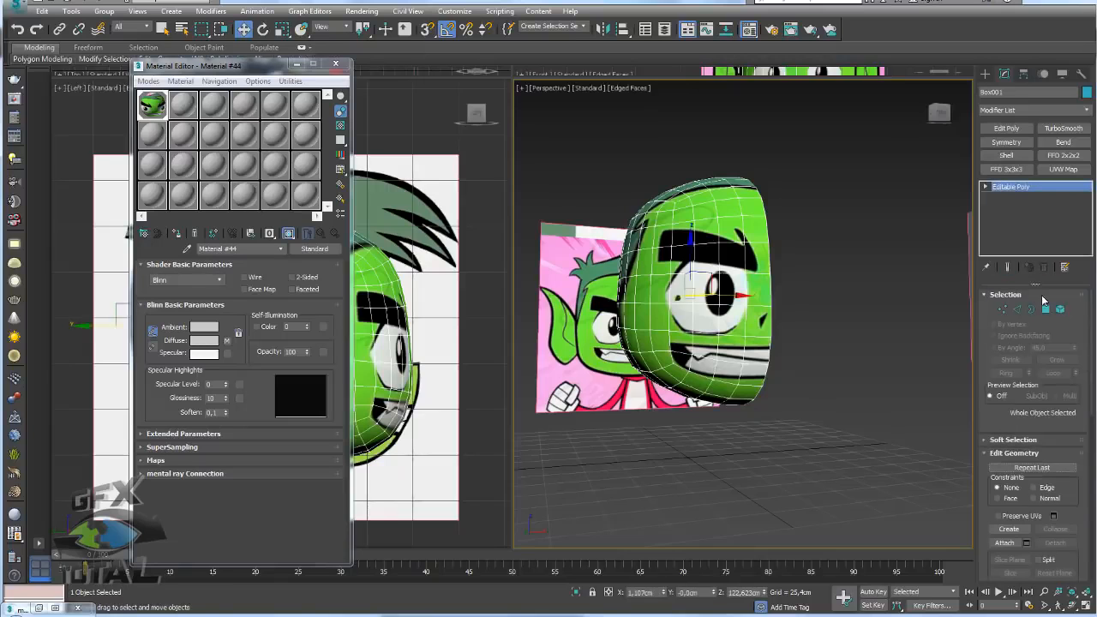
# - Mirror the half head across the X axis as an Instance with 0,0cm offset
pyautogui.keyDown('alt'); pyautogui.moveTo(817, 300); pyautogui.dragTo(821, 323, button='middle'); pyautogui.keyUp('alt')
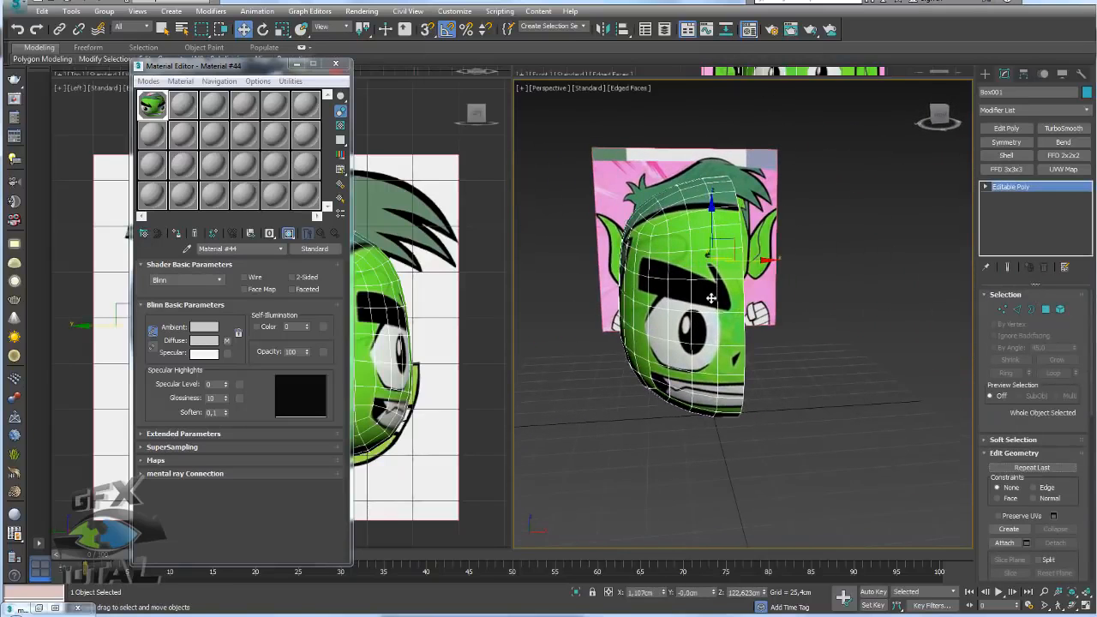
pyautogui.click(604, 30)
pyautogui.moveTo(528, 194); pyautogui.dragTo(556, 145)
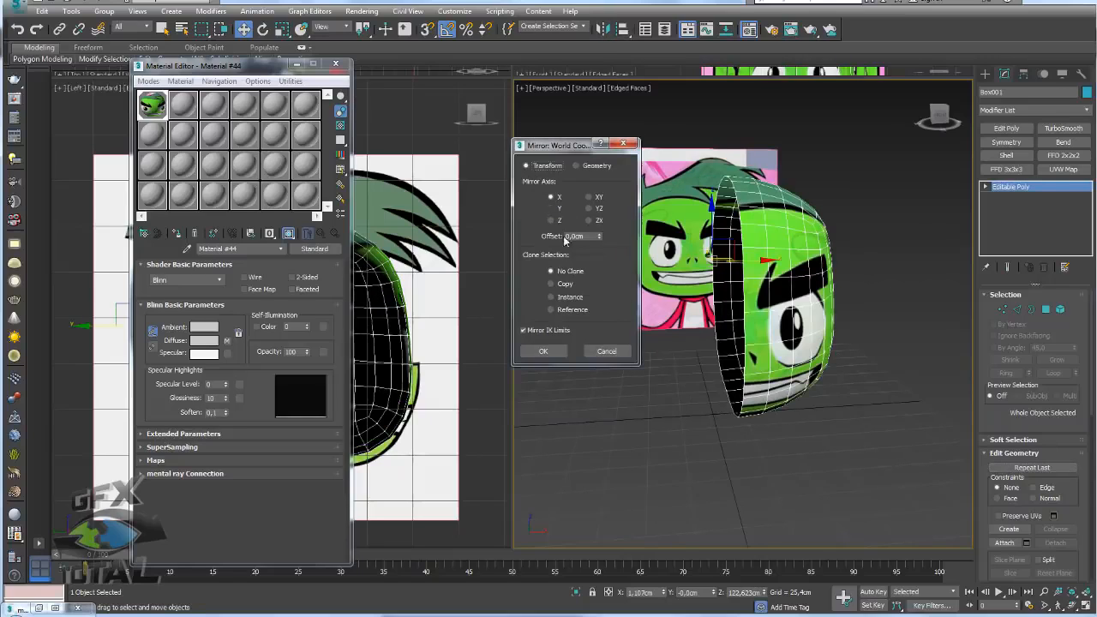
pyautogui.click(557, 300)
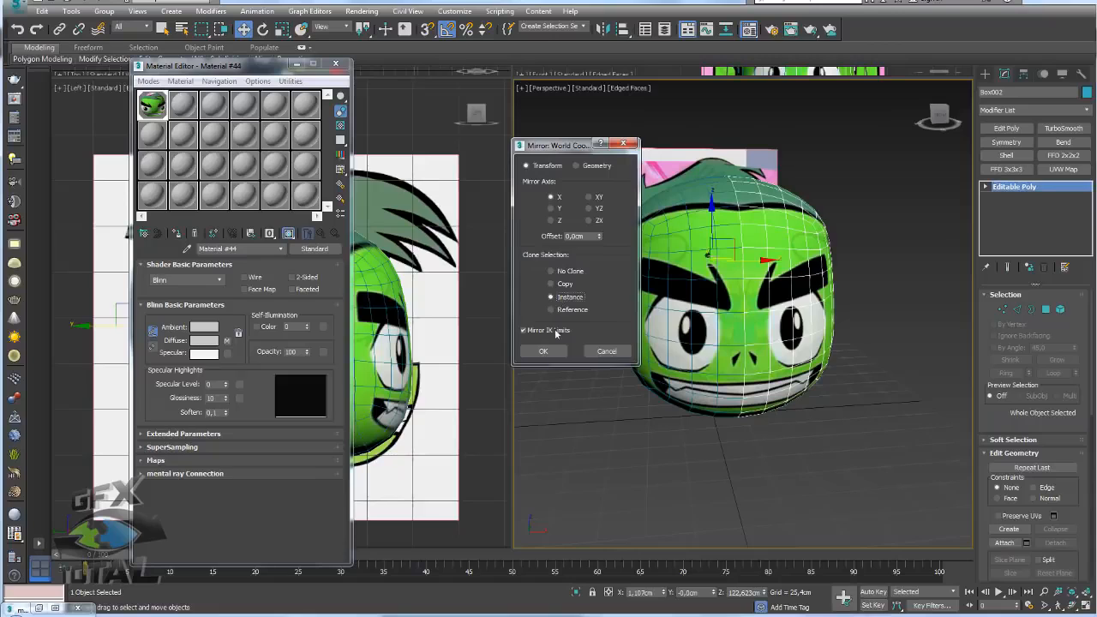
pyautogui.click(542, 351)
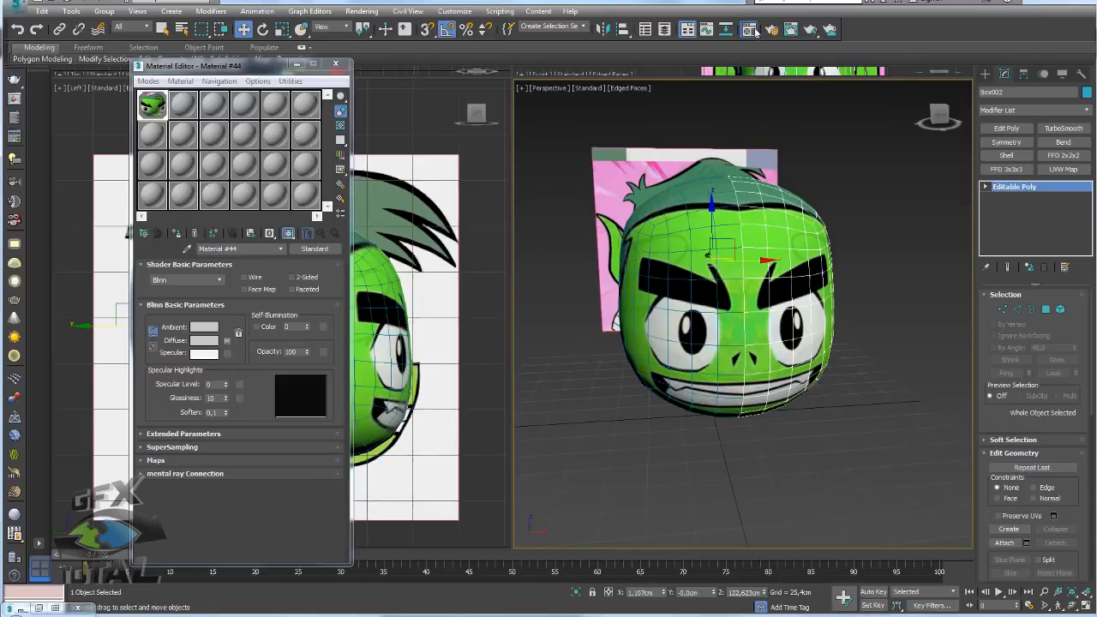
# - Assign the unused default gray material to the mirrored half and select each half in turn to compare them
pyautogui.moveTo(196, 109); pyautogui.dragTo(778, 290)
pyautogui.keyDown('alt'); pyautogui.moveTo(789, 373); pyautogui.dragTo(806, 343, button='middle'); pyautogui.keyUp('alt')
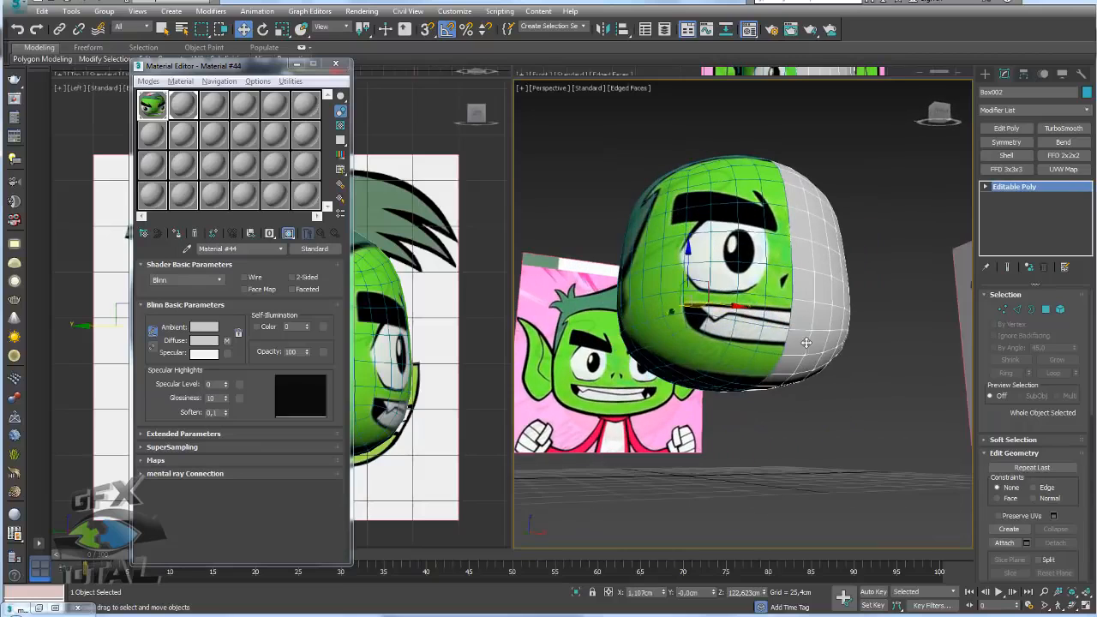
pyautogui.click(765, 234)
pyautogui.scroll(4, 771, 266)
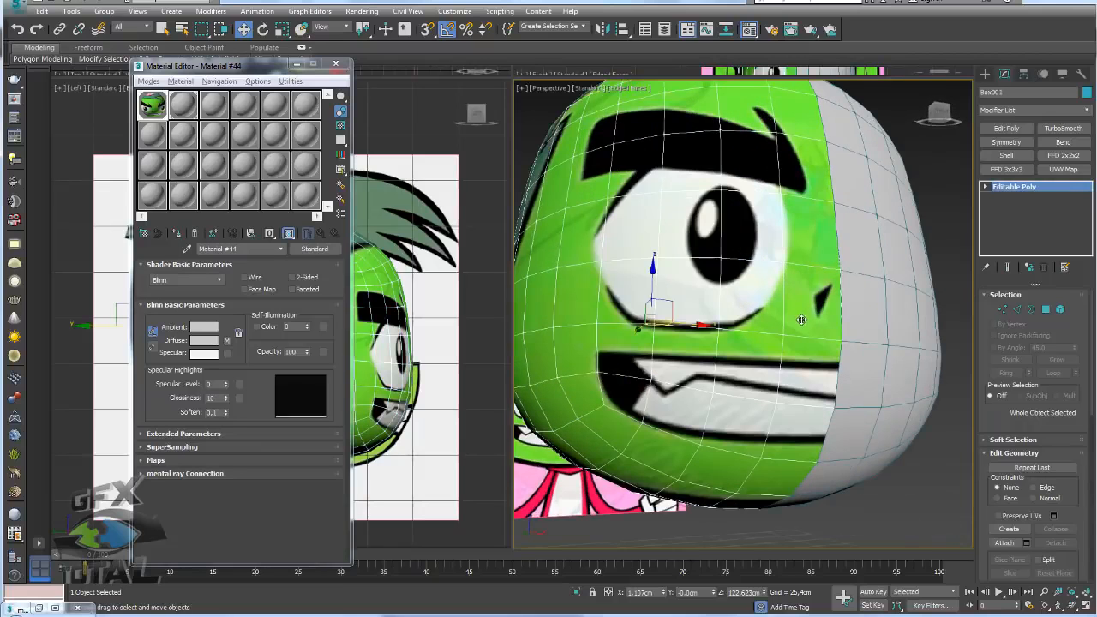
pyautogui.scroll(-4, 801, 320)
pyautogui.click(853, 310)
pyautogui.keyDown('alt'); pyautogui.moveTo(853, 311); pyautogui.dragTo(892, 323, button='middle'); pyautogui.keyUp('alt')
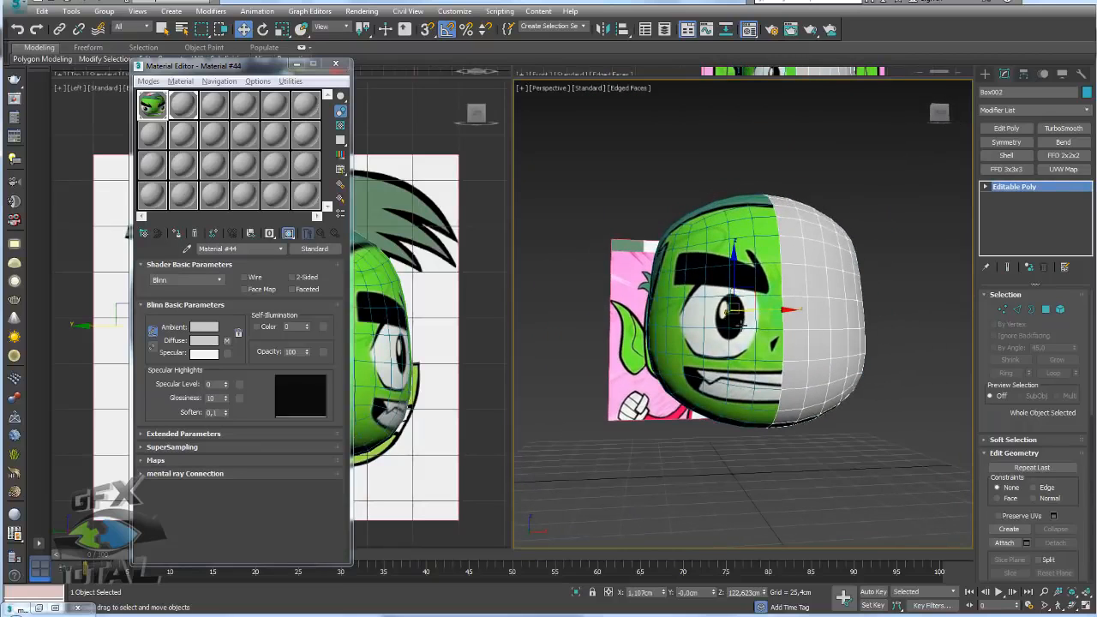
# - Select the textured half and examine how its mesh lines up with the outline of the eye
pyautogui.scroll(2, 726, 345)
pyautogui.click(756, 331)
pyautogui.keyDown('alt'); pyautogui.moveTo(805, 322); pyautogui.dragTo(827, 329, button='middle'); pyautogui.keyUp('alt')
pyautogui.scroll(3, 817, 340)
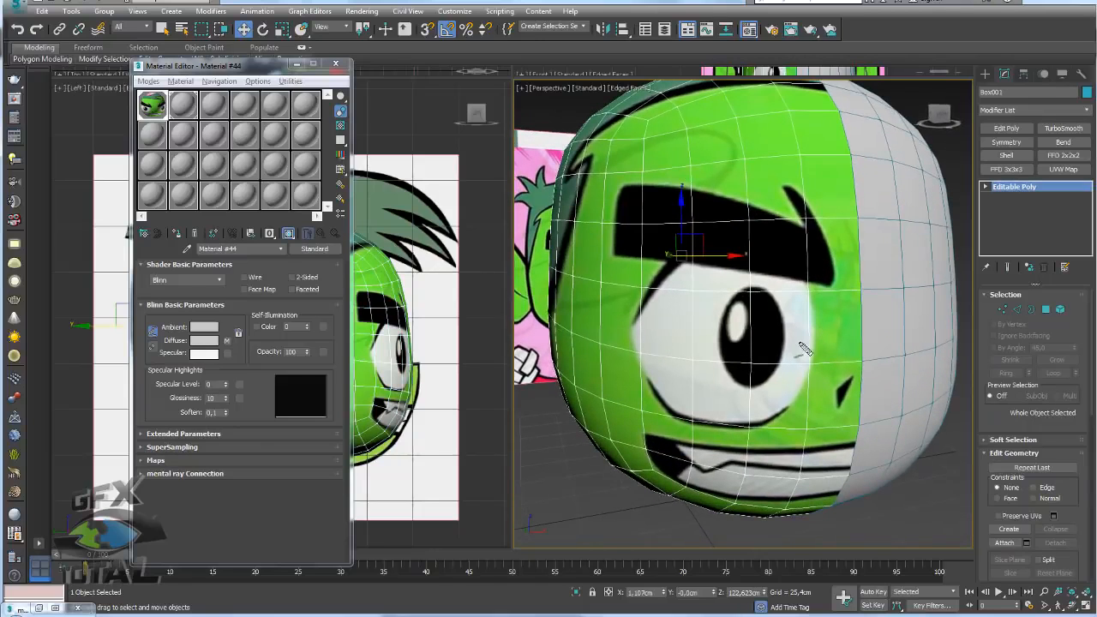
pyautogui.click(807, 361)
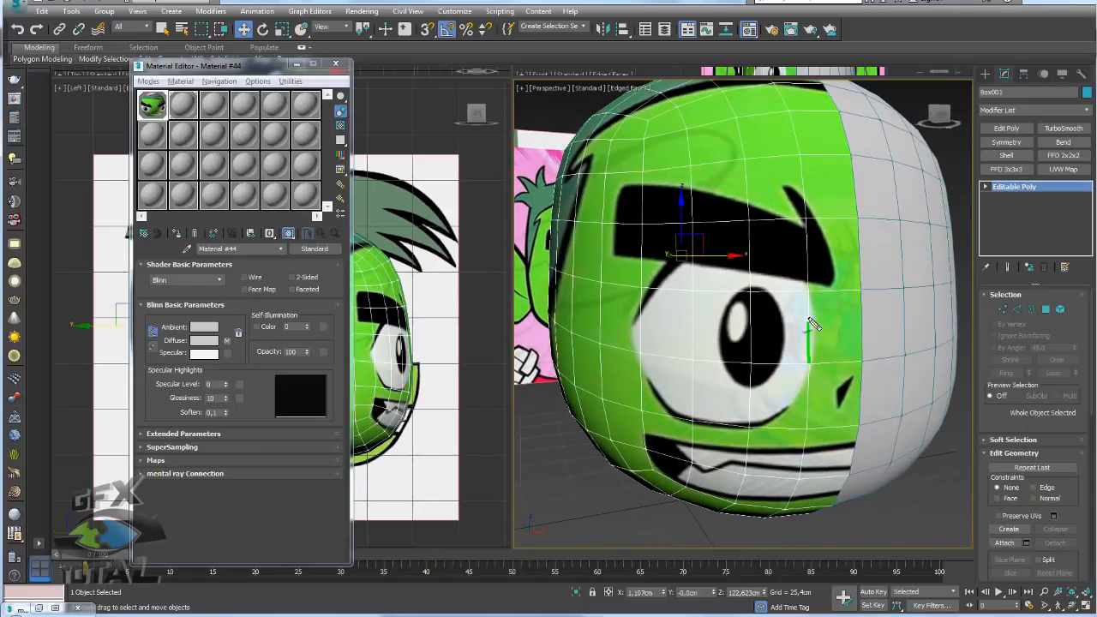
pyautogui.click(753, 224)
pyautogui.click(698, 224)
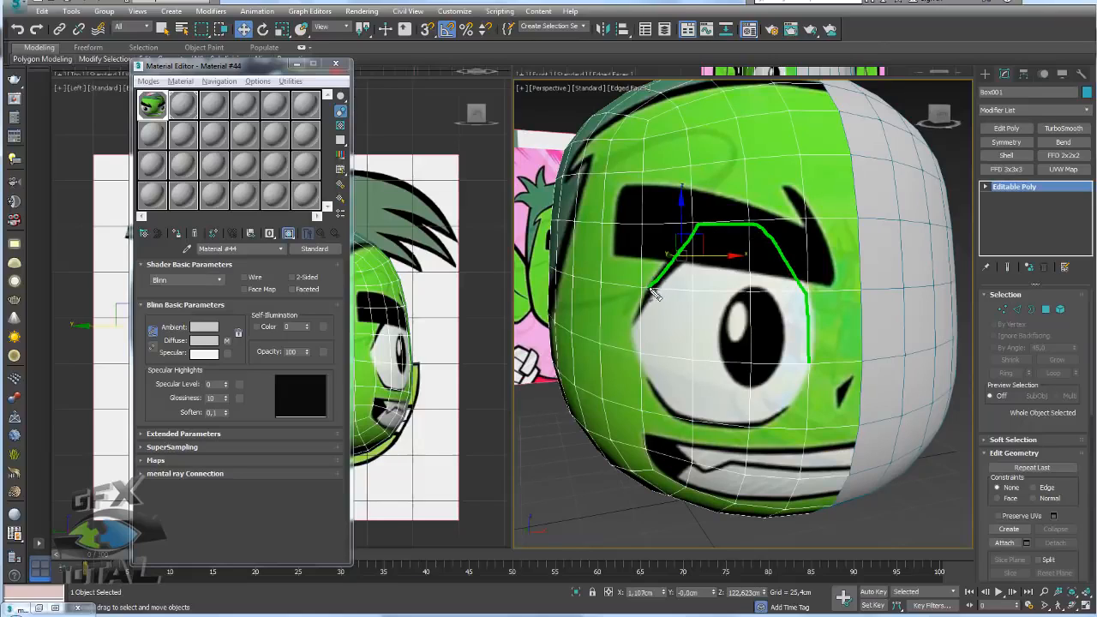
pyautogui.moveTo(634, 327)
pyautogui.mouseDown()
pyautogui.moveTo(671, 416)
pyautogui.moveTo(754, 425)
pyautogui.mouseUp()
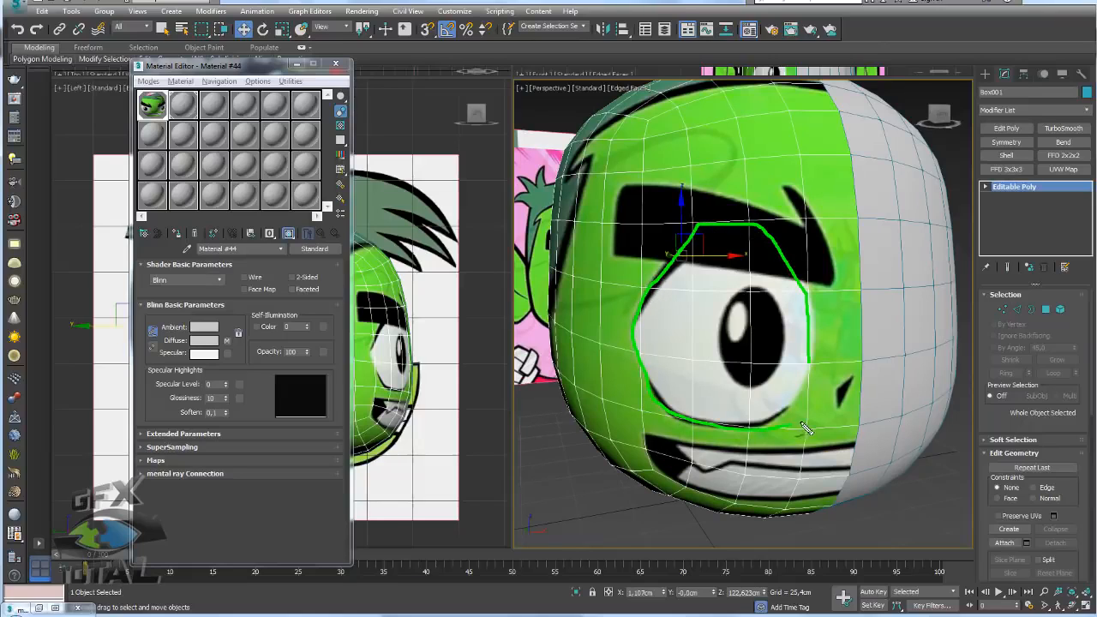
pyautogui.press('Escape')
# - Inspect individual vertices along the eye's inner edge, leave vertex editing, and select the gray mirrored half
pyautogui.click(1001, 310)
pyautogui.keyDown('alt'); pyautogui.moveTo(804, 359); pyautogui.dragTo(790, 353, button='middle'); pyautogui.keyUp('alt')
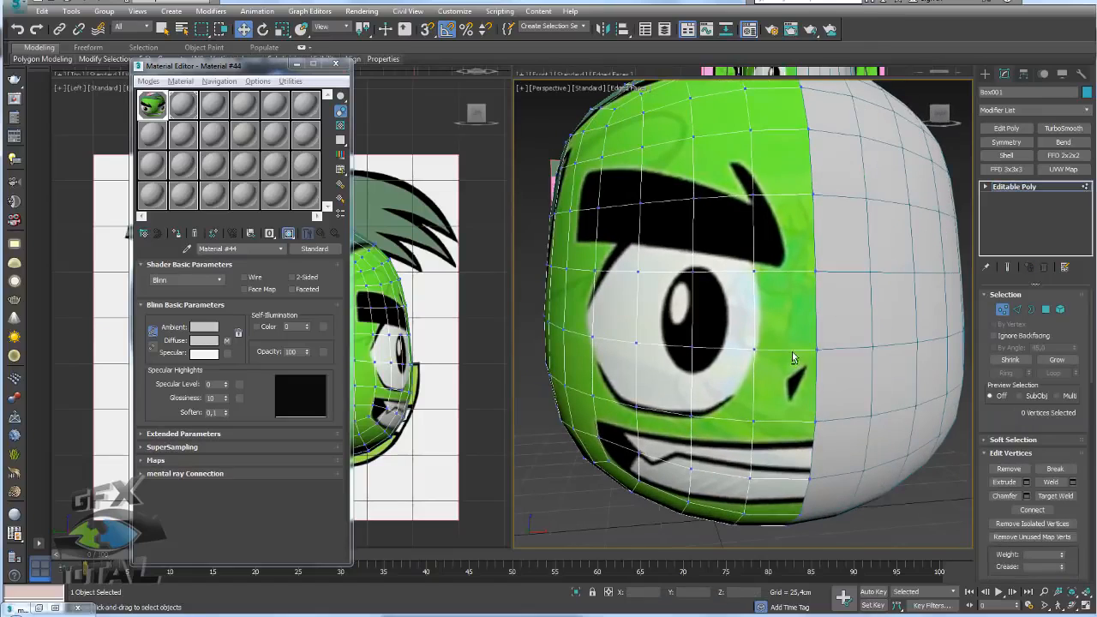
pyautogui.click(754, 346)
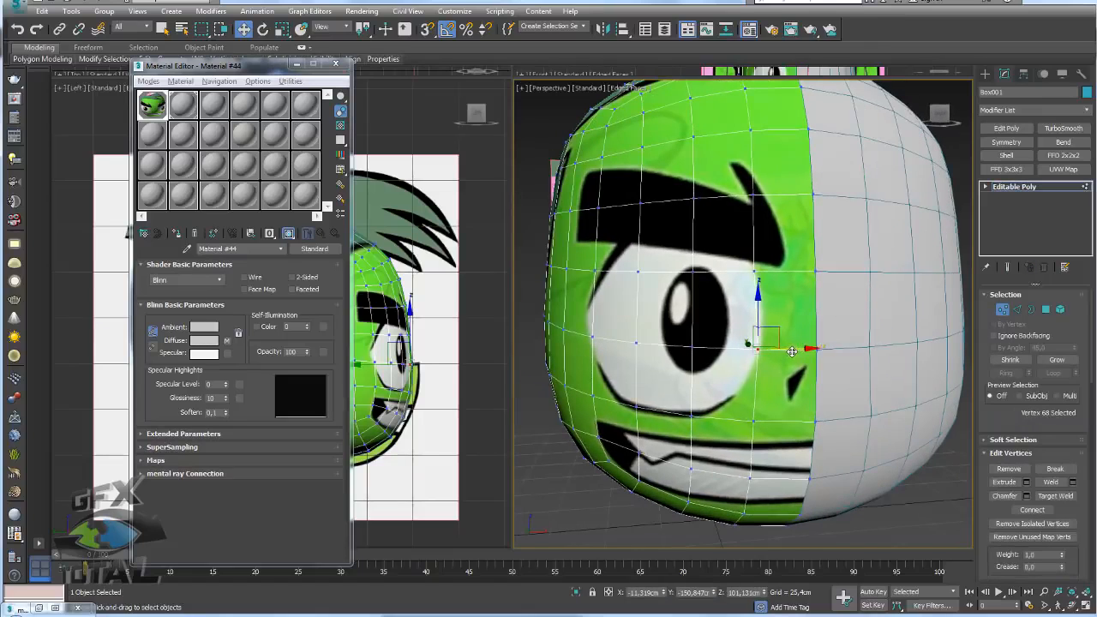
pyautogui.click(754, 272)
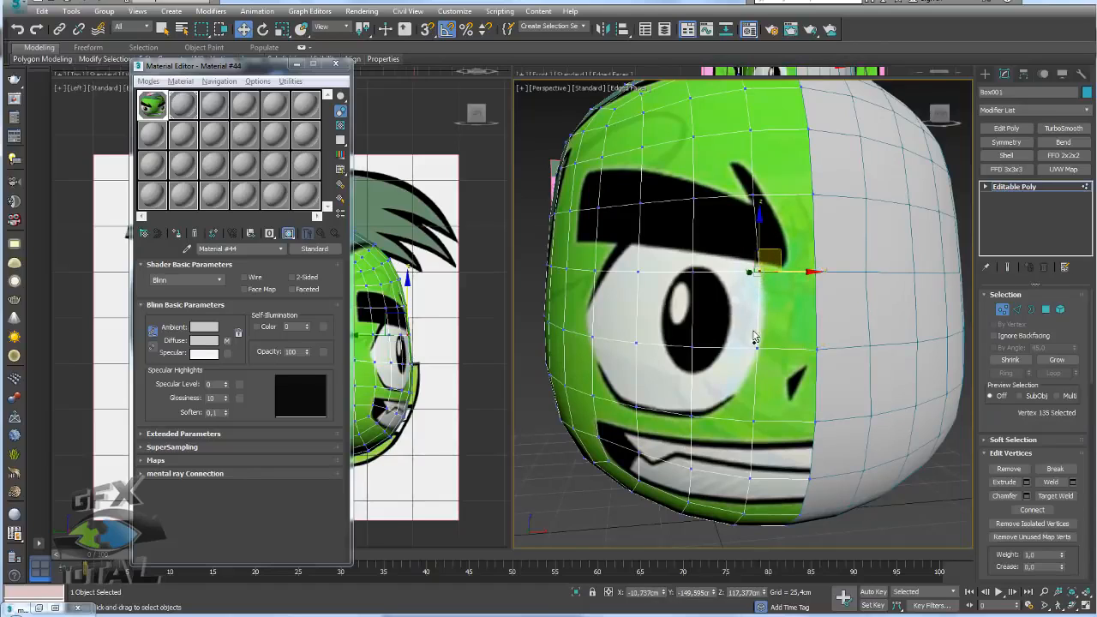
pyautogui.click(1013, 187)
pyautogui.click(814, 307)
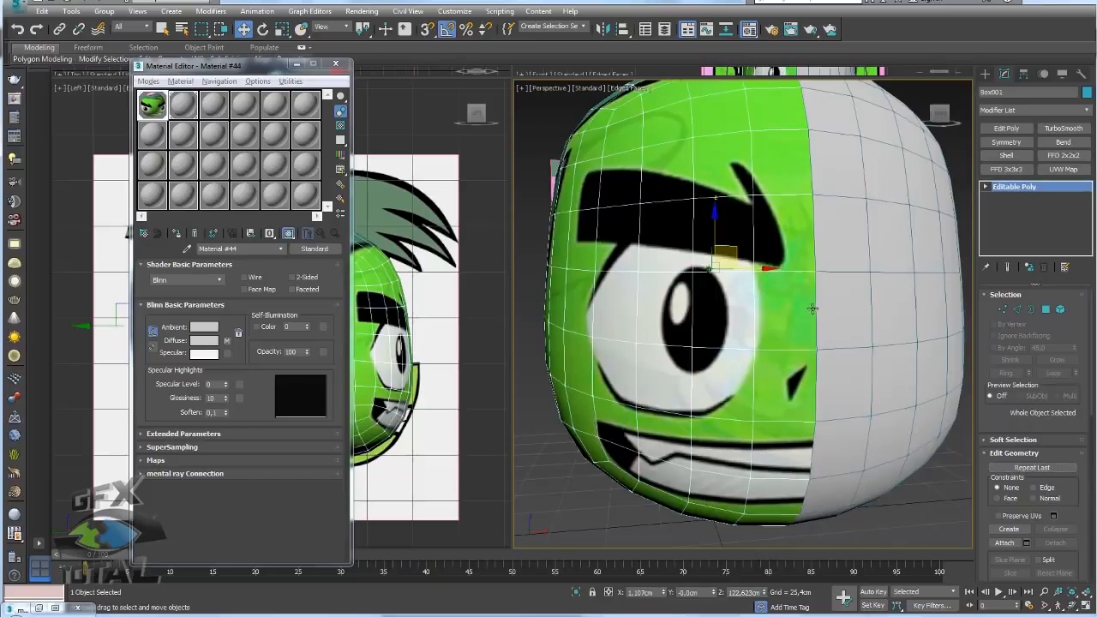
pyautogui.keyDown('alt'); pyautogui.moveTo(828, 260); pyautogui.dragTo(767, 351, button='middle'); pyautogui.keyUp('alt')
pyautogui.scroll(-5, 730, 334)
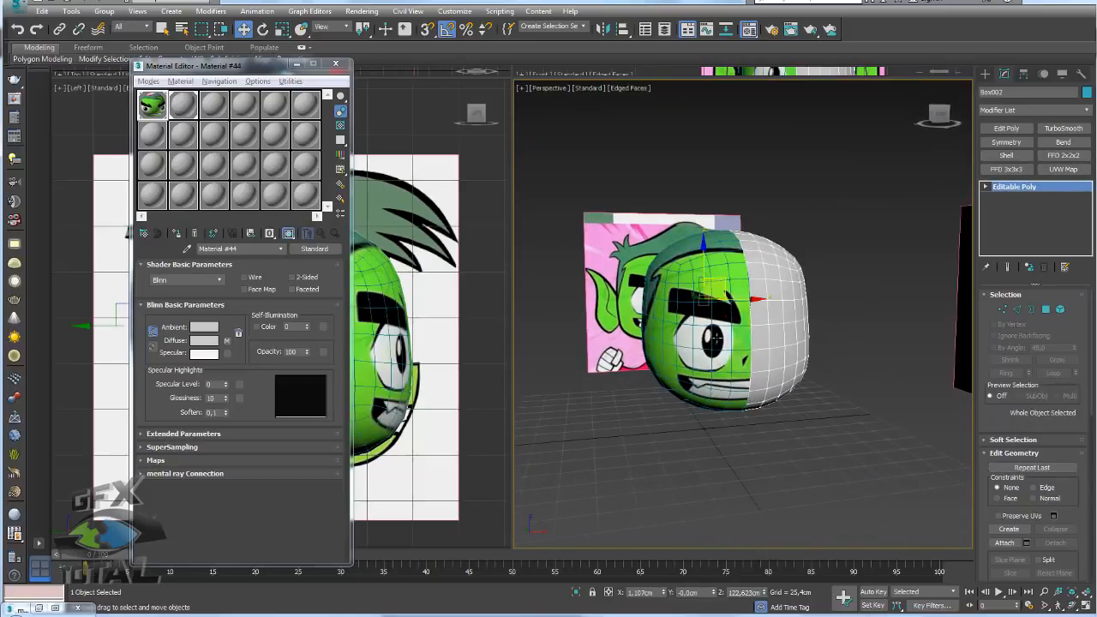
pyautogui.scroll(4, 768, 350)
pyautogui.keyDown('alt'); pyautogui.moveTo(740, 306); pyautogui.dragTo(767, 302, button='middle'); pyautogui.keyUp('alt')
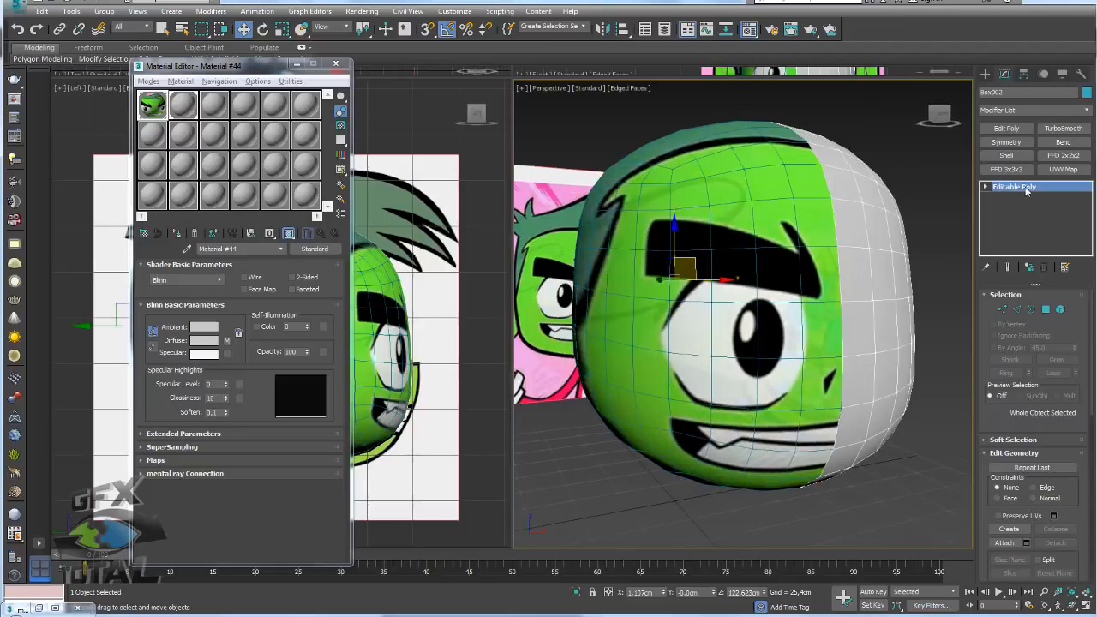
# - Assign the face texture material to the gray mirrored half of the head
pyautogui.scroll(3, 845, 288)
pyautogui.moveTo(845, 288); pyautogui.dragTo(829, 269, button='middle')
pyautogui.scroll(-3, 829, 274)
pyautogui.click(768, 333)
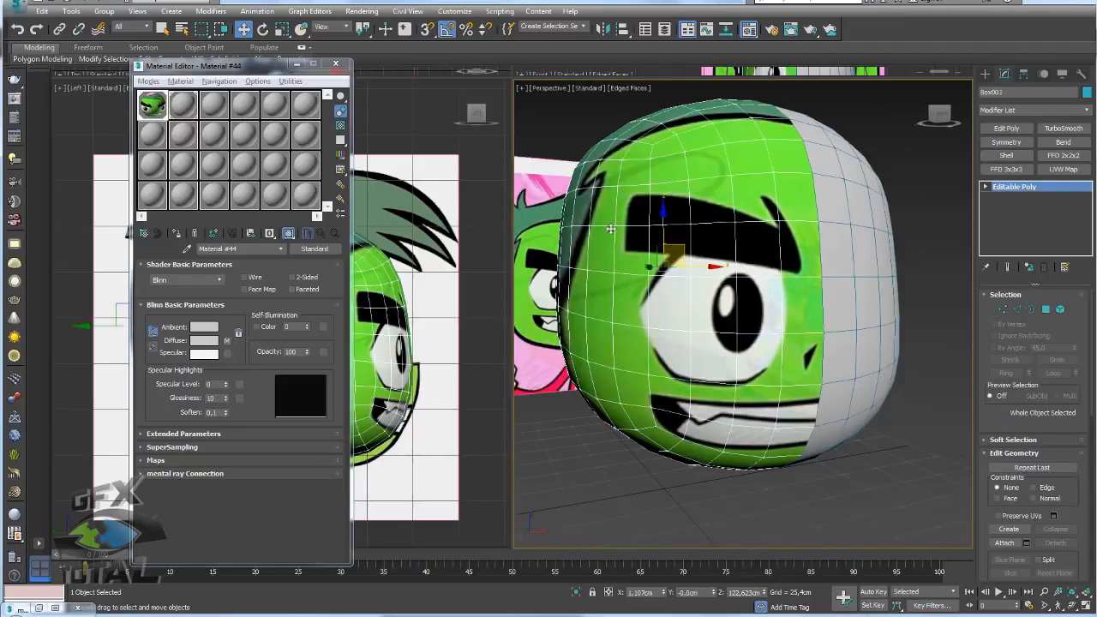
pyautogui.keyDown('alt'); pyautogui.moveTo(908, 297); pyautogui.dragTo(821, 358, button='middle'); pyautogui.keyUp('alt')
pyautogui.moveTo(151, 106); pyautogui.dragTo(818, 268)
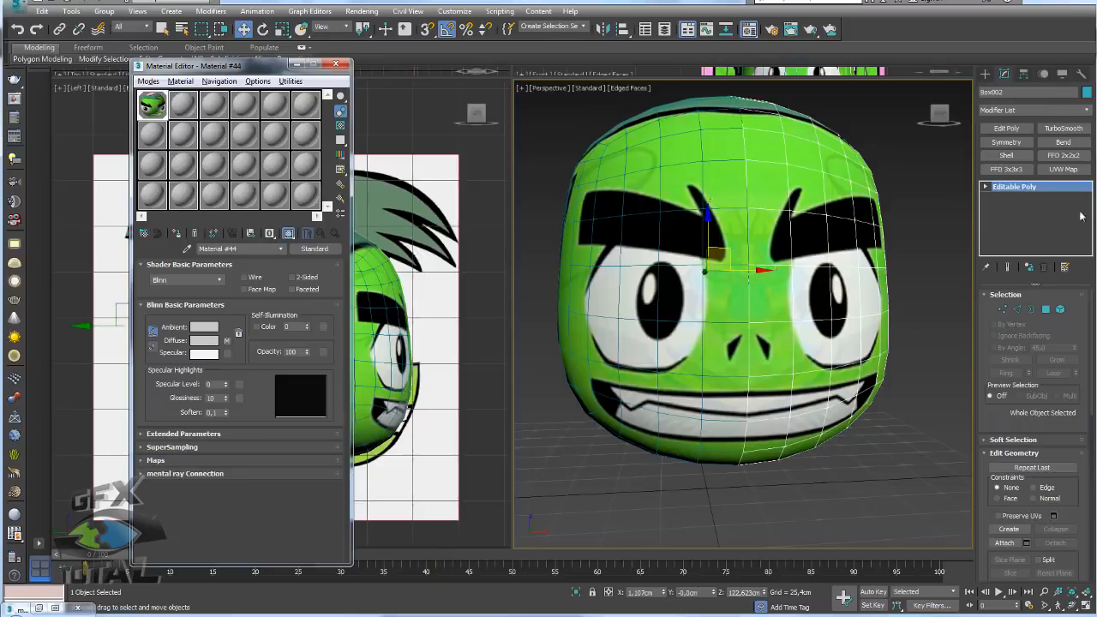
# - Try a UVW Map modifier on the instanced mirrored half and remove it again
pyautogui.click(1067, 170)
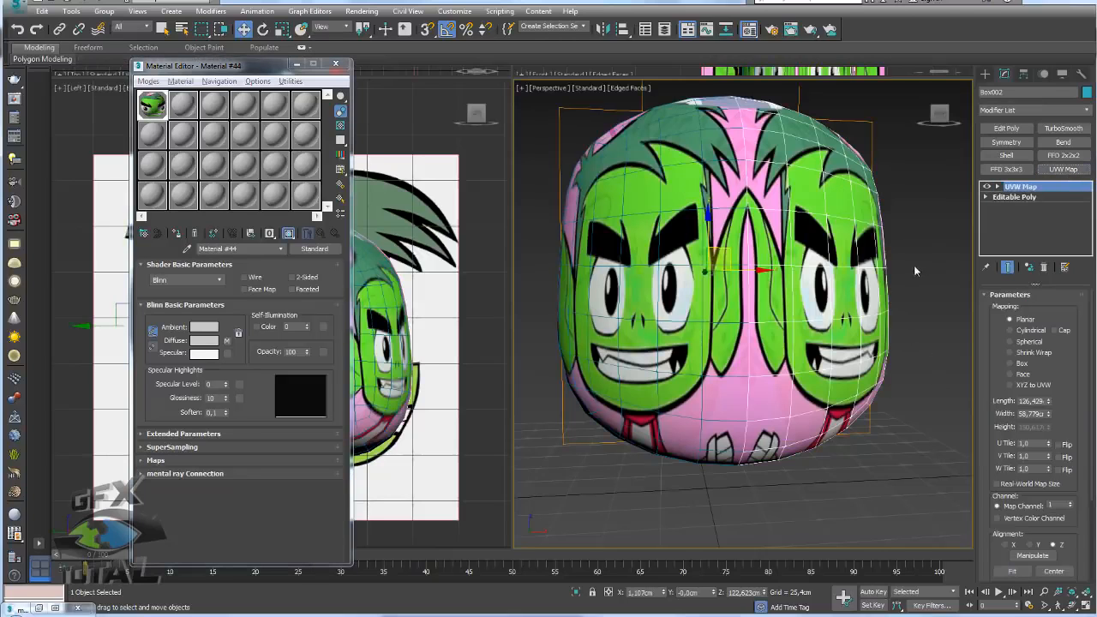
pyautogui.keyDown('alt'); pyautogui.moveTo(795, 234); pyautogui.dragTo(772, 240, button='middle'); pyautogui.keyUp('alt')
pyautogui.keyDown('alt'); pyautogui.moveTo(771, 313); pyautogui.dragTo(799, 343, button='middle'); pyautogui.keyUp('alt')
pyautogui.scroll(-3, 715, 327)
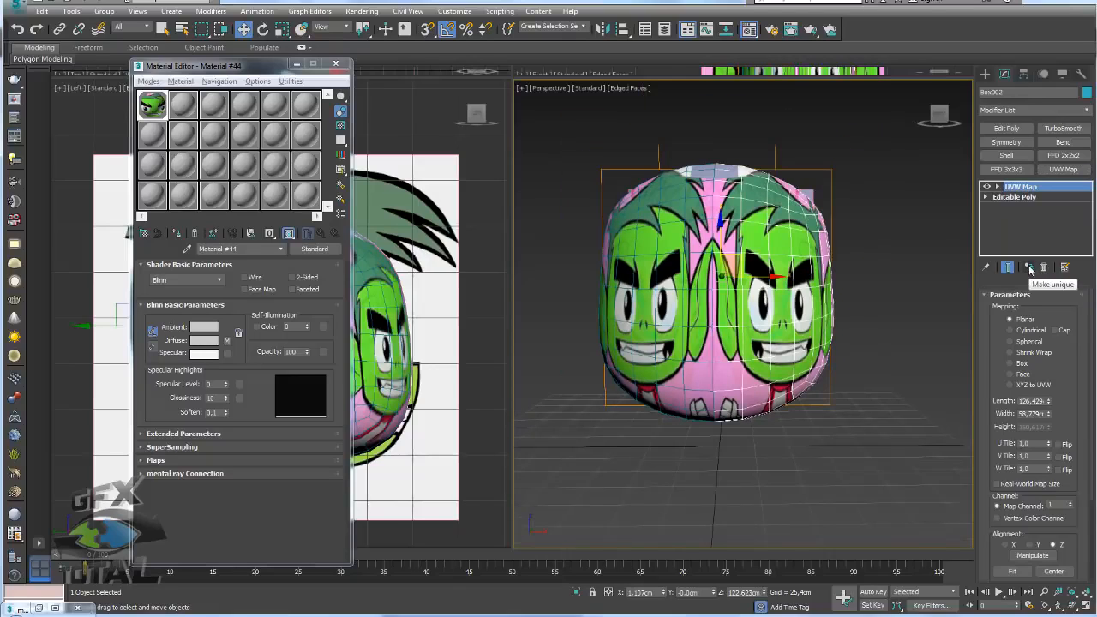
pyautogui.click(1041, 267)
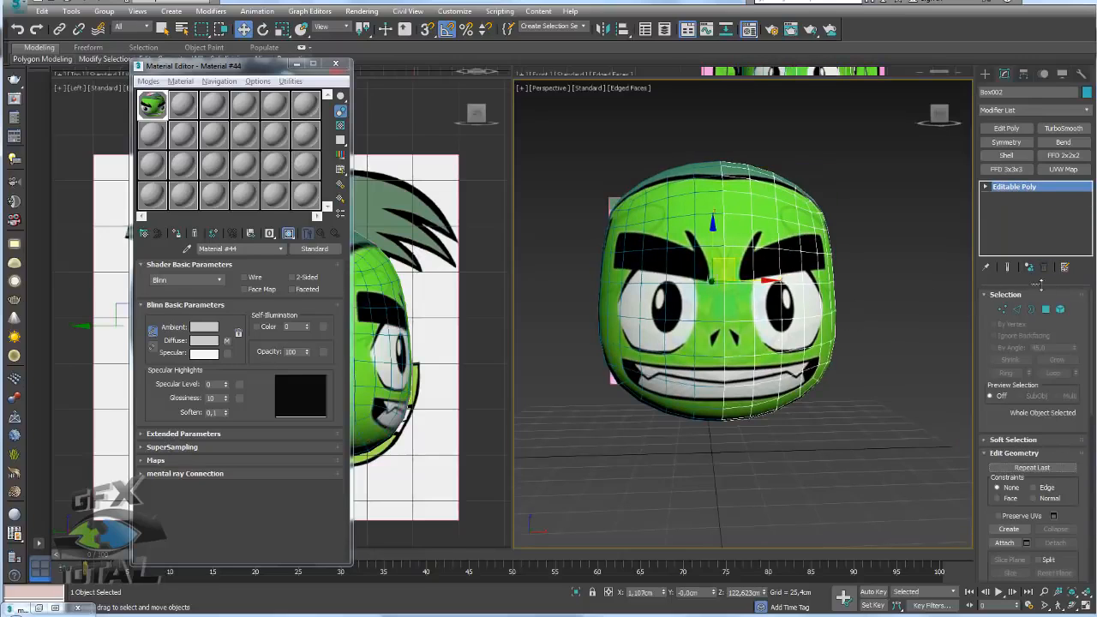
# - Make the mirrored half unique and add a UVW Map modifier to it
pyautogui.click(1027, 267)
pyautogui.keyDown('alt'); pyautogui.moveTo(793, 342); pyautogui.dragTo(826, 338, button='middle'); pyautogui.keyUp('alt')
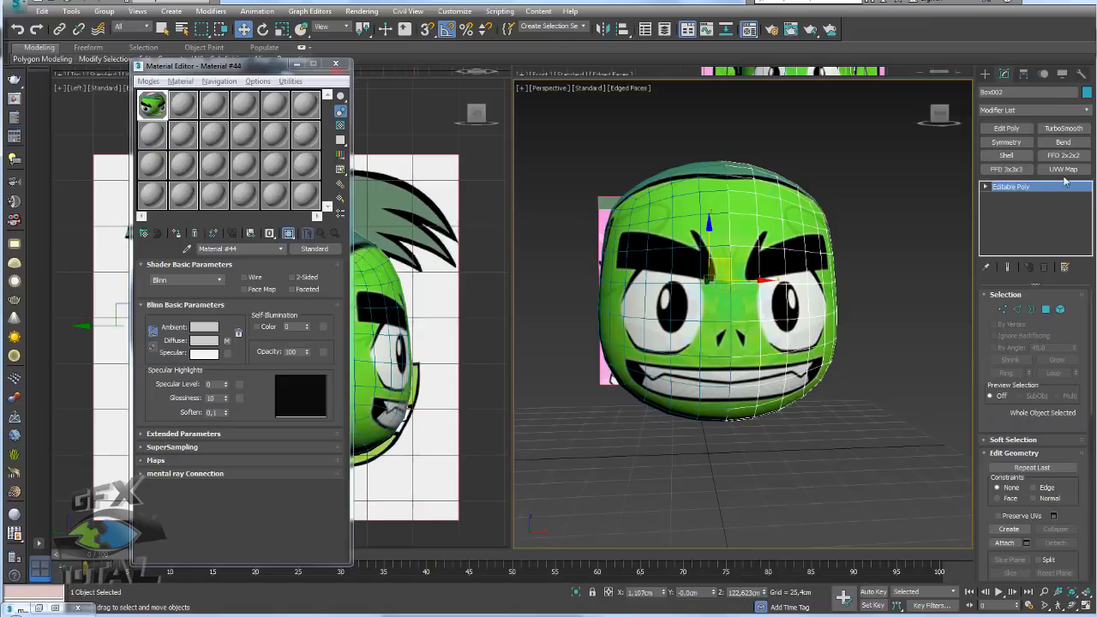
pyautogui.click(1063, 171)
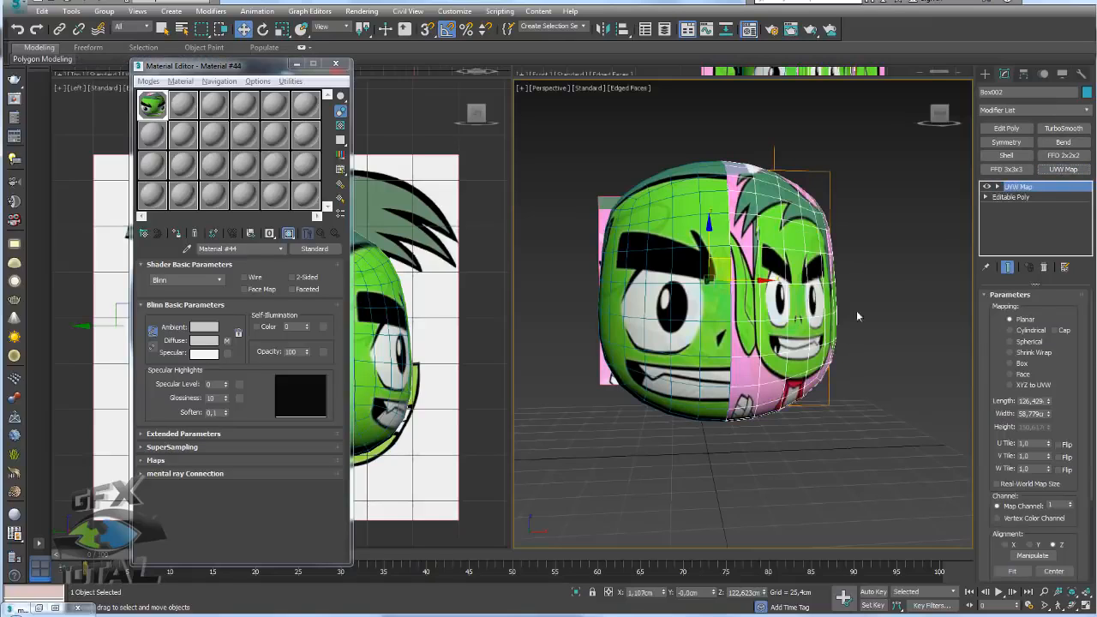
# - Enlarge and move the UVW Map gizmo so the face texture roughly matches the opposite half
pyautogui.click(997, 185)
pyautogui.click(1018, 196)
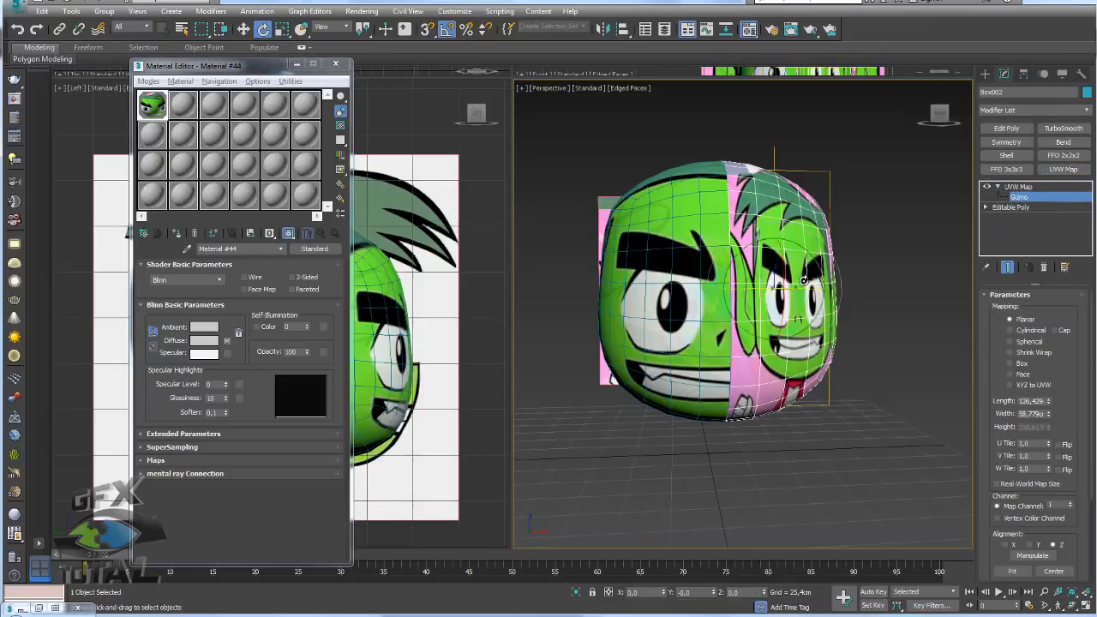
pyautogui.press('q')
pyautogui.moveTo(768, 279); pyautogui.dragTo(676, 289)
pyautogui.press('w')
pyautogui.moveTo(821, 289); pyautogui.dragTo(767, 292)
pyautogui.keyDown('alt'); pyautogui.moveTo(767, 292); pyautogui.dragTo(729, 268, button='middle'); pyautogui.keyUp('alt')
pyautogui.moveTo(735, 270); pyautogui.dragTo(734, 271)
# - Fine-tune the mapping gizmo's scale and position to align the eye and mouth across the seam, and leave gizmo editing
pyautogui.press('r')
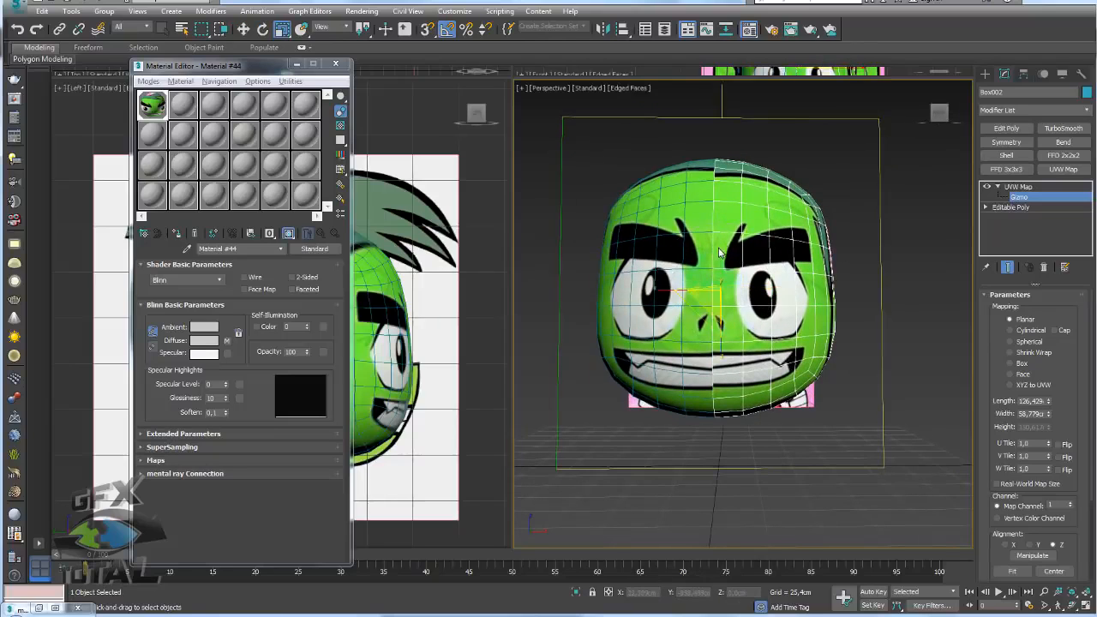
pyautogui.moveTo(720, 346); pyautogui.dragTo(719, 336)
pyautogui.press('w')
pyautogui.moveTo(727, 261); pyautogui.dragTo(727, 259)
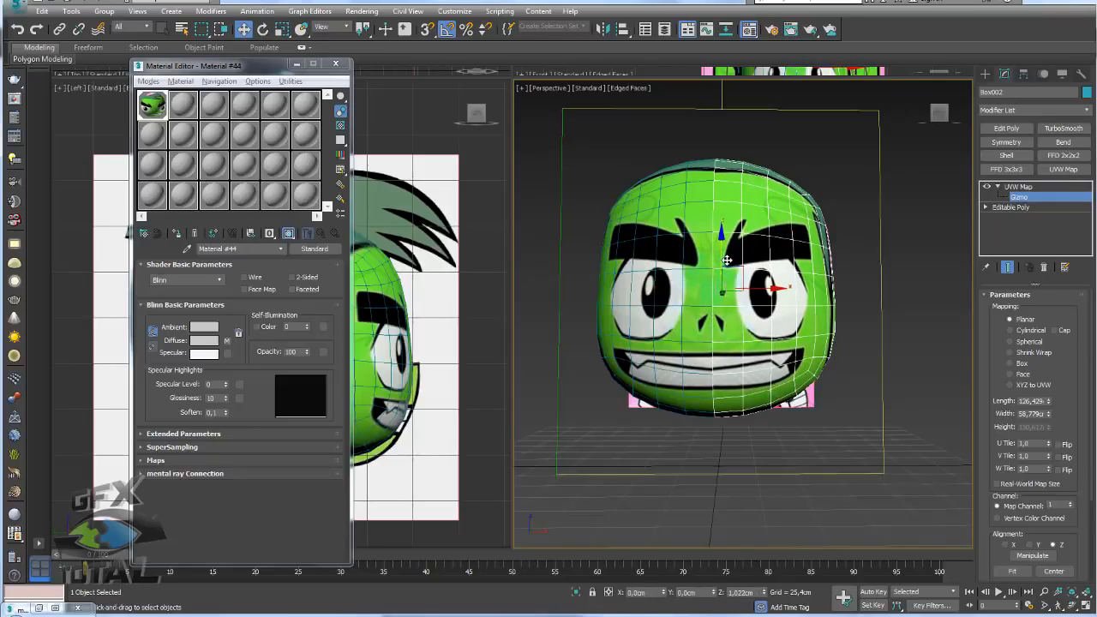
pyautogui.keyDown('alt'); pyautogui.moveTo(733, 289); pyautogui.dragTo(741, 297, button='middle'); pyautogui.keyUp('alt')
pyautogui.moveTo(762, 288); pyautogui.dragTo(757, 289)
pyautogui.click(1017, 187)
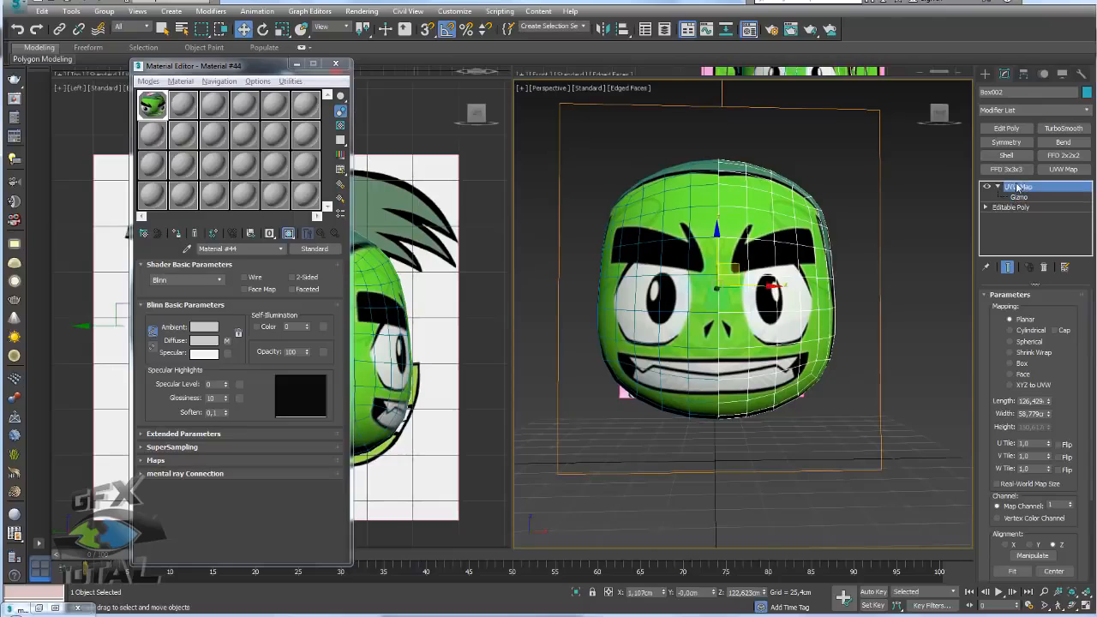
# - Delete the original textured half and replace it with a mirrored copy of the newly mapped half
pyautogui.click(649, 263)
pyautogui.press('Delete')
pyautogui.click(775, 274)
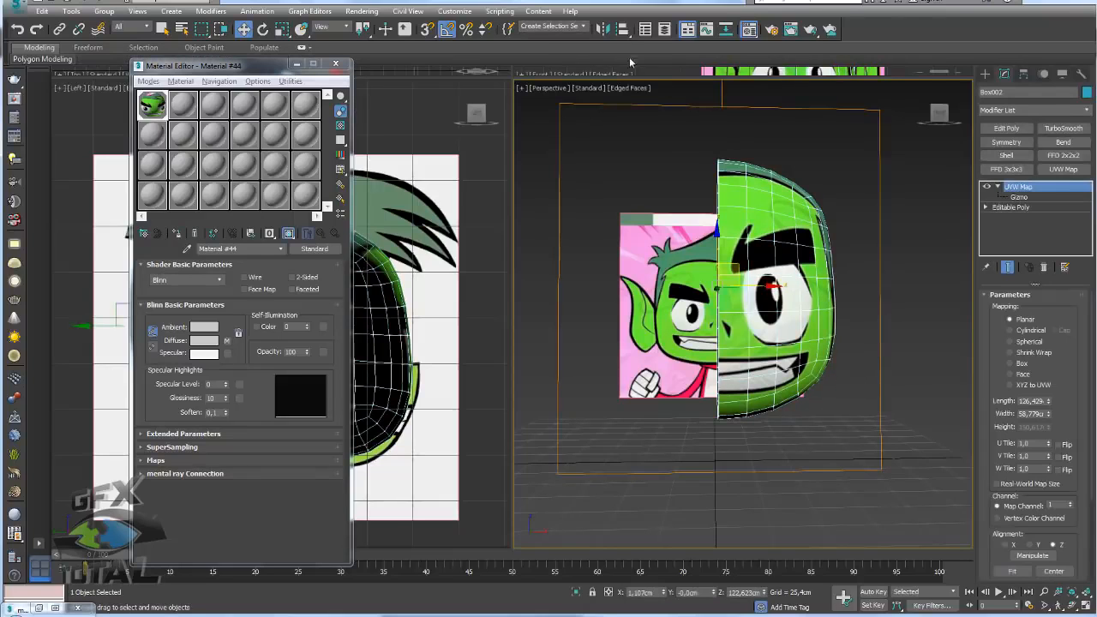
pyautogui.click(605, 31)
pyautogui.click(517, 400)
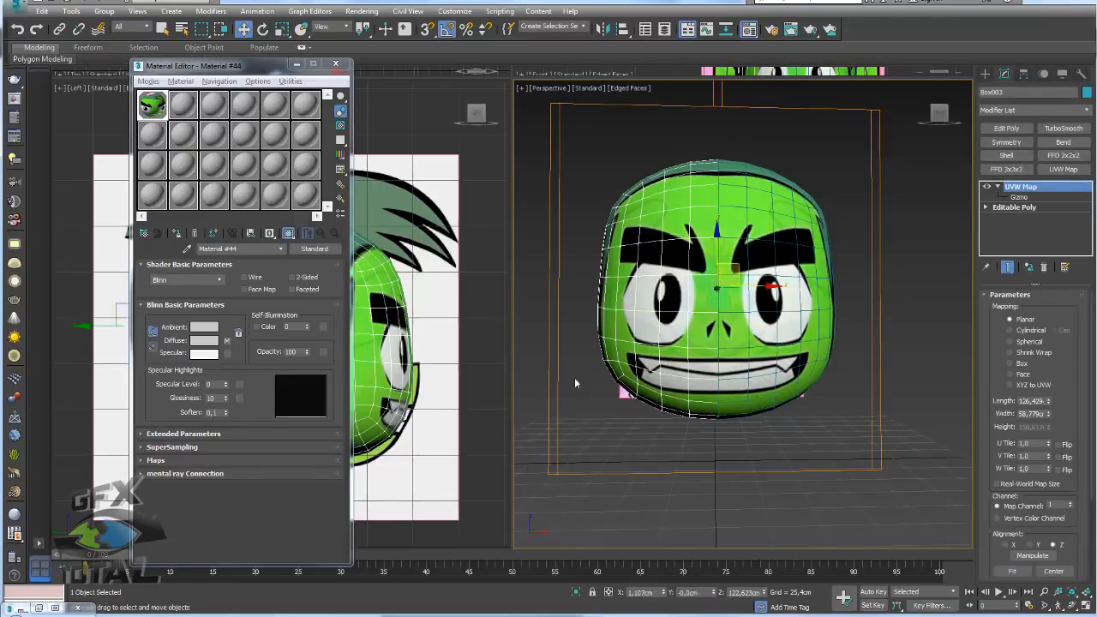
# - Compare how the face texture looks at the Editable Poly and UVW Map levels of the mirrored half
pyautogui.keyDown('alt'); pyautogui.moveTo(664, 317); pyautogui.dragTo(685, 324, button='middle'); pyautogui.keyUp('alt')
pyautogui.click(997, 186)
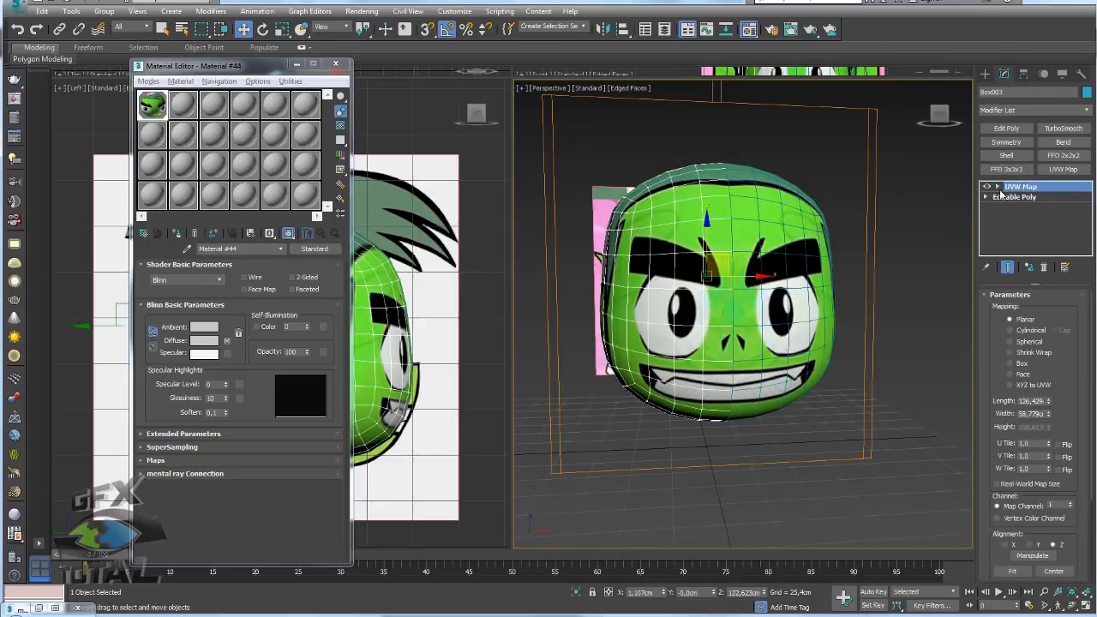
pyautogui.click(1003, 197)
pyautogui.click(986, 198)
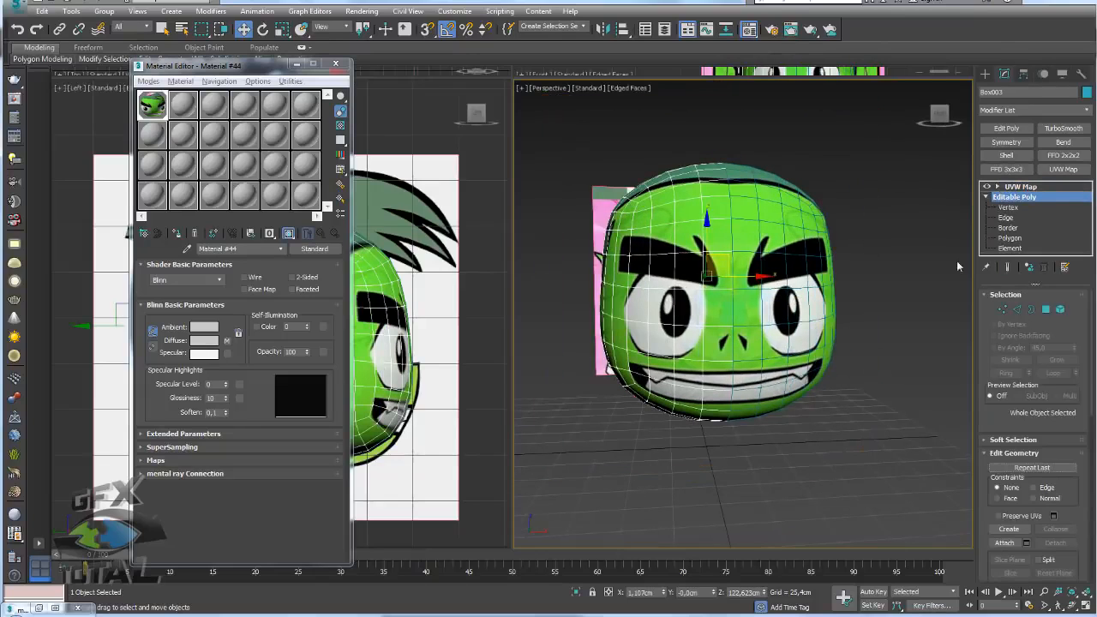
pyautogui.click(986, 198)
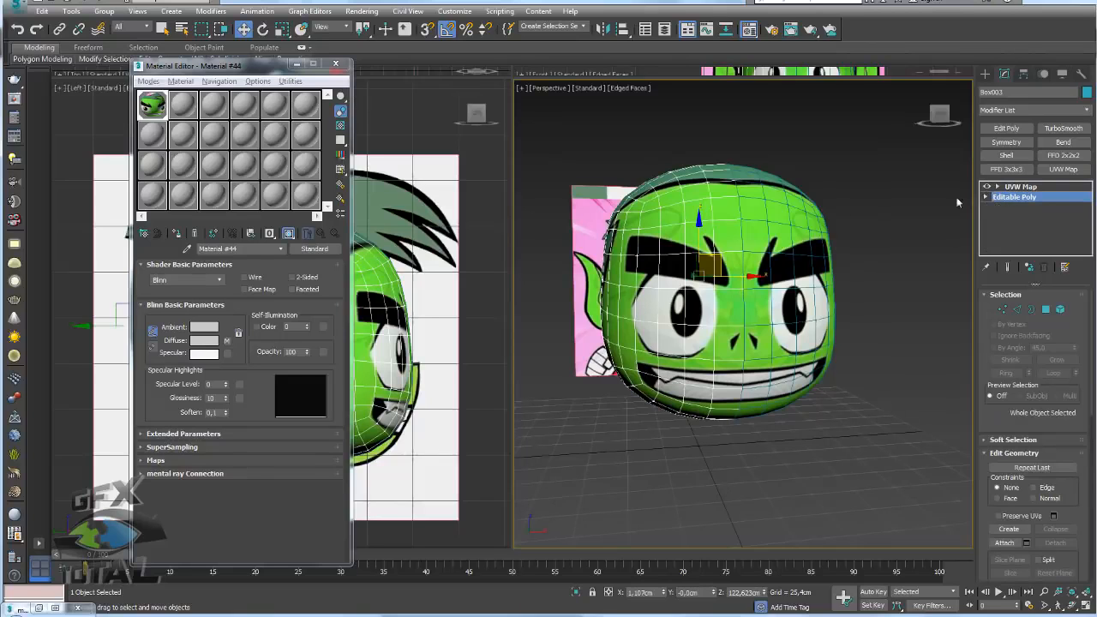
pyautogui.click(1011, 187)
pyautogui.keyDown('alt'); pyautogui.moveTo(914, 293); pyautogui.dragTo(717, 322, button='middle'); pyautogui.keyUp('alt')
pyautogui.click(1015, 197)
pyautogui.click(1020, 186)
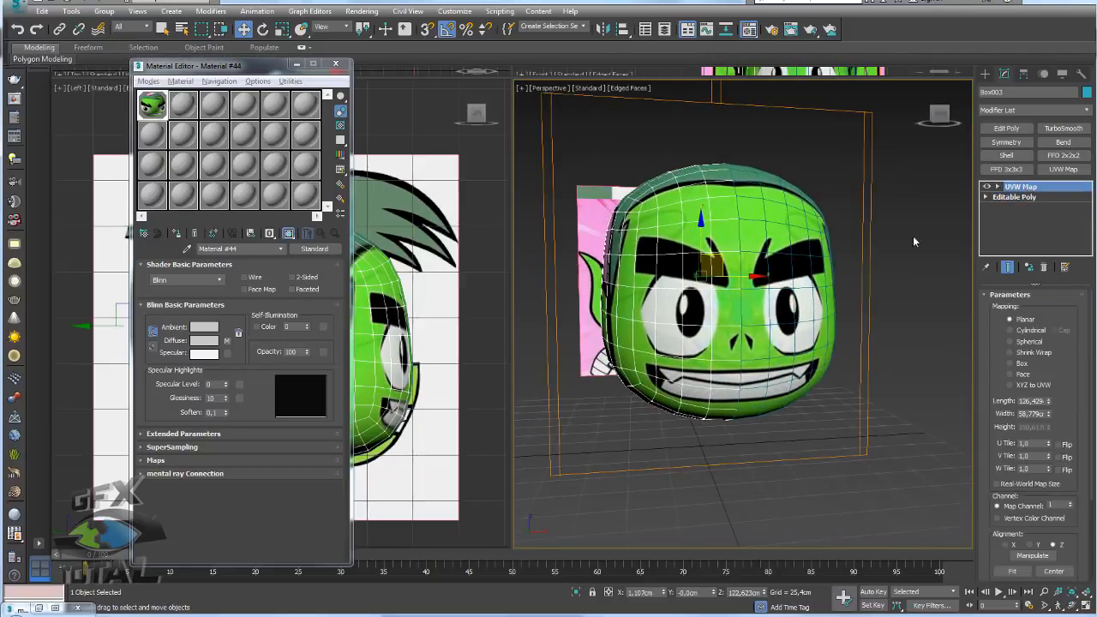
# - Add an Edit Poly modifier above the UVW Map and enter vertex editing
pyautogui.click(1006, 129)
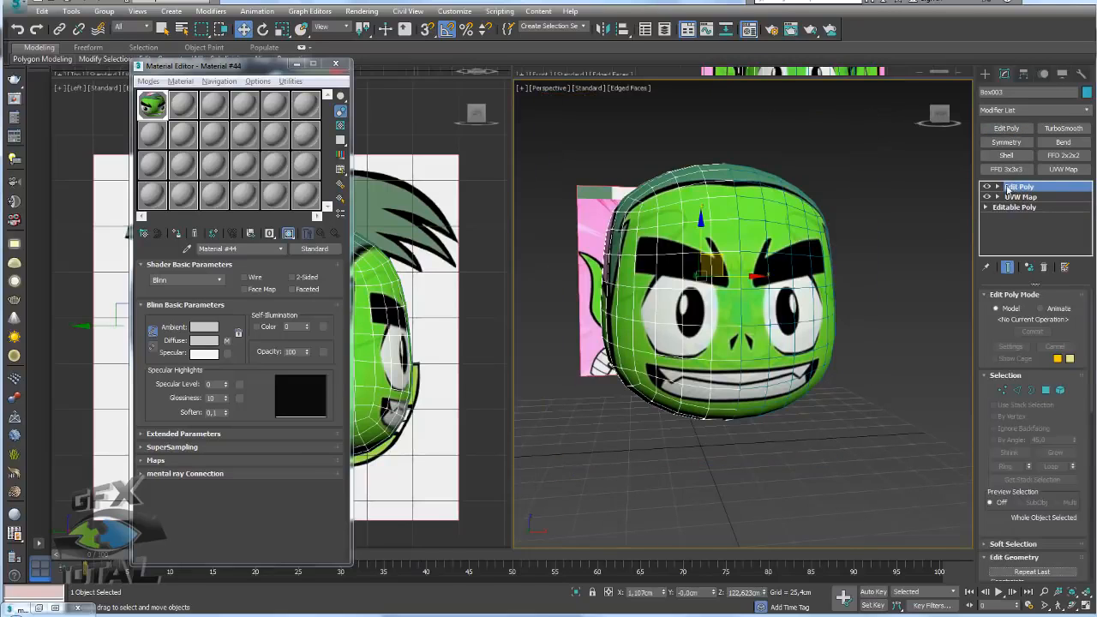
pyautogui.click(998, 187)
pyautogui.click(1019, 197)
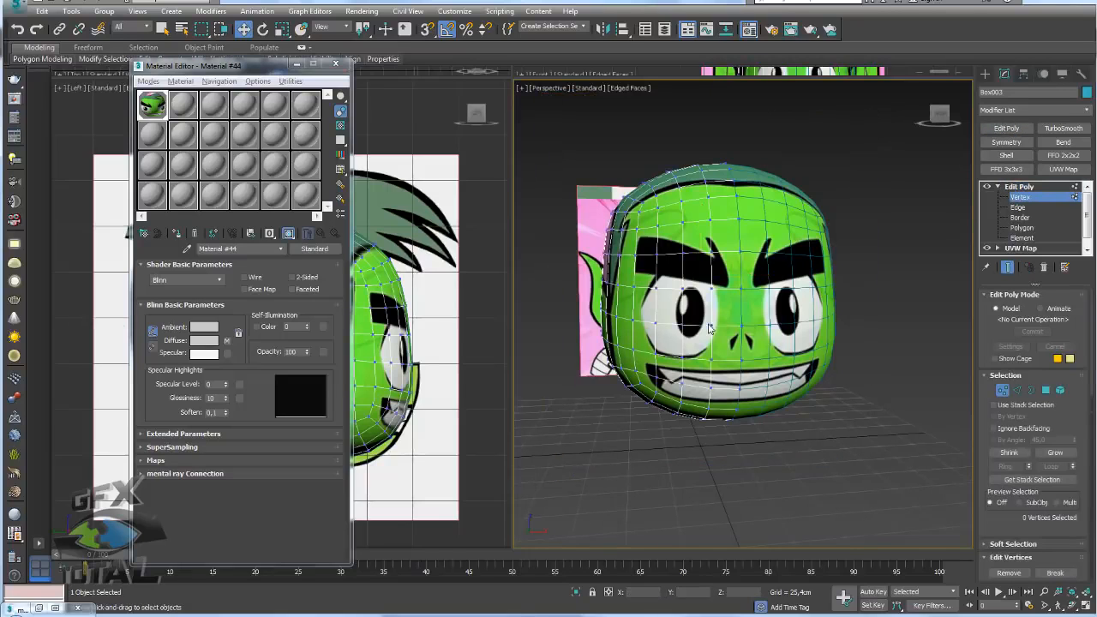
# - Adjust vertices along the inner and lower edges of the eye to follow its outline
pyautogui.scroll(5, 719, 329)
pyautogui.click(716, 325)
pyautogui.scroll(-1, 734, 323)
pyautogui.moveTo(733, 323); pyautogui.dragTo(733, 274)
pyautogui.click(723, 246)
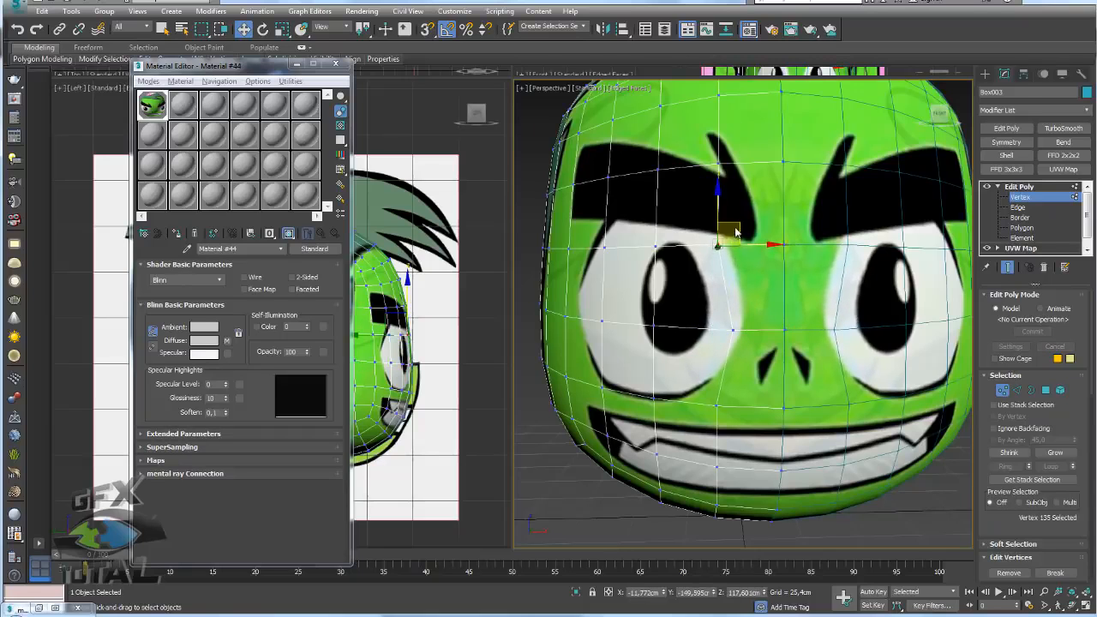
pyautogui.keyDown('alt'); pyautogui.moveTo(674, 255); pyautogui.dragTo(763, 365, button='middle'); pyautogui.keyUp('alt')
pyautogui.click(792, 367)
pyautogui.click(729, 363)
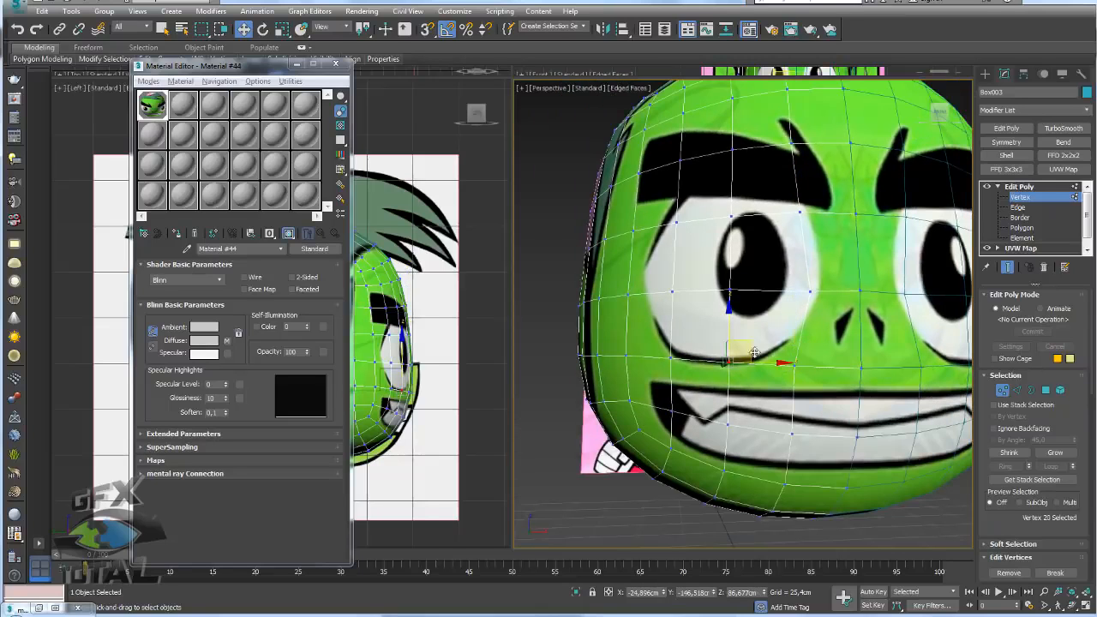
pyautogui.keyDown('alt'); pyautogui.moveTo(746, 347); pyautogui.dragTo(773, 342, button='middle'); pyautogui.keyUp('alt')
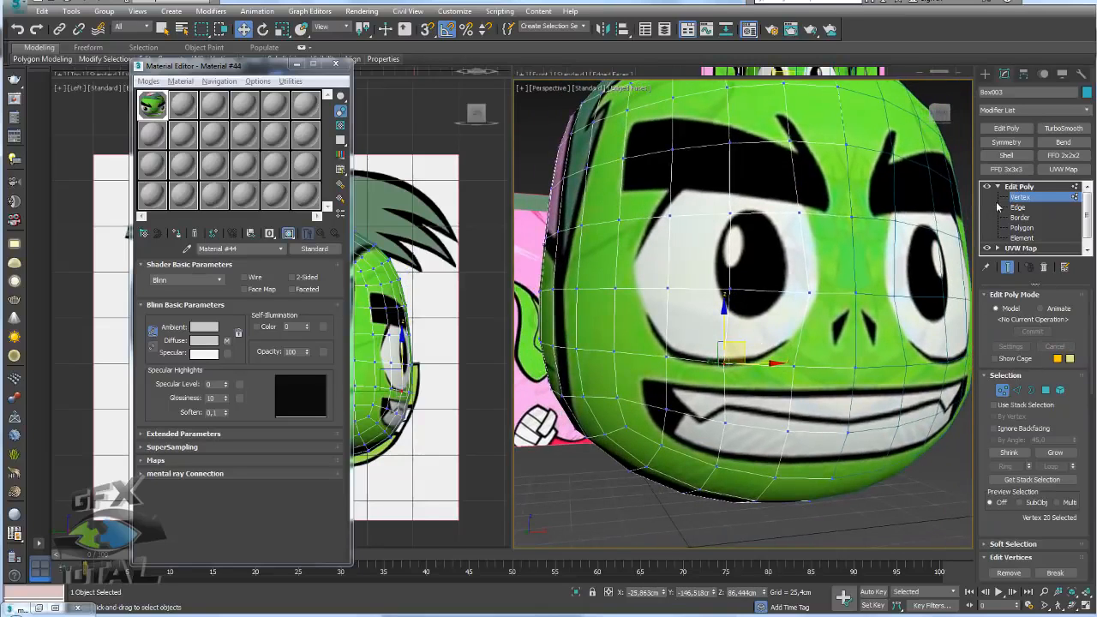
# - Leave vertex editing and reorder the modifier stack so Edit Poly sits below the UVW Map
pyautogui.click(1015, 188)
pyautogui.click(997, 187)
pyautogui.moveTo(1016, 199); pyautogui.dragTo(1017, 185)
pyautogui.keyDown('alt'); pyautogui.moveTo(863, 248); pyautogui.dragTo(841, 254, button='middle'); pyautogui.keyUp('alt')
pyautogui.moveTo(842, 254); pyautogui.dragTo(810, 257, button='middle')
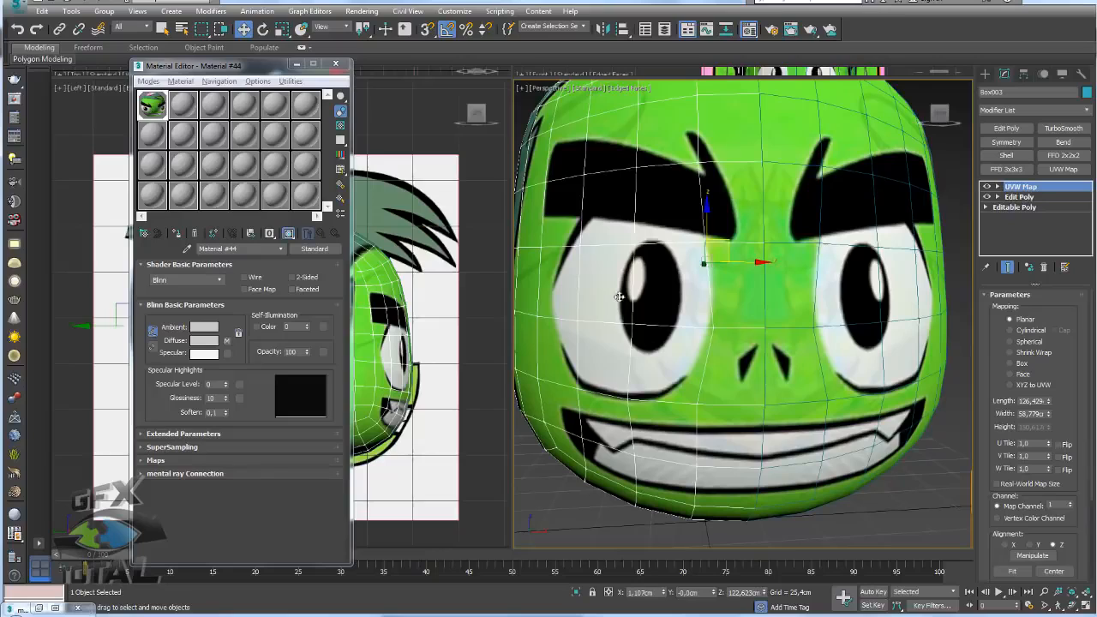
# - Return to the Edit Poly vertices and nudge the vertex at the eye's inner edge onto the outline
pyautogui.click(997, 196)
pyautogui.click(1019, 206)
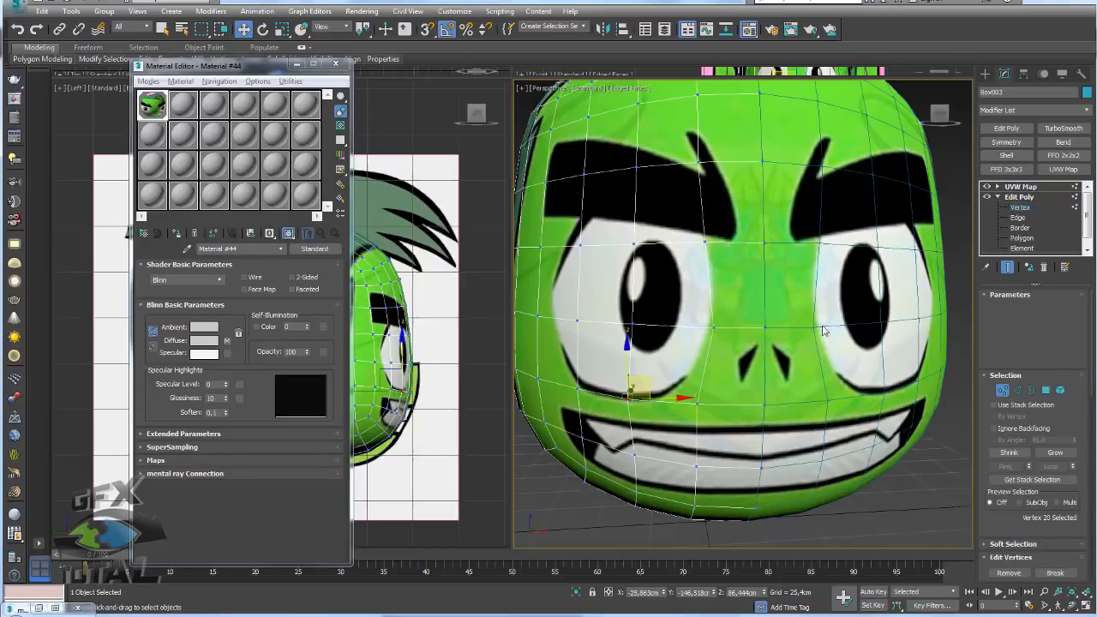
pyautogui.click(713, 326)
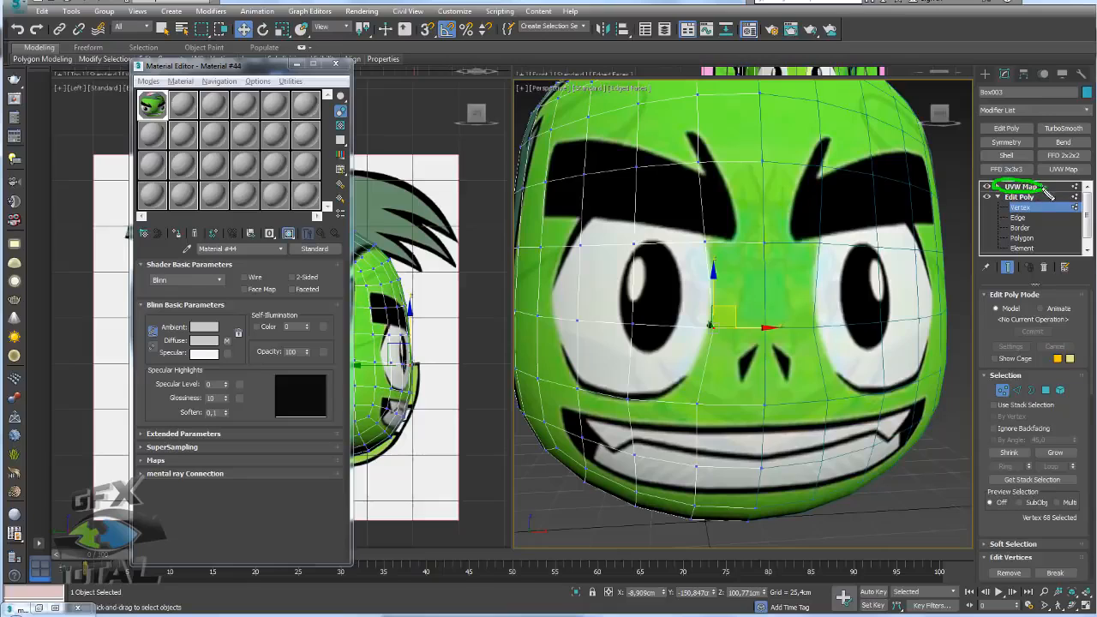
pyautogui.moveTo(731, 307); pyautogui.dragTo(727, 301)
pyautogui.keyDown('alt'); pyautogui.moveTo(727, 302); pyautogui.dragTo(639, 272, button='middle'); pyautogui.keyUp('alt')
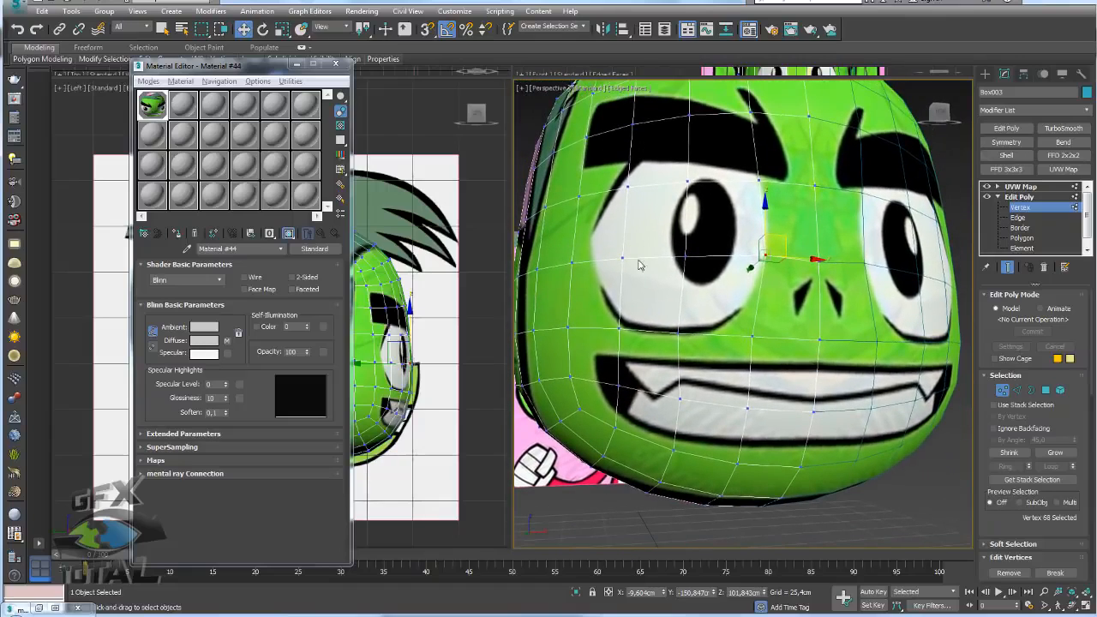
pyautogui.keyDown('alt'); pyautogui.moveTo(811, 347); pyautogui.dragTo(797, 296, button='middle'); pyautogui.keyUp('alt')
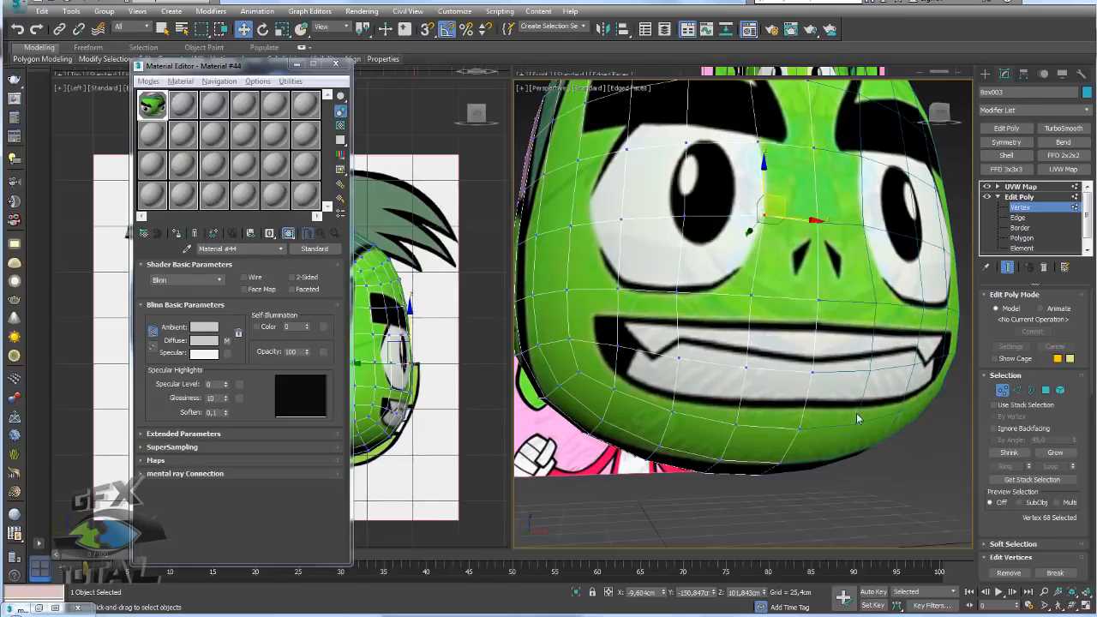
# - Maximize the Perspective viewport beside a widened command panel and close the Material Editor
pyautogui.moveTo(973, 314); pyautogui.dragTo(930, 316)
pyautogui.moveTo(788, 374); pyautogui.dragTo(767, 399, button='middle')
pyautogui.hotkey('alt', 'w')
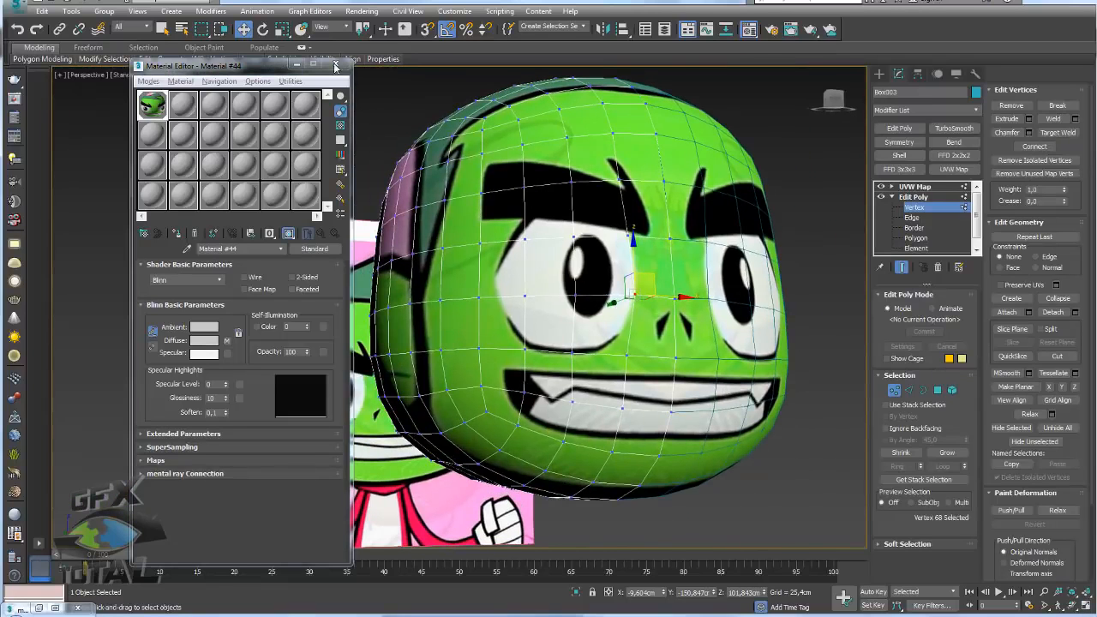
pyautogui.click(335, 67)
pyautogui.moveTo(638, 335); pyautogui.dragTo(557, 307, button='middle')
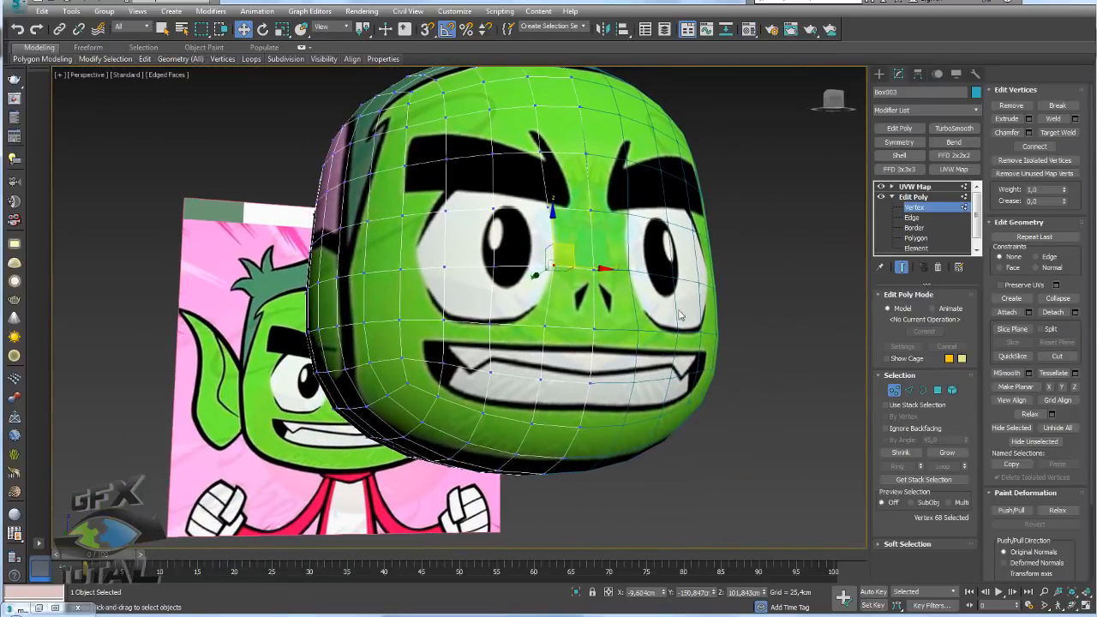
# - Activate the Cut tool and trace points around the mouth outline to plan the cuts
pyautogui.click(1057, 355)
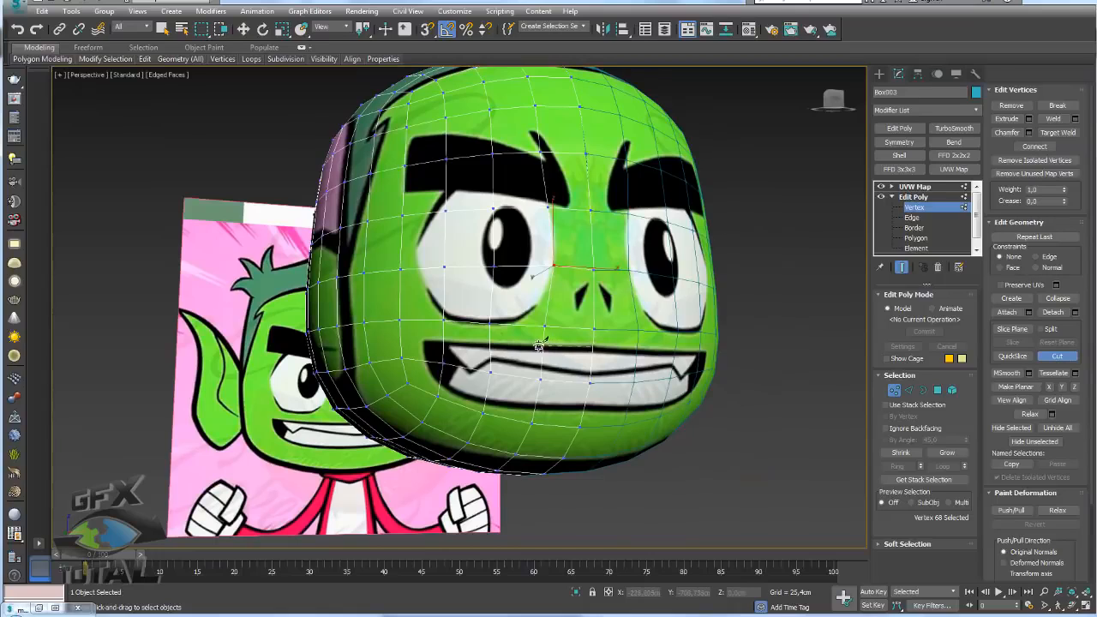
pyautogui.click(541, 345)
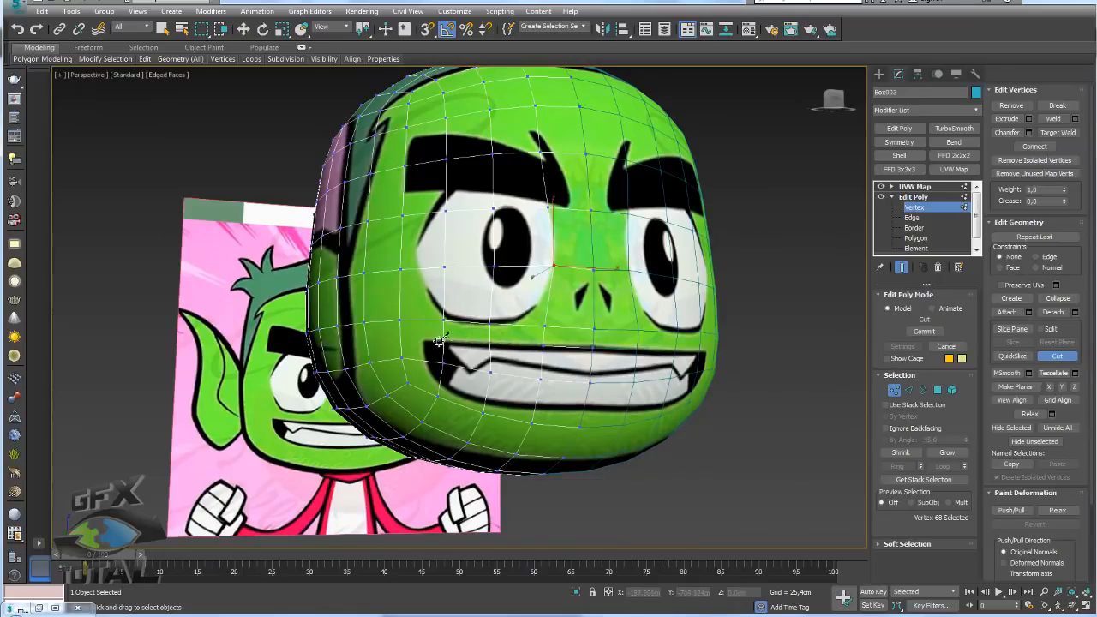
pyautogui.click(435, 388)
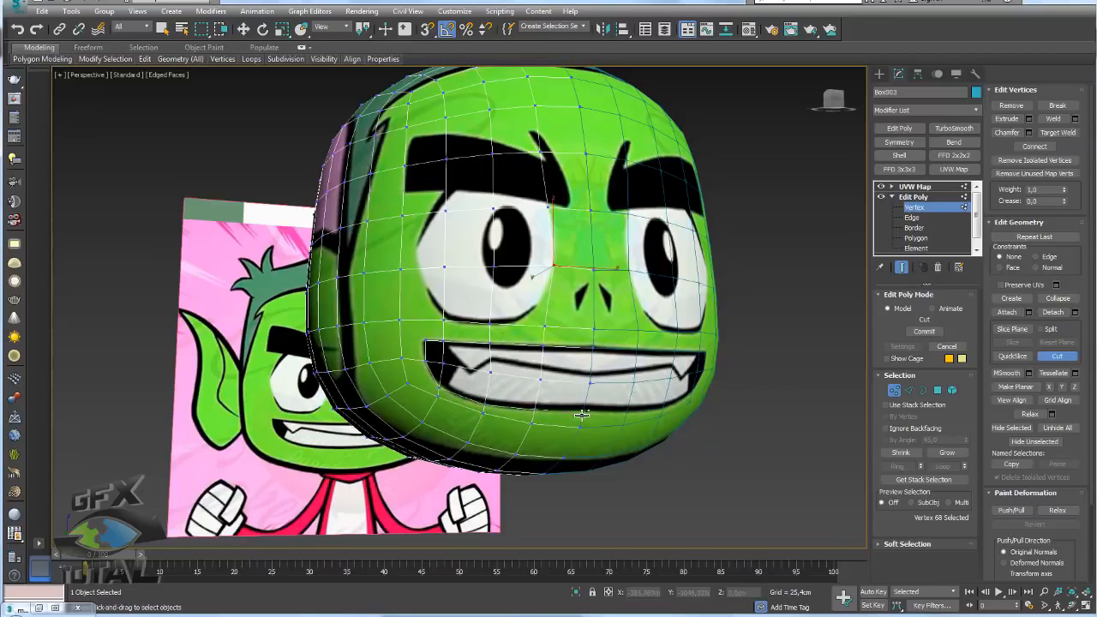
pyautogui.keyDown('alt'); pyautogui.moveTo(627, 383); pyautogui.dragTo(649, 349, button='middle'); pyautogui.keyUp('alt')
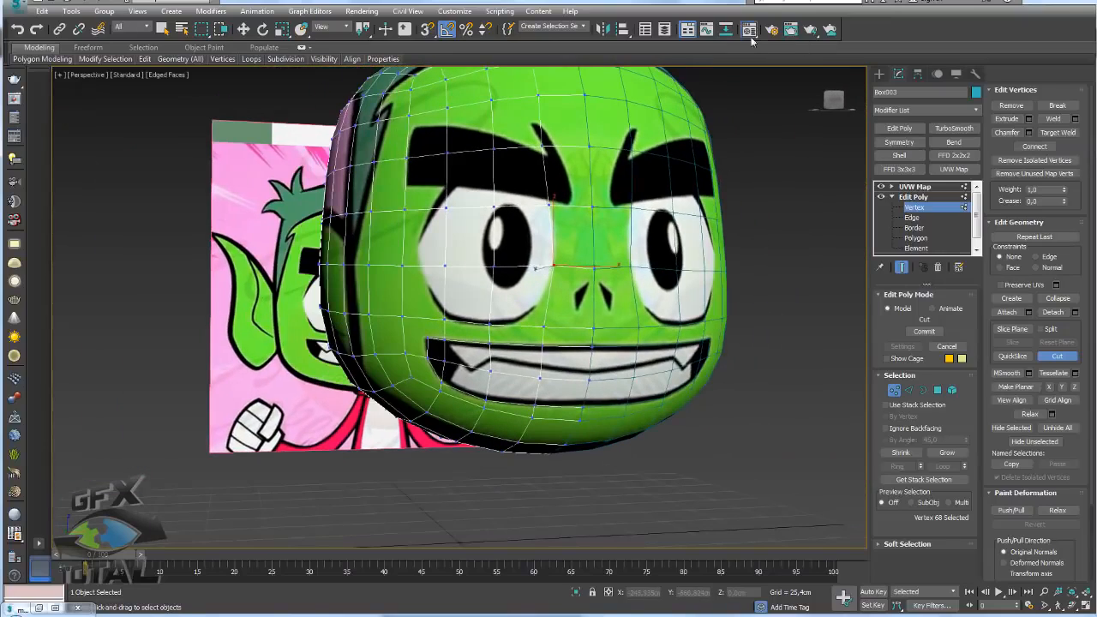
# - Assign an unused default gray material to the opposite half of the head and close the Material Editor
pyautogui.press('m')
pyautogui.moveTo(307, 110); pyautogui.dragTo(647, 243)
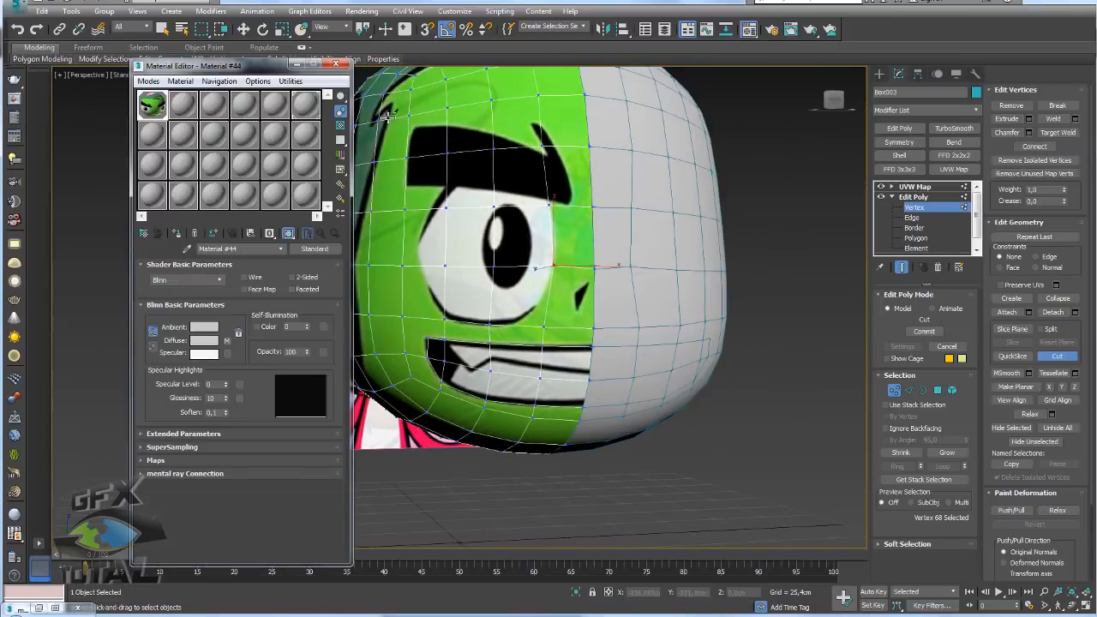
pyautogui.click(341, 66)
pyautogui.keyDown('alt'); pyautogui.moveTo(711, 310); pyautogui.dragTo(668, 319, button='middle'); pyautogui.keyUp('alt')
pyautogui.scroll(3, 344, 336)
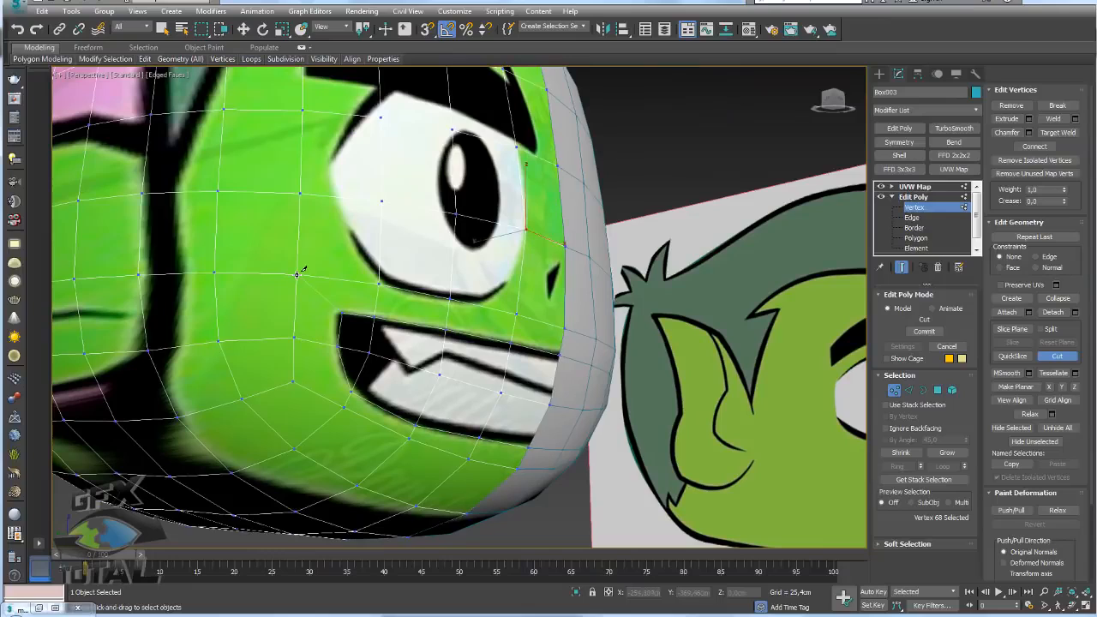
# - End the cut, constrain movement to edges, and move the vertex at the mouth's outer corner onto the mouth outline
pyautogui.rightClick(292, 382)
pyautogui.scroll(5, 295, 385)
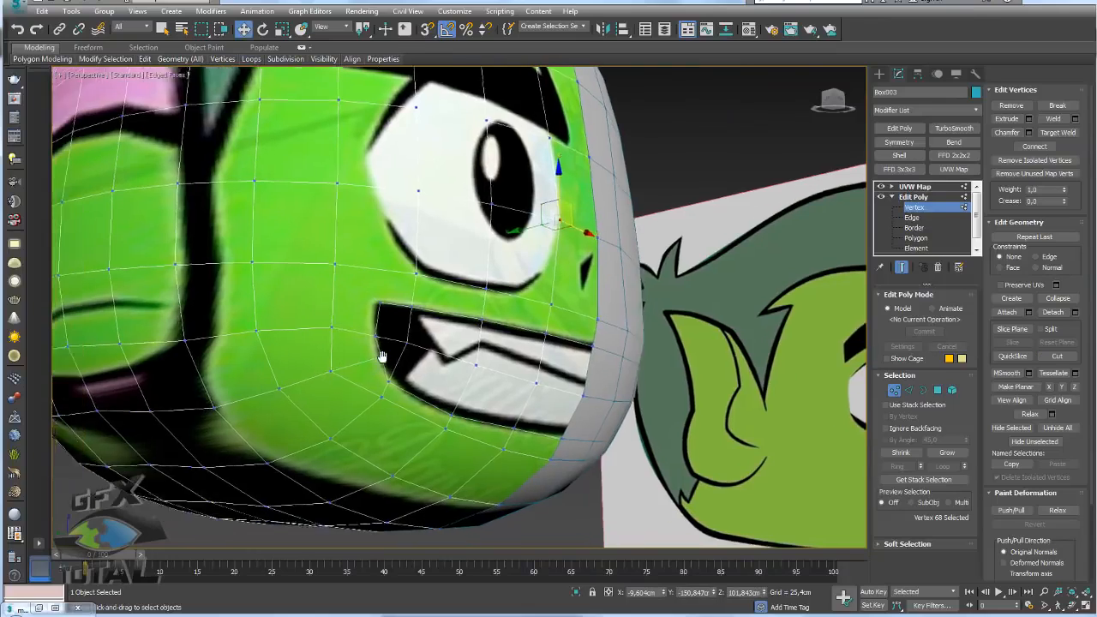
pyautogui.click(413, 337)
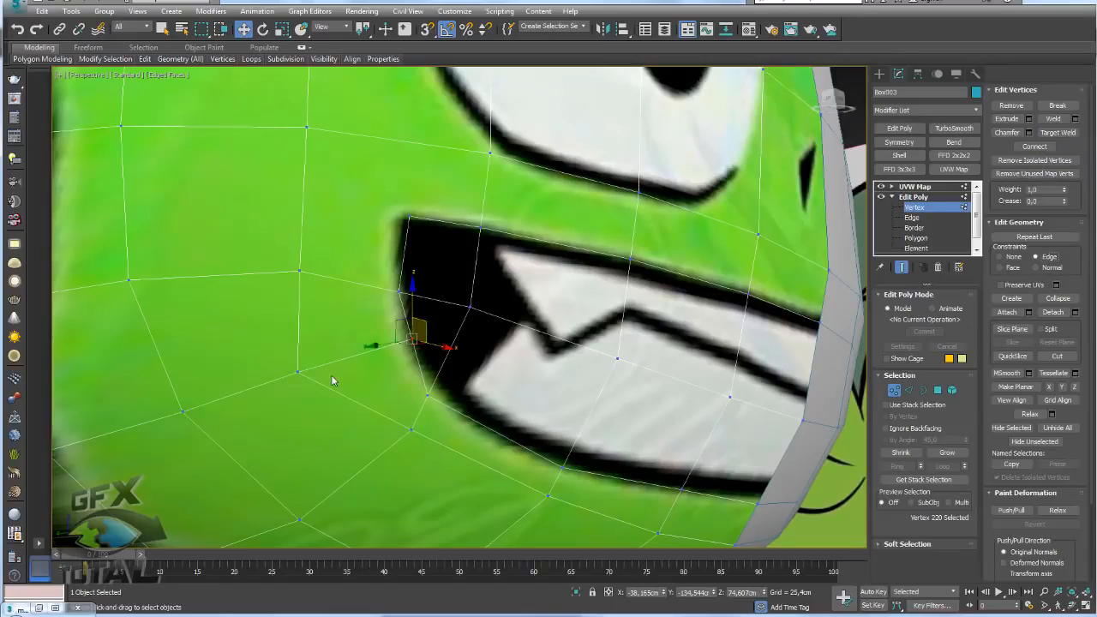
pyautogui.moveTo(425, 323); pyautogui.dragTo(388, 344)
pyautogui.moveTo(387, 344)
pyautogui.keyDown('alt'); pyautogui.mouseDown(button='middle')
pyautogui.moveTo(343, 364)
pyautogui.moveTo(388, 358)
pyautogui.mouseUp(button='middle'); pyautogui.keyUp('alt')
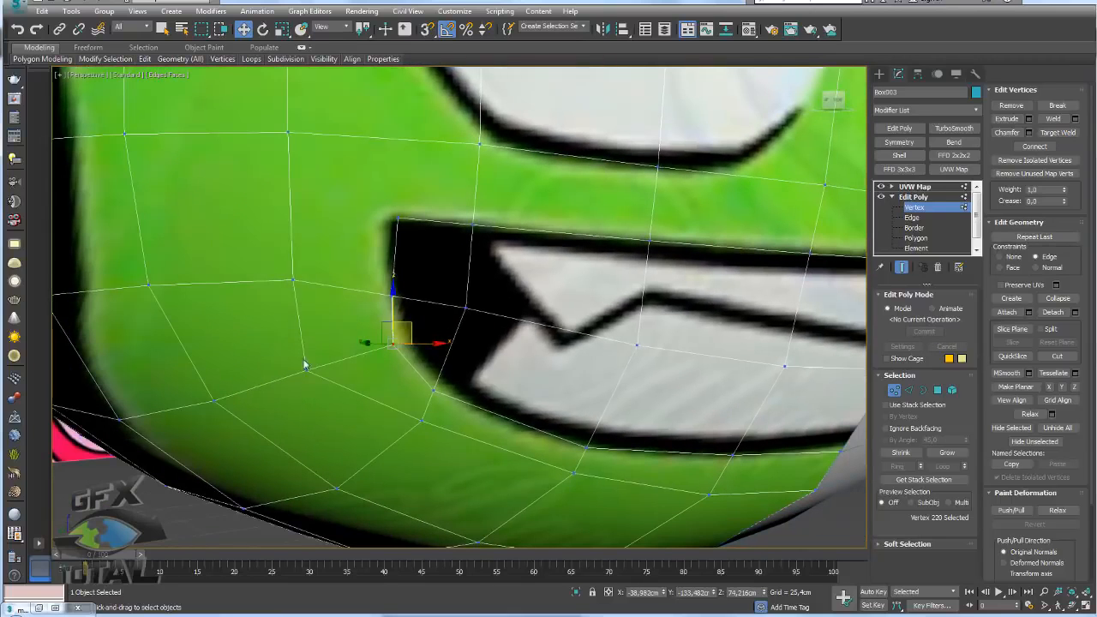
pyautogui.click(1008, 257)
pyautogui.moveTo(414, 324); pyautogui.dragTo(341, 330)
pyautogui.rightClick(342, 331)
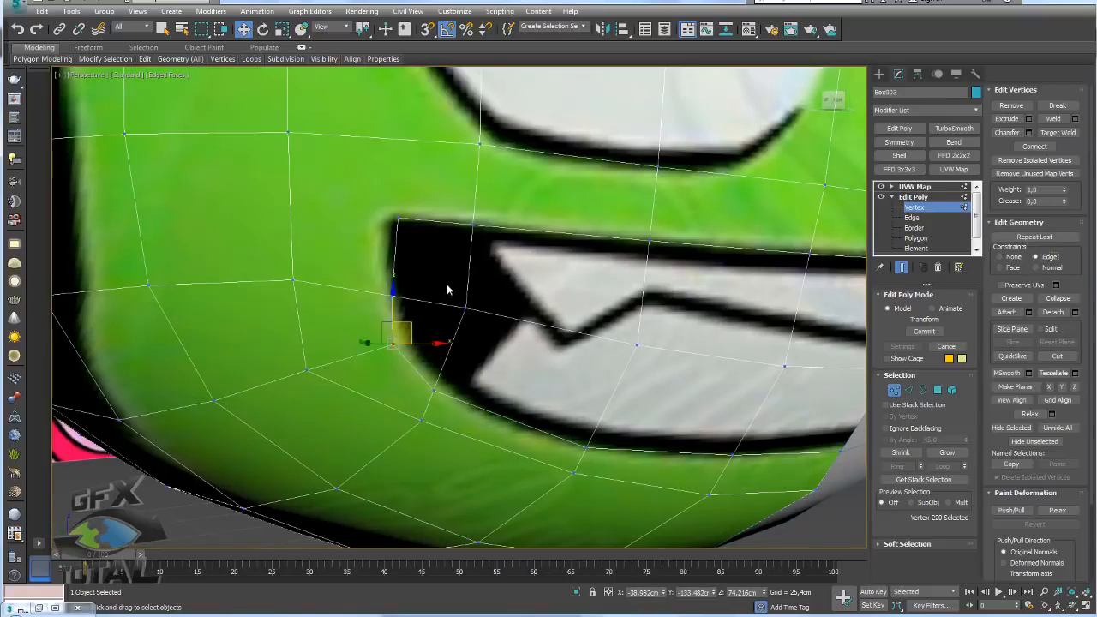
pyautogui.moveTo(411, 319)
pyautogui.mouseDown()
pyautogui.moveTo(428, 321)
pyautogui.moveTo(409, 318)
pyautogui.mouseUp()
# - Cut an edge chain from the eye's inner-edge vertex along its lower inner curve to the edge below the eye
pyautogui.keyDown('alt'); pyautogui.moveTo(410, 319); pyautogui.dragTo(443, 321, button='middle'); pyautogui.keyUp('alt')
pyautogui.scroll(-4, 454, 318)
pyautogui.scroll(-1, 587, 316)
pyautogui.keyDown('alt'); pyautogui.moveTo(588, 316); pyautogui.dragTo(650, 312, button='middle'); pyautogui.keyUp('alt')
pyautogui.scroll(3, 638, 320)
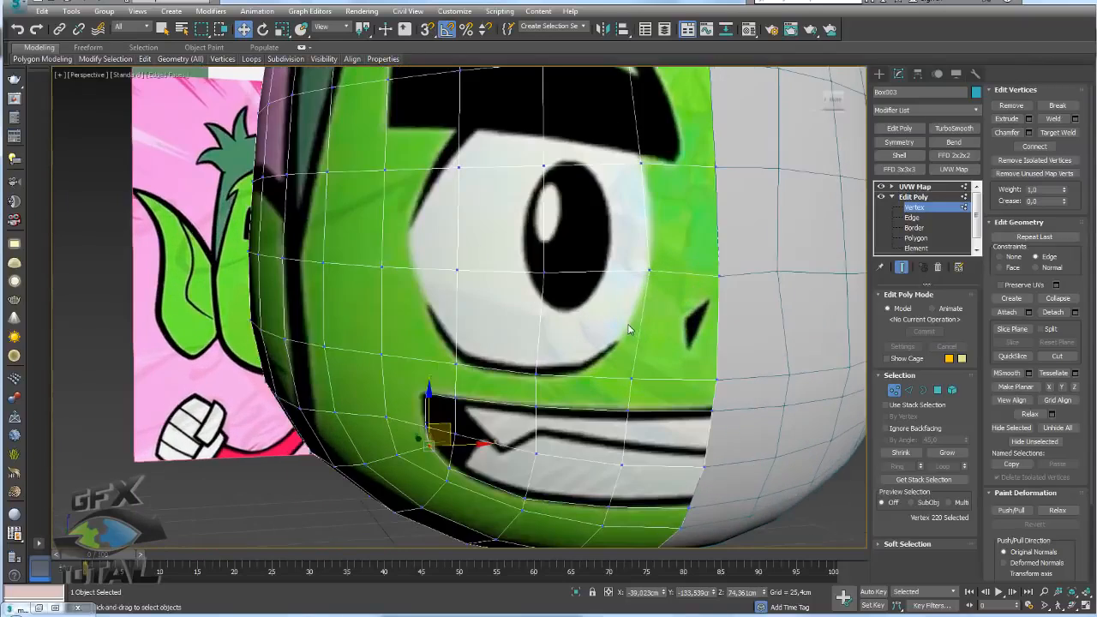
pyautogui.hotkey('alt', 'c')
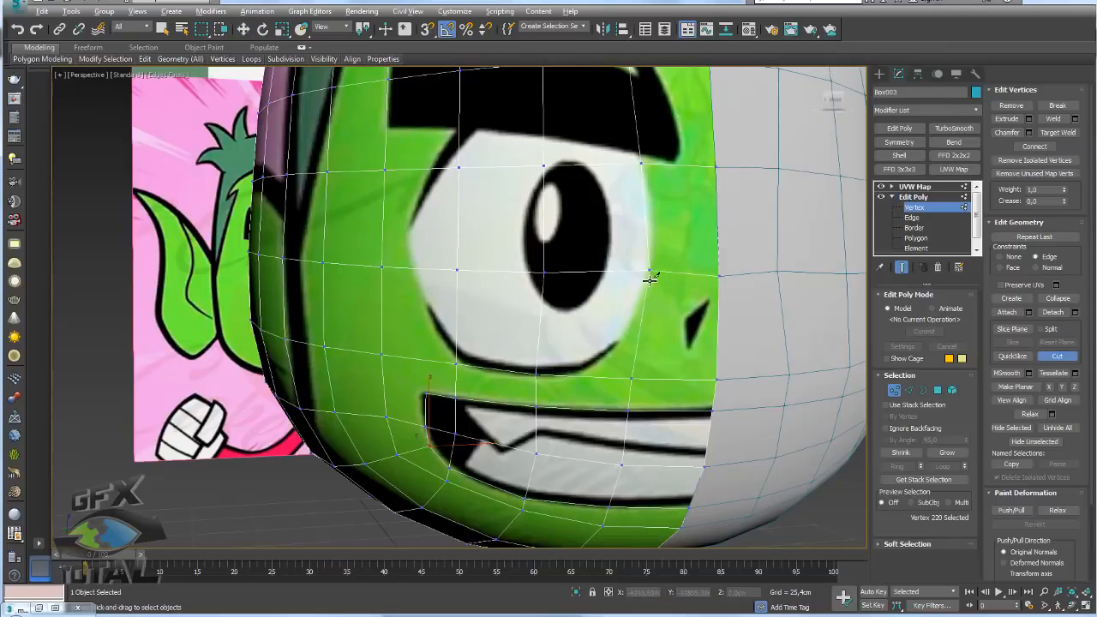
pyautogui.click(648, 271)
pyautogui.click(619, 347)
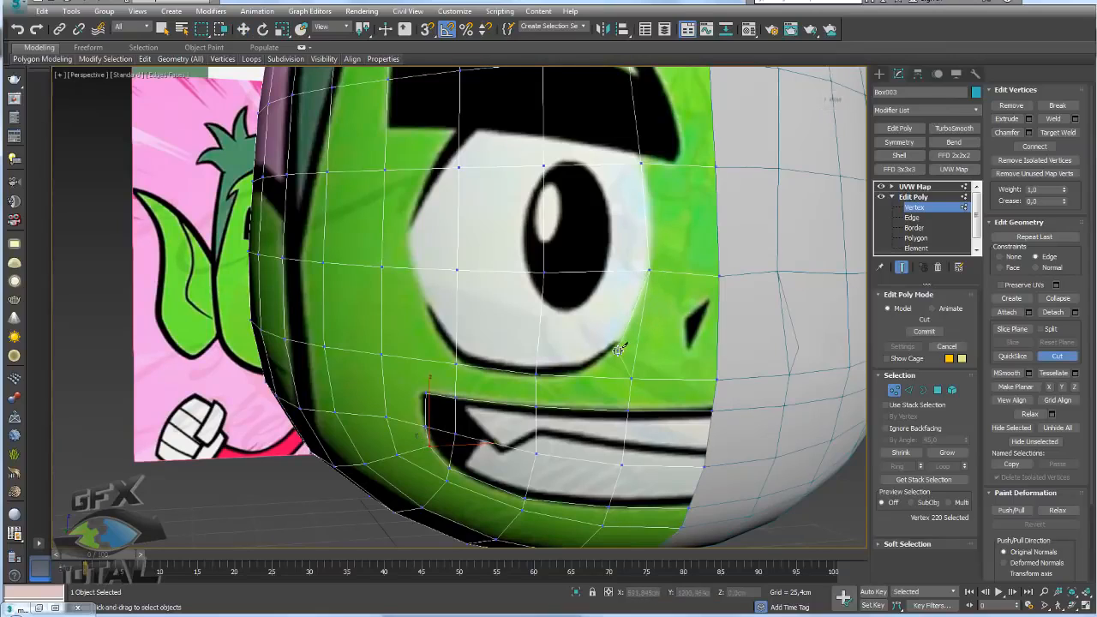
pyautogui.click(570, 375)
# - Cut edges up the eye's outer outline and across the eyebrow, closing the loop at the eye's upper inner vertex
pyautogui.keyDown('alt'); pyautogui.moveTo(450, 341); pyautogui.dragTo(505, 349, button='middle'); pyautogui.keyUp('alt')
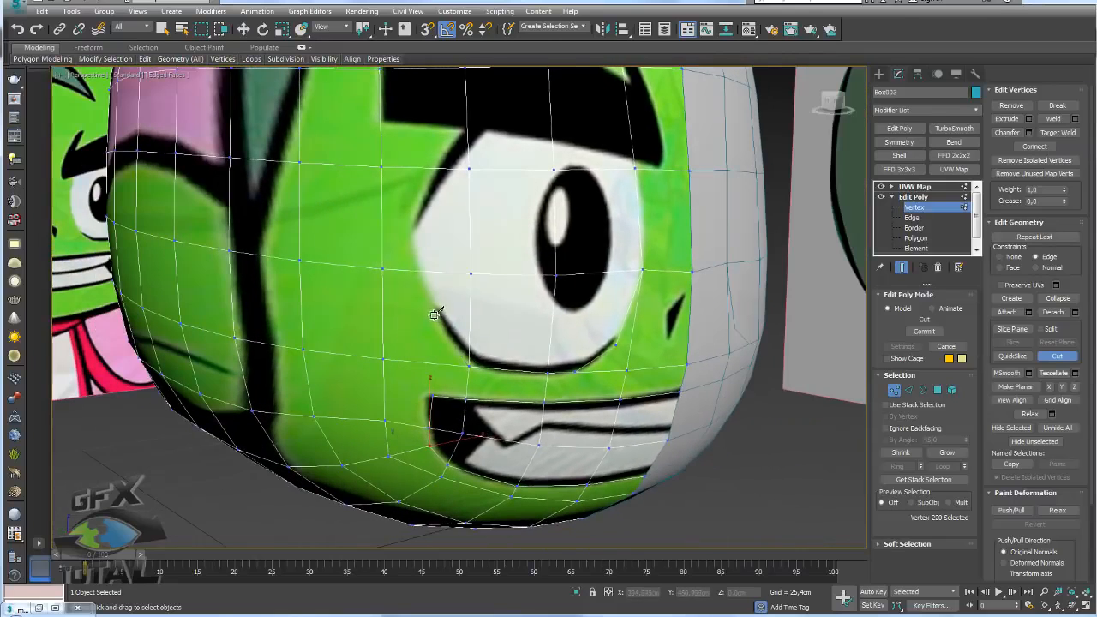
pyautogui.click(417, 269)
pyautogui.click(413, 223)
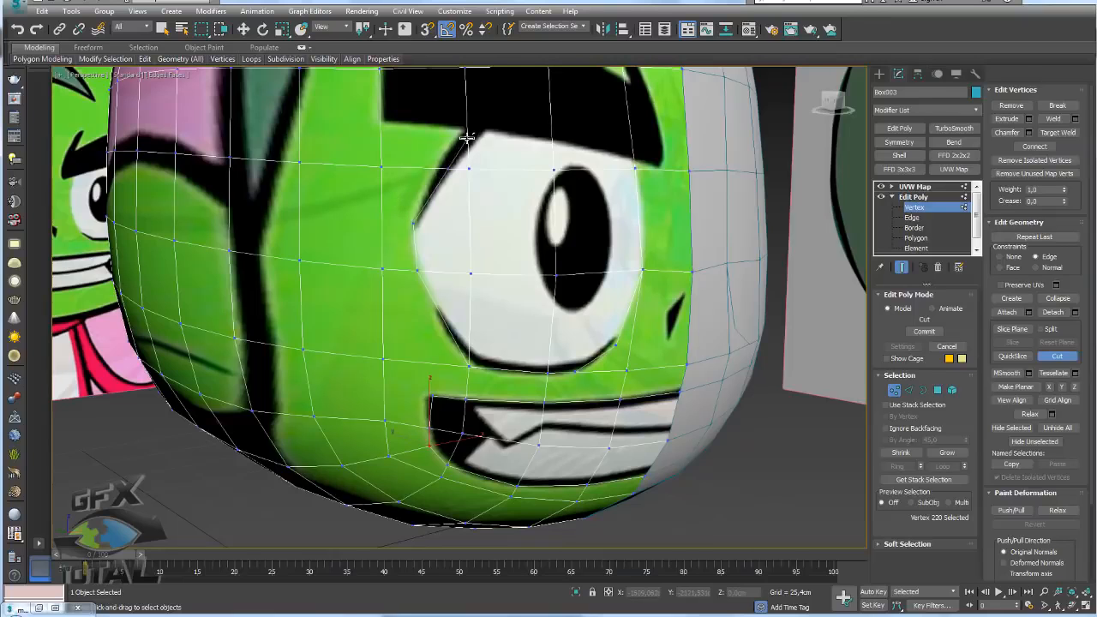
pyautogui.scroll(3, 480, 150)
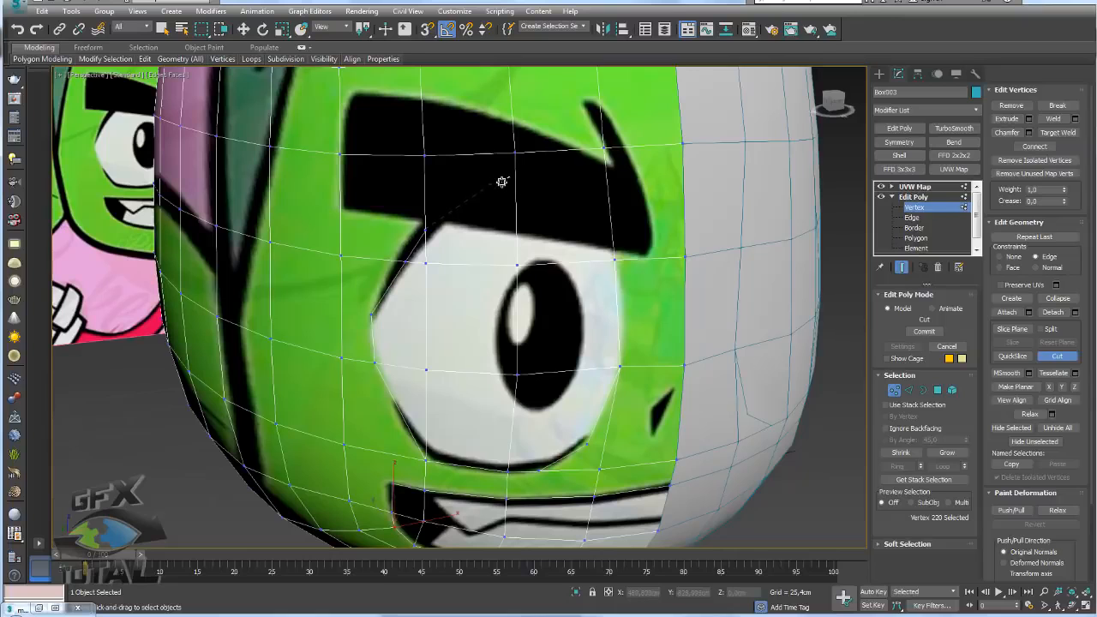
pyautogui.click(487, 185)
pyautogui.click(566, 186)
pyautogui.click(615, 260)
# - Cut edges connecting the two upper corners of the eye loop to the nearest grid vertices in the eyebrow
pyautogui.keyDown('alt'); pyautogui.moveTo(650, 294); pyautogui.dragTo(603, 197, button='middle'); pyautogui.keyUp('alt')
pyautogui.click(570, 191)
pyautogui.click(608, 150)
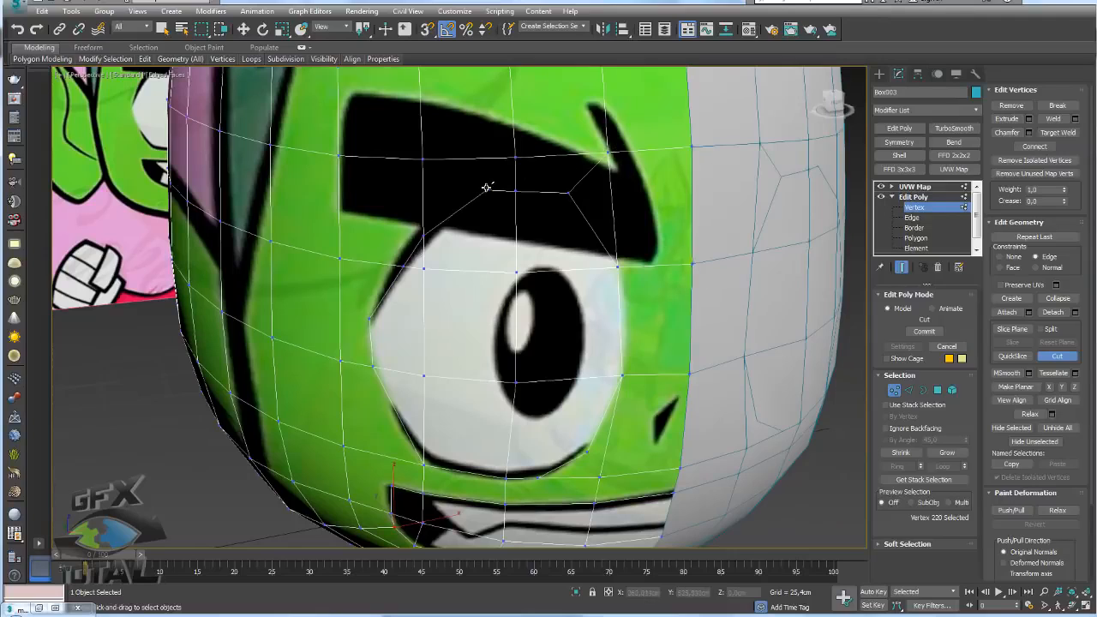
pyautogui.click(422, 158)
# - Target-weld the closely spaced vertices at the eye's upper outer edge into a single outline vertex
pyautogui.keyDown('alt'); pyautogui.moveTo(465, 259); pyautogui.dragTo(445, 247, button='middle'); pyautogui.keyUp('alt')
pyautogui.scroll(3, 445, 248)
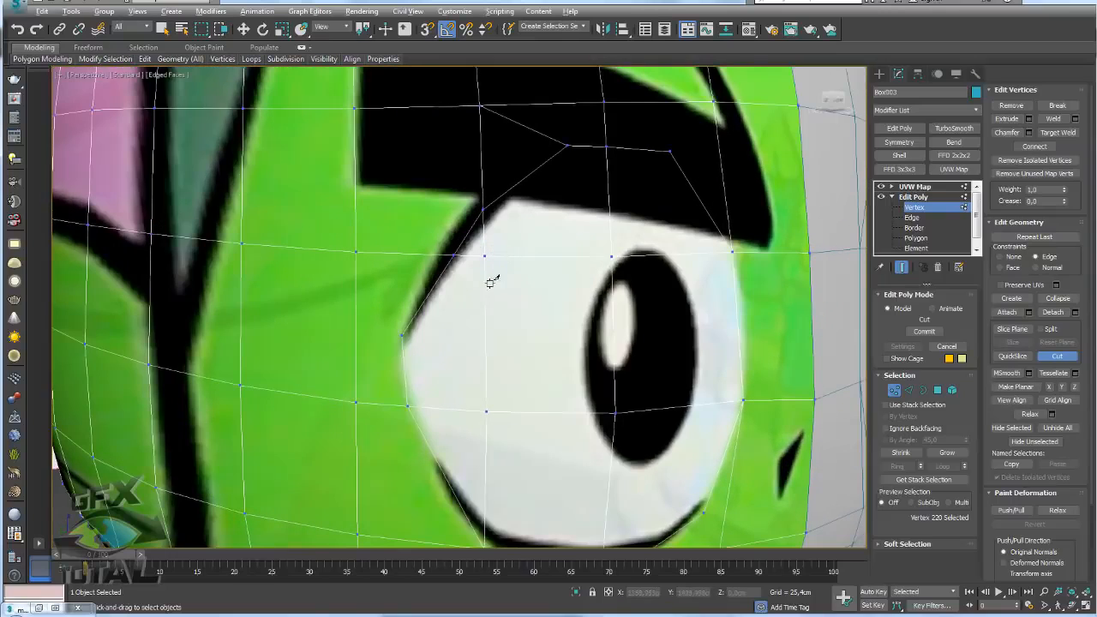
pyautogui.scroll(1, 456, 258)
pyautogui.scroll(-2, 456, 258)
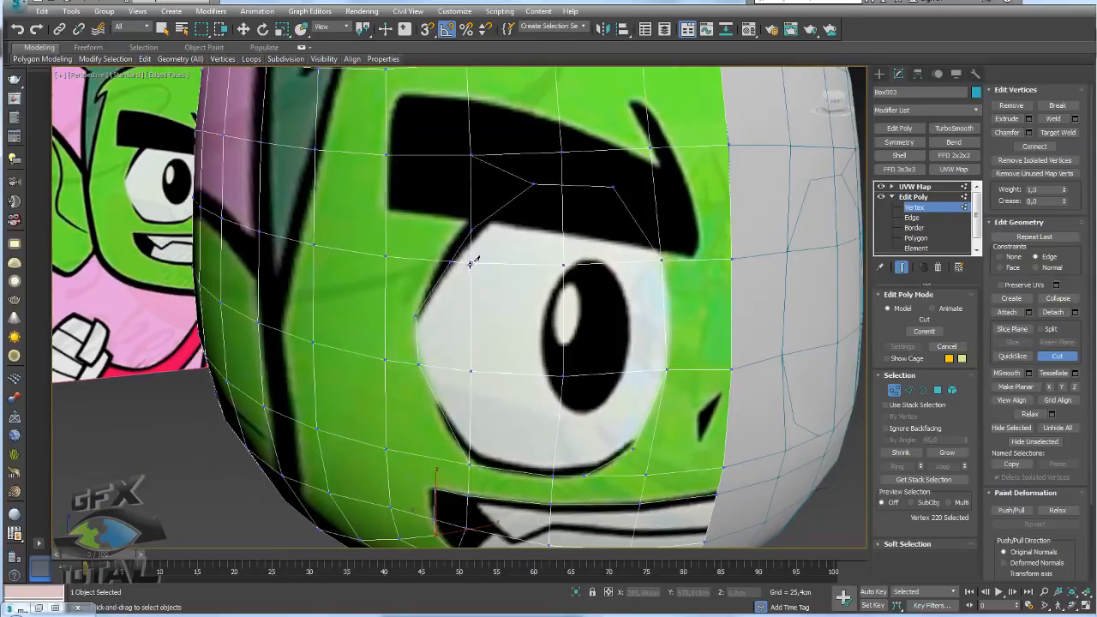
pyautogui.press('w')
pyautogui.click(1057, 131)
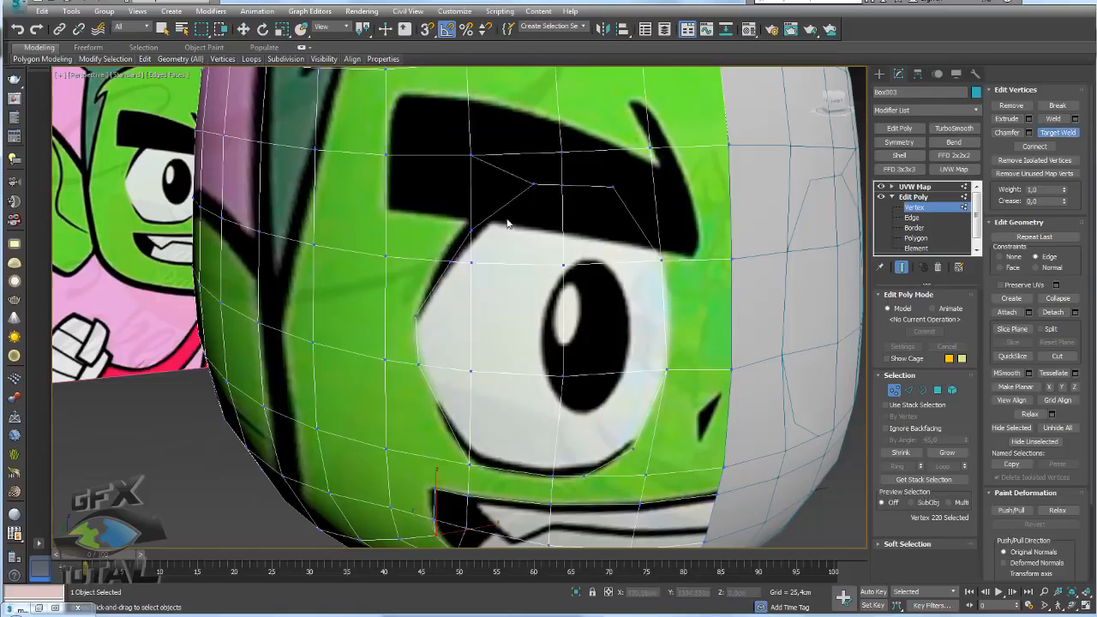
pyautogui.click(472, 230)
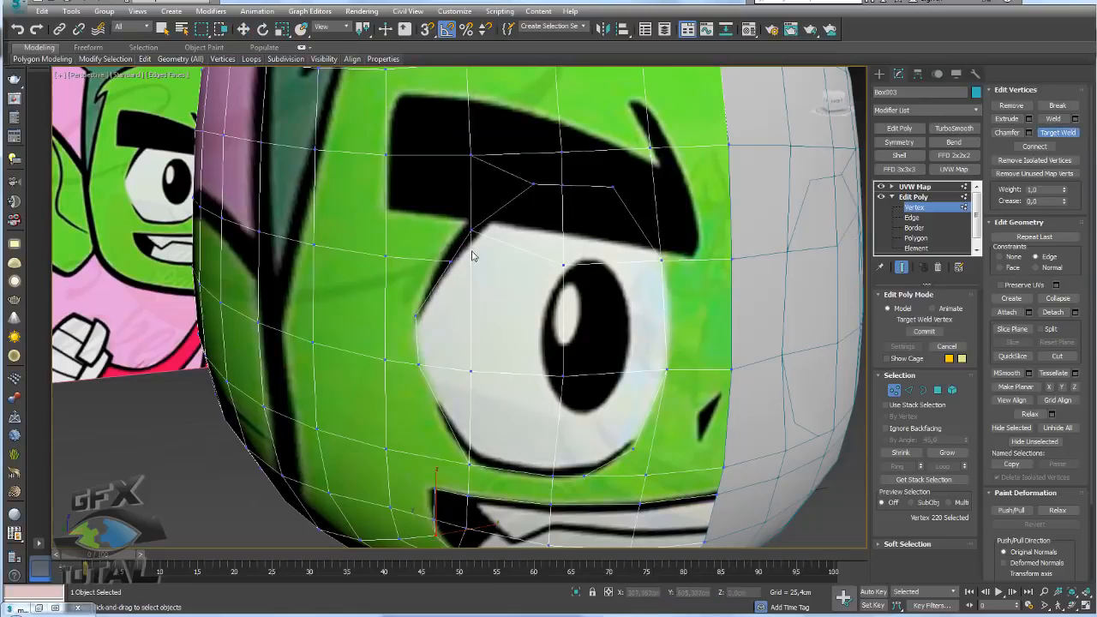
pyautogui.click(454, 262)
pyautogui.press('w')
# - Move the welded vertex at the eye's upper outer edge up along the eye outline
pyautogui.click(453, 262)
pyautogui.keyDown('alt'); pyautogui.moveTo(454, 263); pyautogui.dragTo(467, 257, button='middle'); pyautogui.keyUp('alt')
pyautogui.moveTo(443, 243); pyautogui.dragTo(454, 219)
# - Cut an edge from the cheek vertex to the lower outer outline of the eye
pyautogui.keyDown('alt'); pyautogui.moveTo(474, 299); pyautogui.dragTo(550, 291, button='middle'); pyautogui.keyUp('alt')
pyautogui.moveTo(553, 339); pyautogui.dragTo(558, 285, button='middle')
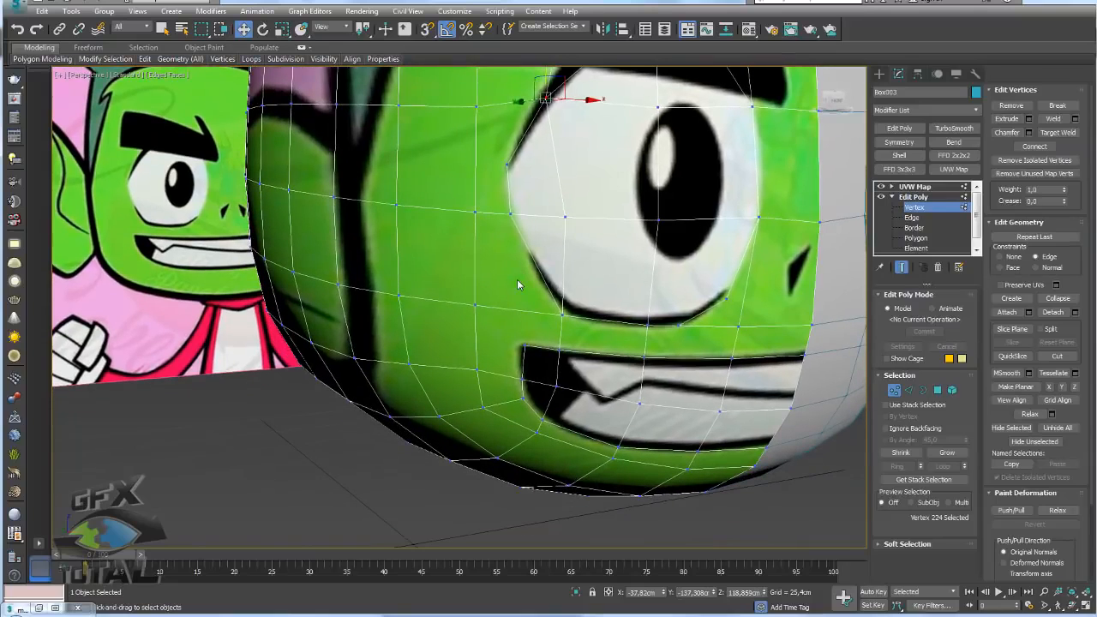
pyautogui.hotkey('alt', 'c')
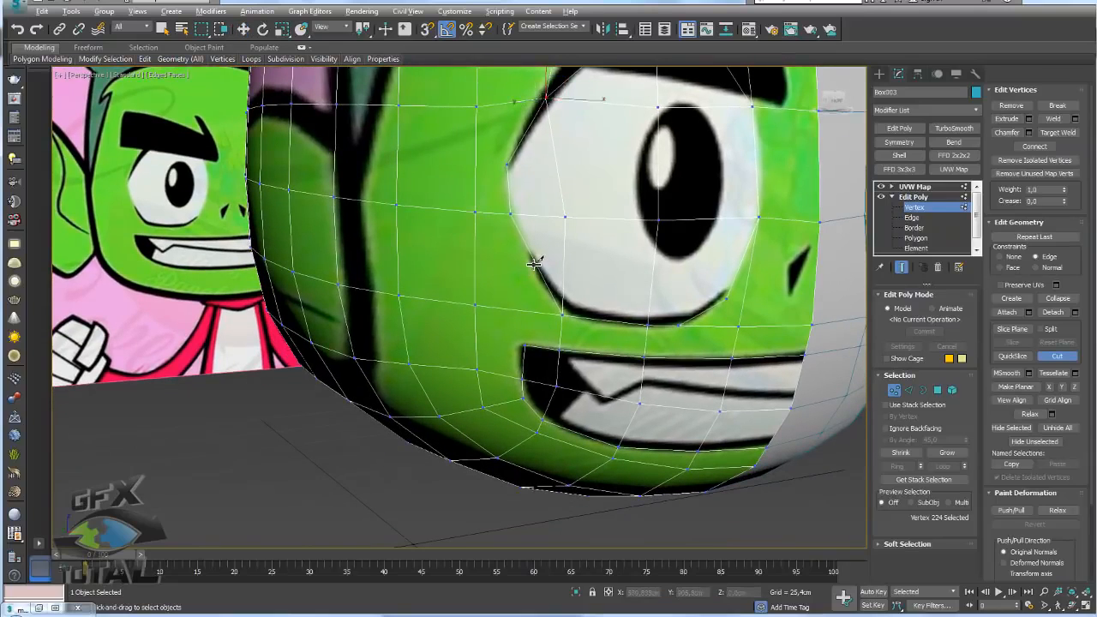
pyautogui.click(475, 304)
pyautogui.click(538, 264)
pyautogui.rightClick(538, 264)
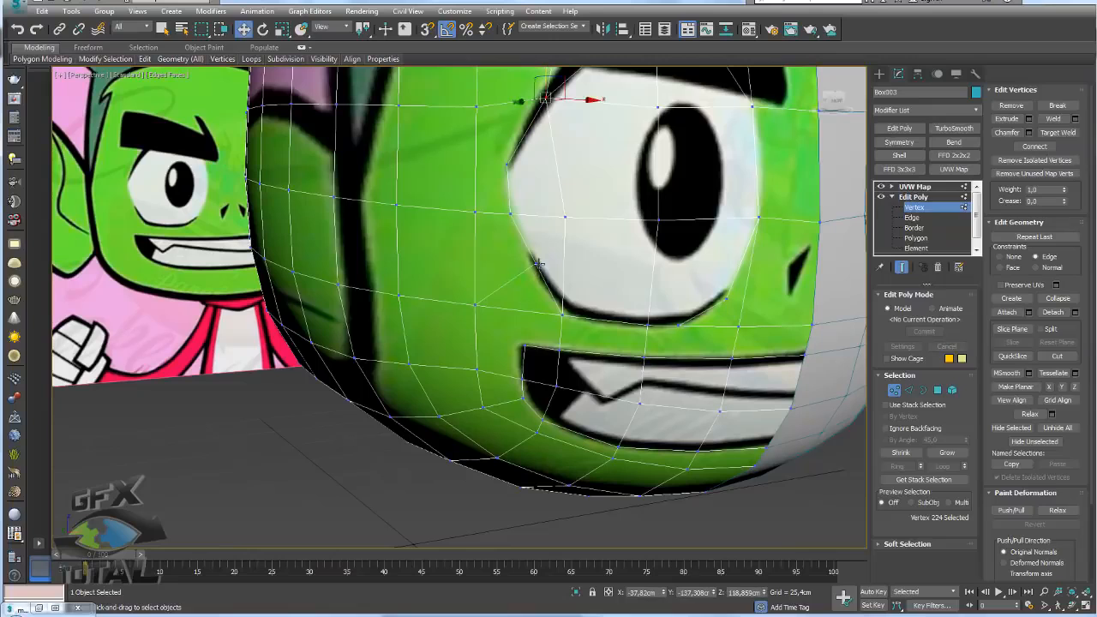
# - Slide the vertices along the eye's lower outer curve and bottom edge to fit the black outline
pyautogui.click(538, 264)
pyautogui.scroll(4, 537, 264)
pyautogui.moveTo(541, 250); pyautogui.dragTo(537, 253)
pyautogui.click(575, 337)
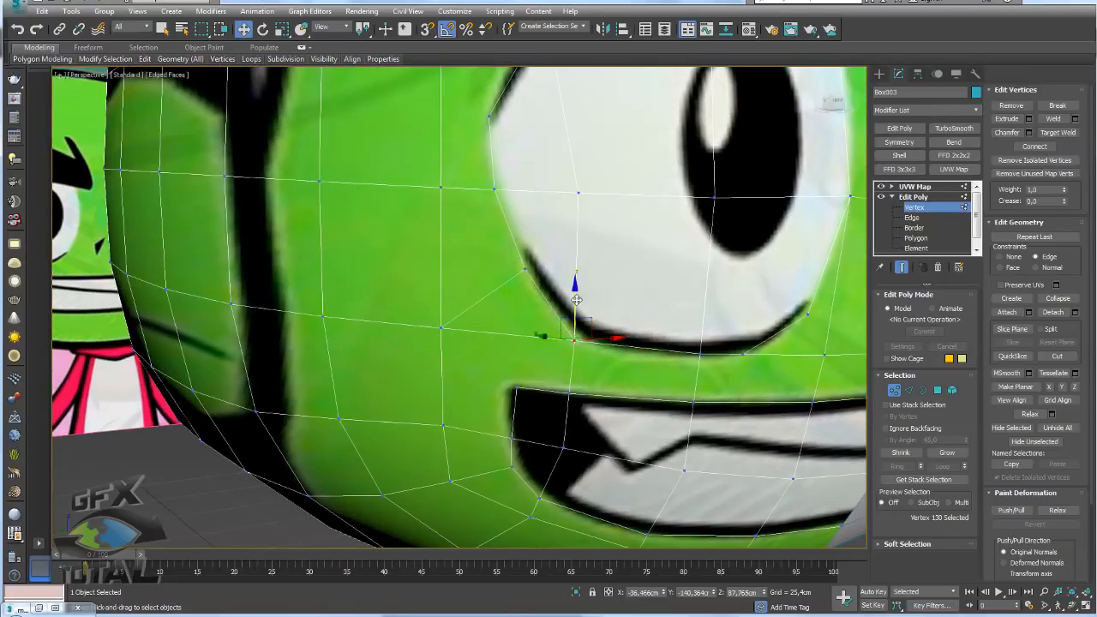
pyautogui.click(701, 354)
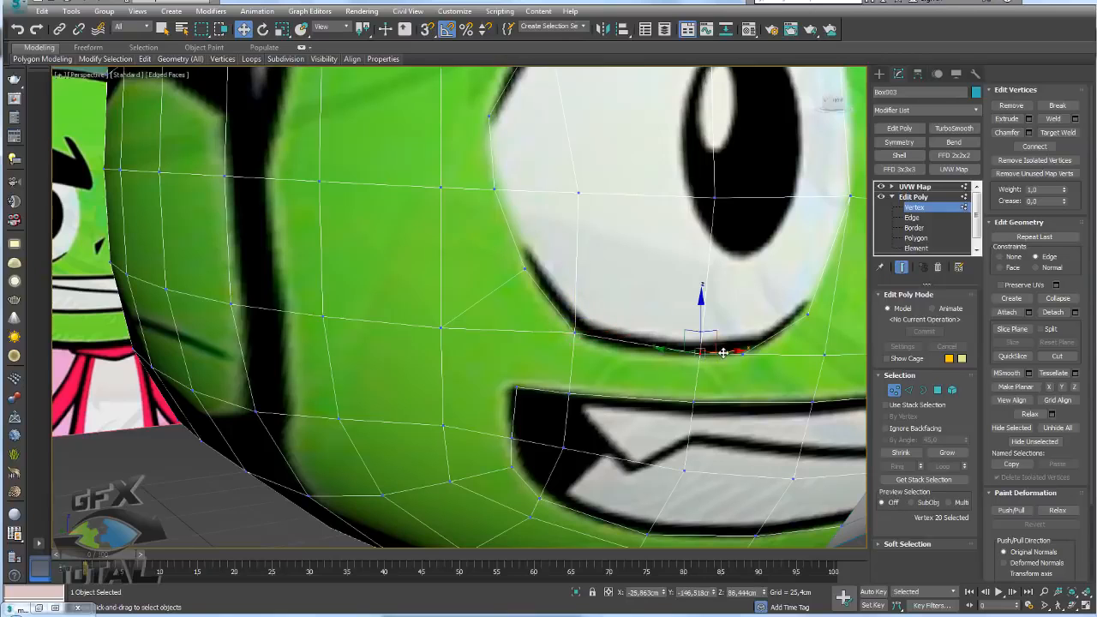
# - Cut an edge from the head's centre seam past the nostril to the eye's lower inner outline vertex
pyautogui.keyDown('alt'); pyautogui.moveTo(711, 360); pyautogui.dragTo(625, 388, button='middle'); pyautogui.keyUp('alt')
pyautogui.scroll(-3, 602, 342)
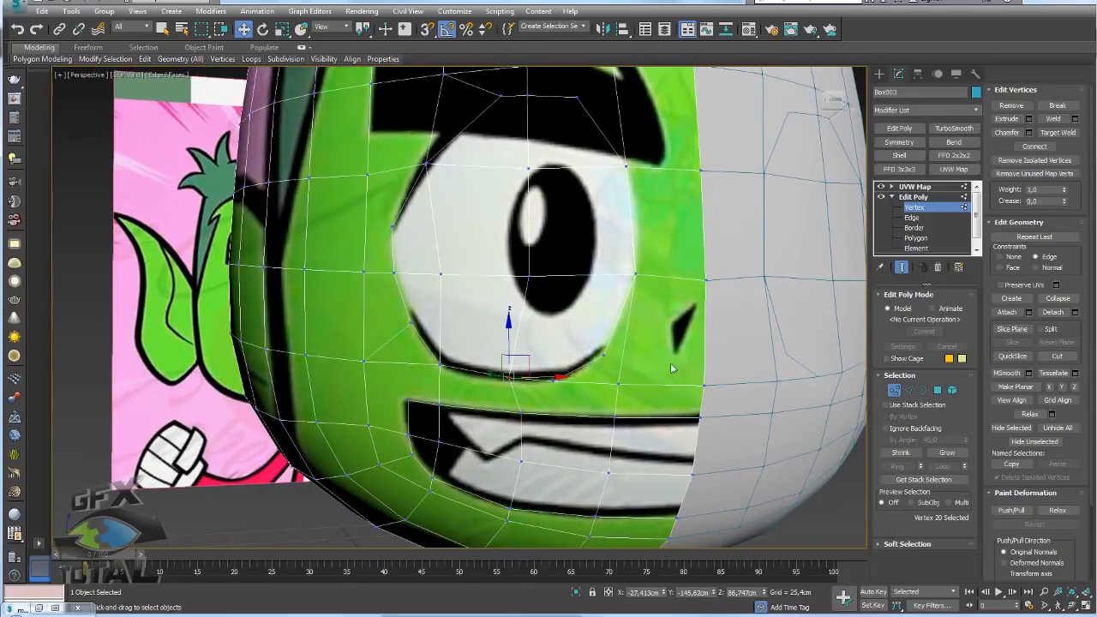
pyautogui.hotkey('alt', 'c')
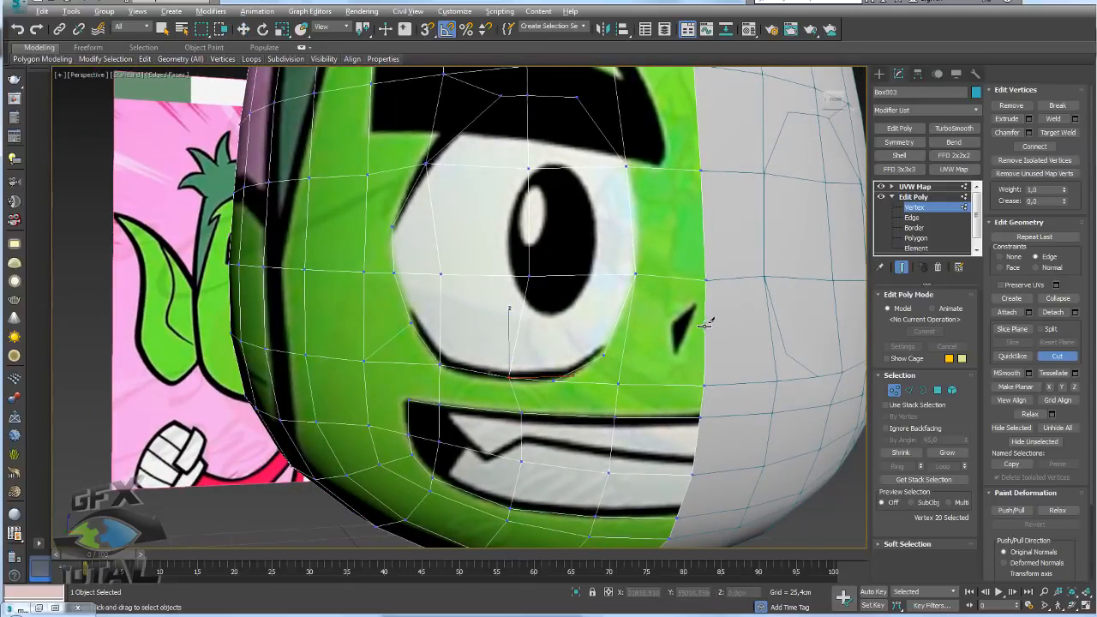
pyautogui.click(626, 341)
pyautogui.click(605, 353)
pyautogui.rightClick(604, 353)
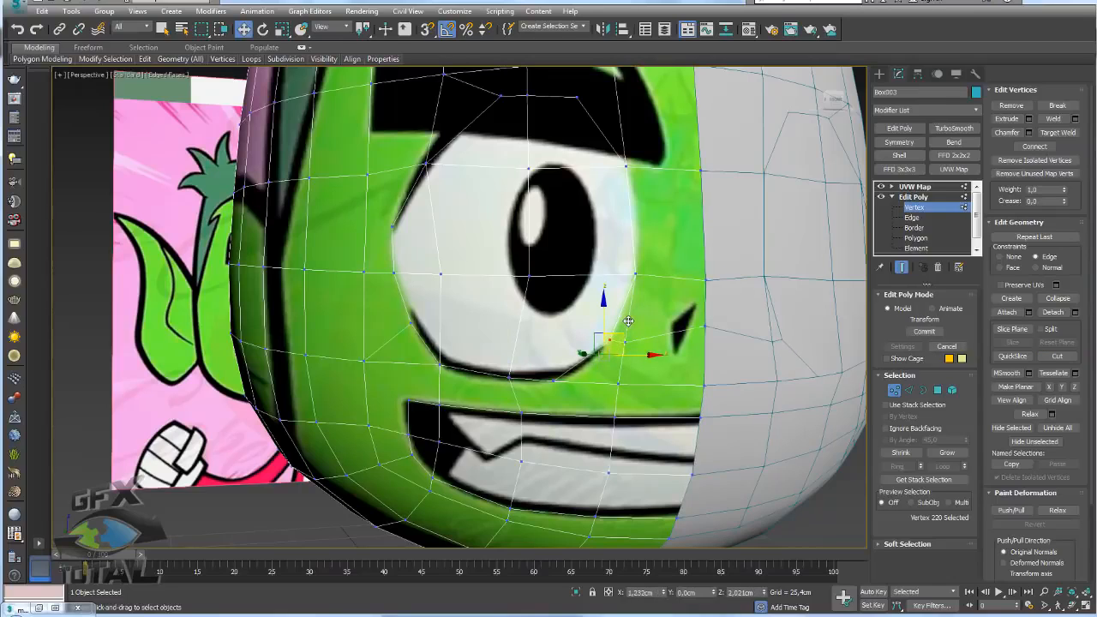
# - Lower the new centre-seam vertex beside the nostril and the eye's inner-edge vertex to even out the edge flow
pyautogui.moveTo(639, 338)
pyautogui.keyDown('alt'); pyautogui.mouseDown(button='middle')
pyautogui.moveTo(651, 341)
pyautogui.moveTo(626, 339)
pyautogui.moveTo(634, 334)
pyautogui.mouseUp(button='middle'); pyautogui.keyUp('alt')
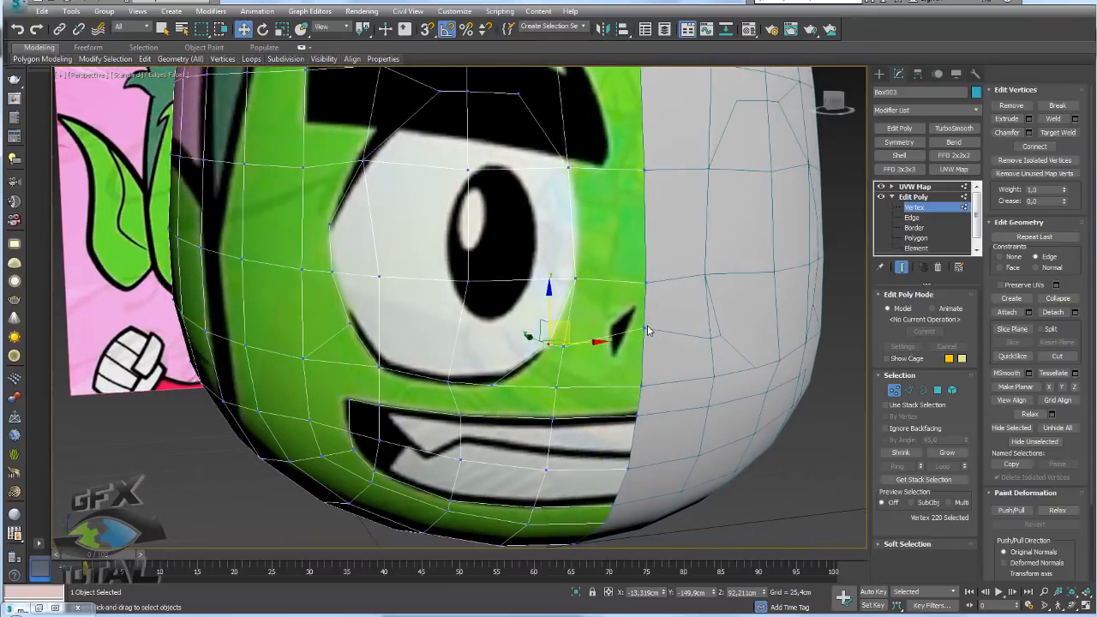
pyautogui.moveTo(646, 293)
pyautogui.mouseDown()
pyautogui.moveTo(645, 310)
pyautogui.moveTo(642, 299)
pyautogui.mouseUp()
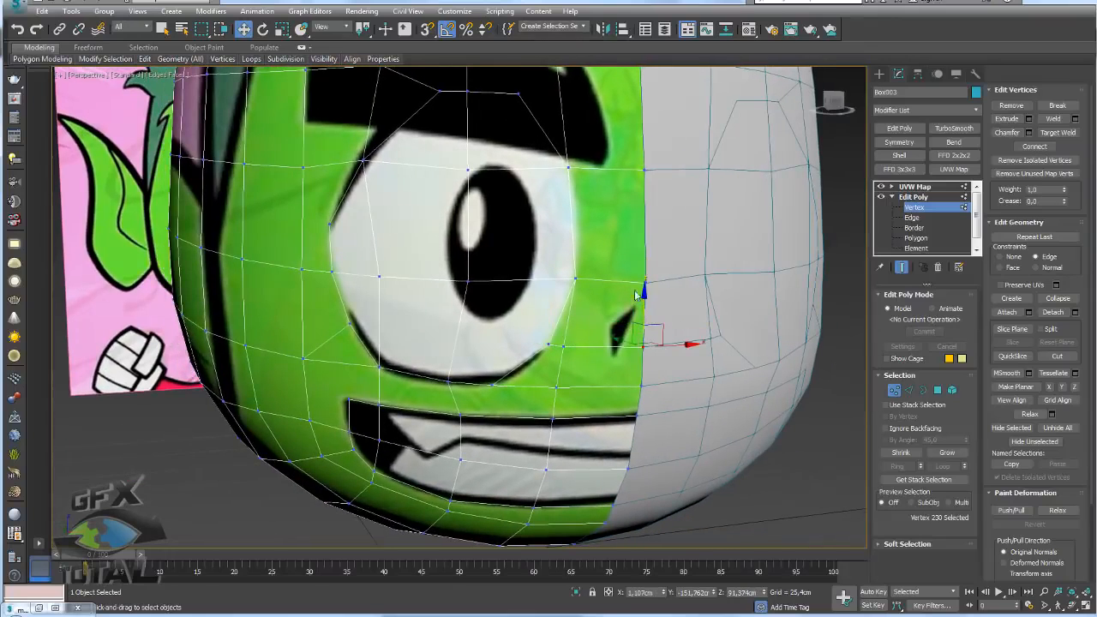
pyautogui.click(573, 279)
pyautogui.moveTo(573, 279); pyautogui.dragTo(571, 296)
# - Cut an edge from the centre seam to the eye's upper inner edge and position the new vertex on the outline
pyautogui.hotkey('alt', 'c')
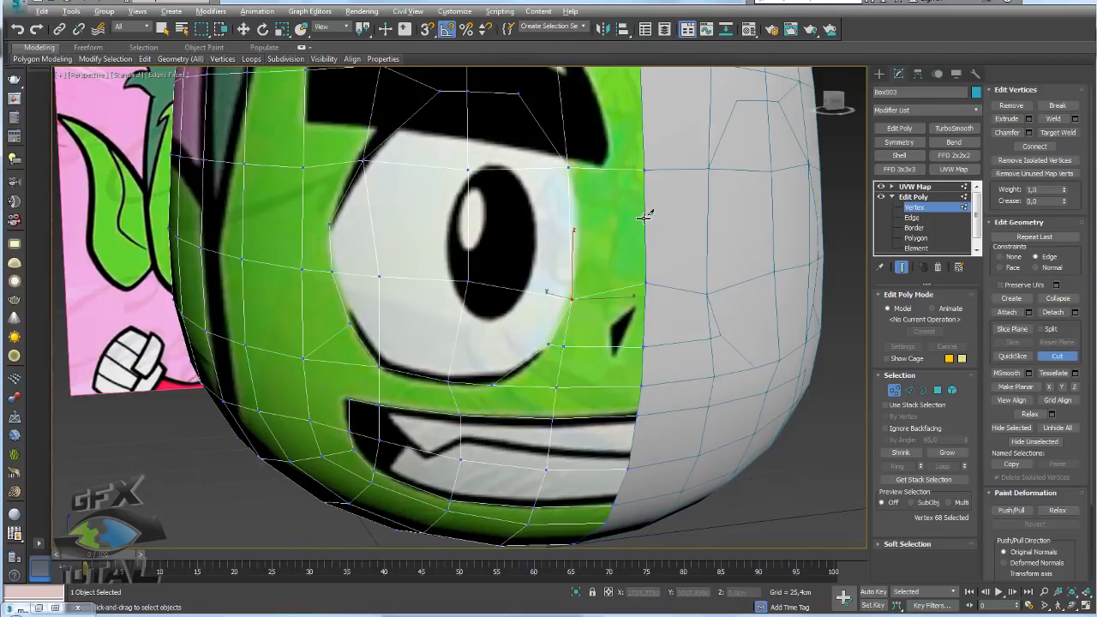
pyautogui.click(572, 229)
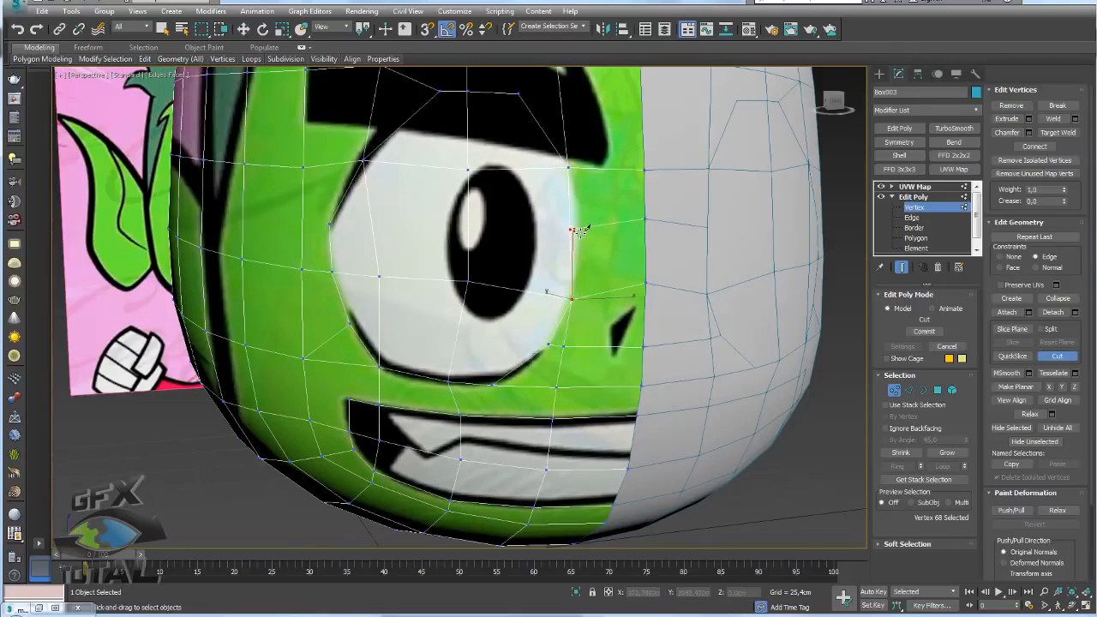
pyautogui.rightClick(581, 231)
pyautogui.press('w')
pyautogui.scroll(-2, 733, 281)
pyautogui.keyDown('alt'); pyautogui.moveTo(732, 282); pyautogui.dragTo(795, 289, button='middle'); pyautogui.keyUp('alt')
pyautogui.keyDown('alt'); pyautogui.moveTo(719, 306); pyautogui.dragTo(598, 278, button='middle'); pyautogui.keyUp('alt')
pyautogui.scroll(5, 593, 247)
pyautogui.scroll(-5, 594, 255)
pyautogui.scroll(3, 607, 232)
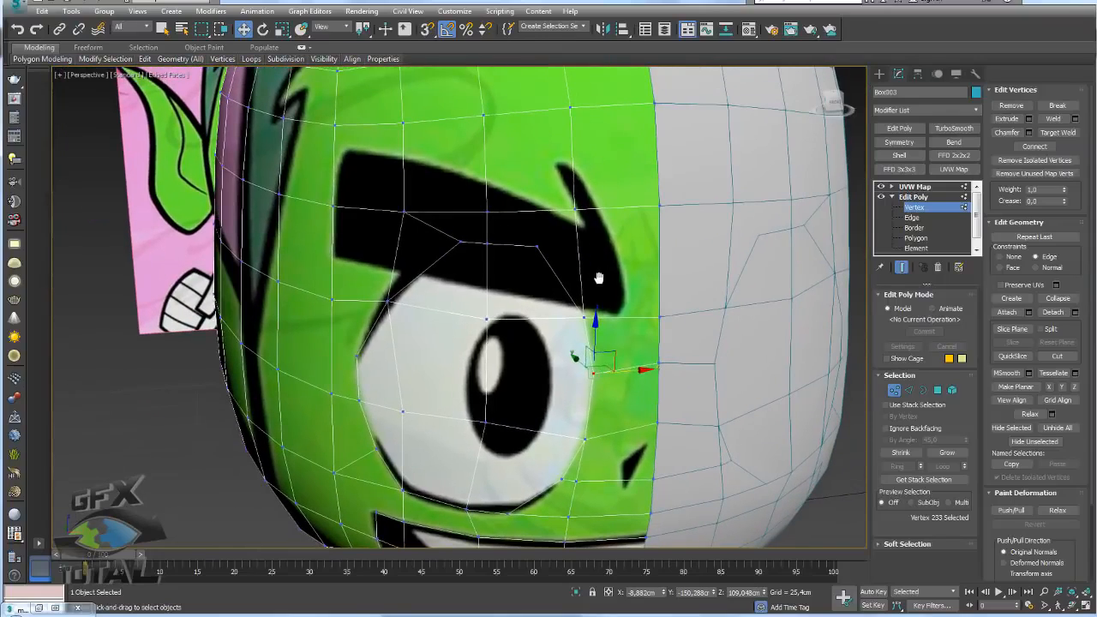
# - Cut short edges from both upper corners of the eye loop up to the edge row crossing the eyebrow
pyautogui.hotkey('alt', 'x')
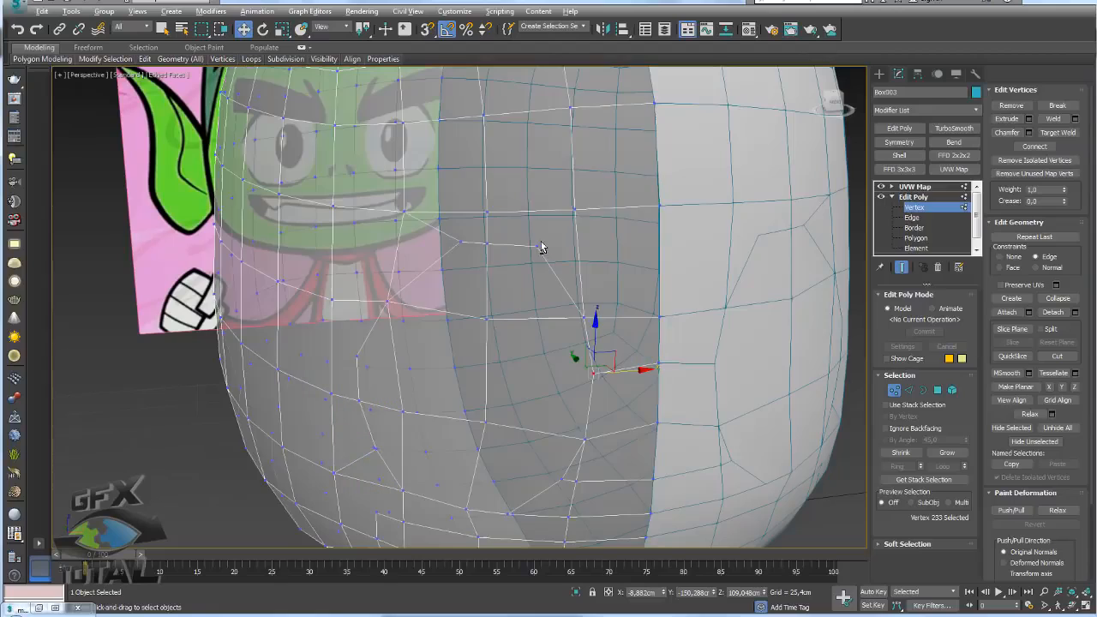
pyautogui.hotkey('alt', 'x')
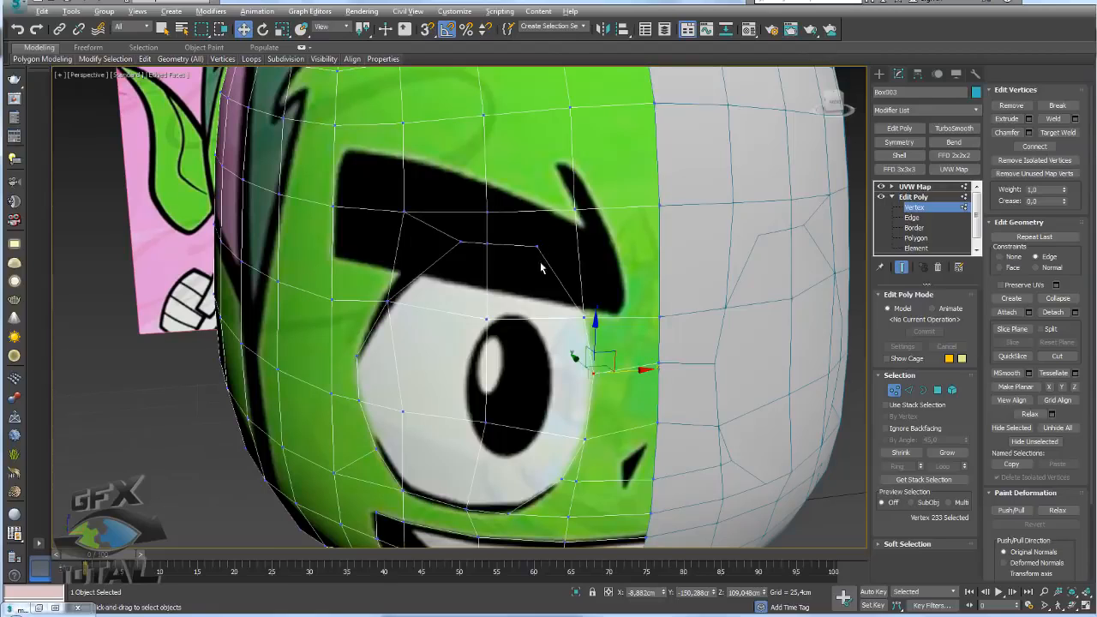
pyautogui.hotkey('alt', 'c')
pyautogui.click(537, 246)
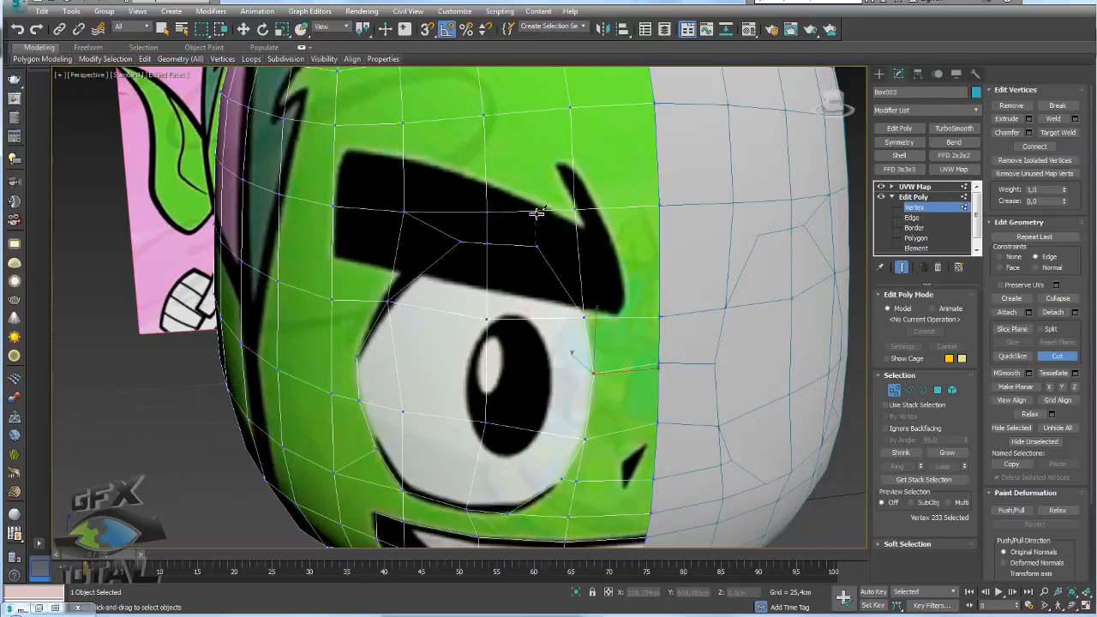
pyautogui.scroll(-5, 536, 214)
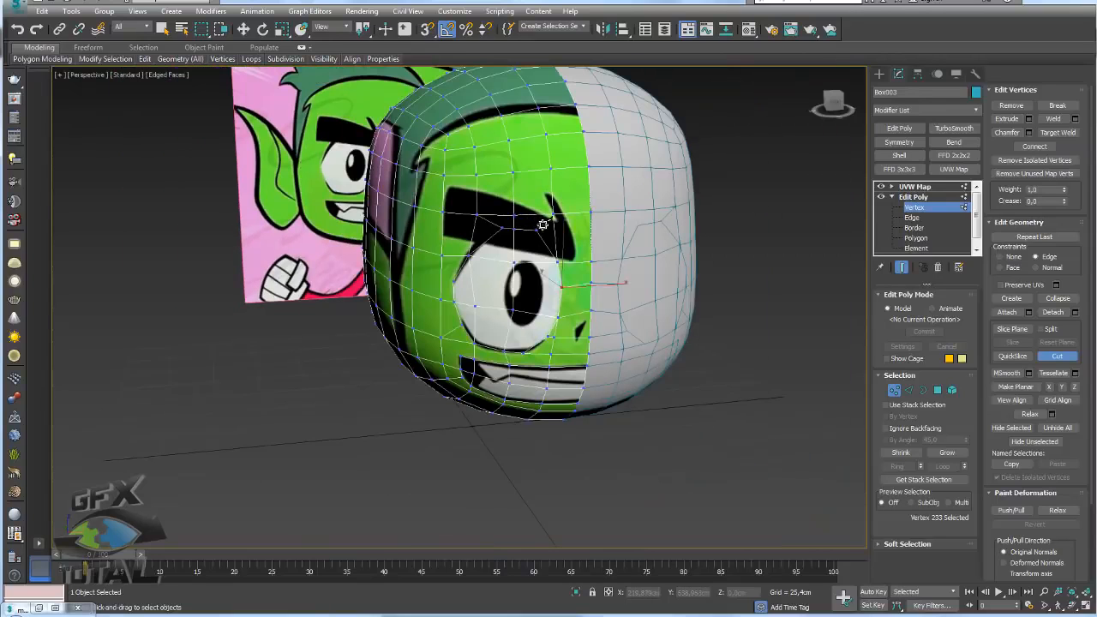
pyautogui.scroll(5, 543, 225)
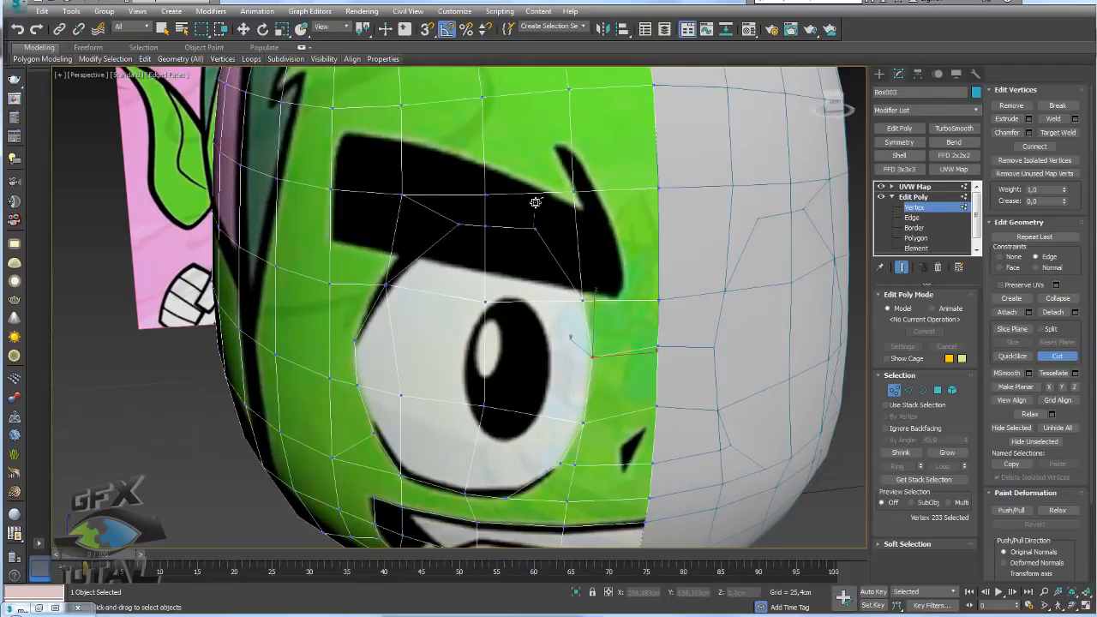
pyautogui.keyDown('alt'); pyautogui.moveTo(453, 183); pyautogui.dragTo(467, 207, button='middle'); pyautogui.keyUp('alt')
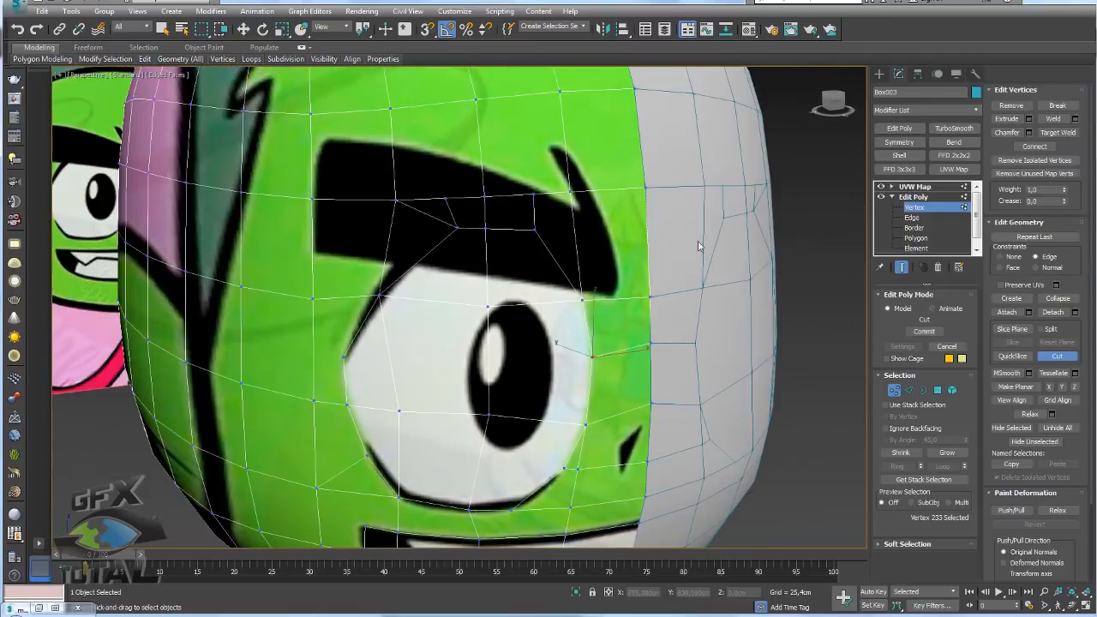
# - Remove the diagonal edge crossing the eyebrow above the eye loop's upper outer corner
pyautogui.click(908, 390)
pyautogui.press('w')
pyautogui.click(426, 215)
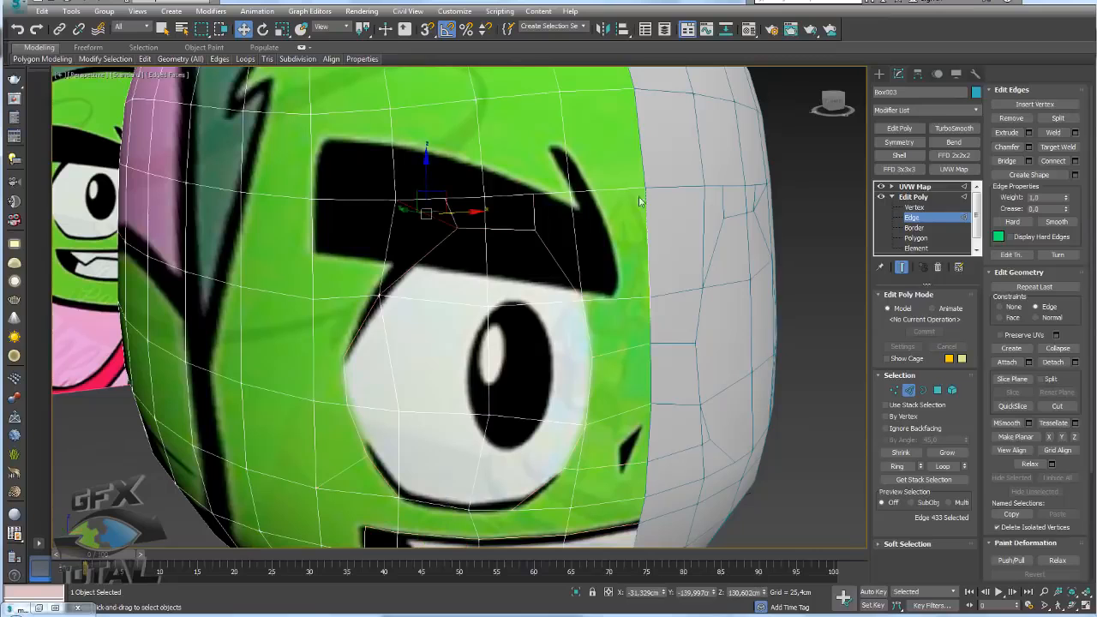
pyautogui.click(1007, 117)
pyautogui.scroll(-5, 622, 247)
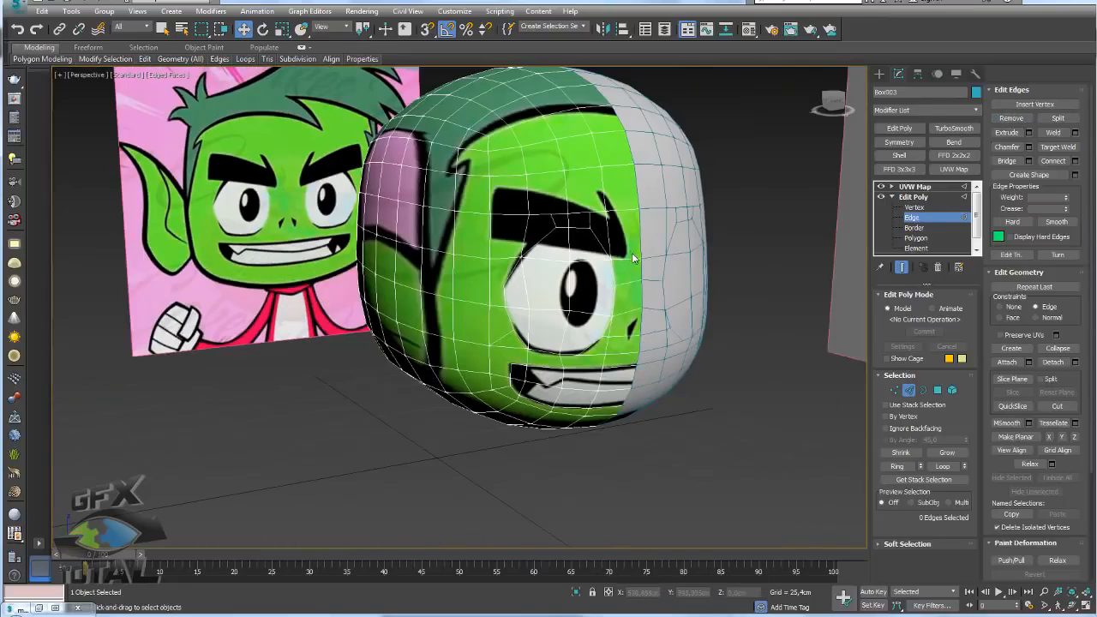
pyautogui.scroll(3, 494, 266)
pyautogui.keyDown('alt'); pyautogui.moveTo(531, 334); pyautogui.dragTo(507, 336, button='middle'); pyautogui.keyUp('alt')
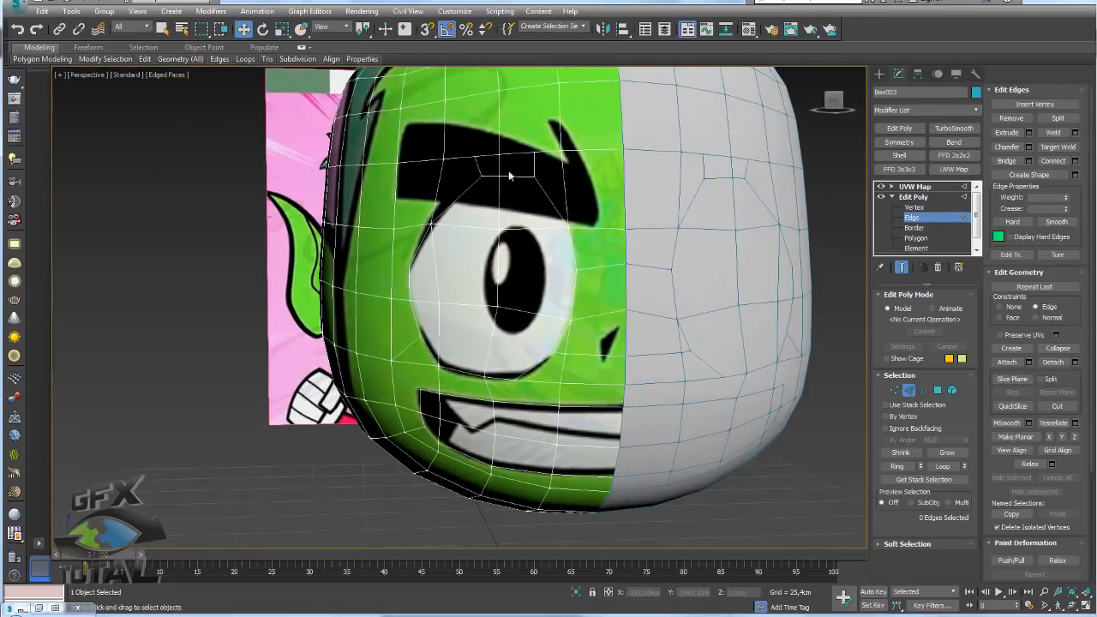
# - Delete all the polygons inside the eye outline to open up the eye hole
pyautogui.click(938, 391)
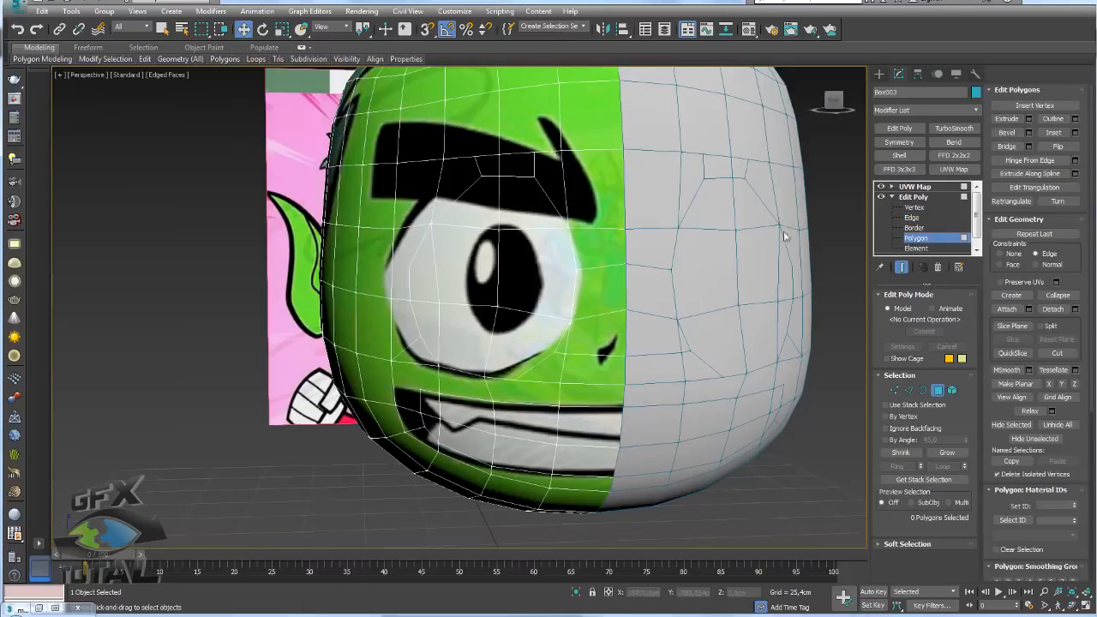
pyautogui.click(913, 197)
pyautogui.click(917, 238)
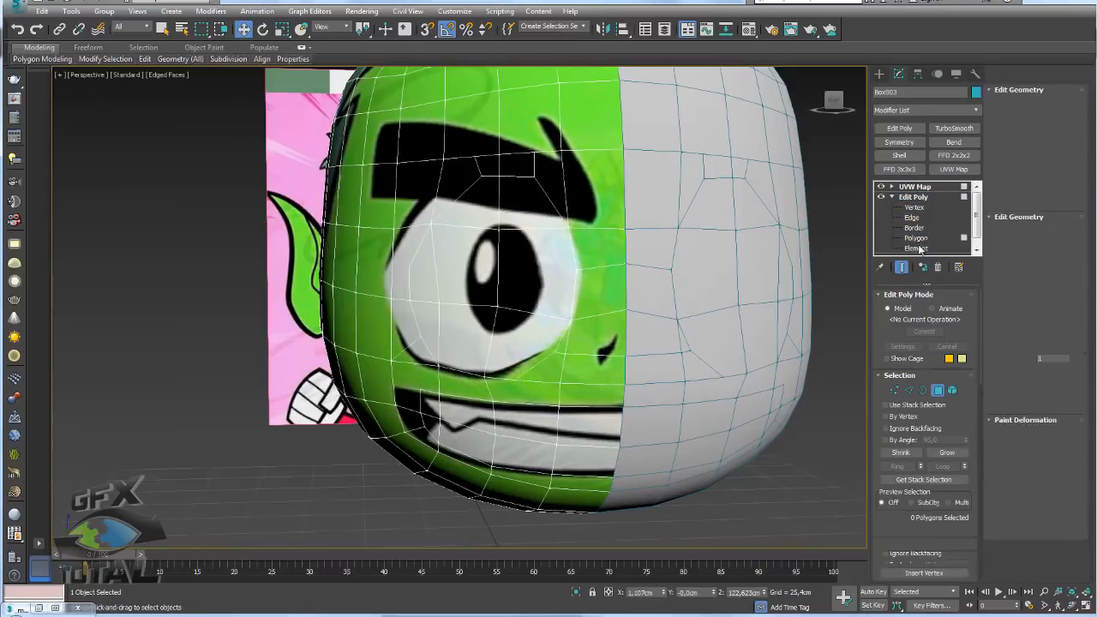
pyautogui.click(563, 274)
pyautogui.press('Delete')
pyautogui.click(523, 196)
pyautogui.press('Delete')
pyautogui.click(477, 207)
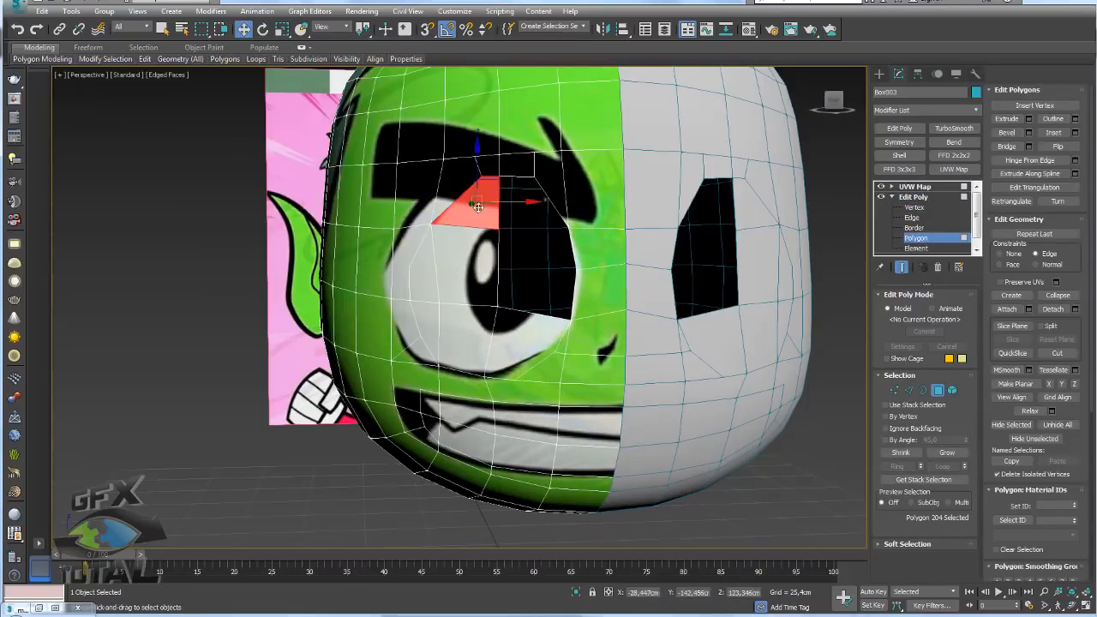
pyautogui.press('Delete')
pyautogui.click(452, 261)
pyautogui.press('Delete')
pyautogui.click(424, 274)
pyautogui.press('Delete')
pyautogui.press('Delete')
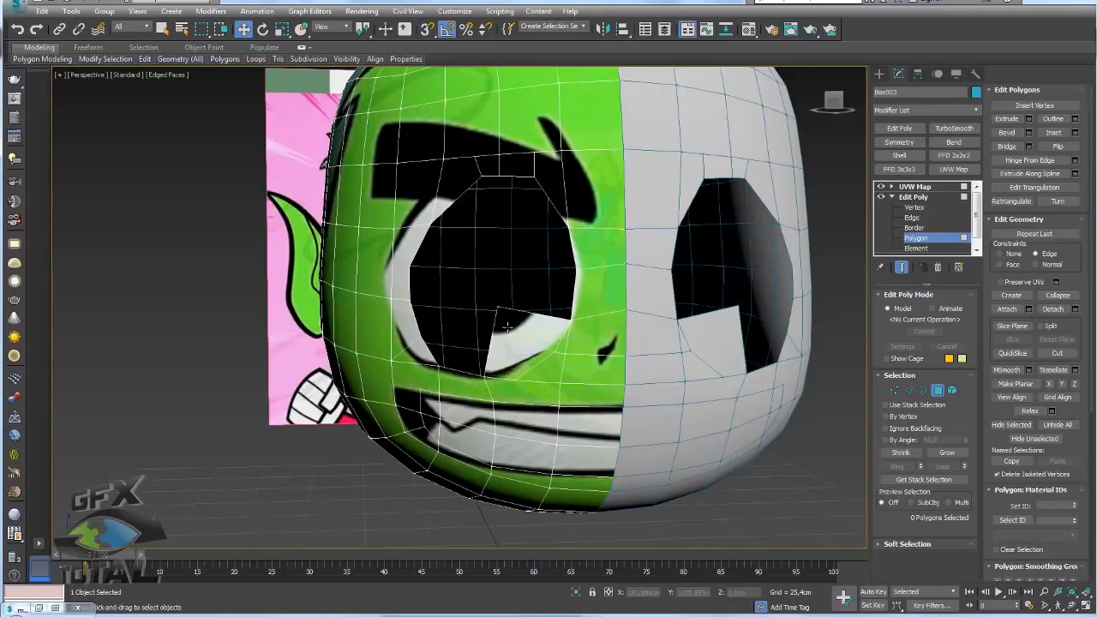
pyautogui.click(536, 330)
pyautogui.press('Delete')
# - Leave sub-object editing and examine the eye openings from both sides of the head, ending at the untextured half
pyautogui.click(922, 207)
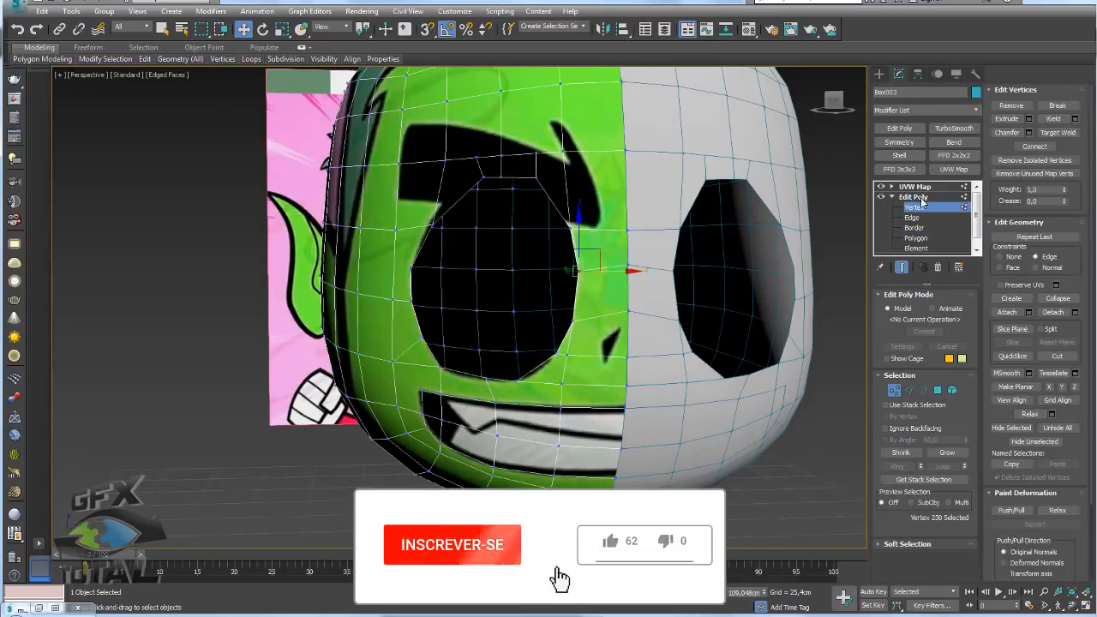
pyautogui.click(921, 197)
pyautogui.click(921, 187)
pyautogui.moveTo(672, 260)
pyautogui.keyDown('alt'); pyautogui.mouseDown(button='middle')
pyautogui.moveTo(627, 262)
pyautogui.moveTo(676, 254)
pyautogui.mouseUp(button='middle'); pyautogui.keyUp('alt')
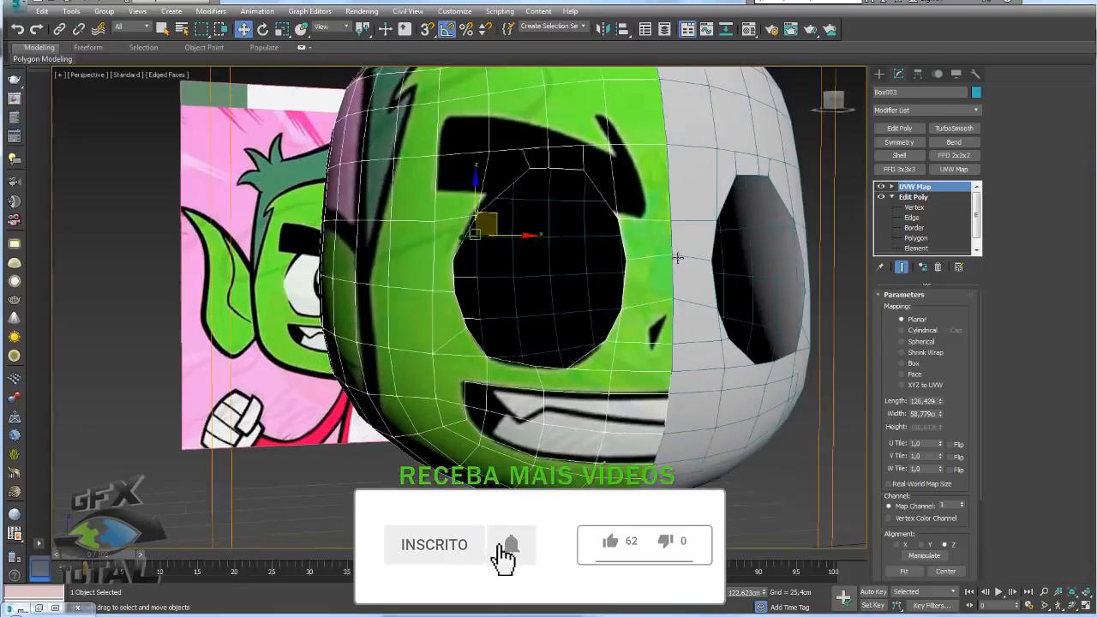
pyautogui.click(891, 198)
pyautogui.moveTo(609, 252)
pyautogui.keyDown('alt'); pyautogui.mouseDown(button='middle')
pyautogui.moveTo(568, 255)
pyautogui.moveTo(622, 267)
pyautogui.mouseUp(button='middle'); pyautogui.keyUp('alt')
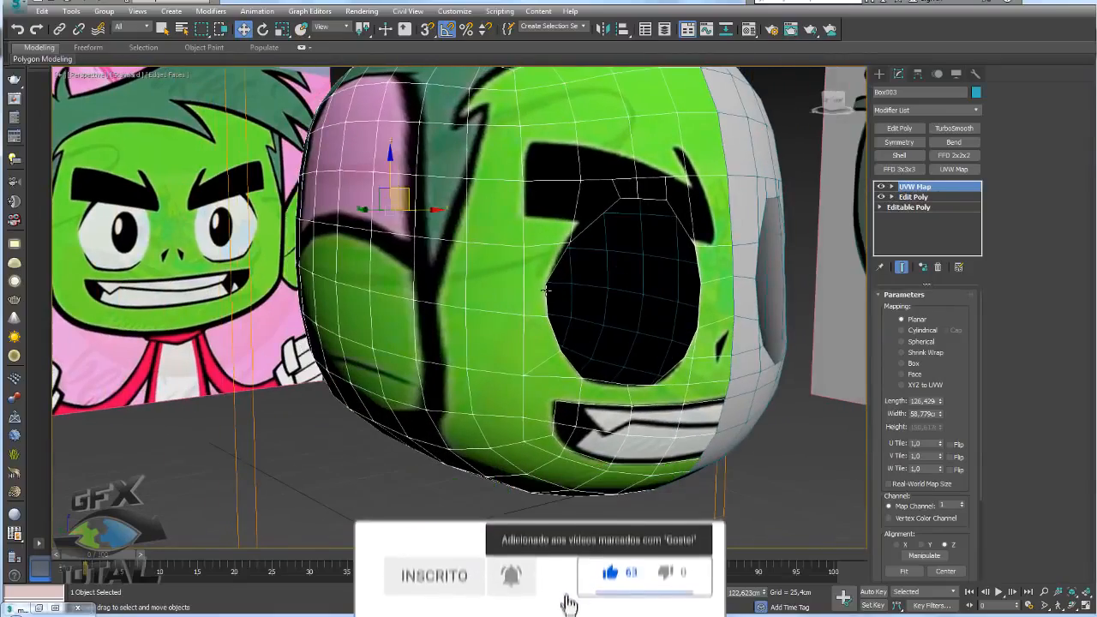
pyautogui.keyDown('alt'); pyautogui.moveTo(671, 302); pyautogui.dragTo(502, 296, button='middle'); pyautogui.keyUp('alt')
pyautogui.scroll(-5, 651, 320)
pyautogui.keyDown('alt'); pyautogui.moveTo(651, 320); pyautogui.dragTo(653, 292, button='middle'); pyautogui.keyUp('alt')
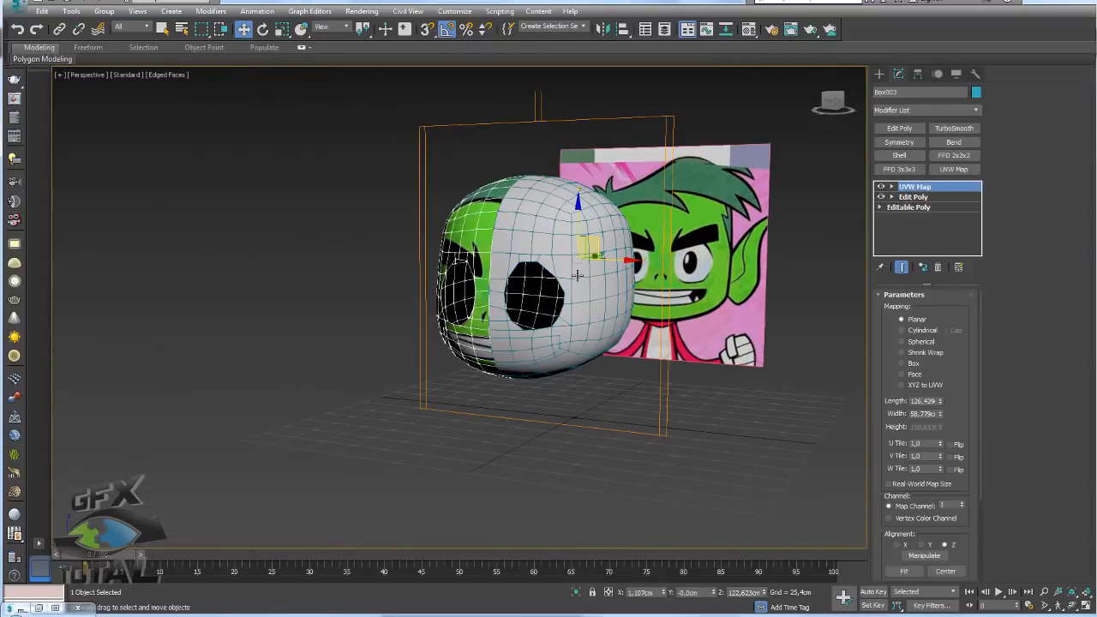
pyautogui.scroll(6, 652, 282)
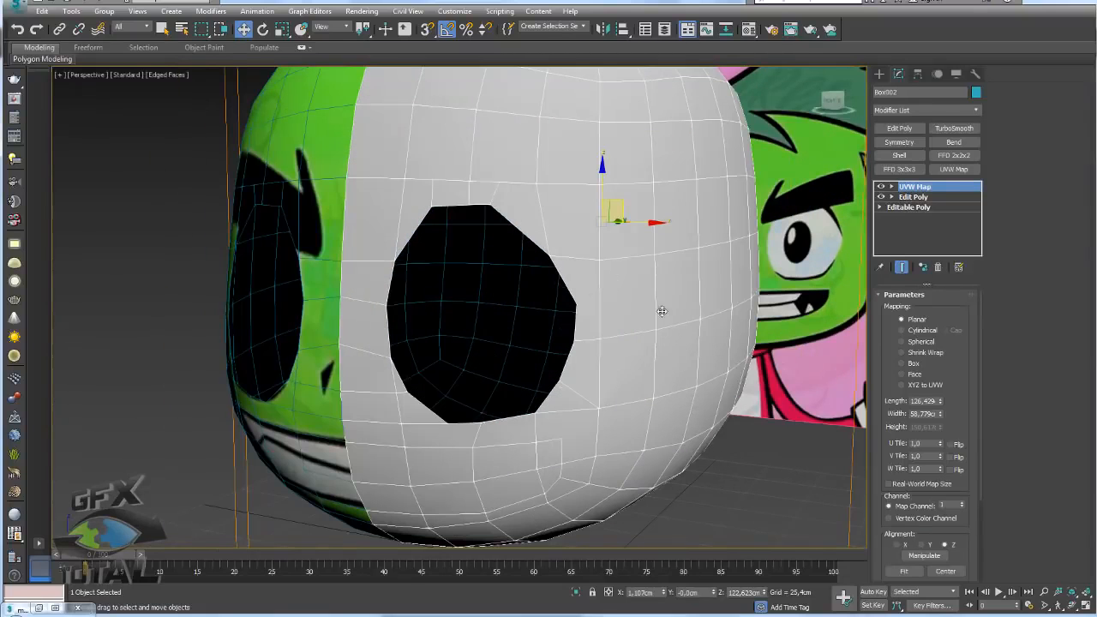
# - On the untextured half, target-weld the vertex just below the eye opening's outer corner onto the corner vertex
pyautogui.click(892, 197)
pyautogui.click(912, 208)
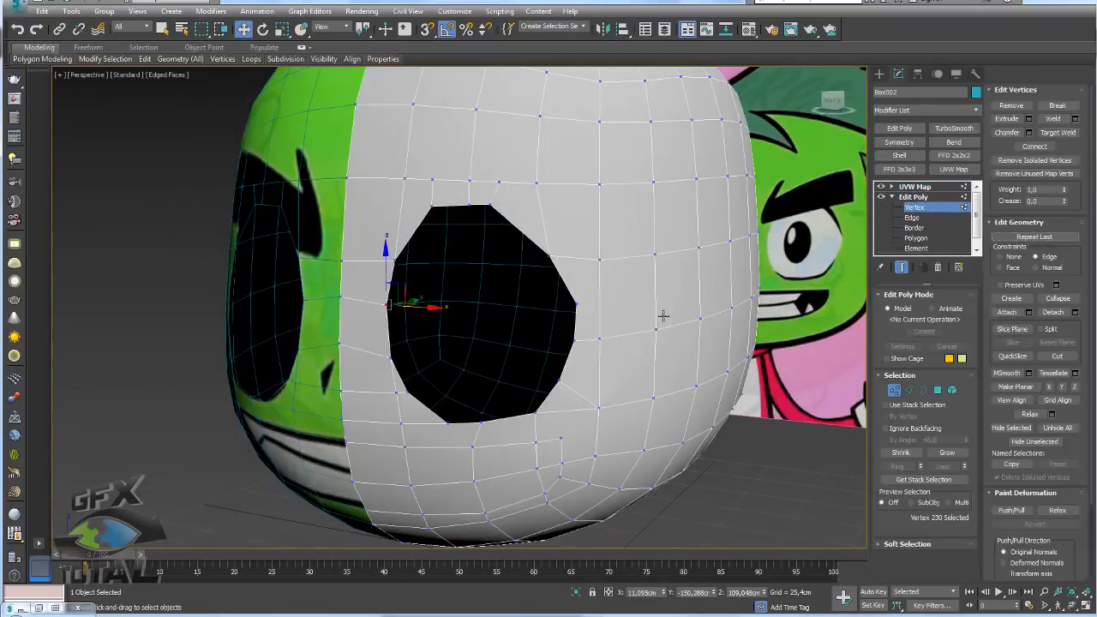
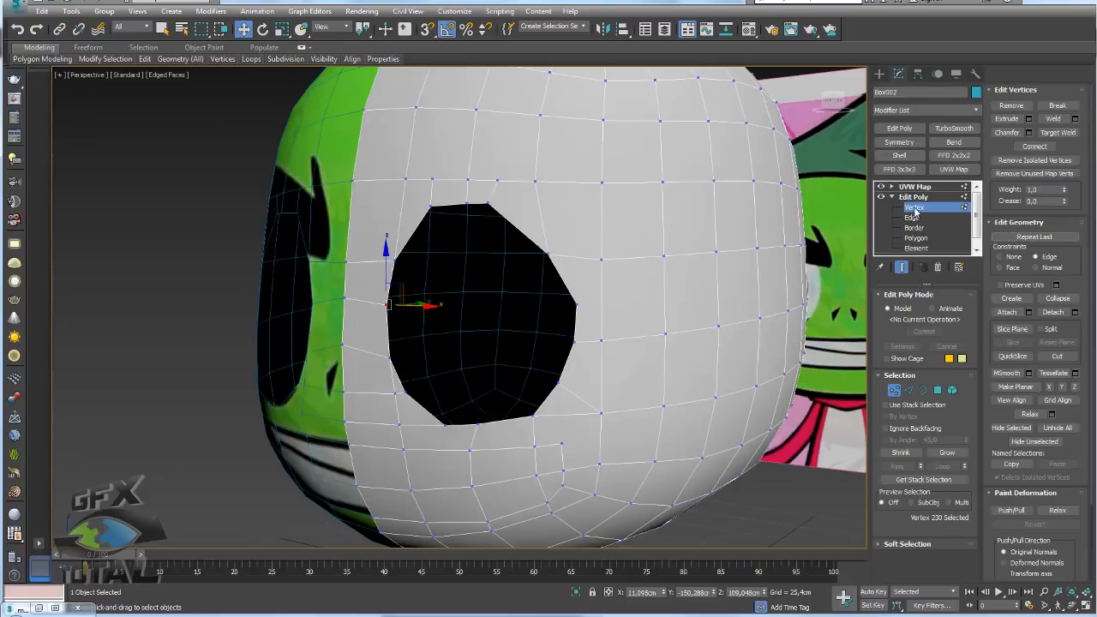
pyautogui.scroll(2, 581, 341)
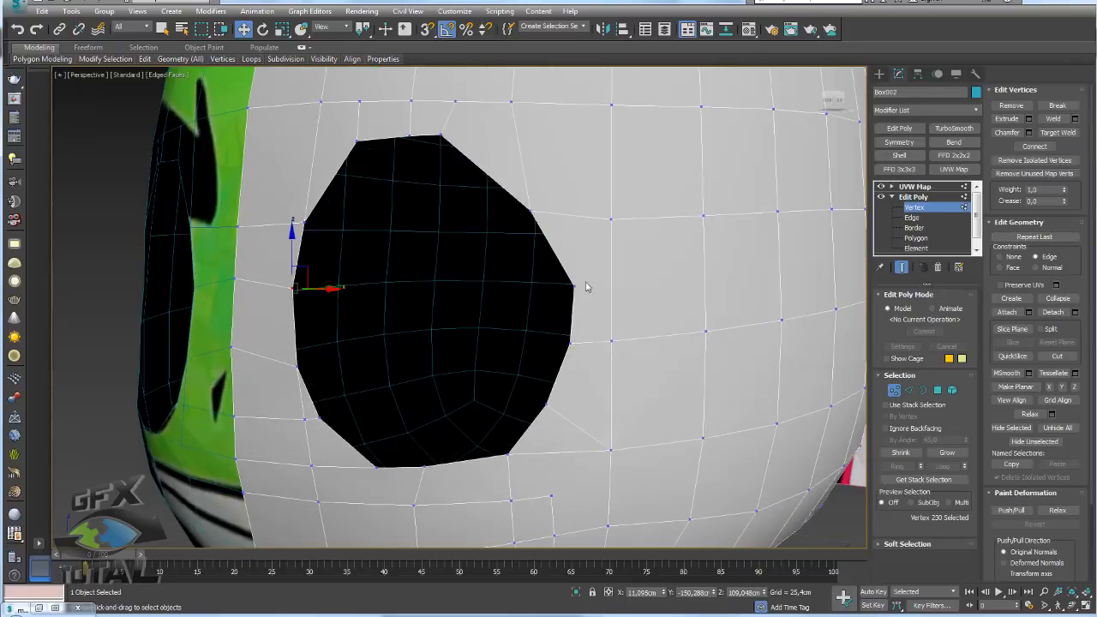
pyautogui.click(1057, 132)
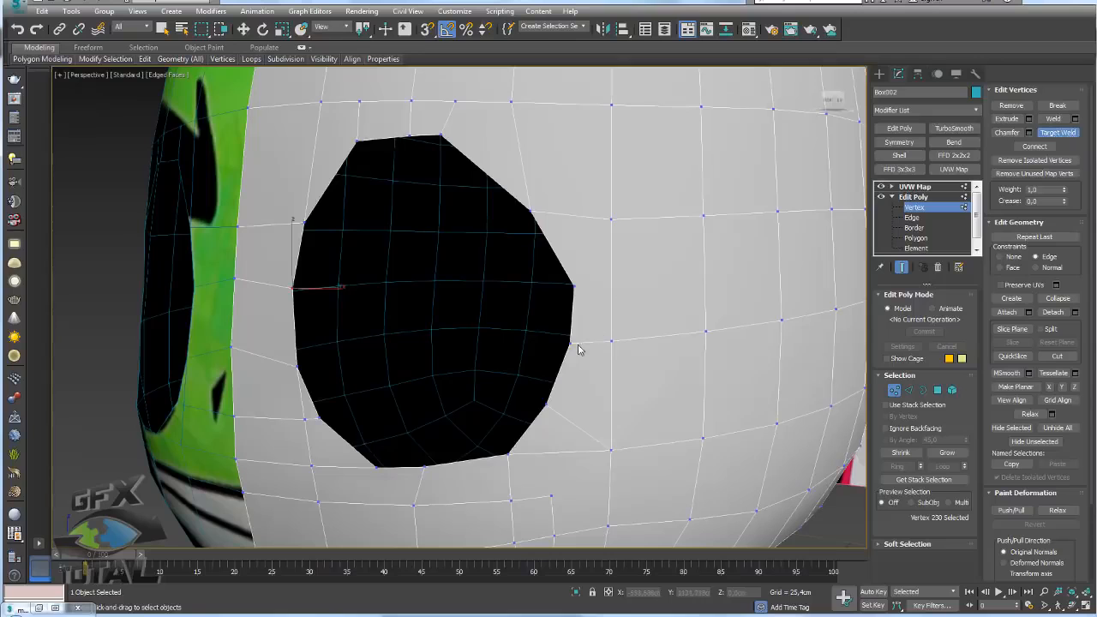
pyautogui.click(574, 286)
pyautogui.moveTo(575, 285)
pyautogui.keyDown('alt'); pyautogui.mouseDown(button='middle')
pyautogui.moveTo(596, 300)
pyautogui.moveTo(582, 283)
pyautogui.mouseUp(button='middle'); pyautogui.keyUp('alt')
# - Lower the eye opening's outer corner vertex to smooth the curve of the outer outline
pyautogui.press('w')
pyautogui.click(533, 211)
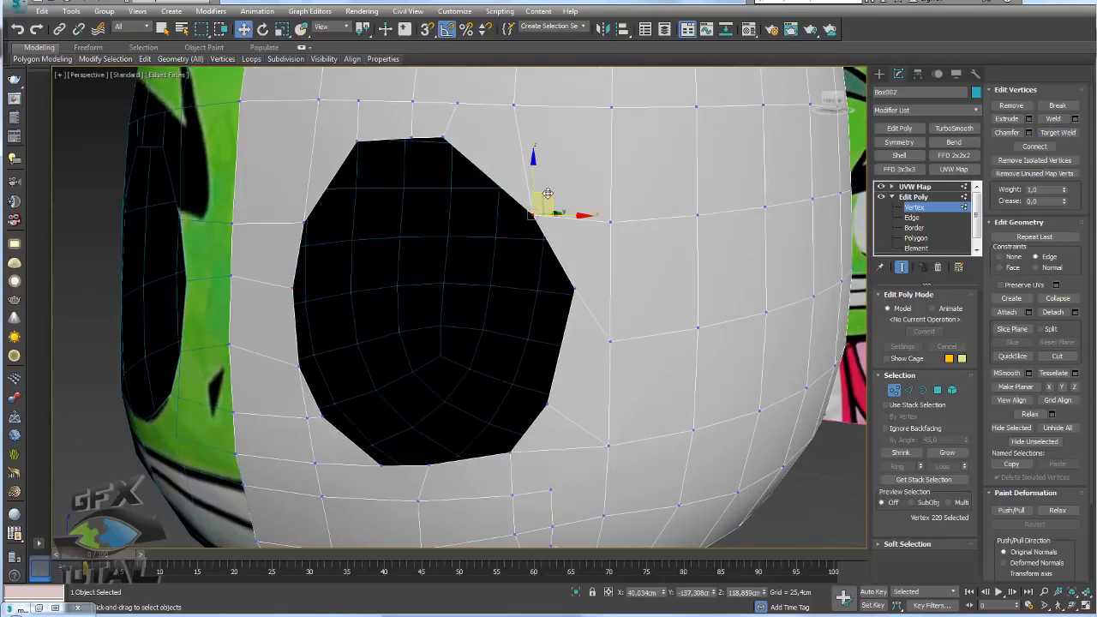
pyautogui.keyDown('alt'); pyautogui.moveTo(546, 188); pyautogui.dragTo(566, 257, button='middle'); pyautogui.keyUp('alt')
pyautogui.click(571, 288)
pyautogui.moveTo(571, 262); pyautogui.dragTo(565, 311)
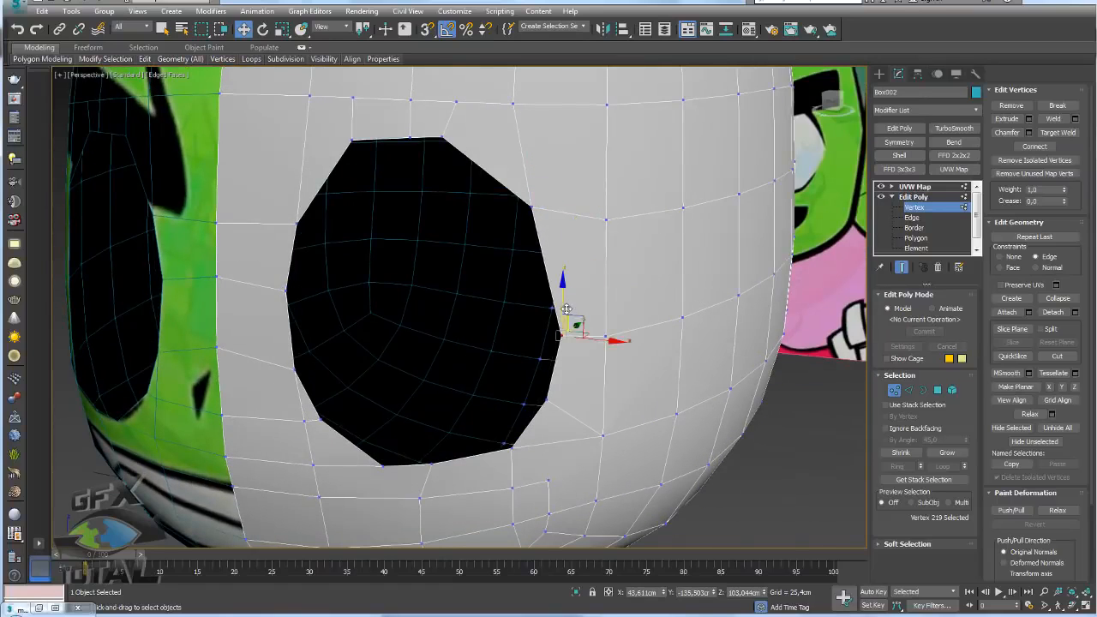
# - Cut a line of edges from below the eye opening up along its inner side, parallel to the outline
pyautogui.scroll(-3, 565, 306)
pyautogui.keyDown('alt'); pyautogui.moveTo(564, 300); pyautogui.dragTo(560, 272, button='middle'); pyautogui.keyUp('alt')
pyautogui.scroll(3, 536, 206)
pyautogui.scroll(-3, 450, 299)
pyautogui.keyDown('alt'); pyautogui.moveTo(450, 299); pyautogui.dragTo(396, 345, button='middle'); pyautogui.keyUp('alt')
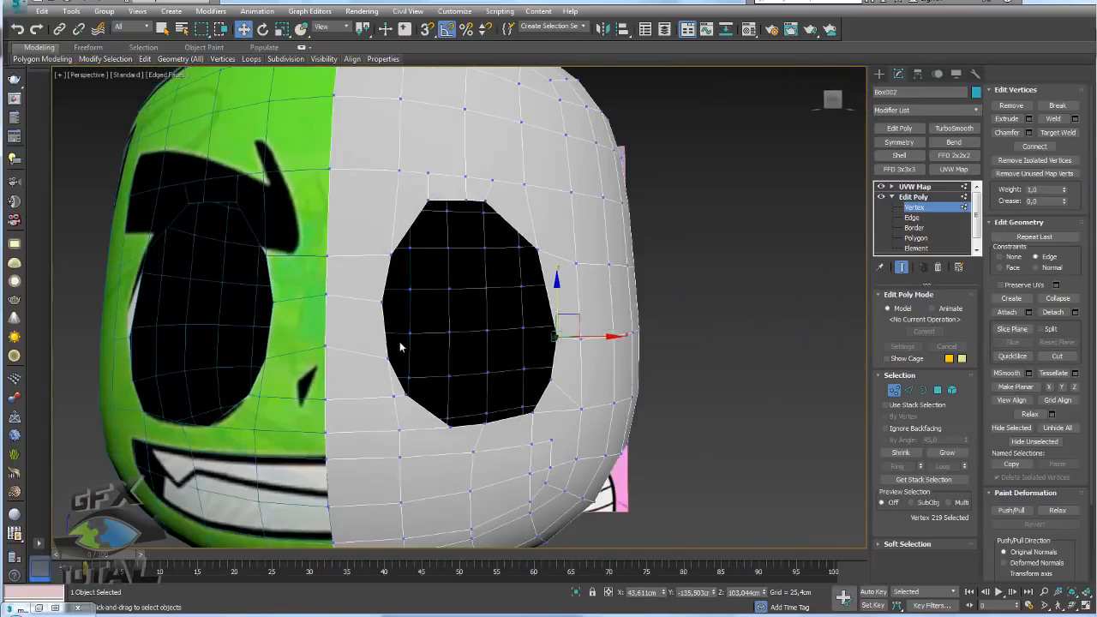
pyautogui.scroll(3, 414, 277)
pyautogui.moveTo(374, 261); pyautogui.dragTo(378, 286, button='middle')
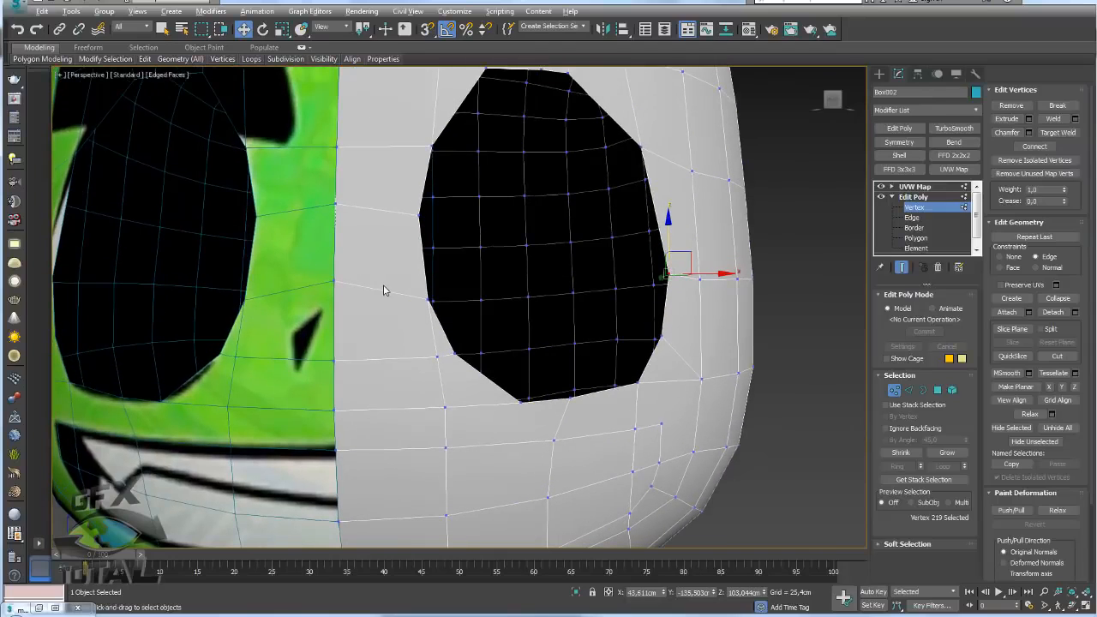
pyautogui.hotkey('alt', 'c')
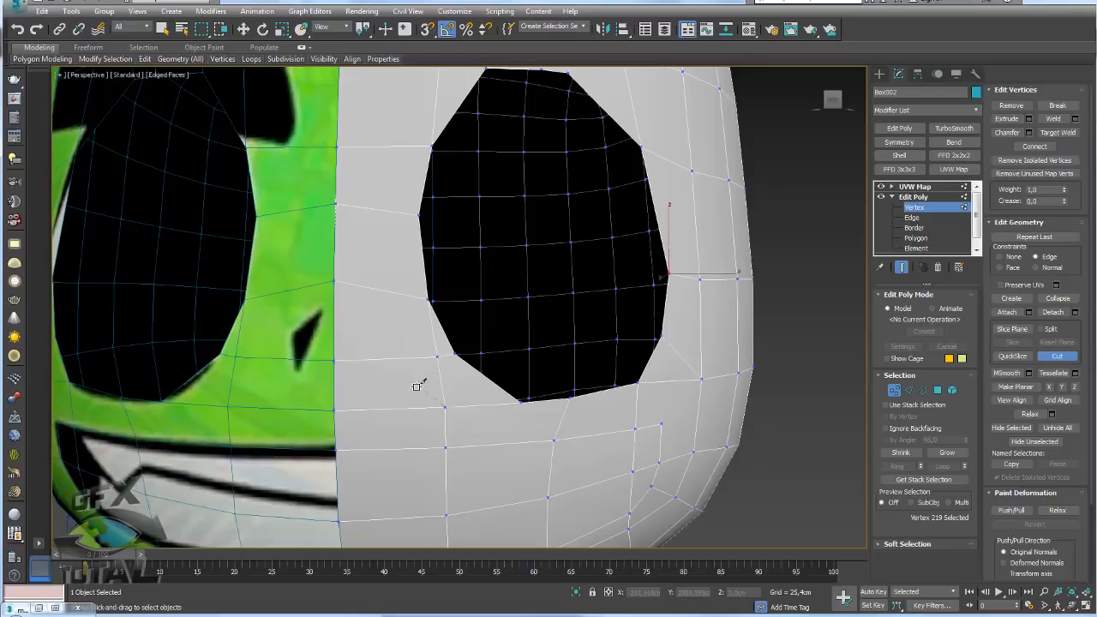
pyautogui.click(404, 358)
pyautogui.click(395, 291)
pyautogui.click(387, 208)
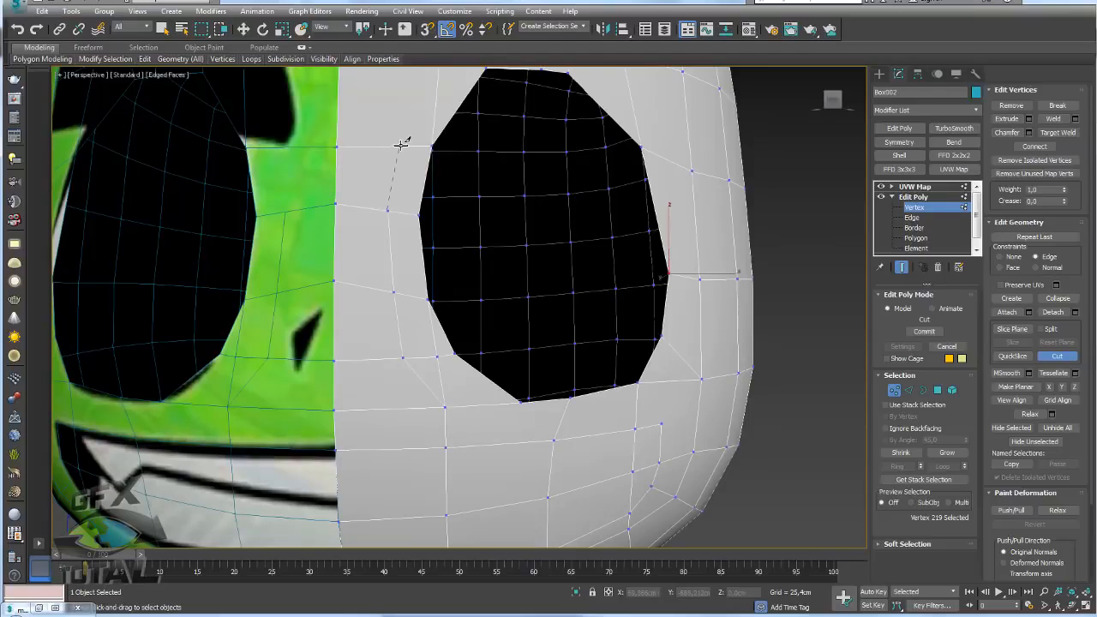
pyautogui.click(408, 115)
# - Continue the cut over the top of the eye opening and down its outer side to the outer corner
pyautogui.moveTo(444, 93); pyautogui.dragTo(442, 269, button='middle')
pyautogui.click(487, 212)
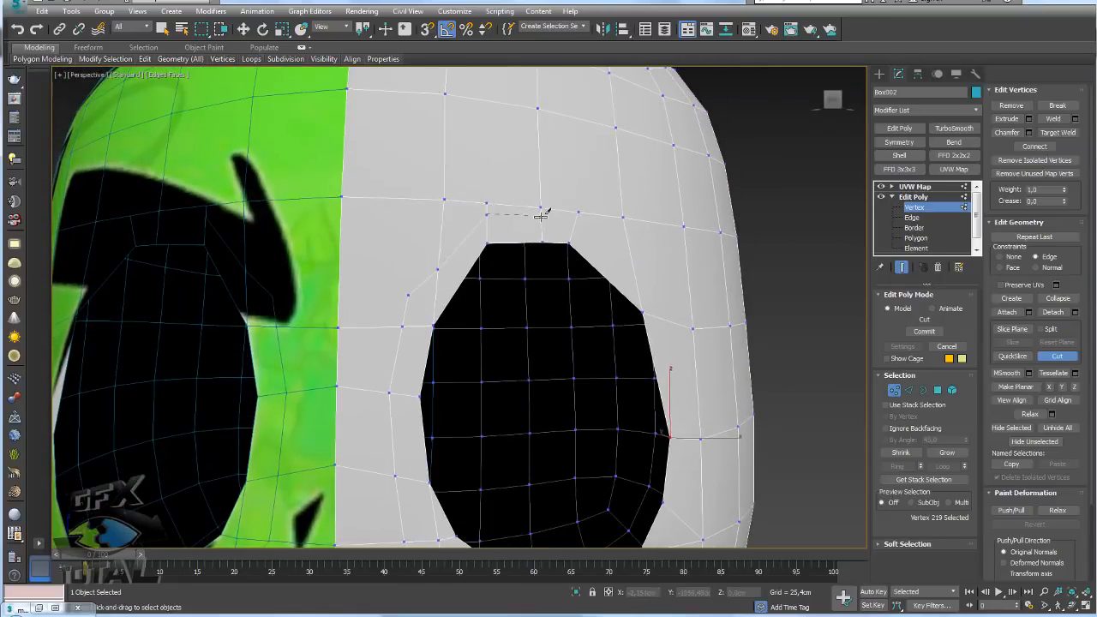
pyautogui.click(574, 221)
pyautogui.click(634, 259)
pyautogui.keyDown('alt'); pyautogui.moveTo(673, 314); pyautogui.dragTo(673, 320, button='middle'); pyautogui.keyUp('alt')
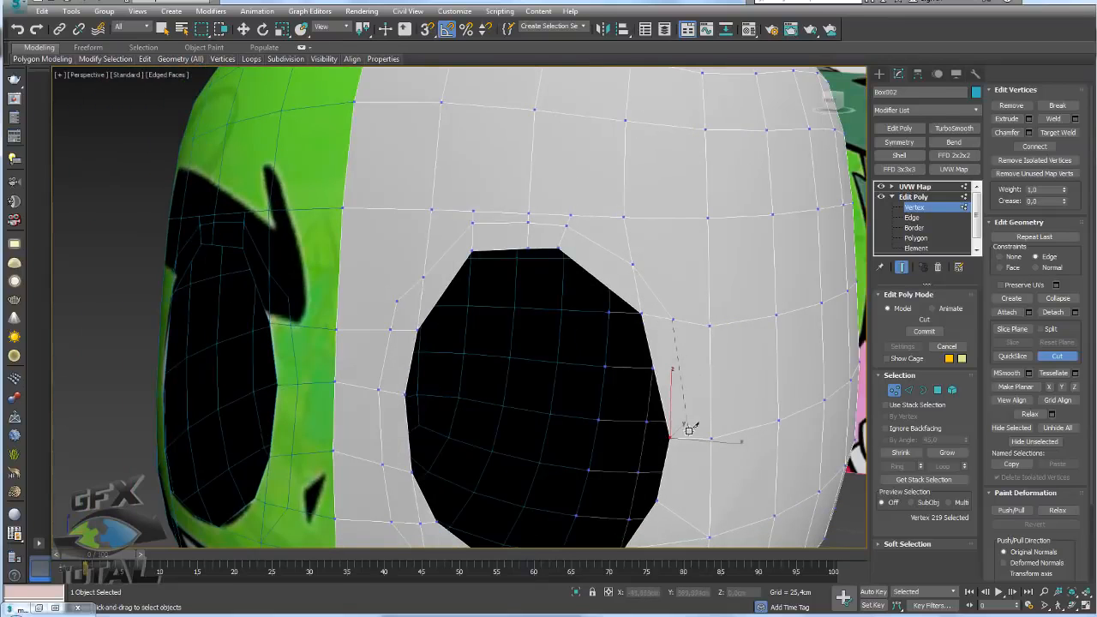
pyautogui.keyDown('alt'); pyautogui.moveTo(690, 432); pyautogui.dragTo(648, 340, button='middle'); pyautogui.keyUp('alt')
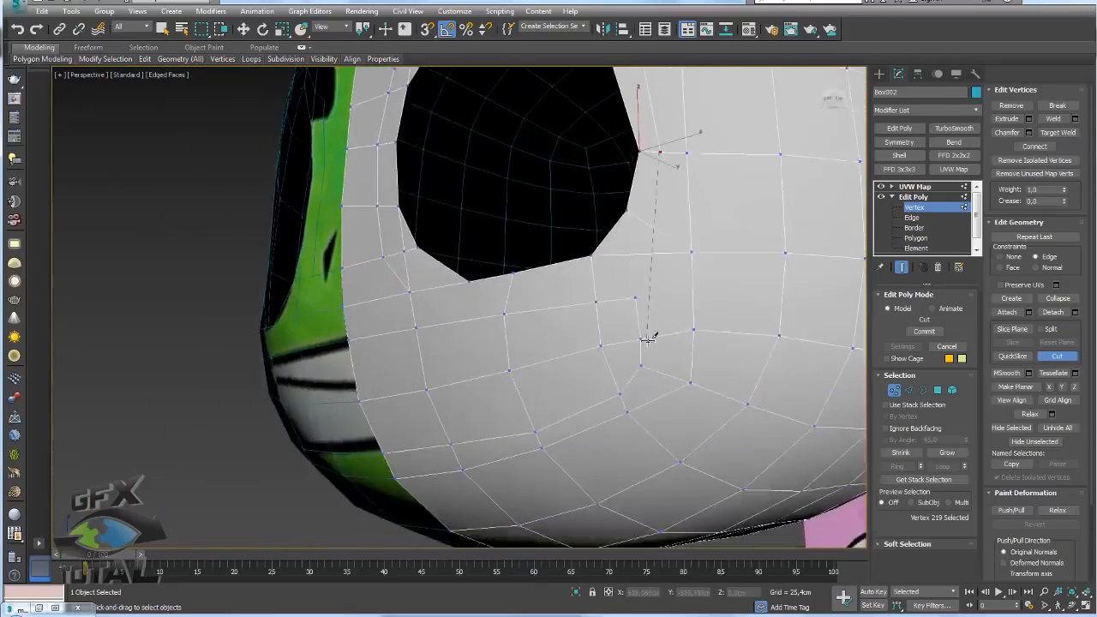
# - Complete the surrounding edge loop by cutting around the eye opening's lower outer corner and along its underside
pyautogui.click(655, 228)
pyautogui.click(633, 253)
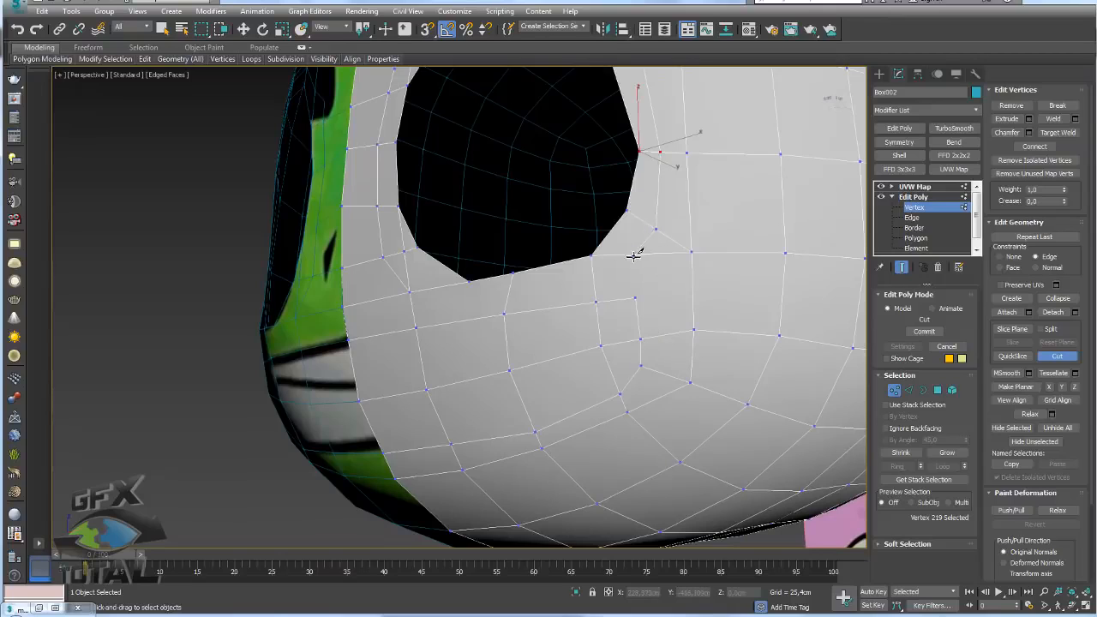
pyautogui.click(590, 282)
pyautogui.click(506, 297)
pyautogui.rightClick(710, 277)
# - Collapse the short loop edge at the eye's upper outer corner into a single vertex
pyautogui.click(908, 390)
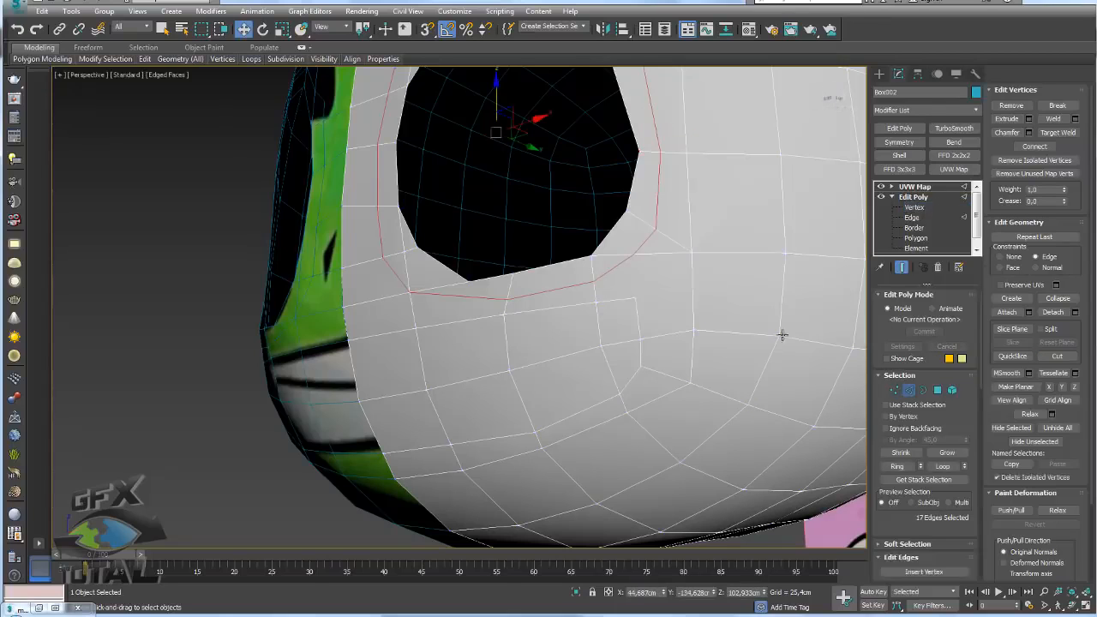
pyautogui.click(611, 267)
pyautogui.keyDown('alt'); pyautogui.moveTo(612, 267); pyautogui.dragTo(627, 285, button='middle'); pyautogui.keyUp('alt')
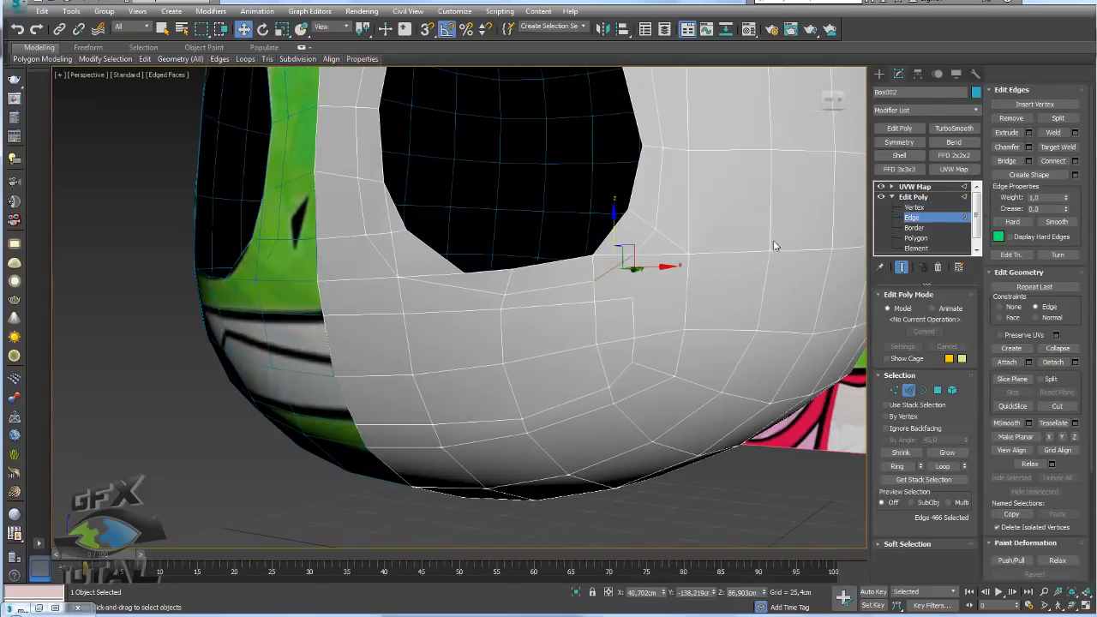
pyautogui.click(667, 237)
pyautogui.keyDown('alt'); pyautogui.moveTo(666, 236); pyautogui.dragTo(678, 329, button='middle'); pyautogui.keyUp('alt')
pyautogui.keyDown('alt'); pyautogui.moveTo(665, 219); pyautogui.dragTo(632, 277, button='middle'); pyautogui.keyUp('alt')
pyautogui.click(631, 275)
pyautogui.click(1057, 350)
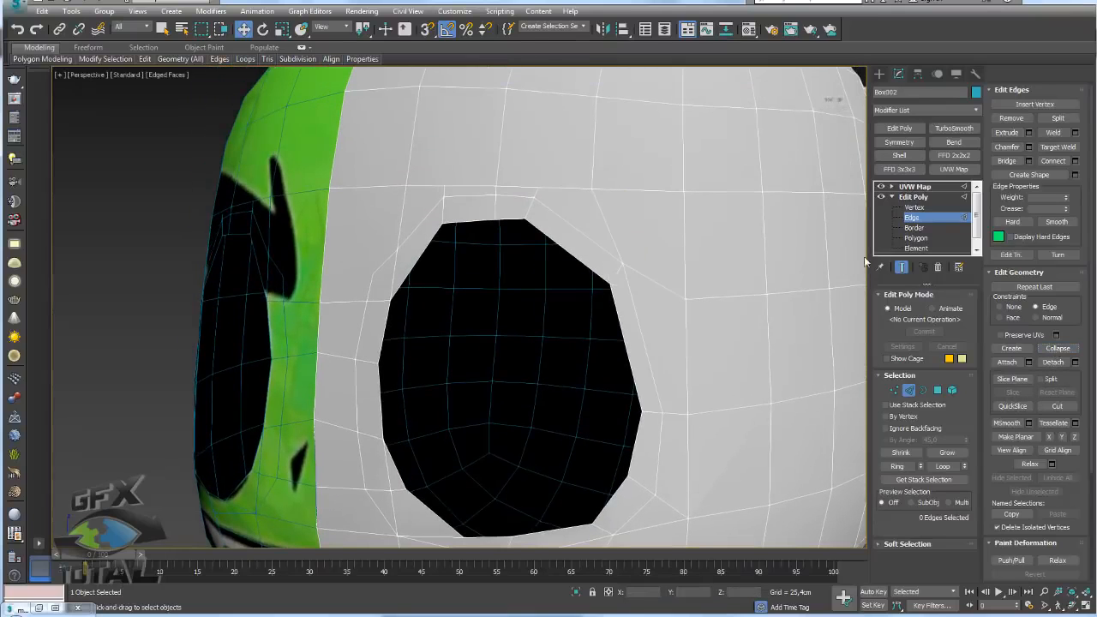
# - Target-weld the two neighbouring loop vertices at the eye's upper inner corner onto the middle one
pyautogui.keyDown('alt'); pyautogui.moveTo(460, 181); pyautogui.dragTo(480, 197, button='middle'); pyautogui.keyUp('alt')
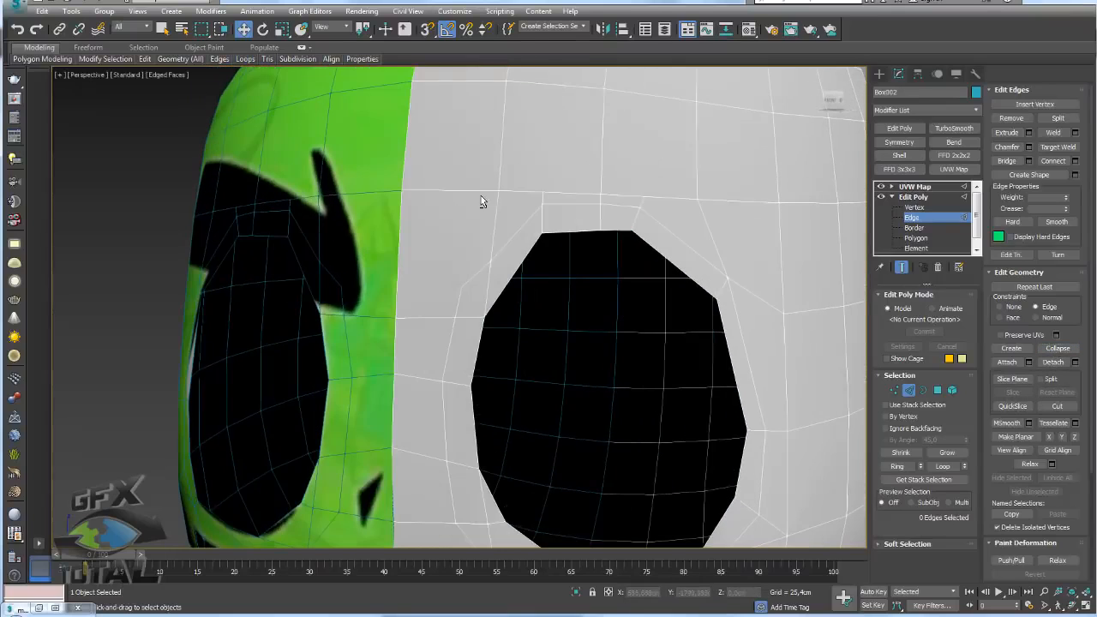
pyautogui.click(471, 274)
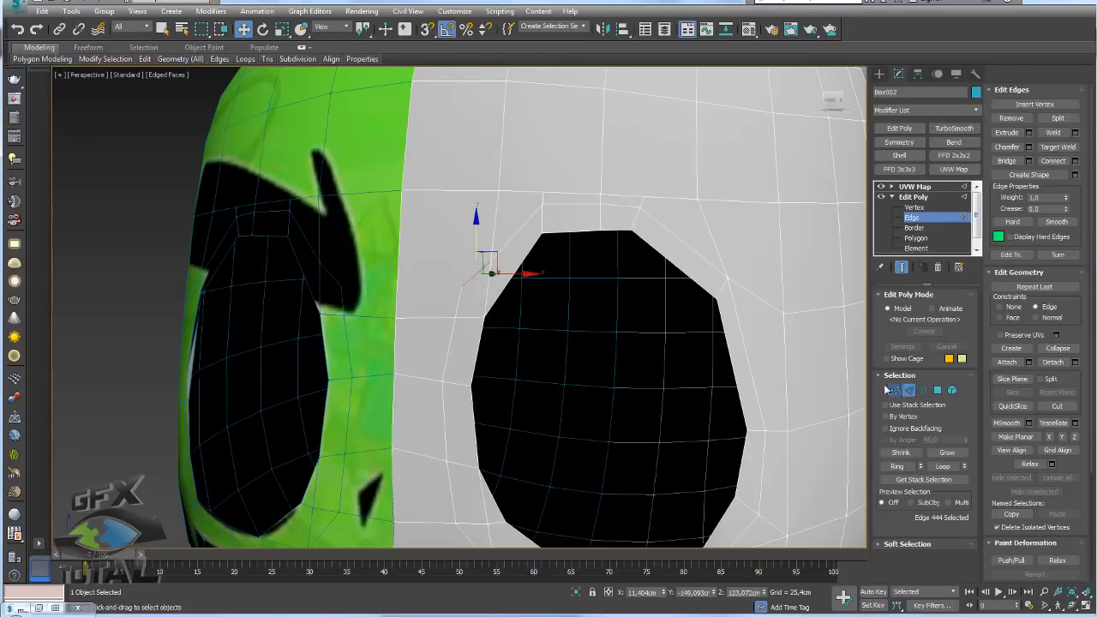
pyautogui.click(894, 391)
pyautogui.click(1057, 132)
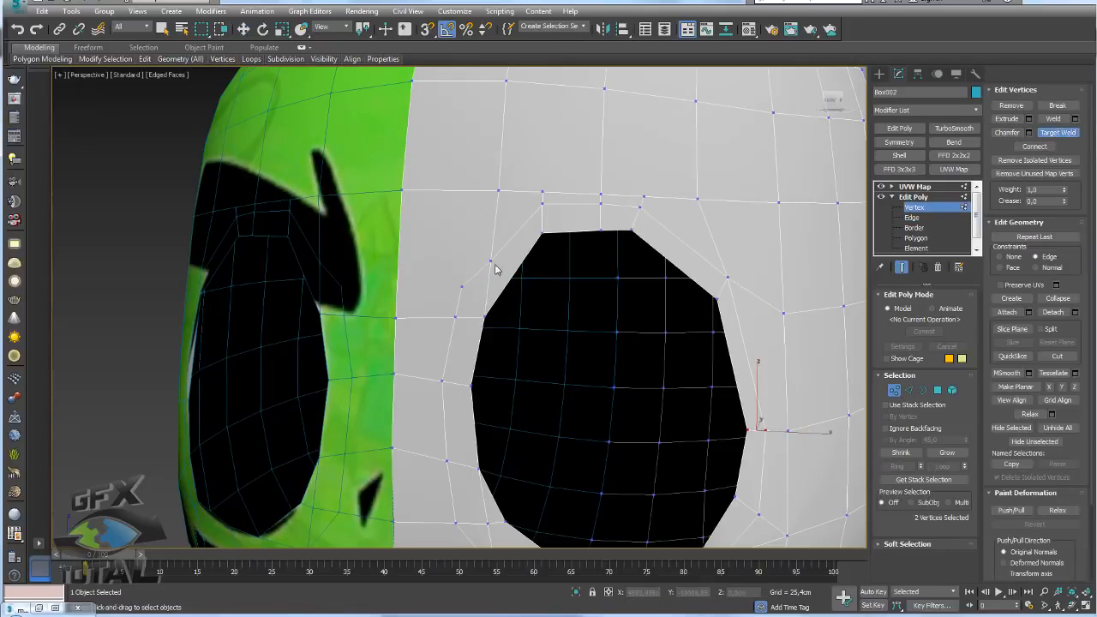
pyautogui.click(461, 287)
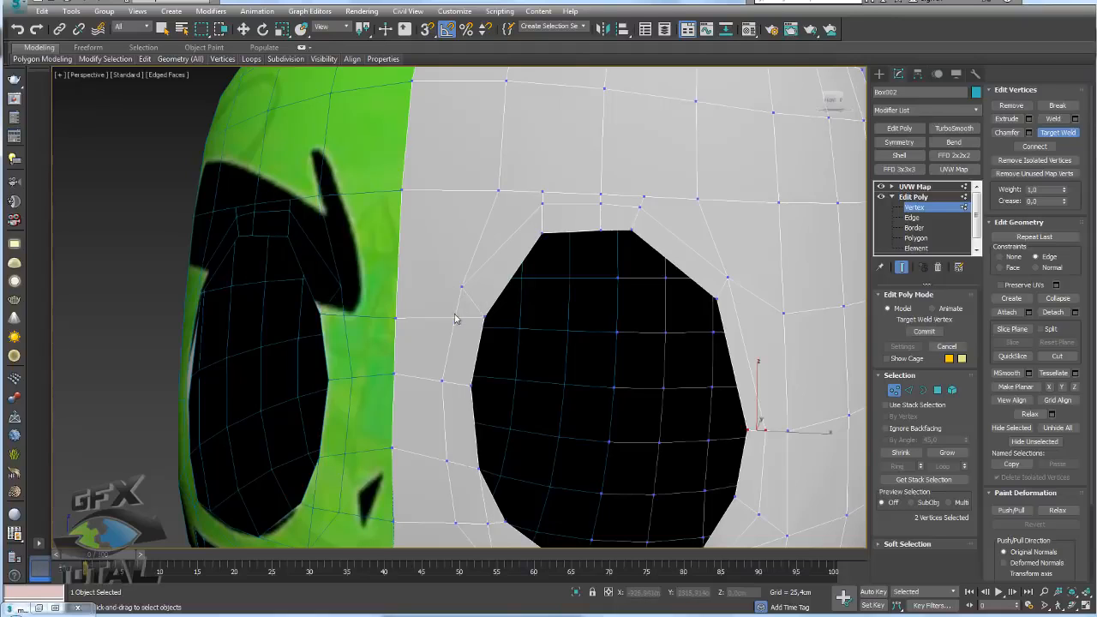
pyautogui.click(463, 285)
pyautogui.rightClick(465, 283)
# - Slide the brow-row vertex above the eye's upper inner corner toward the centre seam to even out the spacing
pyautogui.keyDown('alt'); pyautogui.moveTo(465, 283); pyautogui.dragTo(490, 296, button='middle'); pyautogui.keyUp('alt')
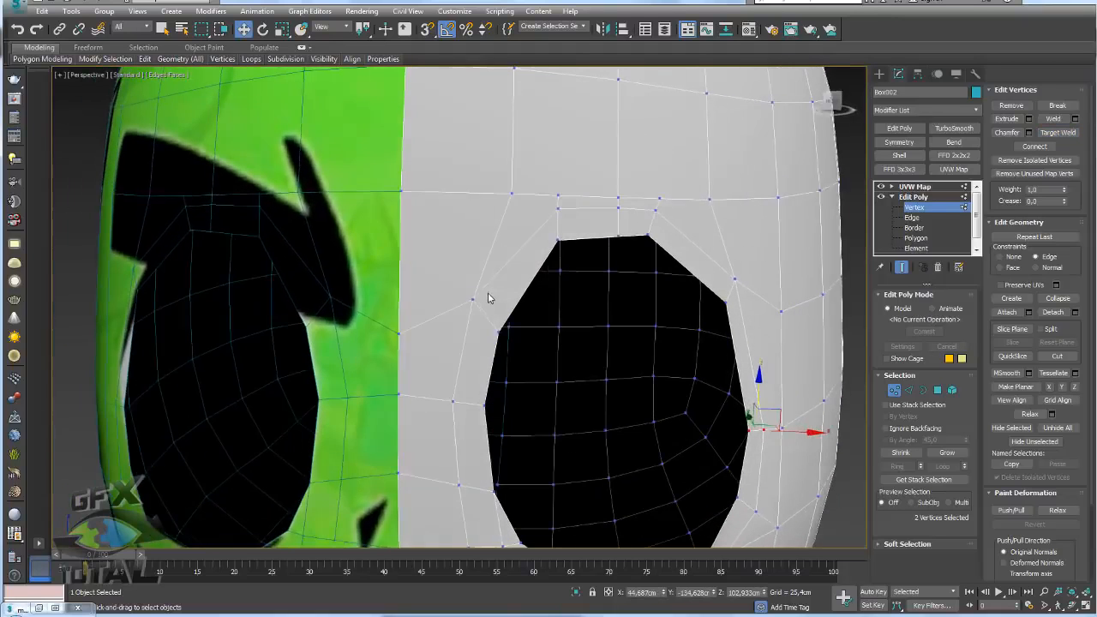
pyautogui.click(511, 196)
pyautogui.moveTo(555, 199); pyautogui.dragTo(516, 197)
pyautogui.keyDown('alt'); pyautogui.moveTo(561, 209); pyautogui.dragTo(538, 225, button='middle'); pyautogui.keyUp('alt')
pyautogui.scroll(-3, 515, 234)
pyautogui.keyDown('alt'); pyautogui.moveTo(500, 130); pyautogui.dragTo(507, 281, button='middle'); pyautogui.keyUp('alt')
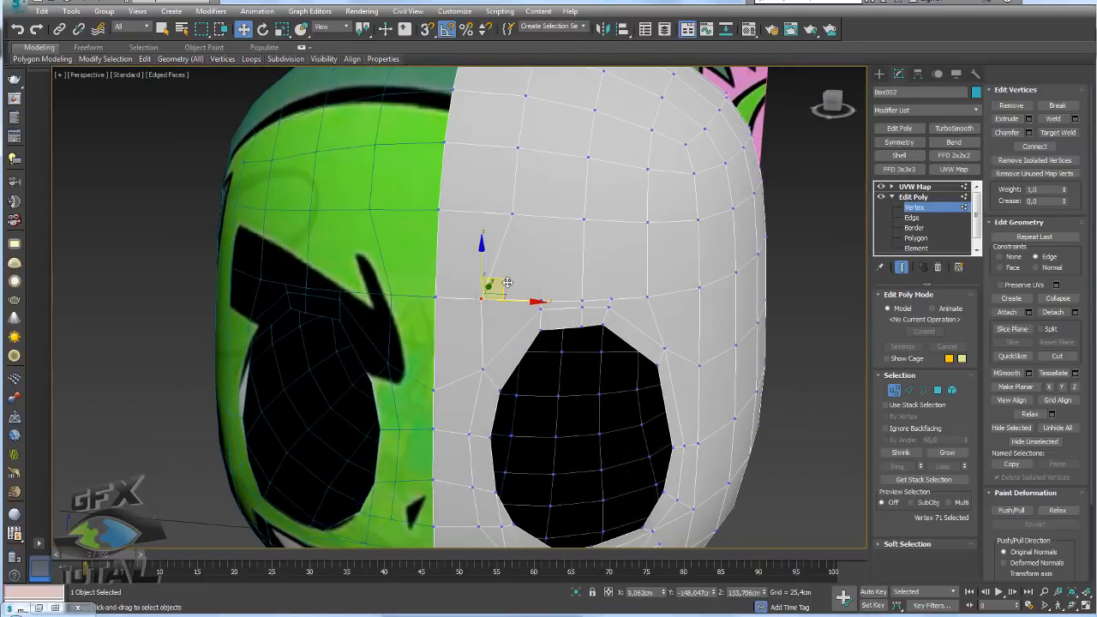
# - Cut new edges across the forehead faces above the eye opening and raise the nearby forehead vertex
pyautogui.scroll(3, 553, 305)
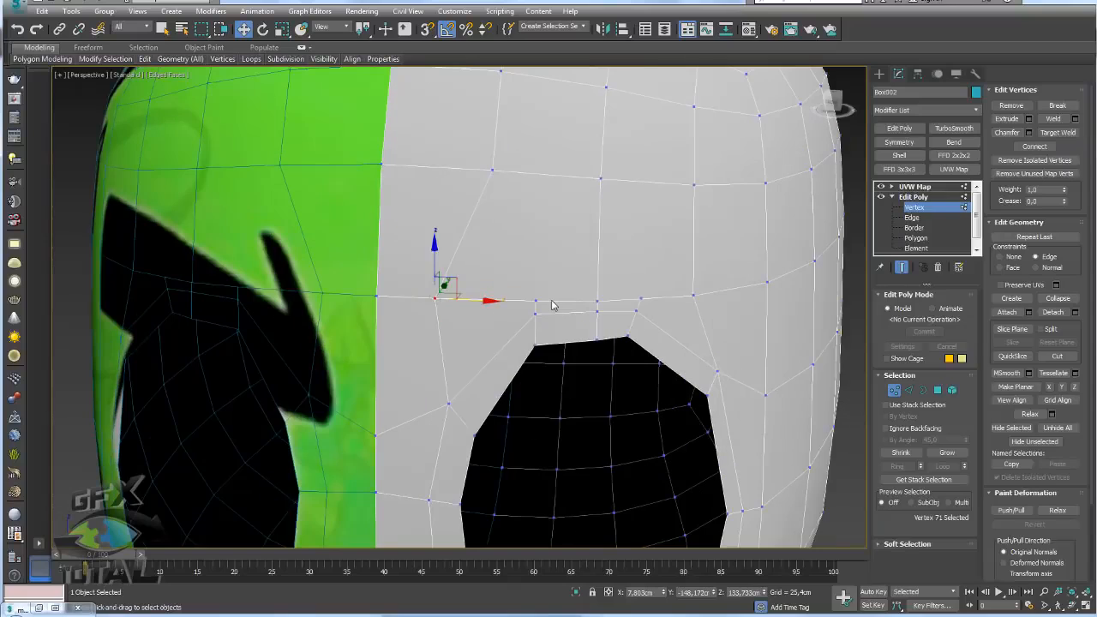
pyautogui.click(531, 300)
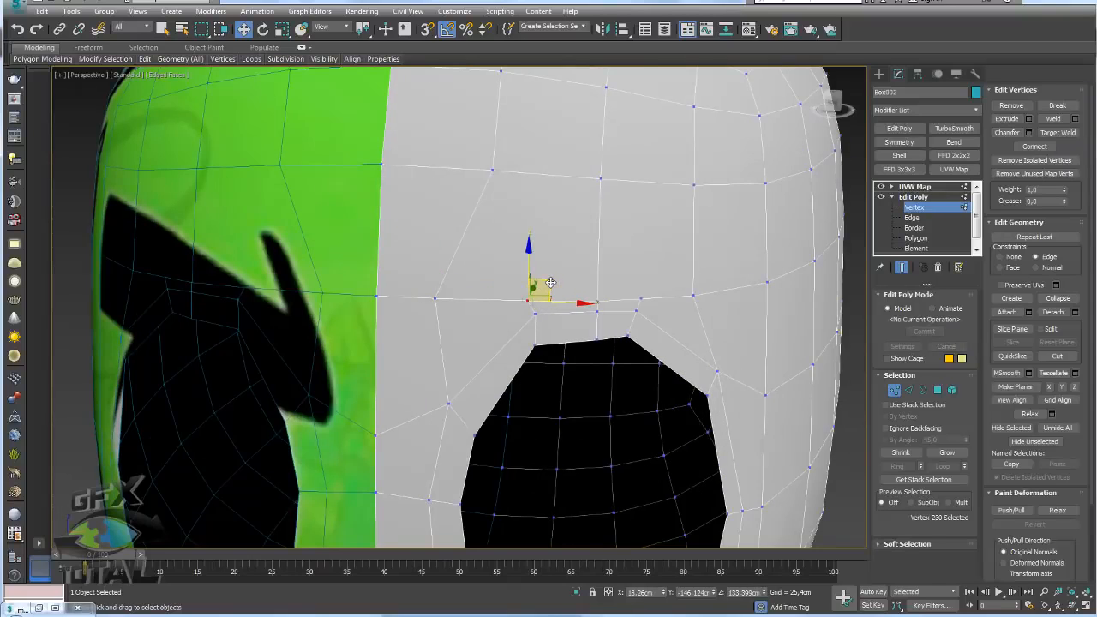
pyautogui.hotkey('alt', 'c')
pyautogui.click(530, 234)
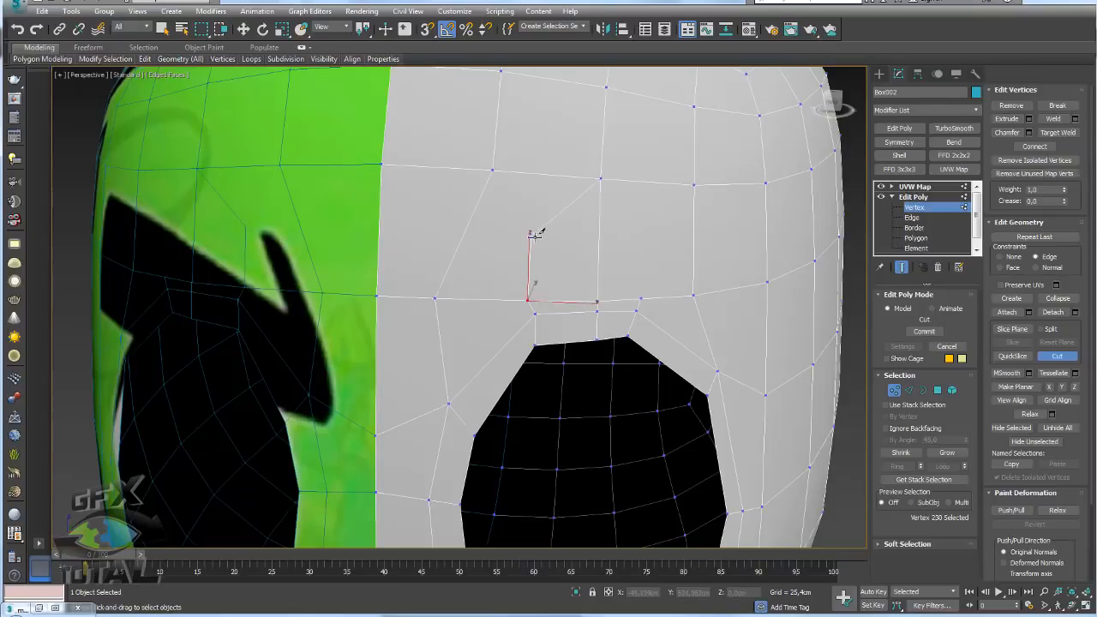
pyautogui.click(467, 225)
pyautogui.scroll(-5, 514, 128)
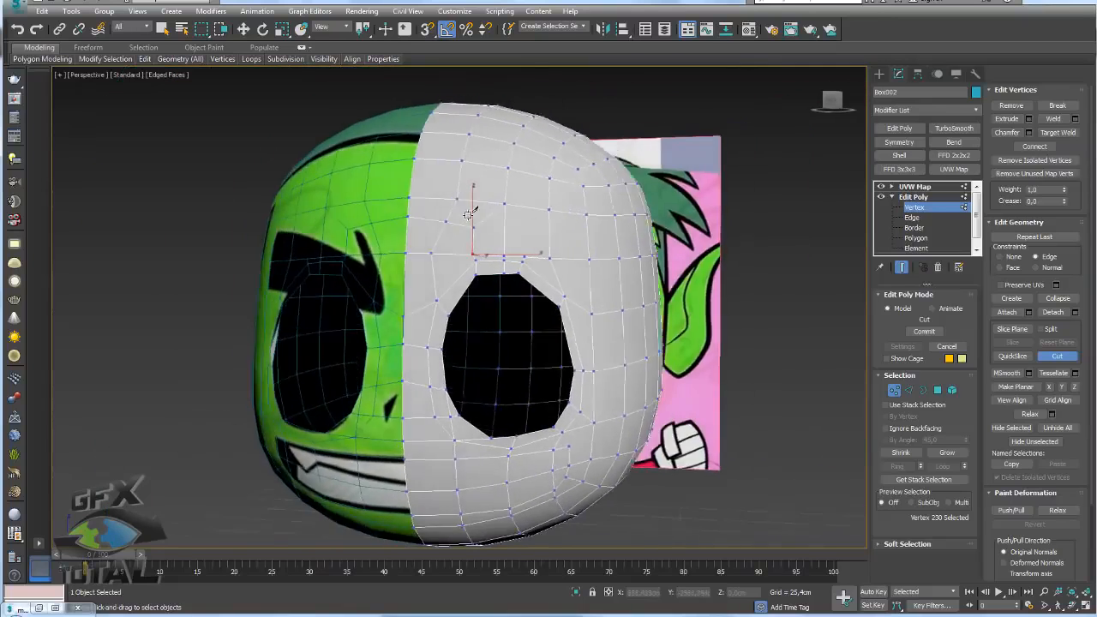
pyautogui.keyDown('alt'); pyautogui.moveTo(525, 151); pyautogui.dragTo(467, 266, button='middle'); pyautogui.keyUp('alt')
pyautogui.rightClick(467, 265)
pyautogui.click(452, 250)
pyautogui.moveTo(449, 216); pyautogui.dragTo(450, 197)
# - Delete the polygons filling the mouth area on the grey half of the head
pyautogui.moveTo(512, 238)
pyautogui.keyDown('alt'); pyautogui.mouseDown(button='middle')
pyautogui.moveTo(470, 318)
pyautogui.moveTo(539, 260)
pyautogui.moveTo(520, 250)
pyautogui.mouseUp(button='middle'); pyautogui.keyUp('alt')
pyautogui.moveTo(519, 392); pyautogui.dragTo(537, 295, button='middle')
pyautogui.click(936, 390)
pyautogui.click(487, 337)
pyautogui.press('Delete')
pyautogui.click(490, 365)
pyautogui.press('Delete')
pyautogui.click(537, 362)
pyautogui.press('Delete')
pyautogui.click(538, 336)
pyautogui.press('Delete')
pyautogui.click(583, 330)
pyautogui.press('Delete')
pyautogui.click(587, 359)
pyautogui.press('Delete')
pyautogui.click(611, 344)
pyautogui.press('Delete')
pyautogui.click(615, 327)
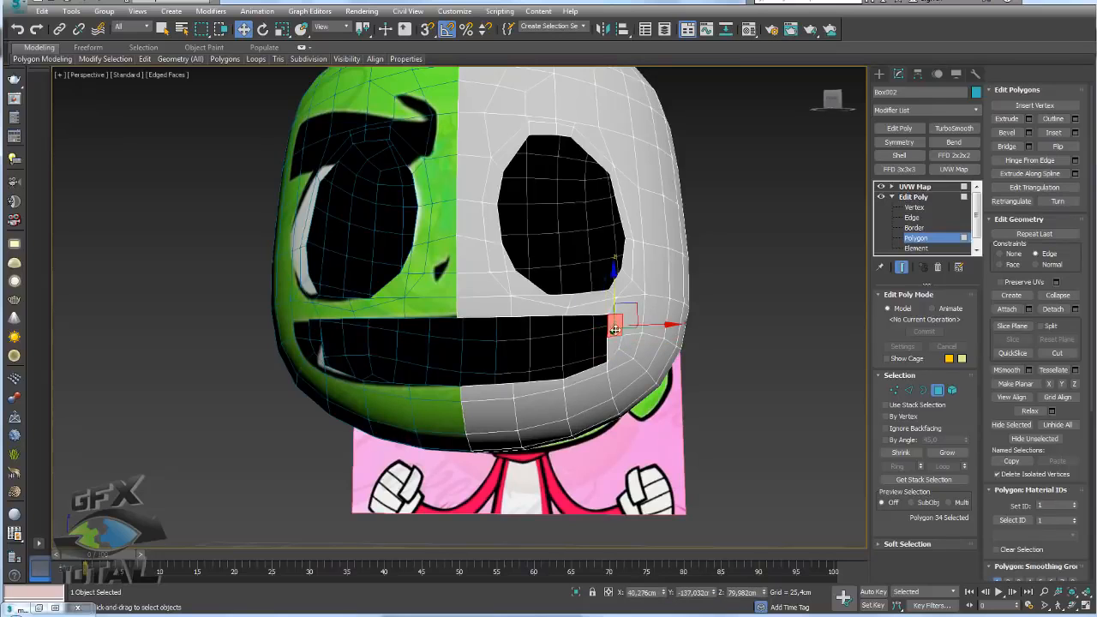
pyautogui.press('Delete')
# - Examine the topology between the eye and mouth openings and sketch the intended edge flow beside the nose
pyautogui.moveTo(638, 340)
pyautogui.keyDown('alt'); pyautogui.mouseDown(button='middle')
pyautogui.moveTo(575, 362)
pyautogui.moveTo(618, 340)
pyautogui.mouseUp(button='middle'); pyautogui.keyUp('alt')
pyautogui.keyDown('alt'); pyautogui.moveTo(517, 189); pyautogui.dragTo(565, 311, button='middle'); pyautogui.keyUp('alt')
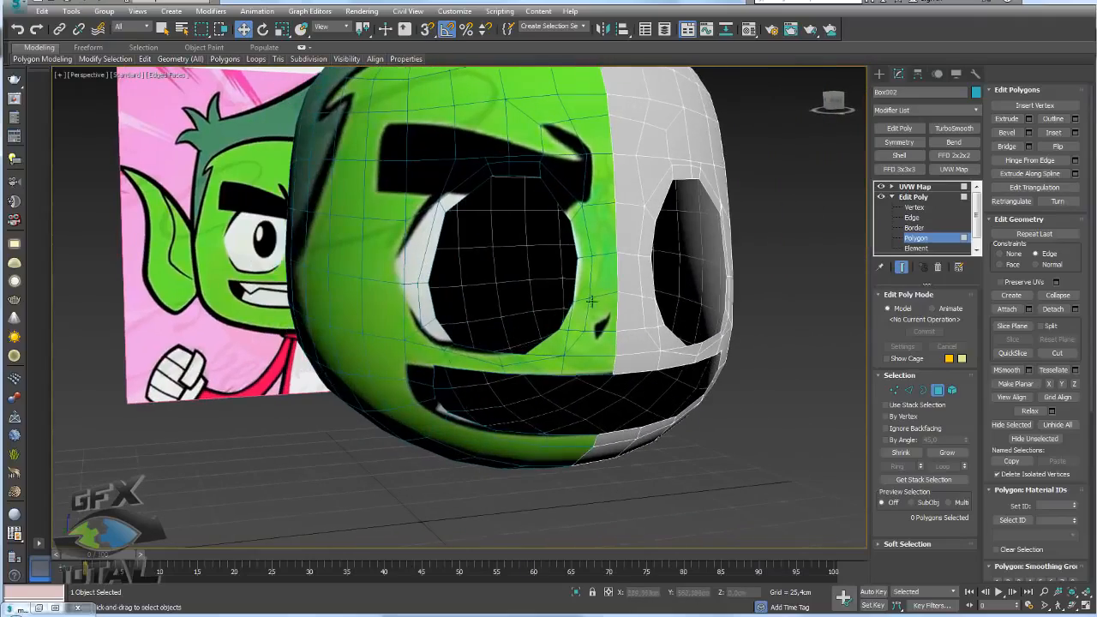
pyautogui.scroll(2, 621, 317)
pyautogui.scroll(2, 725, 362)
pyautogui.scroll(2, 763, 345)
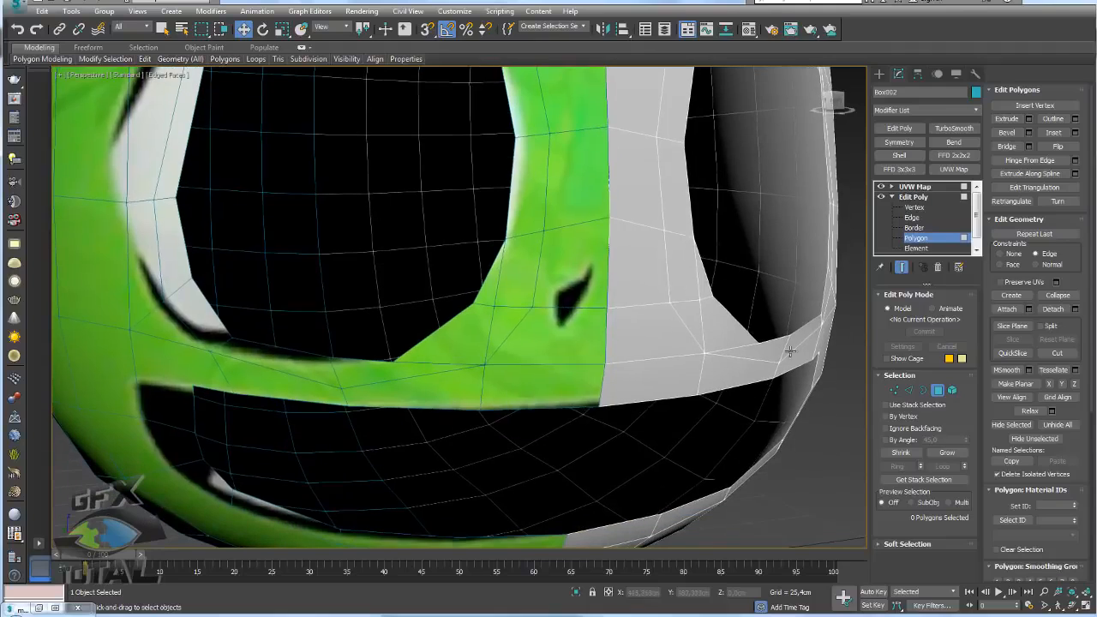
pyautogui.click(908, 390)
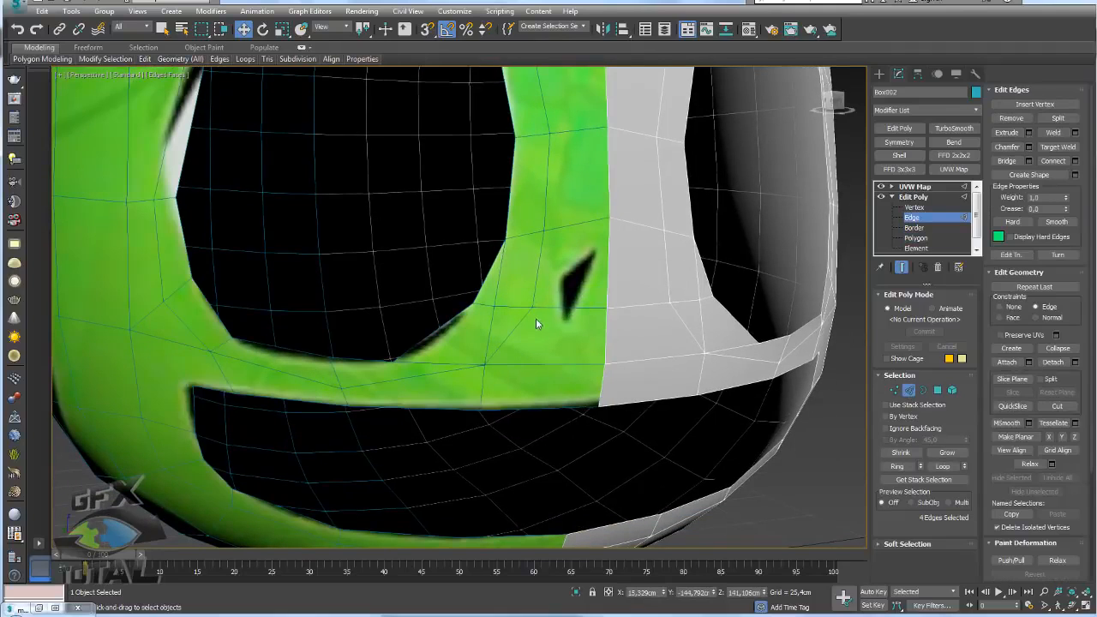
pyautogui.moveTo(343, 385)
pyautogui.mouseDown()
pyautogui.moveTo(469, 370)
pyautogui.moveTo(416, 360)
pyautogui.moveTo(342, 385)
pyautogui.mouseUp()
pyautogui.press('Escape')
pyautogui.moveTo(667, 382)
pyautogui.keyDown('alt'); pyautogui.mouseDown(button='middle')
pyautogui.moveTo(609, 384)
pyautogui.moveTo(535, 361)
pyautogui.mouseUp(button='middle'); pyautogui.keyUp('alt')
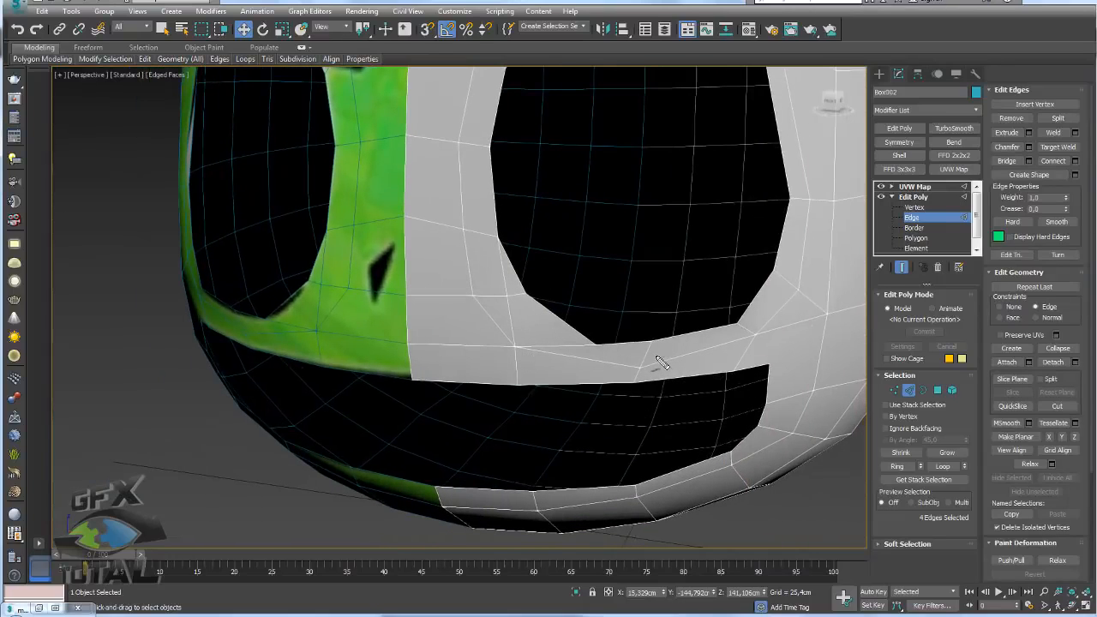
pyautogui.click(586, 345)
pyautogui.moveTo(505, 302)
pyautogui.mouseDown()
pyautogui.moveTo(524, 283)
pyautogui.moveTo(495, 332)
pyautogui.moveTo(471, 294)
pyautogui.mouseUp()
pyautogui.press('Escape')
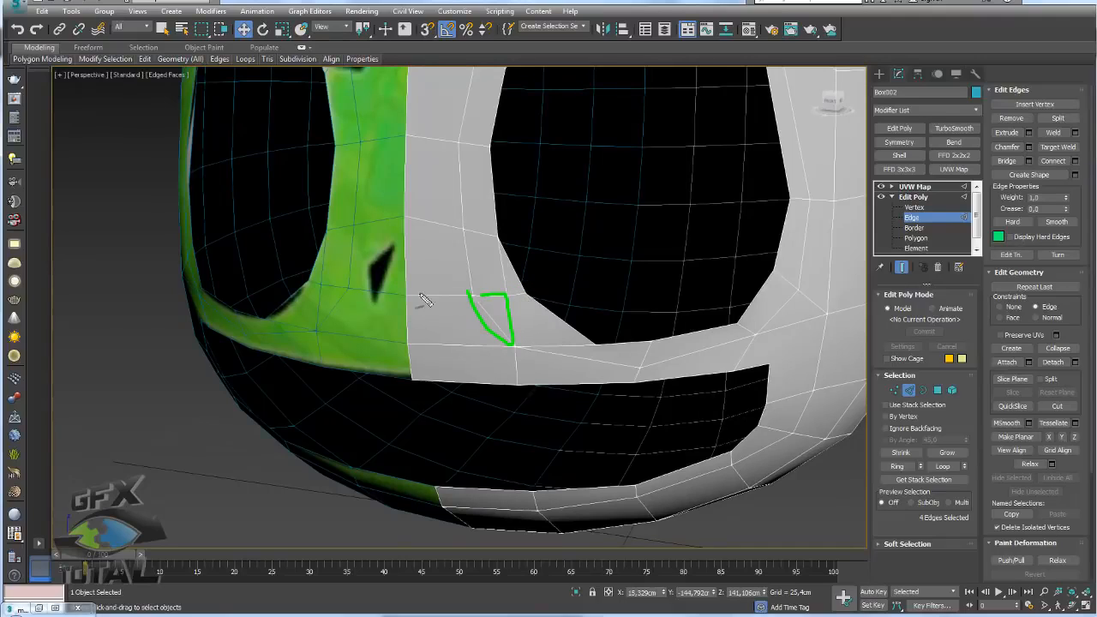
pyautogui.press('Escape')
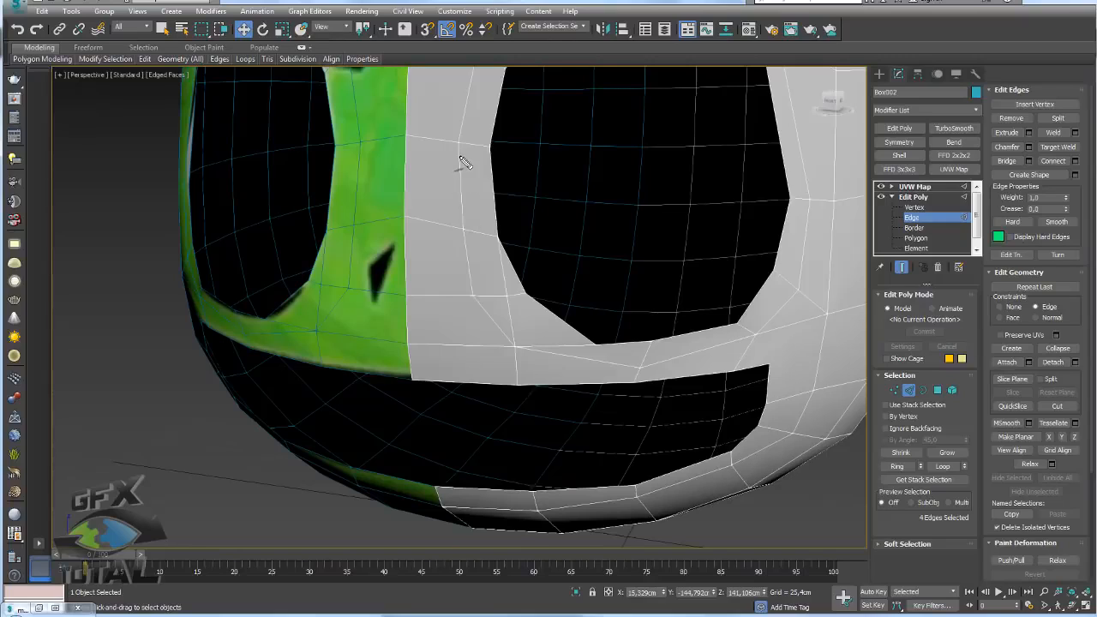
pyautogui.moveTo(459, 144)
pyautogui.mouseDown()
pyautogui.moveTo(469, 245)
pyautogui.moveTo(512, 324)
pyautogui.moveTo(638, 362)
pyautogui.mouseUp()
pyautogui.press('Escape')
pyautogui.scroll(2, 555, 285)
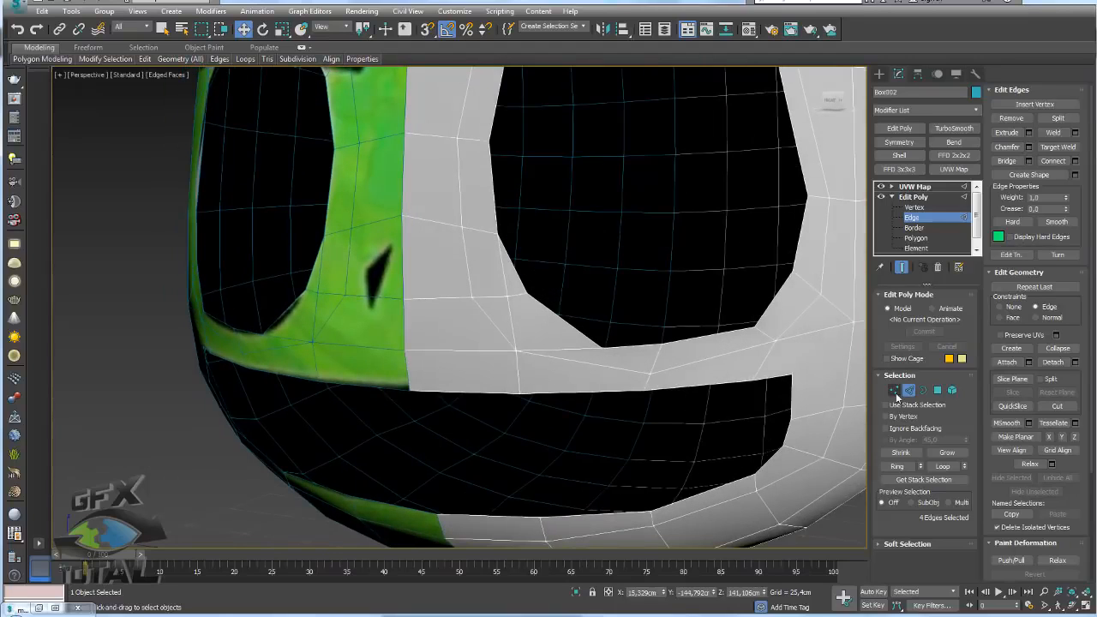
# - Raise the inner eye-border vertex and remove the edge running from it down towards the upper lip
pyautogui.click(896, 391)
pyautogui.moveTo(495, 193); pyautogui.dragTo(493, 178)
pyautogui.keyDown('alt'); pyautogui.moveTo(519, 297); pyautogui.dragTo(524, 299, button='middle'); pyautogui.keyUp('alt')
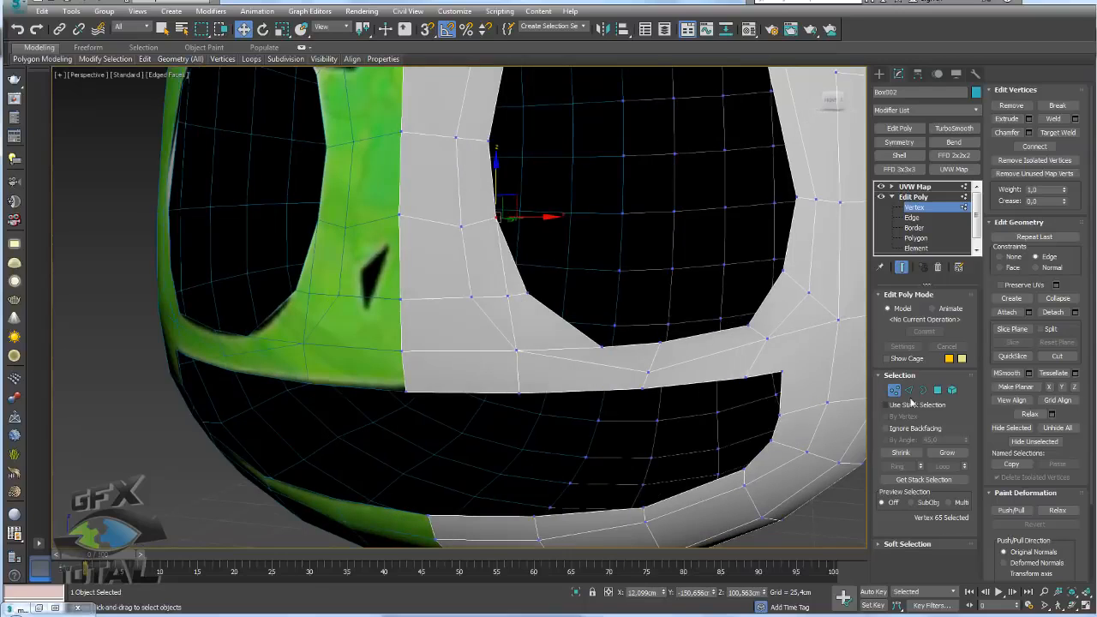
pyautogui.click(908, 389)
pyautogui.click(505, 274)
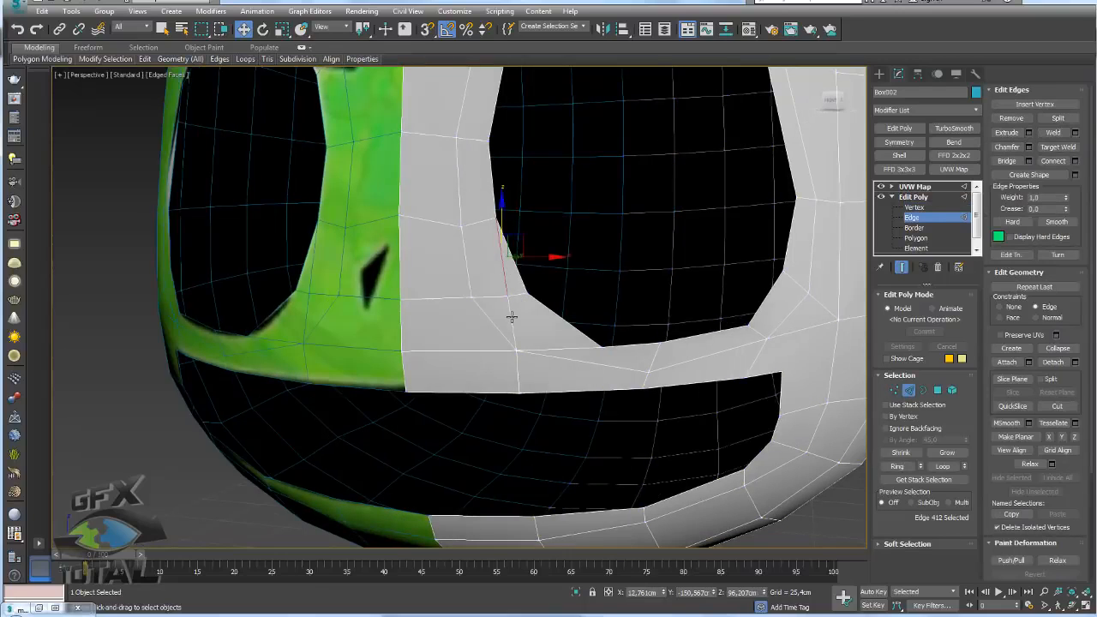
pyautogui.click(1011, 118)
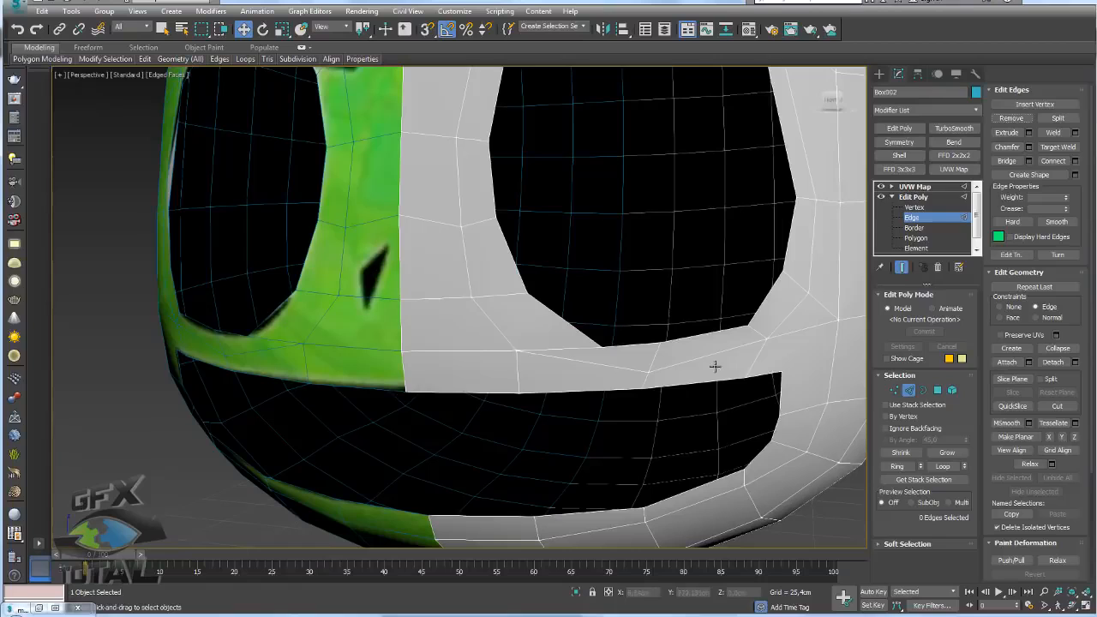
# - Cut a new edge line parallel to the eye's inner border, from beside the nose bridge to just below the eye
pyautogui.click(894, 390)
pyautogui.keyDown('alt'); pyautogui.moveTo(801, 371); pyautogui.dragTo(530, 319, button='middle'); pyautogui.keyUp('alt')
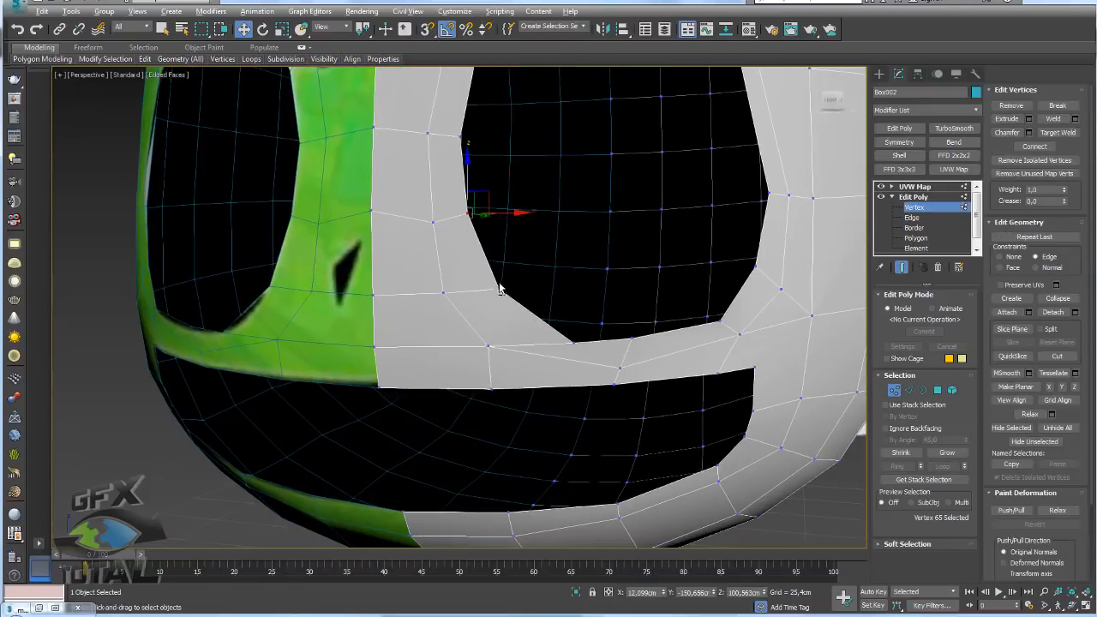
pyautogui.hotkey('alt', 'c')
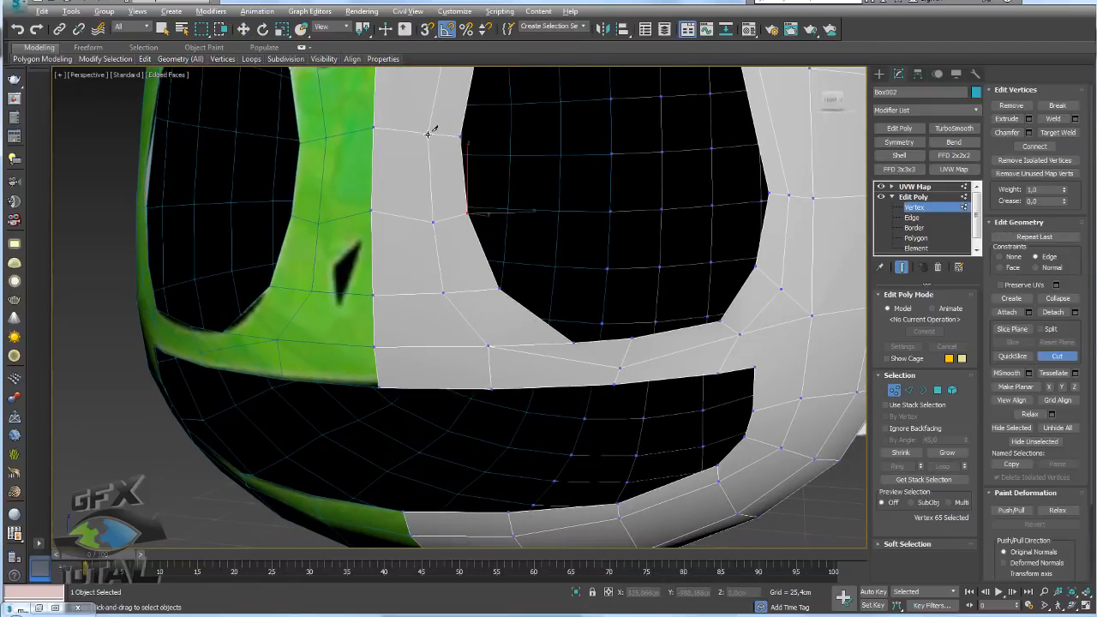
pyautogui.click(445, 220)
pyautogui.click(467, 294)
pyautogui.click(528, 345)
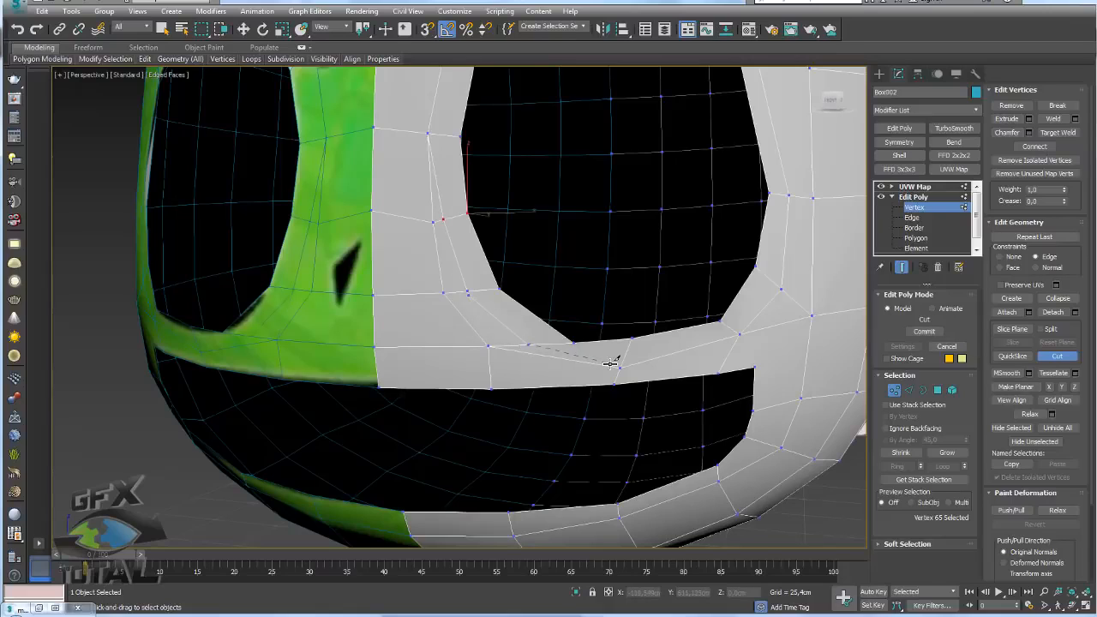
pyautogui.click(570, 359)
pyautogui.press('w')
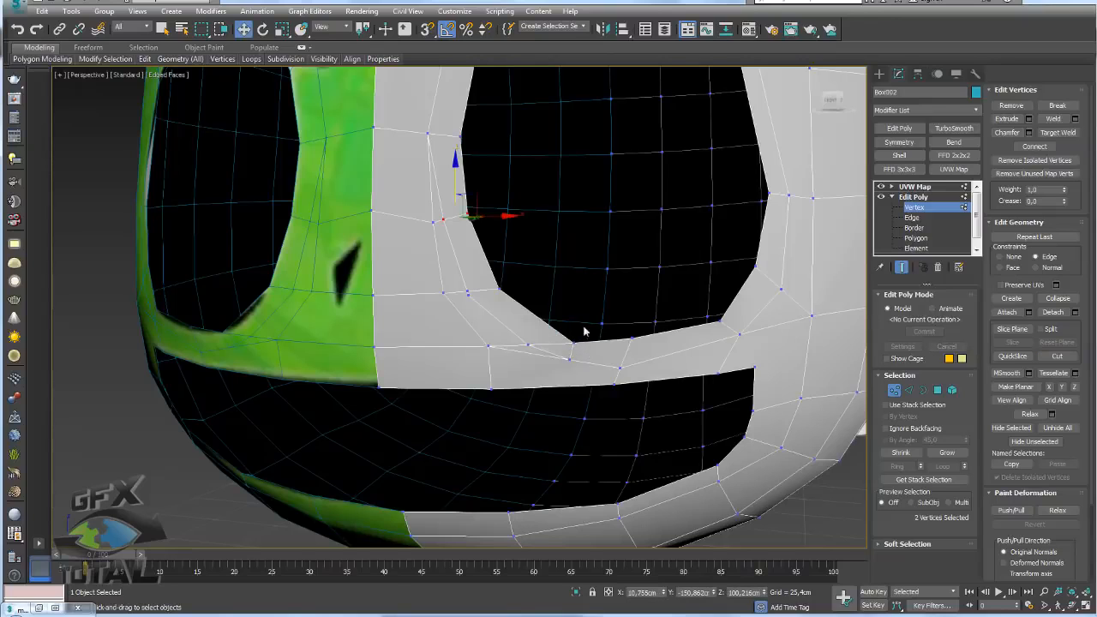
# - Cut a second edge line from the upper lip up along the side of the nose to the nose bridge
pyautogui.keyDown('alt'); pyautogui.moveTo(444, 382); pyautogui.dragTo(453, 387, button='middle'); pyautogui.keyUp('alt')
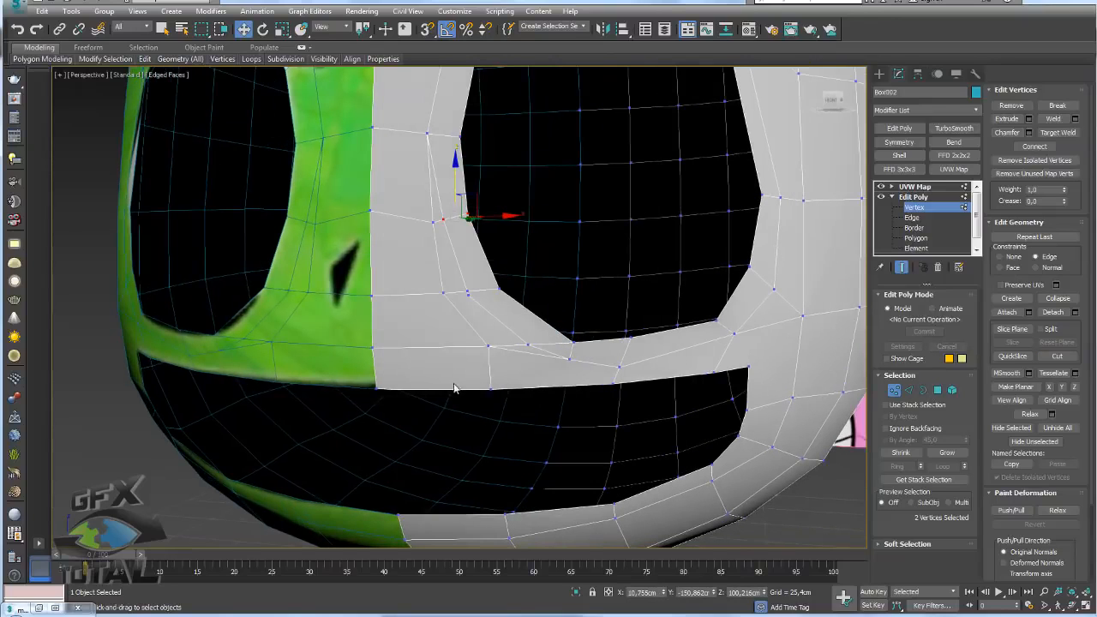
pyautogui.hotkey('alt', 'c')
pyautogui.click(455, 388)
pyautogui.click(444, 347)
pyautogui.click(419, 294)
pyautogui.click(405, 217)
pyautogui.click(403, 128)
pyautogui.press('w')
# - Remove the old edge loop lying between the two new cut lines beside the eye
pyautogui.press('2')
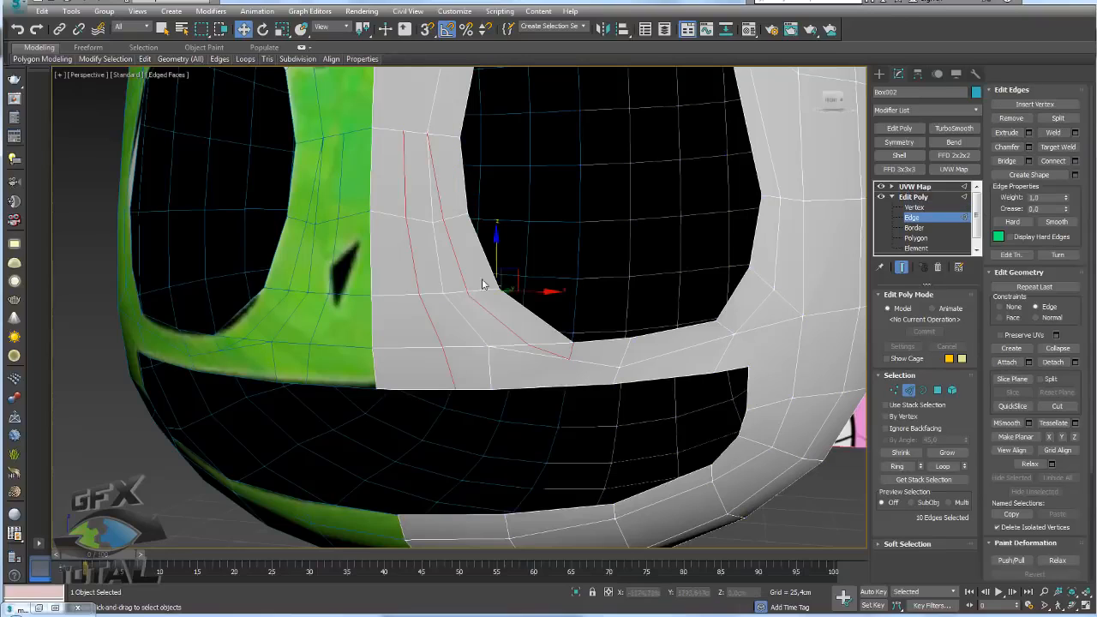
pyautogui.doubleClick(440, 274)
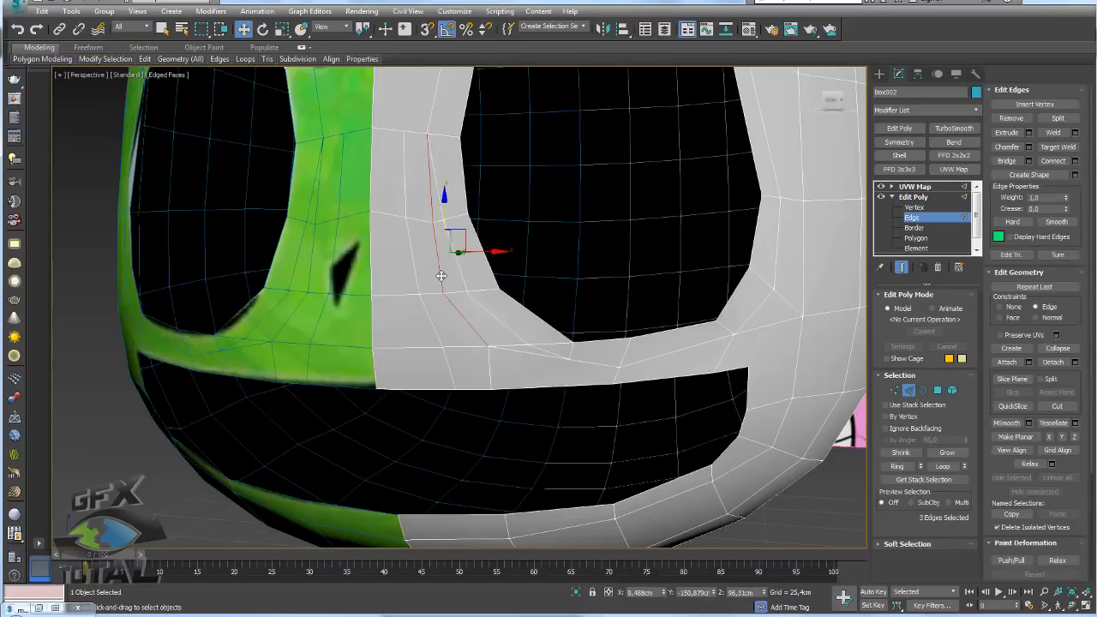
pyautogui.click(1010, 119)
# - Cut an edge from the upper lip to the lower end of the inner eye loop and remove the old edges beside it
pyautogui.moveTo(513, 361); pyautogui.dragTo(510, 322, button='middle')
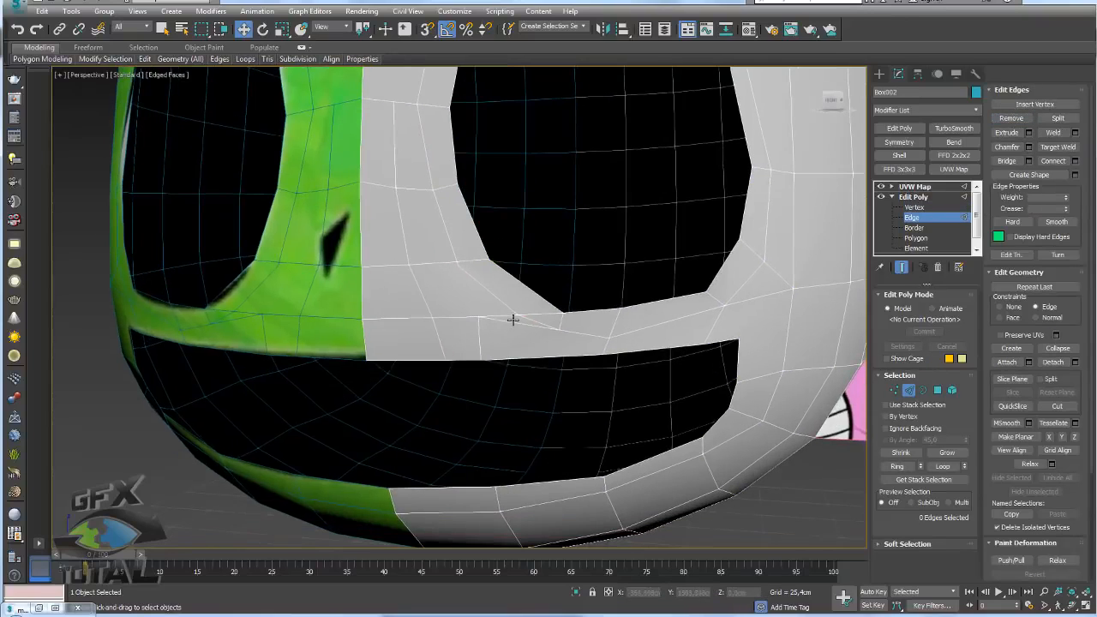
pyautogui.click(510, 319)
pyautogui.click(533, 353)
pyautogui.hotkey('alt', 'c')
pyautogui.click(523, 358)
pyautogui.click(518, 315)
pyautogui.rightClick(524, 314)
pyautogui.rightClick(612, 315)
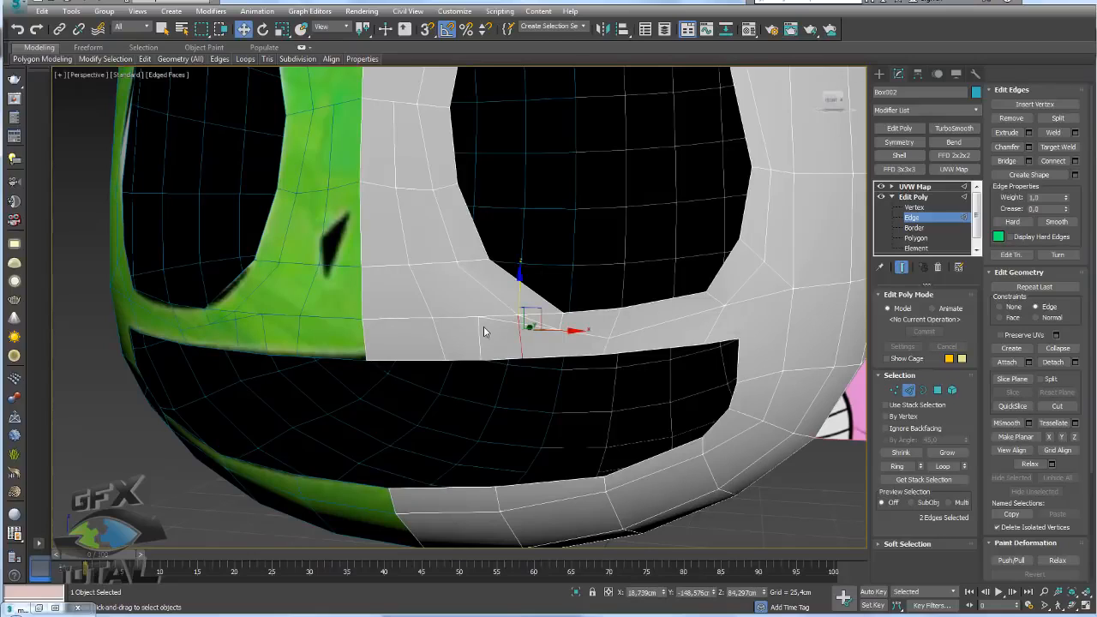
pyautogui.moveTo(524, 324); pyautogui.dragTo(483, 335)
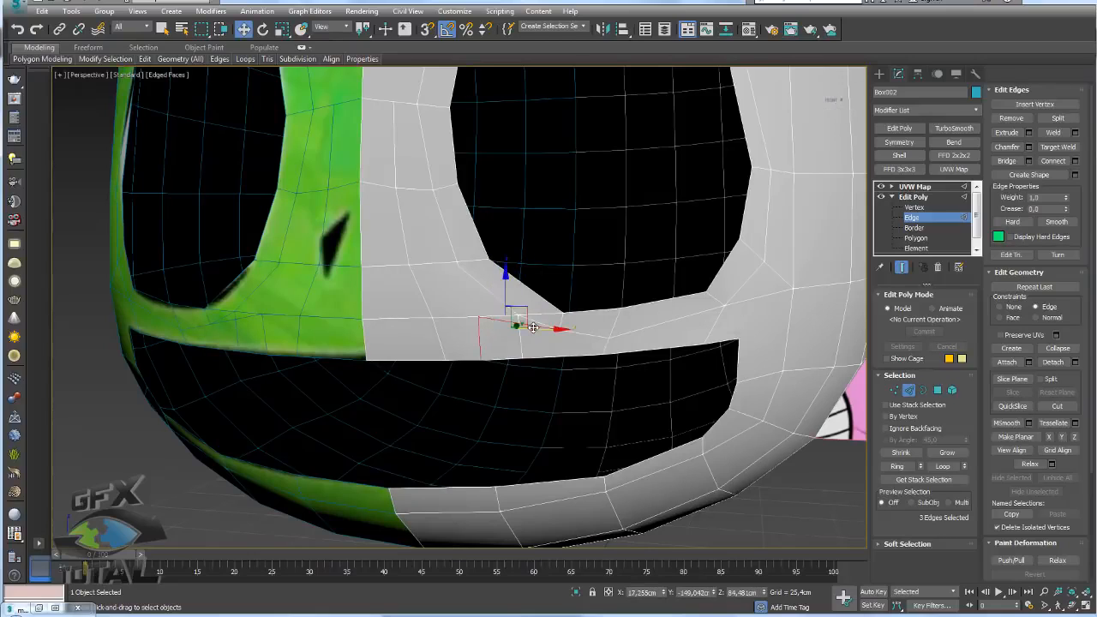
pyautogui.click(1011, 118)
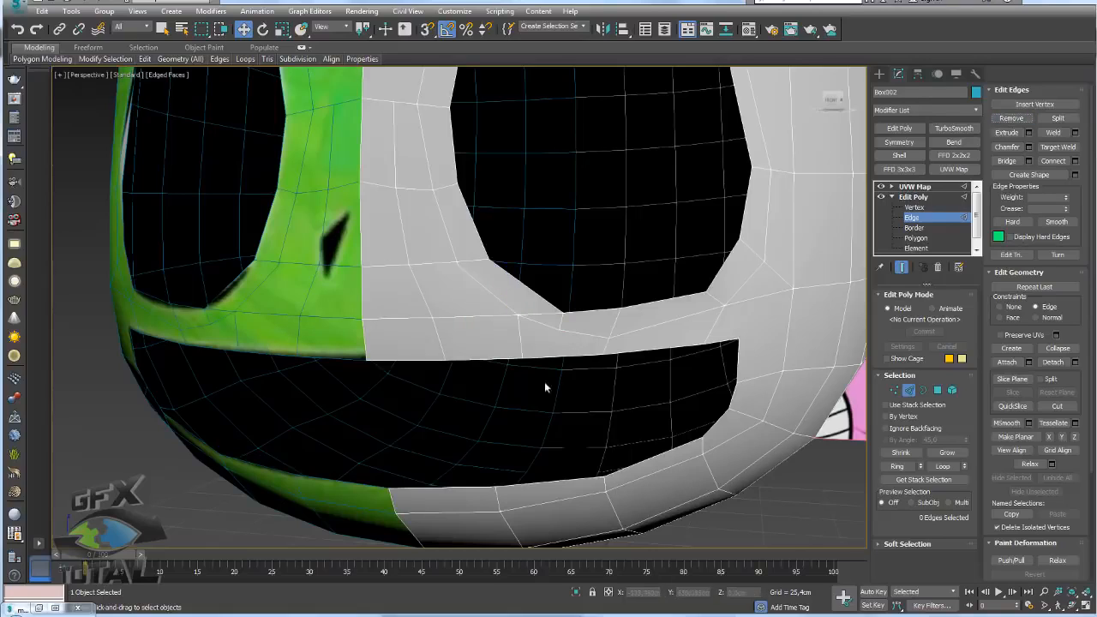
# - Slide the new edge's upper-lip vertex slightly towards the nose
pyautogui.click(893, 390)
pyautogui.click(521, 356)
pyautogui.moveTo(521, 359); pyautogui.dragTo(573, 339)
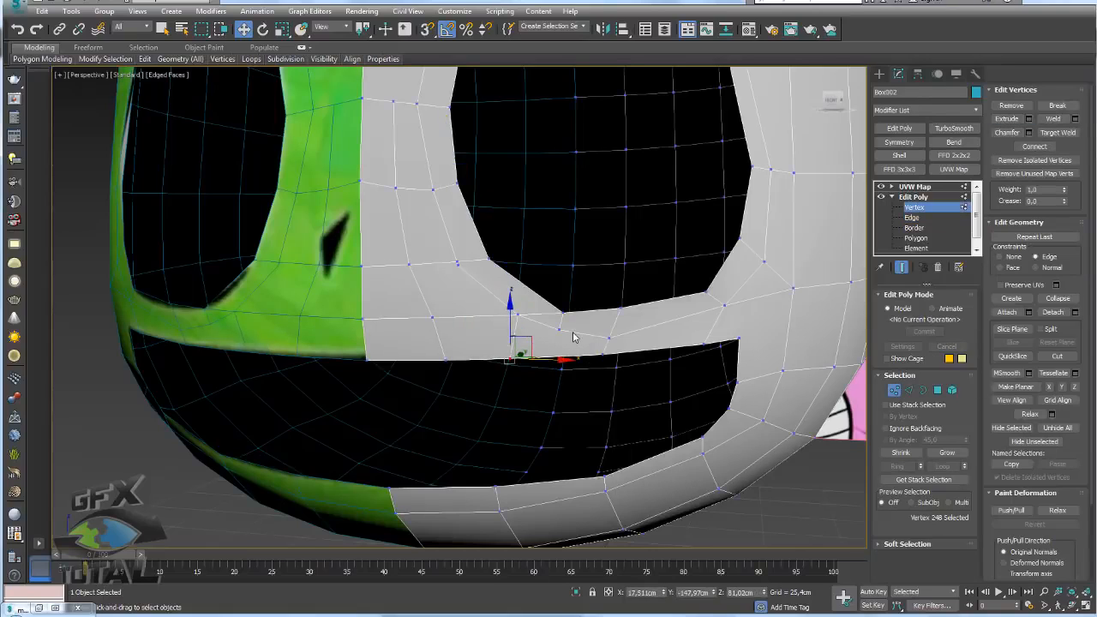
# - Cut a short edge from the vertex below the eye's inner corner down to the upper lip
pyautogui.click(908, 390)
pyautogui.scroll(3, 529, 311)
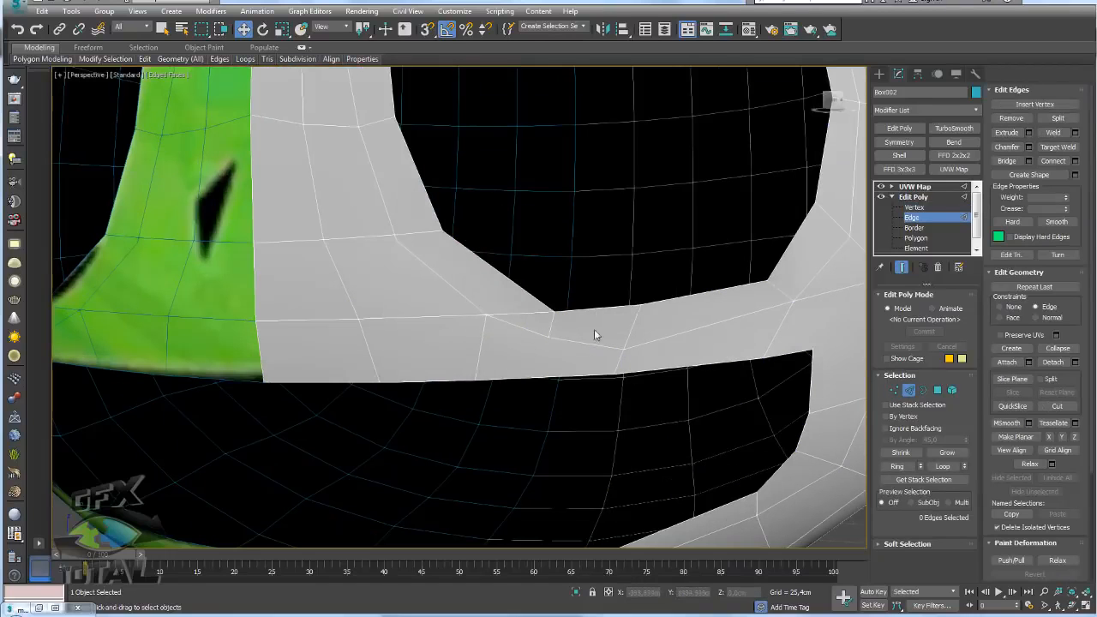
pyautogui.click(893, 390)
pyautogui.scroll(3, 604, 348)
pyautogui.hotkey('alt', 'c')
pyautogui.click(495, 309)
pyautogui.click(496, 369)
pyautogui.rightClick(415, 207)
# - Target-weld the two nearly overlapping vertices beside the eye's inner lower border
pyautogui.moveTo(269, 167); pyautogui.dragTo(455, 268, button='middle')
pyautogui.scroll(2, 454, 269)
pyautogui.scroll(-4, 433, 267)
pyautogui.scroll(2, 473, 266)
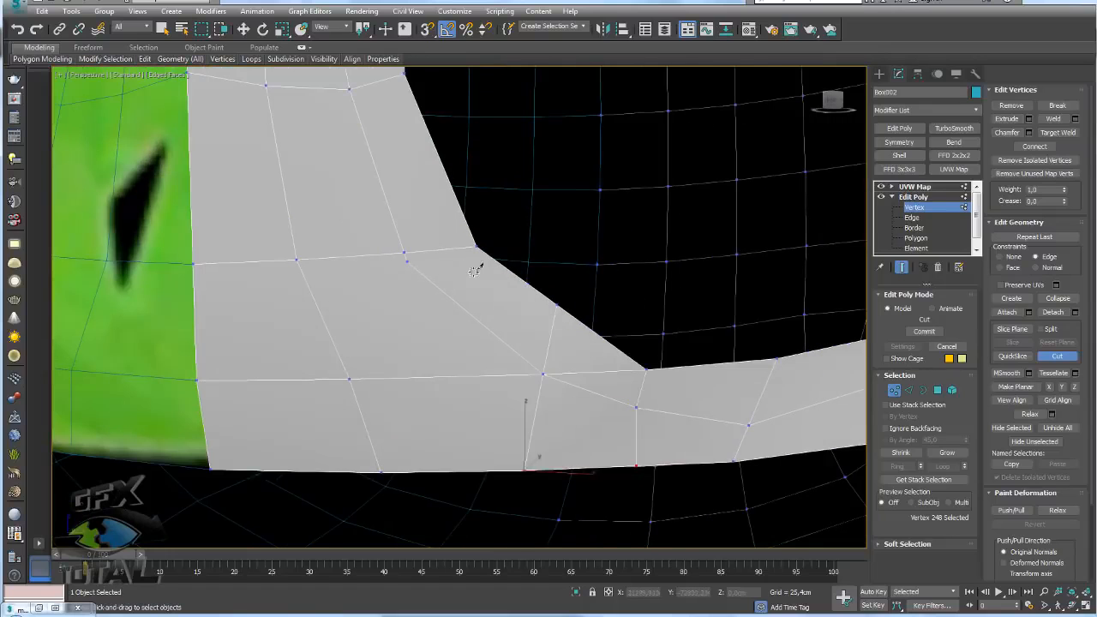
pyautogui.click(1057, 131)
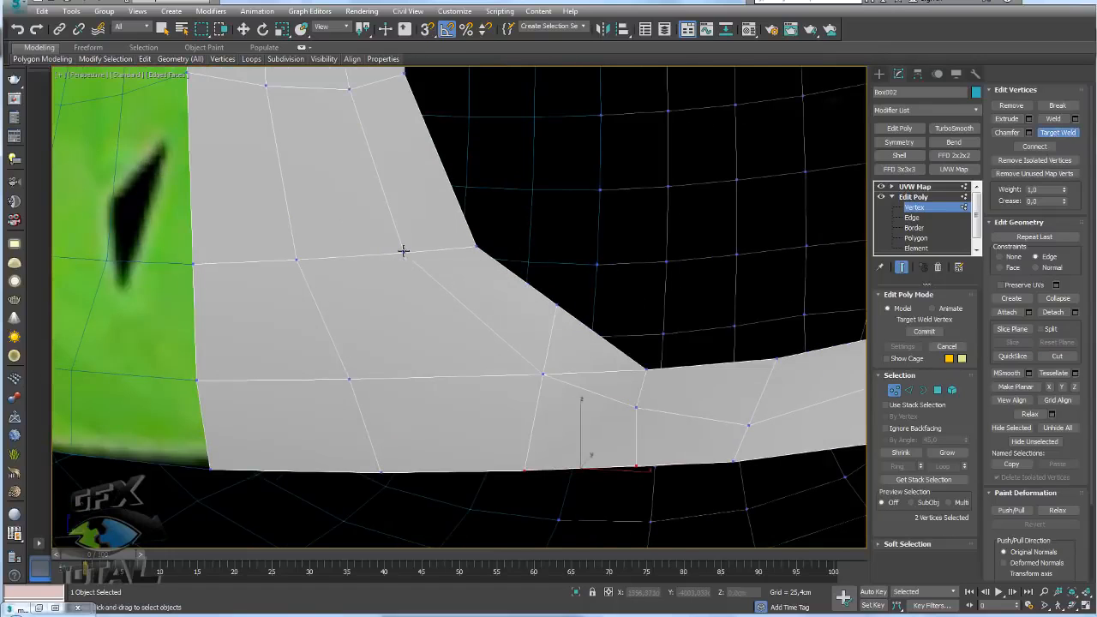
pyautogui.scroll(-4, 494, 289)
pyautogui.press('w')
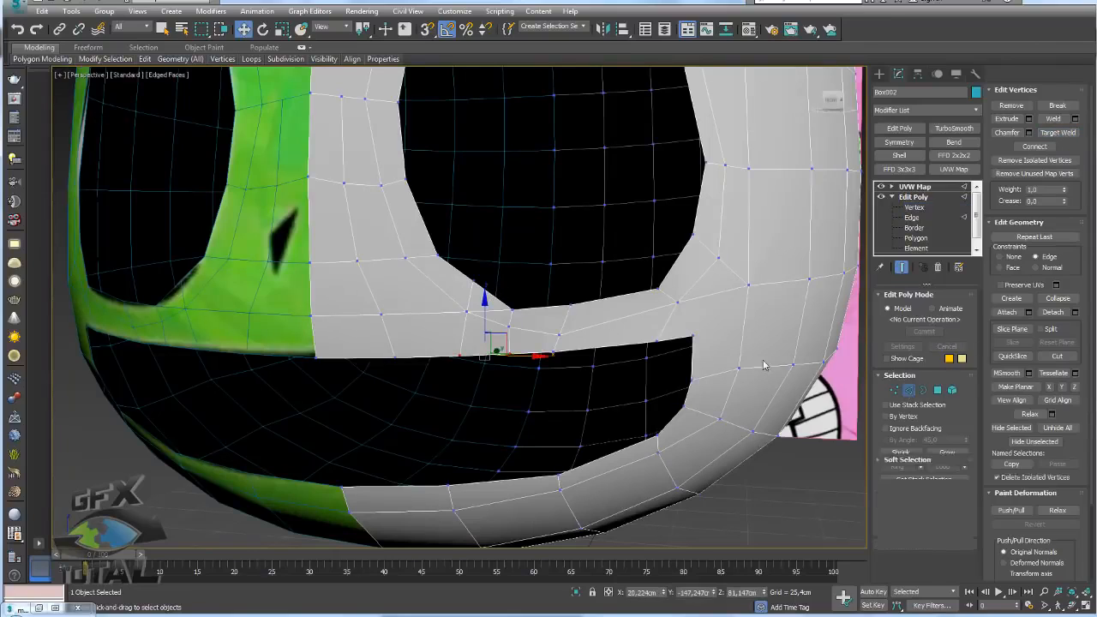
# - Remove the leftover edge at the eye's inner lower corner
pyautogui.click(908, 390)
pyautogui.click(1012, 120)
pyautogui.scroll(-5, 558, 287)
pyautogui.scroll(3, 555, 293)
pyautogui.scroll(3, 552, 295)
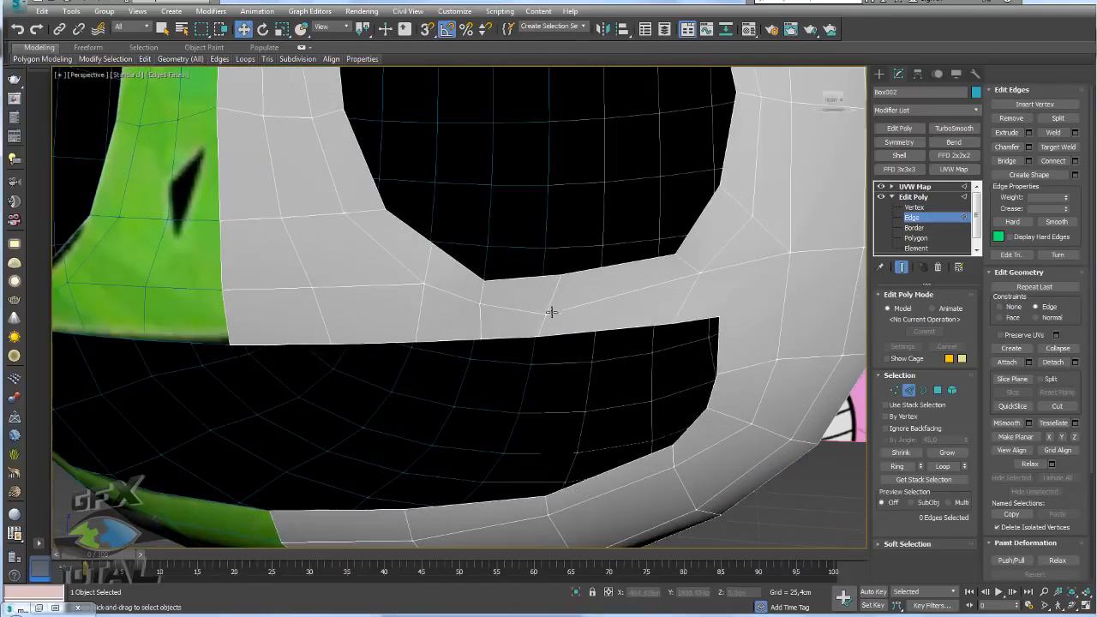
# - Slide the upper-lip, middle and eye-border vertices of the edge line below the eye's centre away from the nose
pyautogui.click(894, 390)
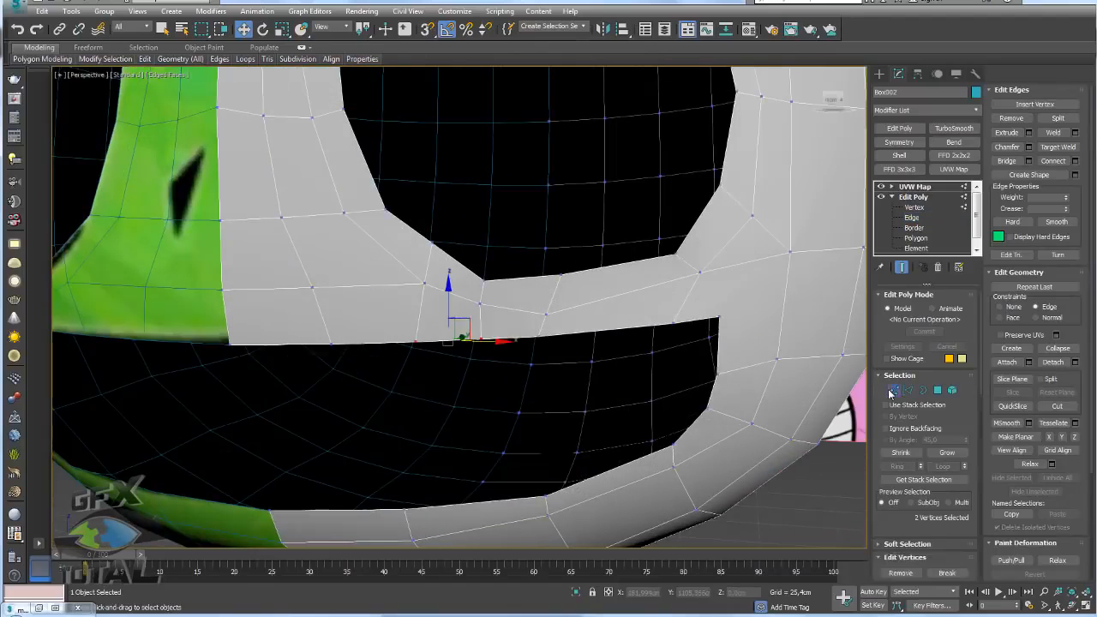
pyautogui.click(537, 337)
pyautogui.moveTo(580, 338); pyautogui.dragTo(641, 336)
pyautogui.hotkey('ctrl', 'z')
pyautogui.keyDown('alt'); pyautogui.moveTo(641, 315); pyautogui.dragTo(615, 322, button='middle'); pyautogui.keyUp('alt')
pyautogui.moveTo(581, 340); pyautogui.dragTo(621, 322)
pyautogui.click(546, 315)
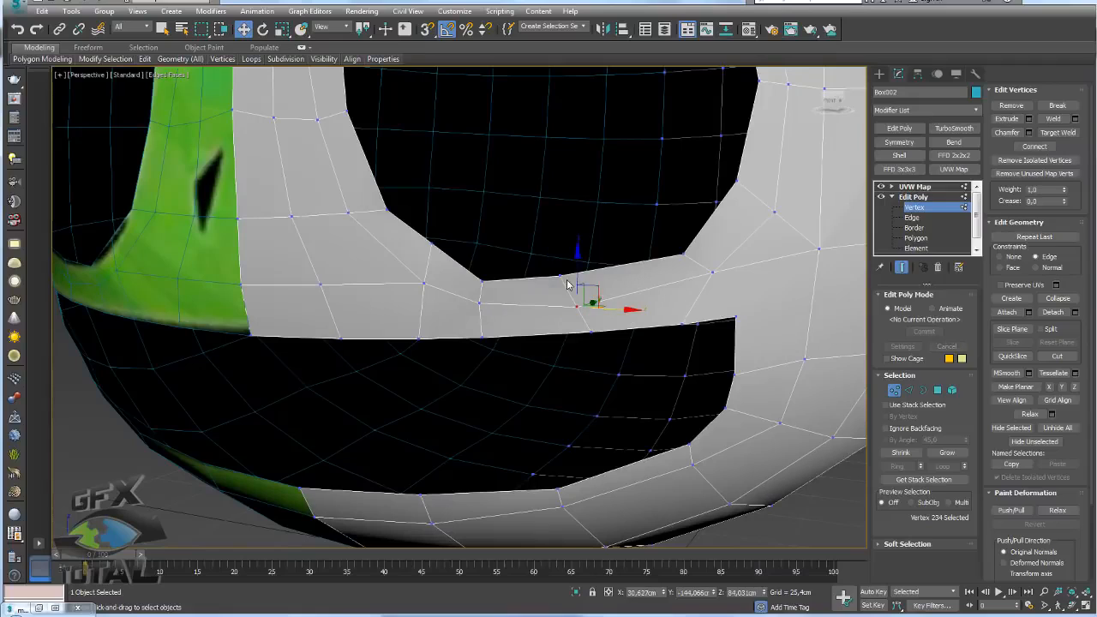
pyautogui.click(562, 277)
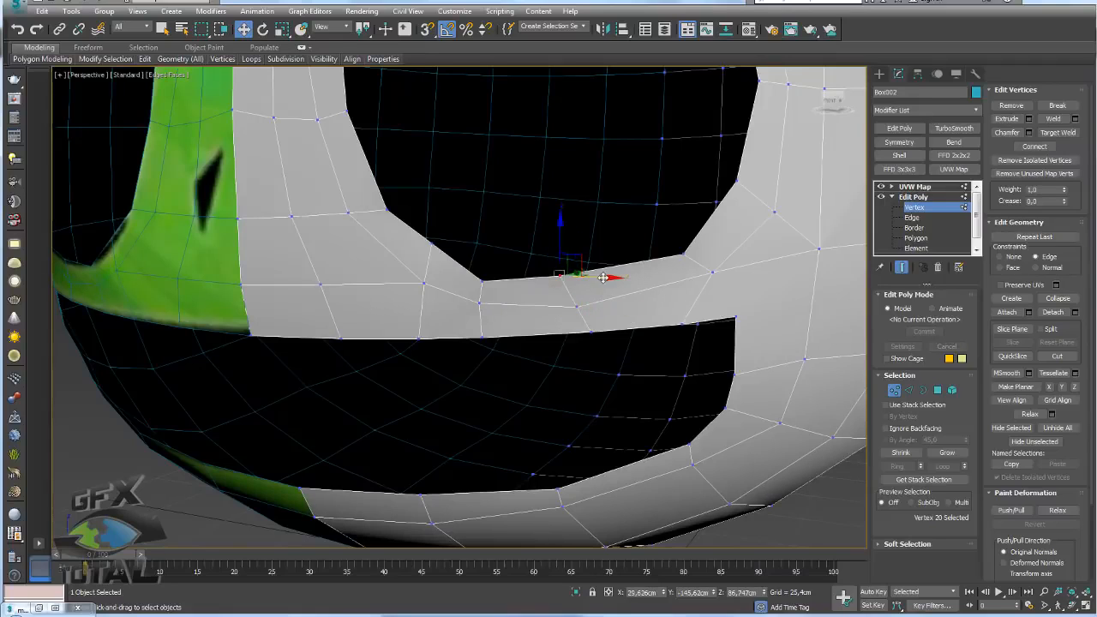
# - Shift the three neighbouring vertices between eye and upper lip away from the nose and raise the vertex at the eye's inner lower border
pyautogui.click(482, 281)
pyautogui.keyDown('ctrl'); pyautogui.click(479, 303); pyautogui.keyUp('ctrl')
pyautogui.keyDown('ctrl'); pyautogui.click(484, 337); pyautogui.keyUp('ctrl')
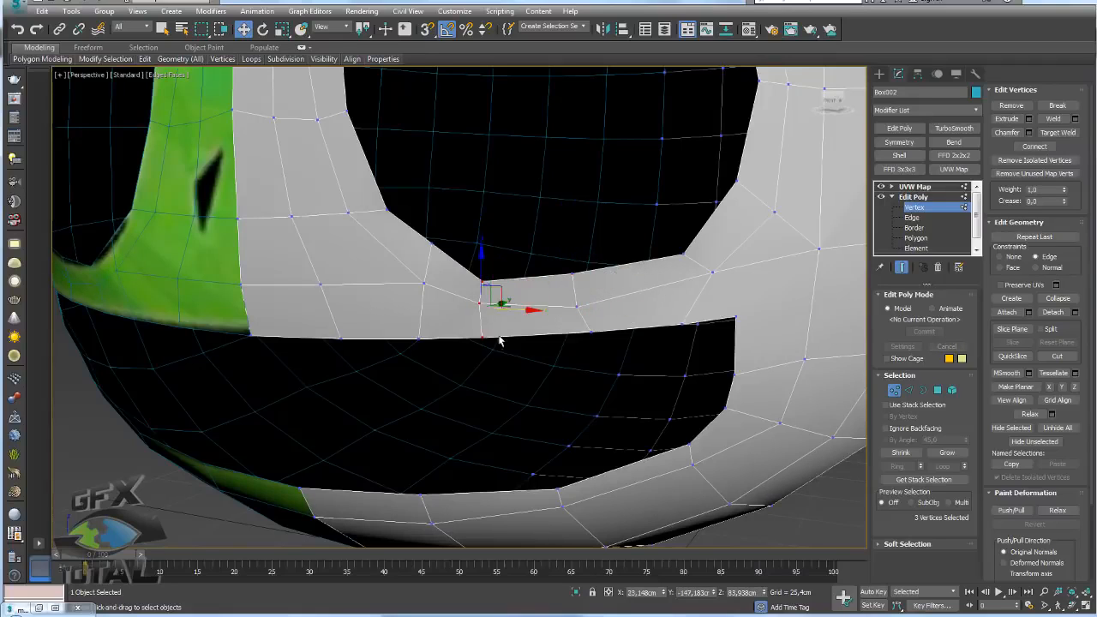
pyautogui.moveTo(521, 311); pyautogui.dragTo(542, 314)
pyautogui.keyDown('alt'); pyautogui.moveTo(541, 310); pyautogui.dragTo(572, 298, button='middle'); pyautogui.keyUp('alt')
pyautogui.scroll(-3, 556, 283)
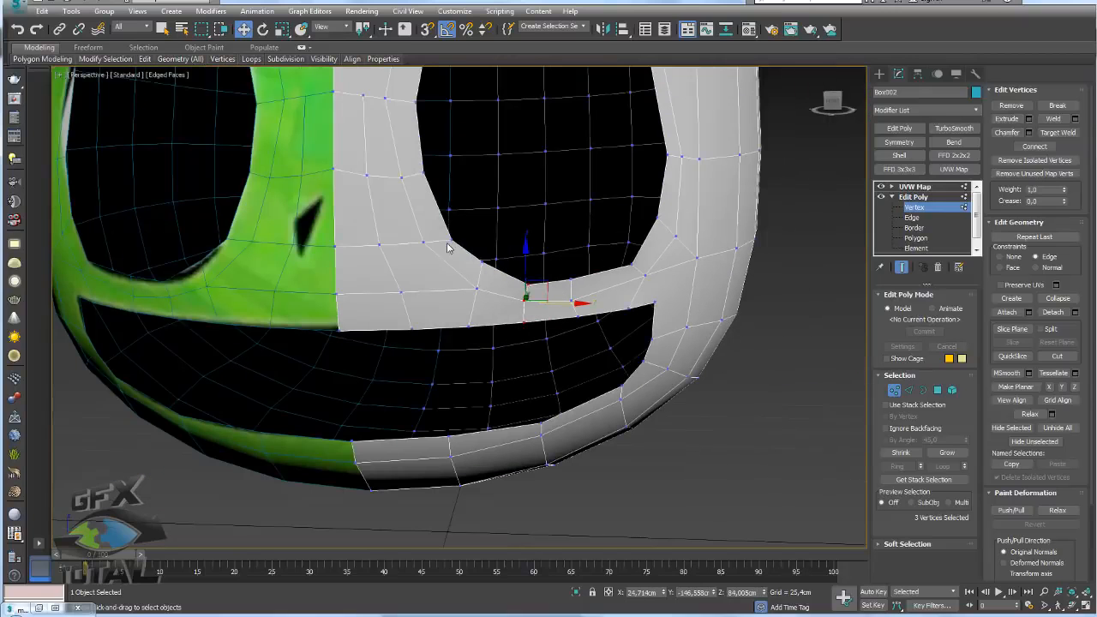
pyautogui.click(449, 243)
pyautogui.moveTo(462, 230); pyautogui.dragTo(463, 216)
# - Cut a vertical edge line between the eye's inner border and the centre line, running up to the forehead's centre-line vertex
pyautogui.keyDown('alt'); pyautogui.moveTo(504, 249); pyautogui.dragTo(457, 258, button='middle'); pyautogui.keyUp('alt')
pyautogui.scroll(-4, 485, 252)
pyautogui.keyDown('alt'); pyautogui.moveTo(516, 240); pyautogui.dragTo(479, 245, button='middle'); pyautogui.keyUp('alt')
pyautogui.scroll(3, 458, 229)
pyautogui.moveTo(440, 206); pyautogui.dragTo(469, 390, button='middle')
pyautogui.hotkey('alt', 'c')
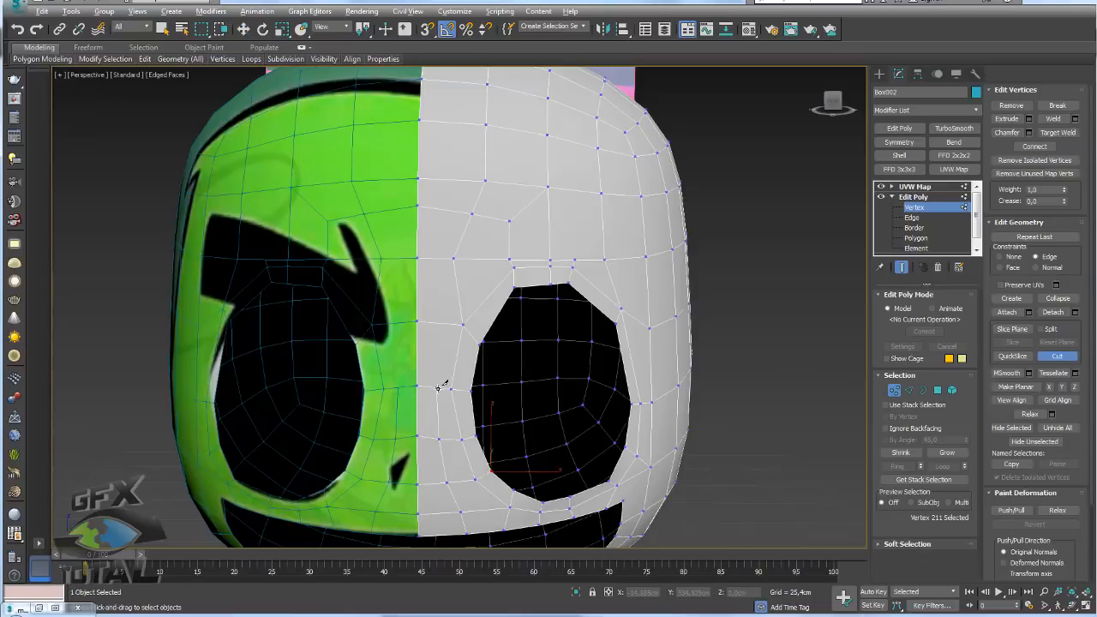
pyautogui.click(437, 324)
pyautogui.click(436, 257)
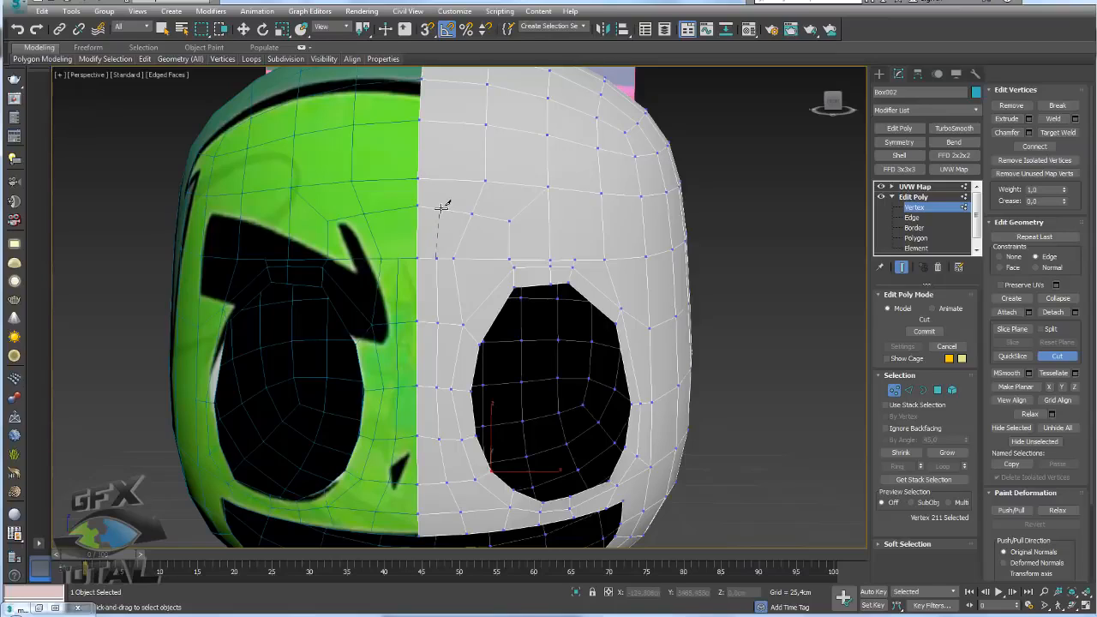
pyautogui.click(440, 208)
pyautogui.press('w')
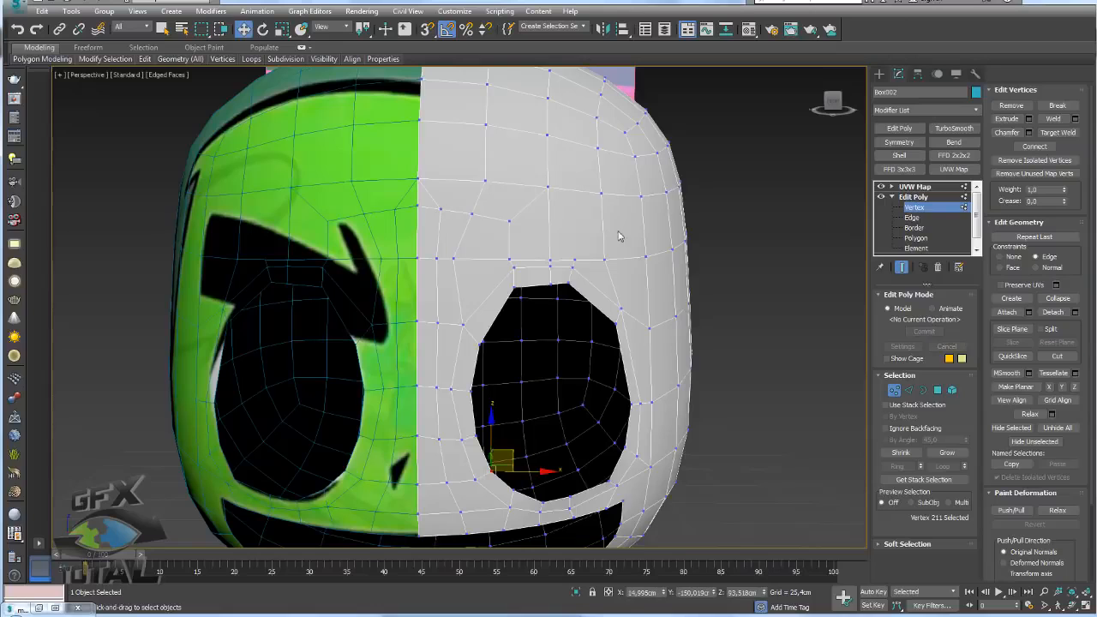
# - Remove the short horizontal edge joining the new line's upper end to the centre line
pyautogui.click(908, 390)
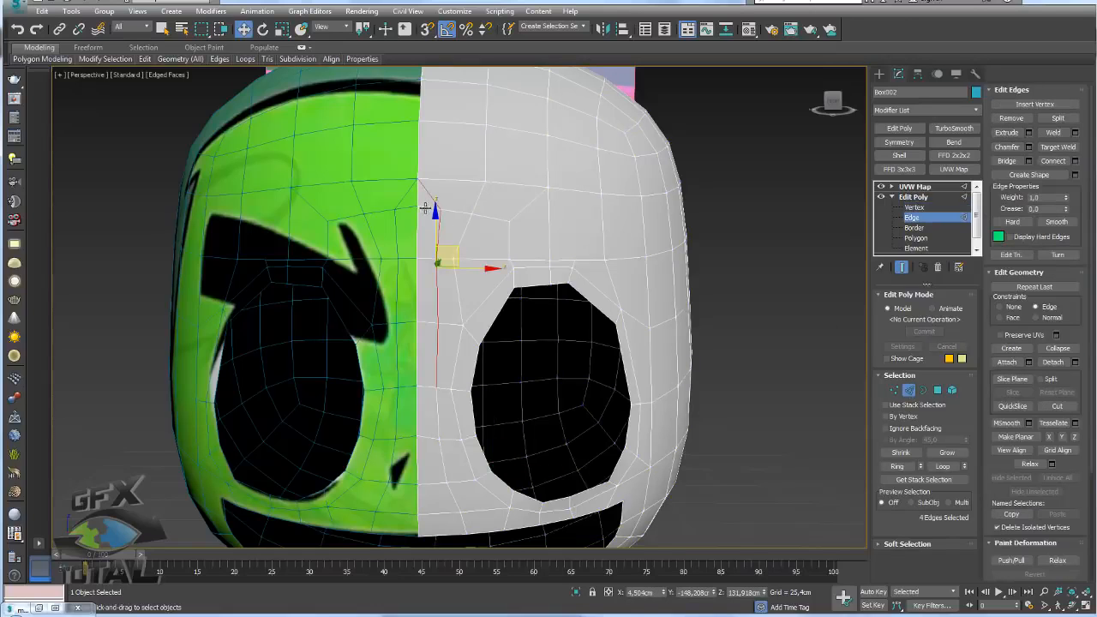
pyautogui.click(426, 208)
pyautogui.click(1012, 120)
pyautogui.keyDown('alt'); pyautogui.moveTo(523, 215); pyautogui.dragTo(777, 279, button='middle'); pyautogui.keyUp('alt')
# - Adjust the upper vertex of the new edge line and remove the leftover vertex on the centre line
pyautogui.click(893, 389)
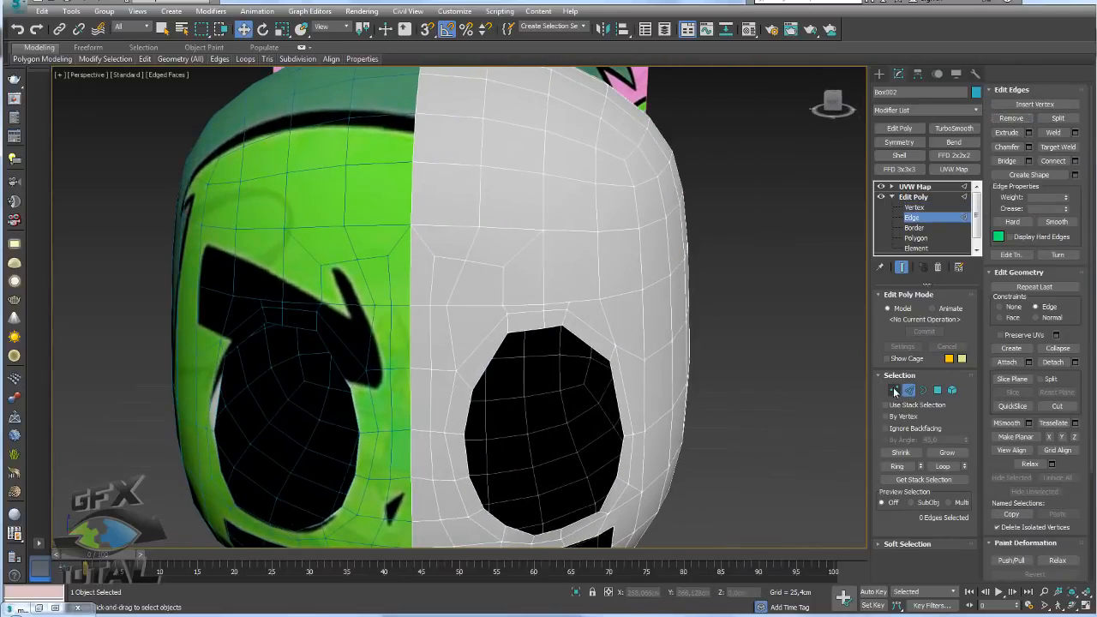
pyautogui.click(449, 305)
pyautogui.moveTo(478, 292); pyautogui.dragTo(502, 300)
pyautogui.click(431, 306)
pyautogui.click(437, 254)
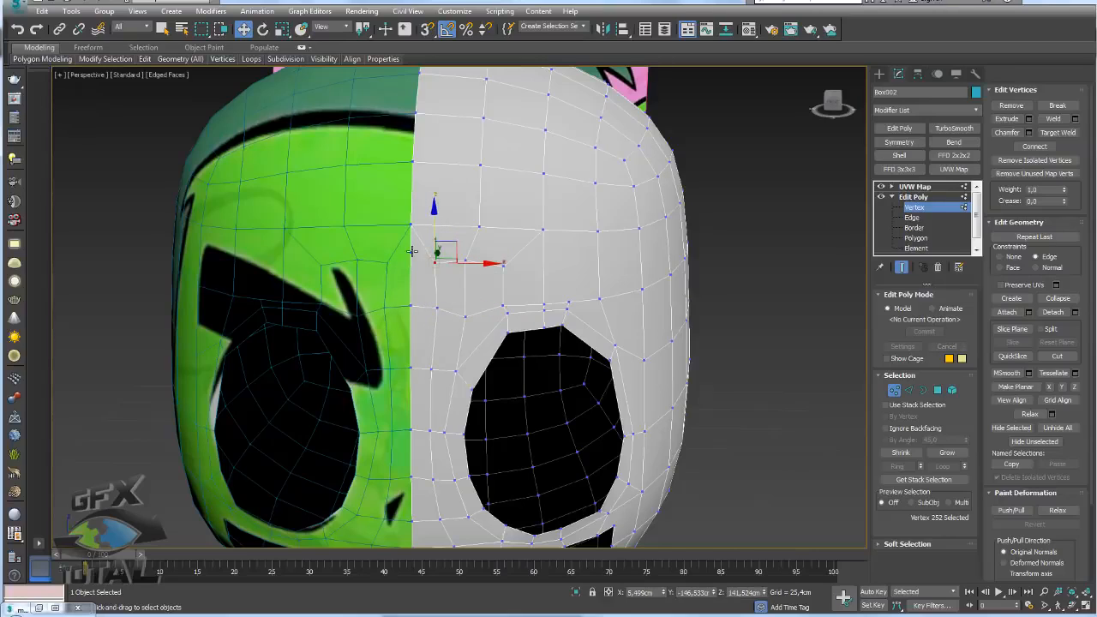
pyautogui.click(1010, 105)
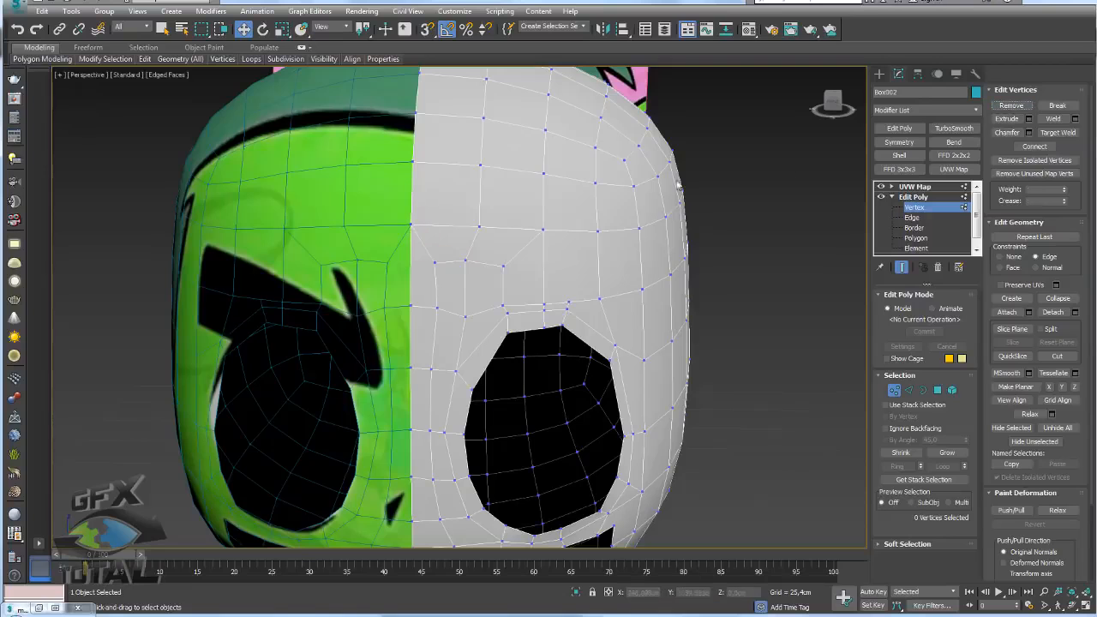
# - Raise the middle and inner vertices of the edge loop above the eye's upper border
pyautogui.keyDown('alt'); pyautogui.moveTo(612, 257); pyautogui.dragTo(582, 257, button='middle'); pyautogui.keyUp('alt')
pyautogui.scroll(3, 433, 261)
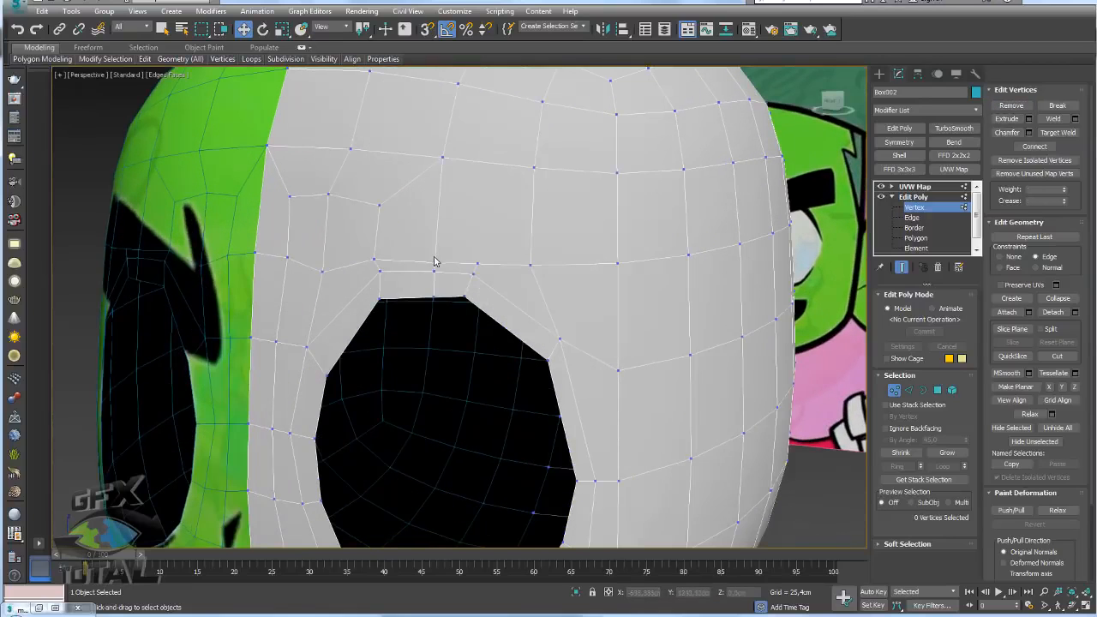
pyautogui.click(435, 262)
pyautogui.moveTo(435, 208); pyautogui.dragTo(436, 188)
pyautogui.keyDown('ctrl'); pyautogui.click(373, 257); pyautogui.keyUp('ctrl')
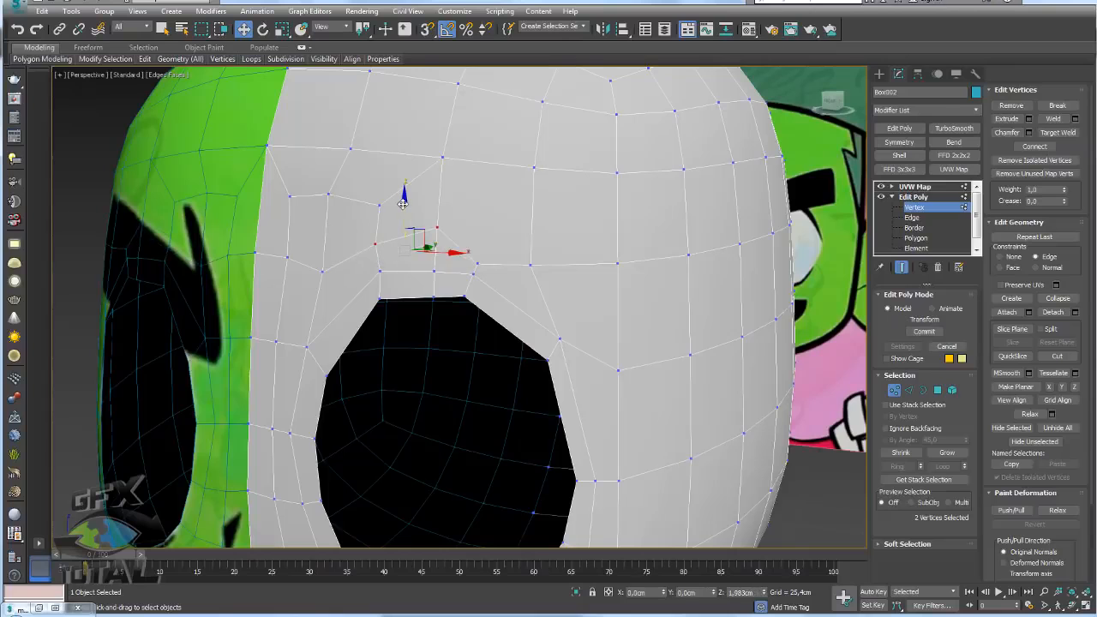
# - Cut an edge above the eye from the raised middle vertex through the face to the outer brow vertex
pyautogui.keyDown('alt'); pyautogui.moveTo(311, 299); pyautogui.dragTo(489, 332, button='middle'); pyautogui.keyUp('alt')
pyautogui.click(433, 274)
pyautogui.scroll(3, 489, 332)
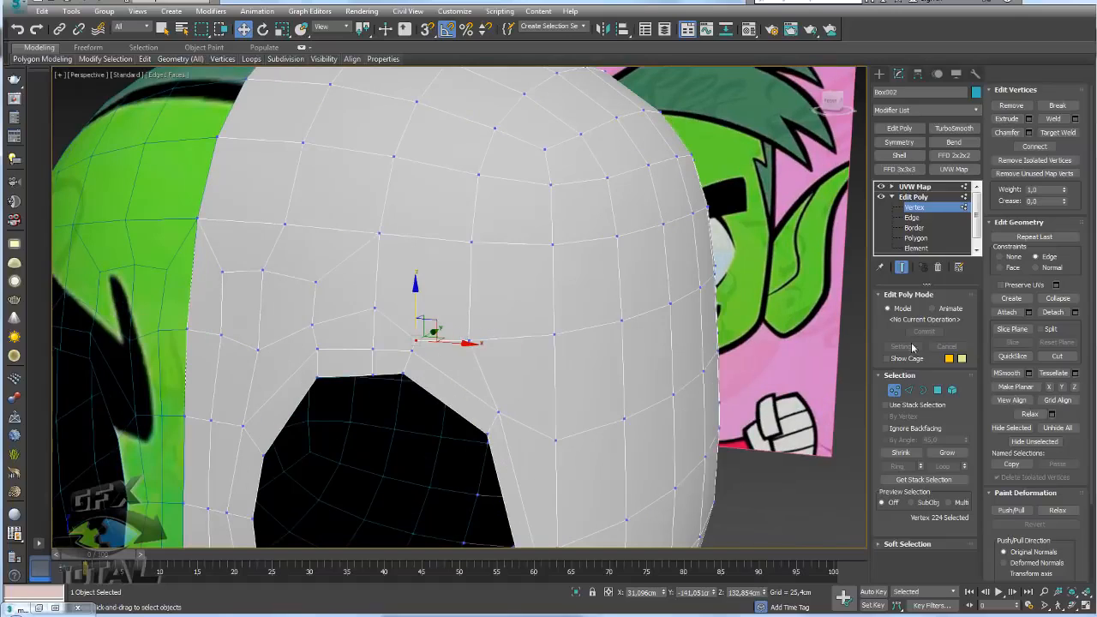
pyautogui.click(507, 282)
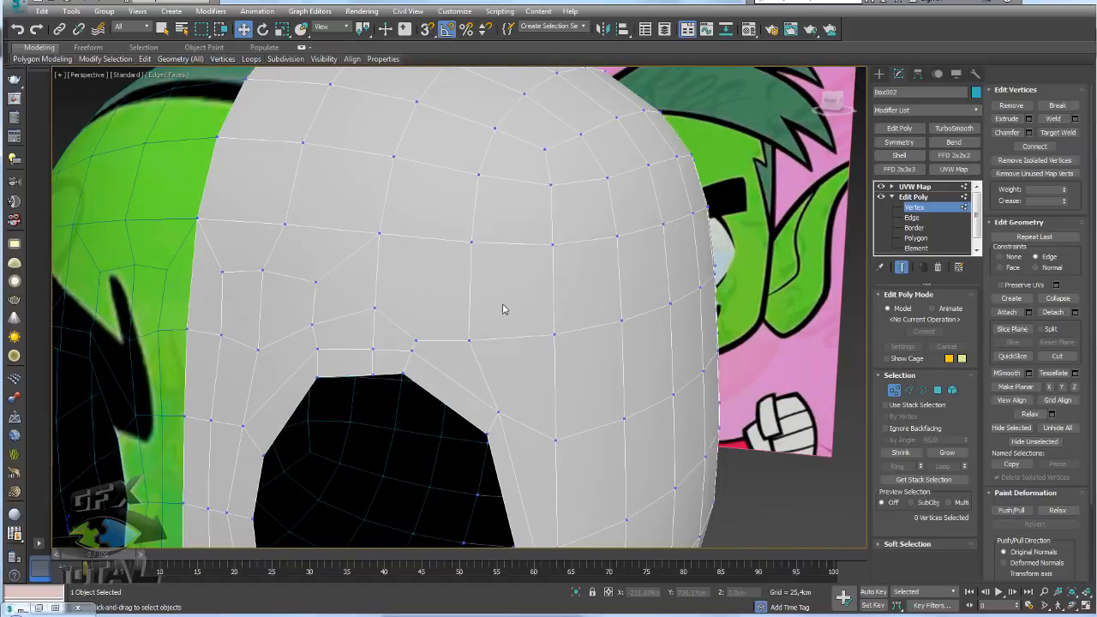
pyautogui.hotkey('alt', 'c')
pyautogui.click(374, 308)
pyautogui.click(425, 315)
pyautogui.click(471, 340)
pyautogui.rightClick(482, 342)
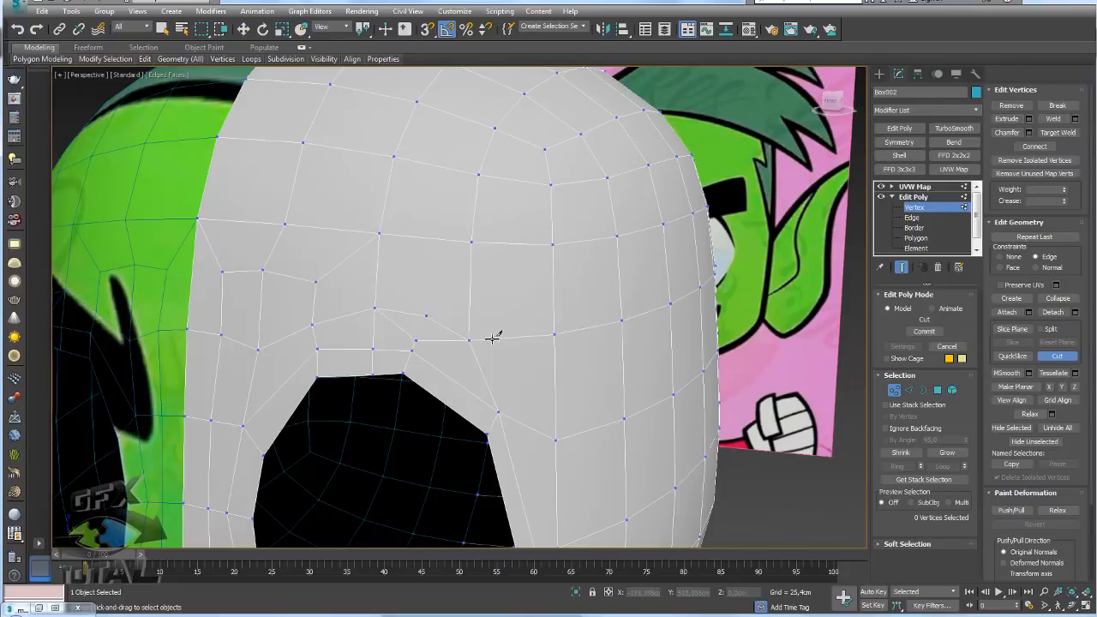
# - Target-weld the stray vertex above the eye's outer upper border onto the middle vertex of the new cut
pyautogui.keyDown('alt'); pyautogui.moveTo(476, 338); pyautogui.dragTo(438, 326, button='middle'); pyautogui.keyUp('alt')
pyautogui.click(371, 320)
pyautogui.rightClick(377, 316)
pyautogui.rightClick(584, 289)
pyautogui.click(1072, 133)
pyautogui.click(382, 298)
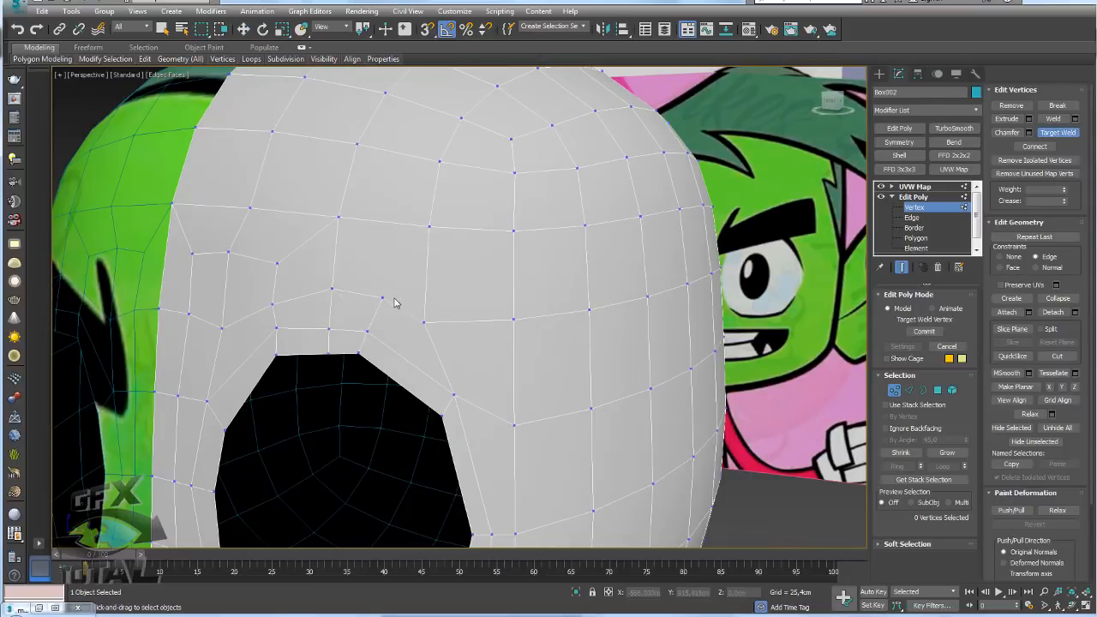
pyautogui.rightClick(400, 299)
# - Connect the outer brow vertex diagonally to the vertex further down beside the eye's outer upper border
pyautogui.moveTo(429, 301); pyautogui.dragTo(506, 309, button='middle')
pyautogui.scroll(-4, 543, 292)
pyautogui.scroll(3, 485, 286)
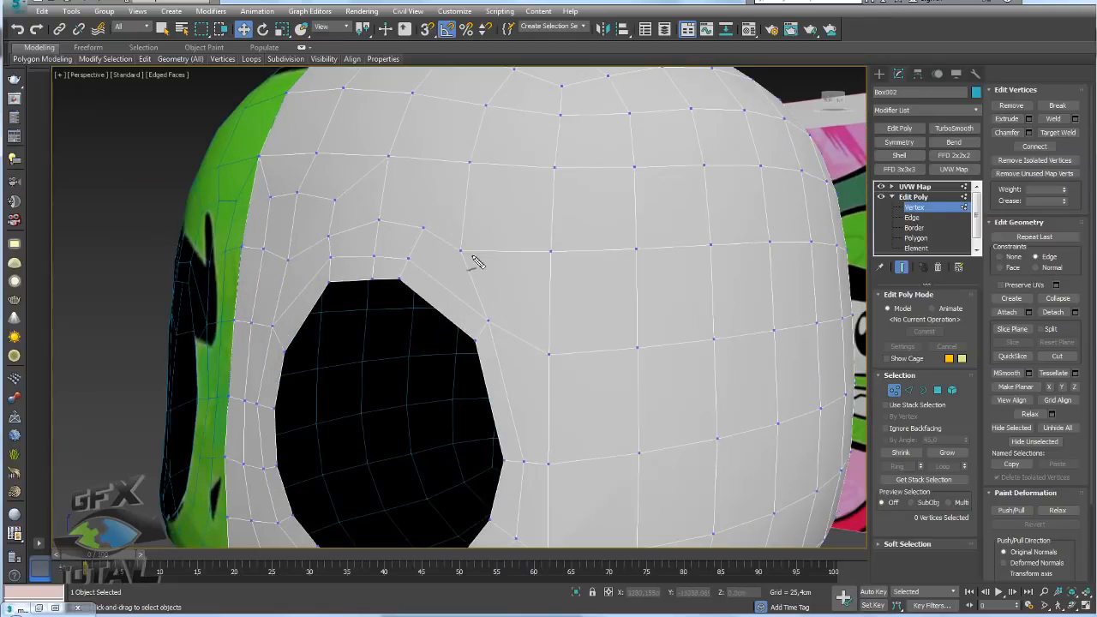
pyautogui.moveTo(461, 250); pyautogui.dragTo(552, 365)
pyautogui.press('Escape')
pyautogui.click(461, 252)
pyautogui.keyDown('ctrl'); pyautogui.click(549, 354); pyautogui.keyUp('ctrl')
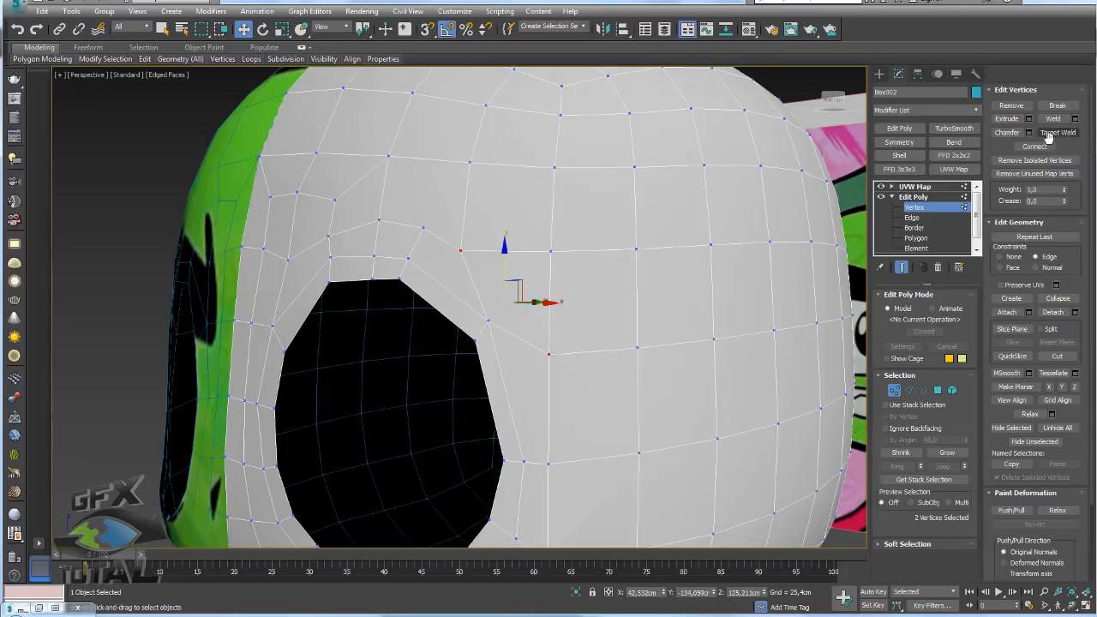
pyautogui.click(675, 294)
# - Cut a diagonal edge from the vertex at the eye's outer upper border across the new connection to the temple vertex
pyautogui.hotkey('alt', 'c')
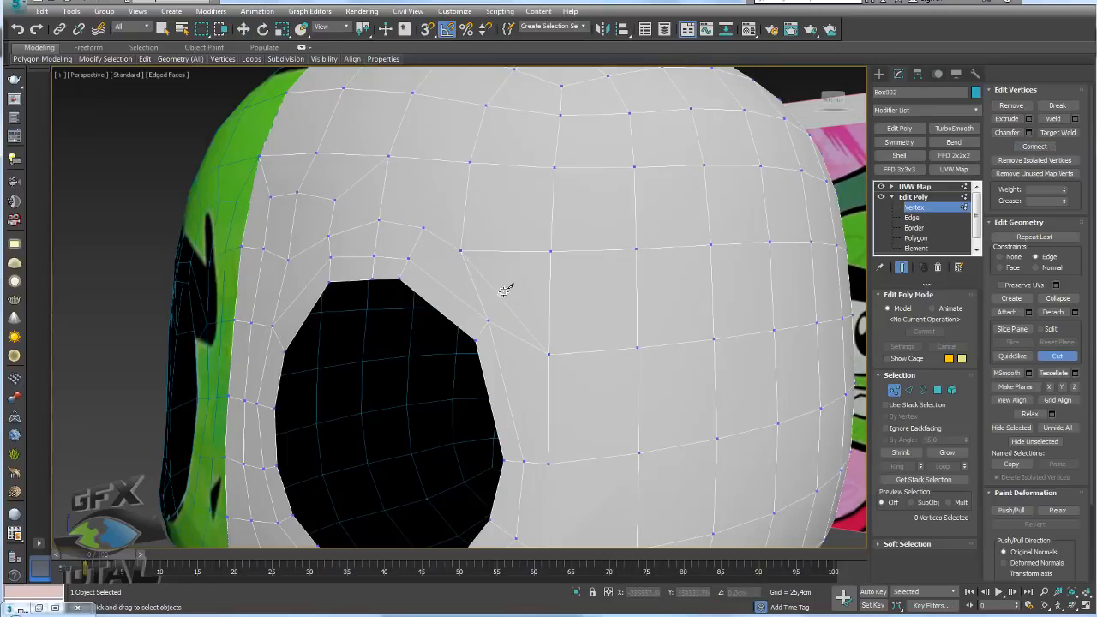
pyautogui.click(489, 321)
pyautogui.click(549, 251)
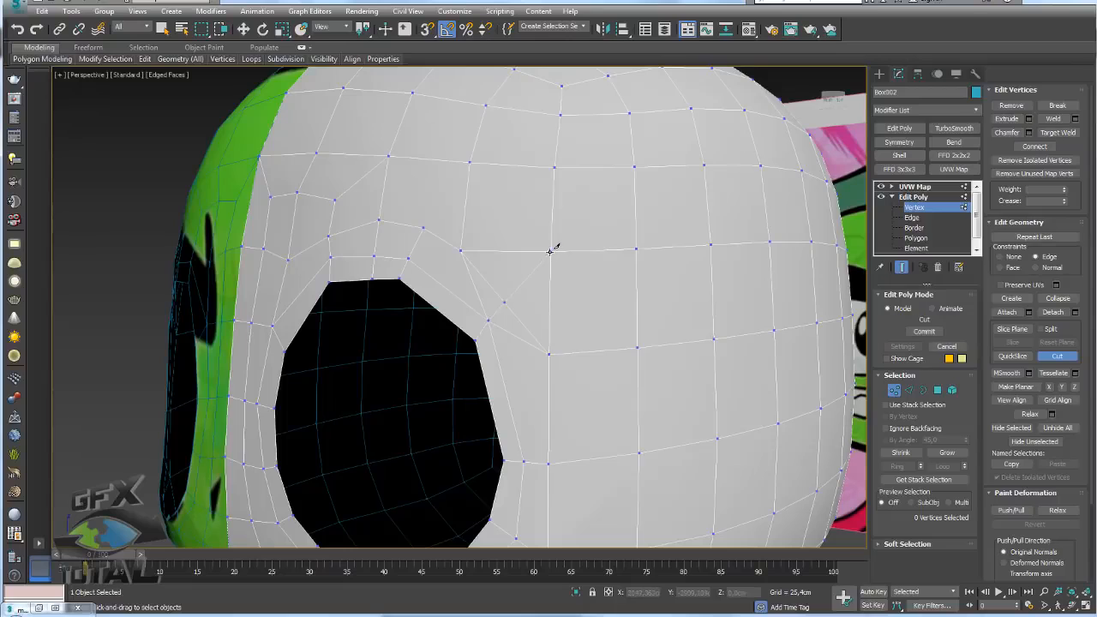
pyautogui.press('w')
# - Remove the two old edges running from the vertex at the eye's outer upper border to the connected vertices
pyautogui.click(909, 389)
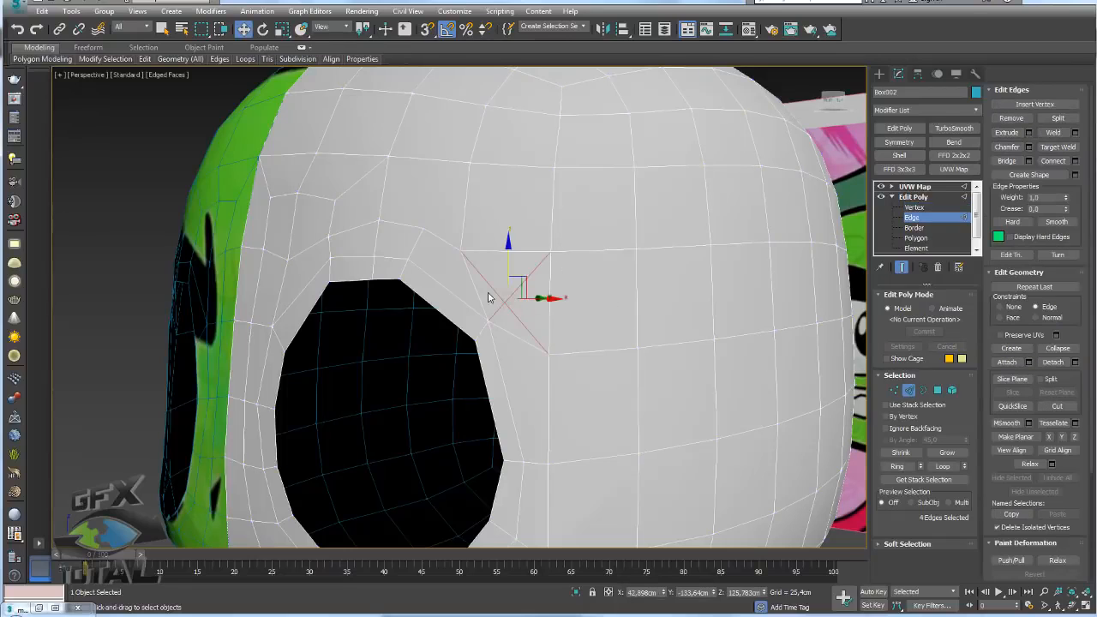
pyautogui.click(478, 292)
pyautogui.keyDown('ctrl'); pyautogui.click(517, 336); pyautogui.keyUp('ctrl')
pyautogui.click(1010, 123)
# - Cut an edge from the outer brow vertex across the surrounding loop to the eye opening's outer upper border
pyautogui.click(894, 390)
pyautogui.moveTo(532, 296); pyautogui.dragTo(544, 258, button='middle')
pyautogui.hotkey('alt', 'c')
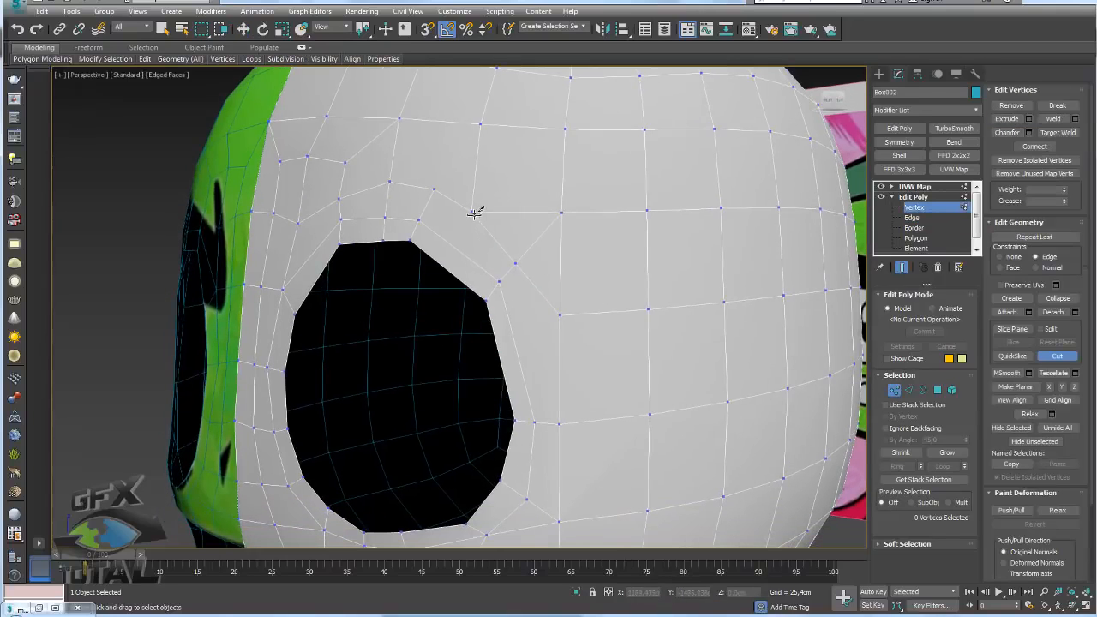
pyautogui.click(470, 211)
pyautogui.click(455, 248)
pyautogui.click(446, 269)
pyautogui.rightClick(448, 269)
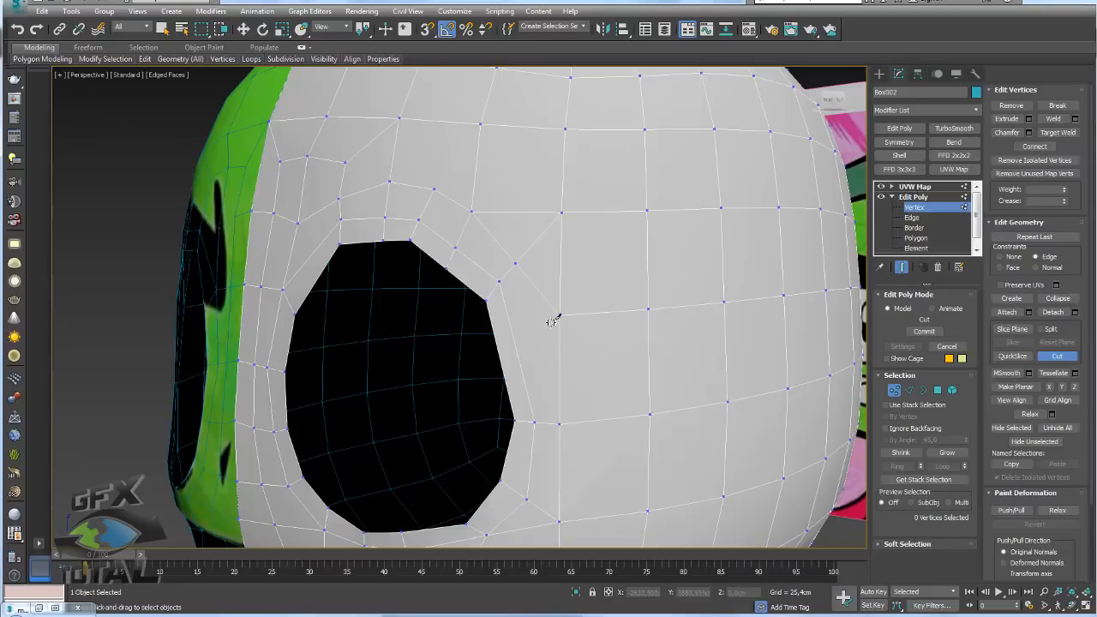
# - Cut an edge from the mouth opening's upper outer corner to the cheek vertex beside the eye's lower outer corner
pyautogui.scroll(-5, 506, 356)
pyautogui.scroll(5, 527, 363)
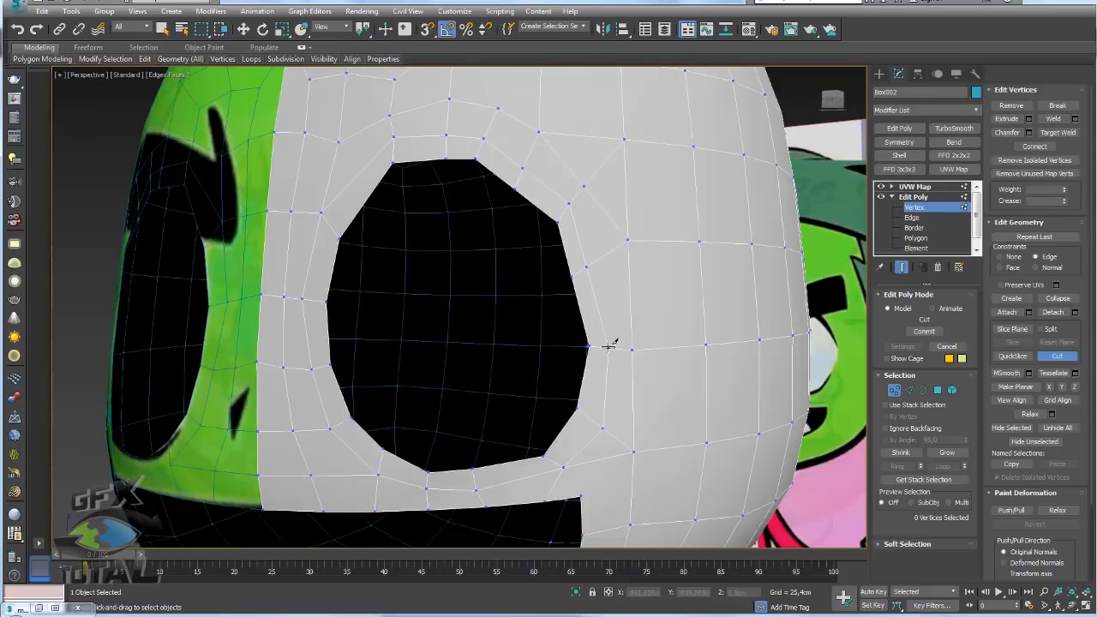
pyautogui.moveTo(563, 397); pyautogui.dragTo(565, 320, button='middle')
pyautogui.rightClick(583, 336)
pyautogui.click(563, 389)
pyautogui.keyDown('alt'); pyautogui.moveTo(628, 400); pyautogui.dragTo(595, 411, button='middle'); pyautogui.keyUp('alt')
pyautogui.scroll(4, 595, 410)
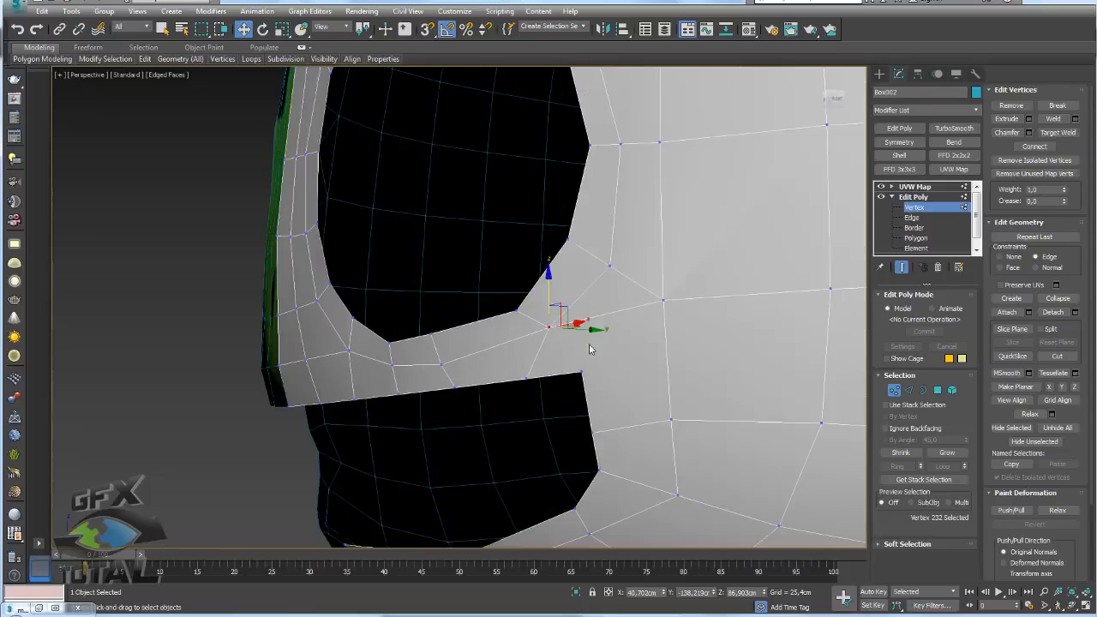
pyautogui.hotkey('alt', 'c')
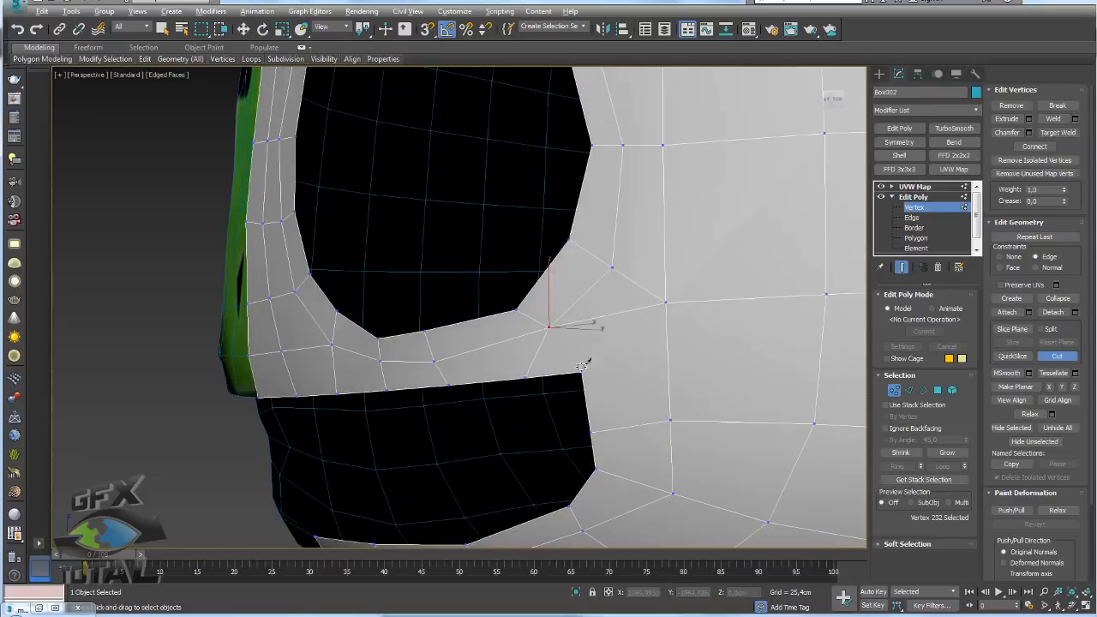
pyautogui.click(663, 302)
pyautogui.scroll(-2, 626, 336)
pyautogui.press('w')
# - Move the vertex between the eye's lower outer corner and the upper lip towards the nose
pyautogui.keyDown('alt'); pyautogui.moveTo(620, 334); pyautogui.dragTo(597, 321, button='middle'); pyautogui.keyUp('alt')
pyautogui.moveTo(592, 318); pyautogui.dragTo(563, 325)
pyautogui.keyDown('alt'); pyautogui.moveTo(563, 326); pyautogui.dragTo(652, 346, button='middle'); pyautogui.keyUp('alt')
pyautogui.scroll(6, 622, 317)
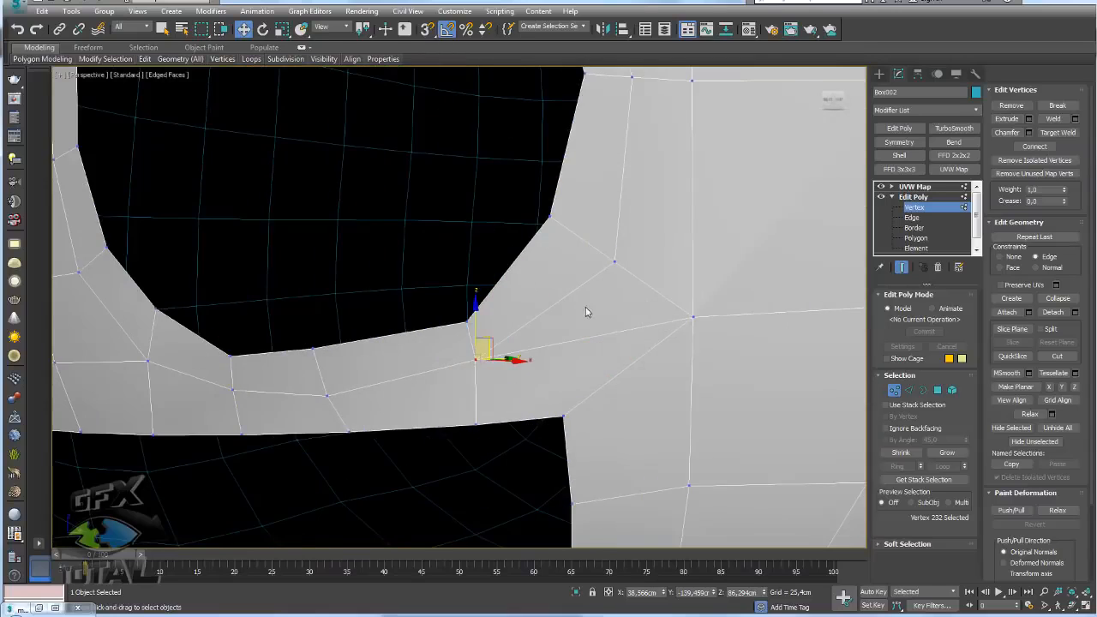
# - Raise the two vertices beside the eye's lower outer border to even out the surrounding faces
pyautogui.scroll(-3, 586, 312)
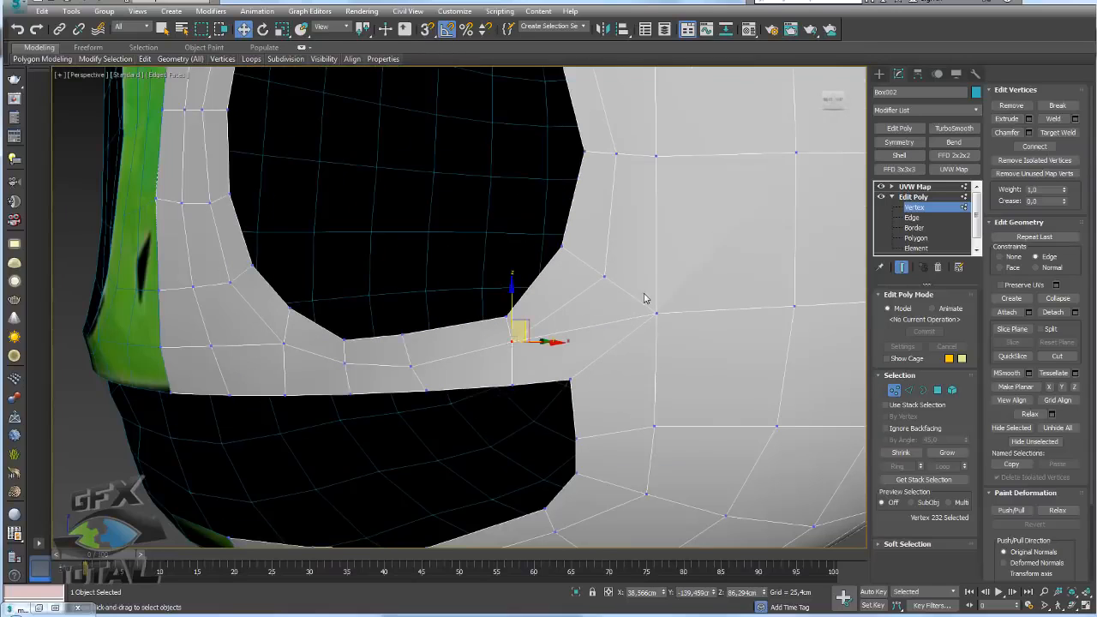
pyautogui.moveTo(514, 336)
pyautogui.mouseDown()
pyautogui.moveTo(558, 321)
pyautogui.moveTo(606, 280)
pyautogui.moveTo(659, 311)
pyautogui.moveTo(516, 336)
pyautogui.mouseUp()
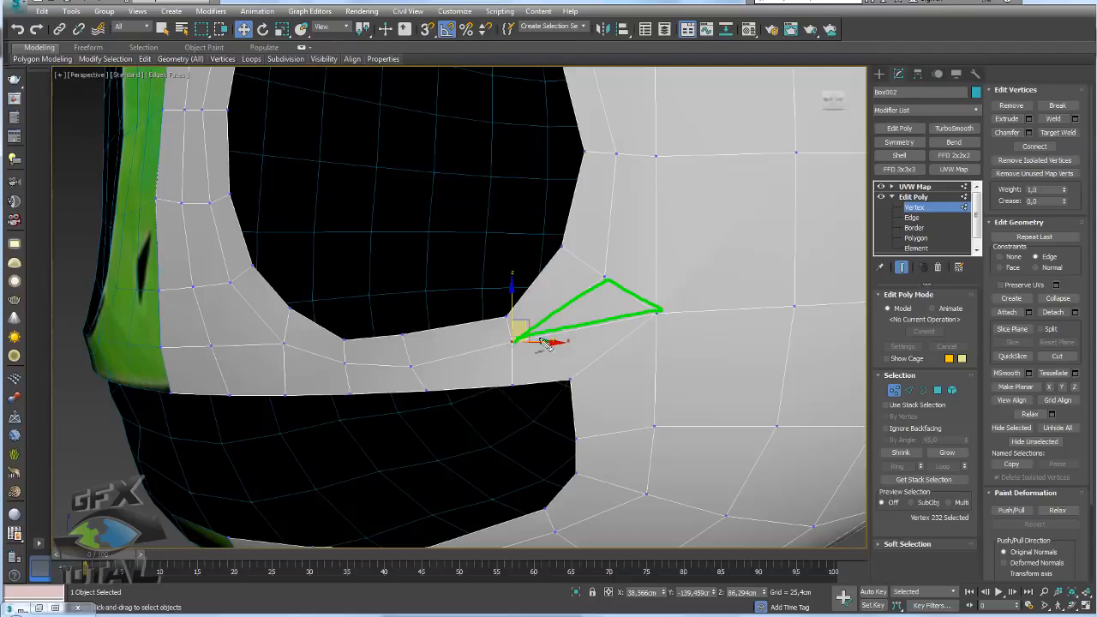
pyautogui.moveTo(521, 343)
pyautogui.keyDown('alt'); pyautogui.mouseDown(button='middle')
pyautogui.moveTo(619, 304)
pyautogui.moveTo(570, 258)
pyautogui.mouseUp(button='middle'); pyautogui.keyUp('alt')
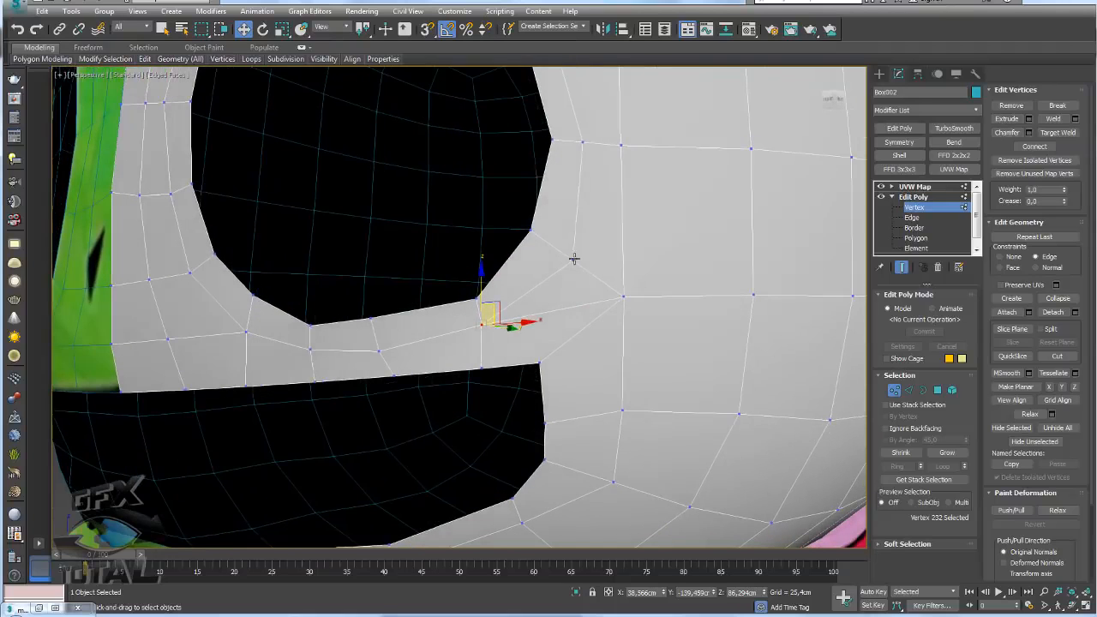
pyautogui.moveTo(574, 258); pyautogui.dragTo(580, 198)
pyautogui.keyDown('alt'); pyautogui.moveTo(580, 198); pyautogui.dragTo(642, 299, button='middle'); pyautogui.keyUp('alt')
pyautogui.moveTo(632, 287); pyautogui.dragTo(629, 211)
# - Connect the ring of vertical edges across the cheek beside the eye, and join the new line's front end to the vertex near the eye
pyautogui.keyDown('alt'); pyautogui.moveTo(653, 277); pyautogui.dragTo(634, 283, button='middle'); pyautogui.keyUp('alt')
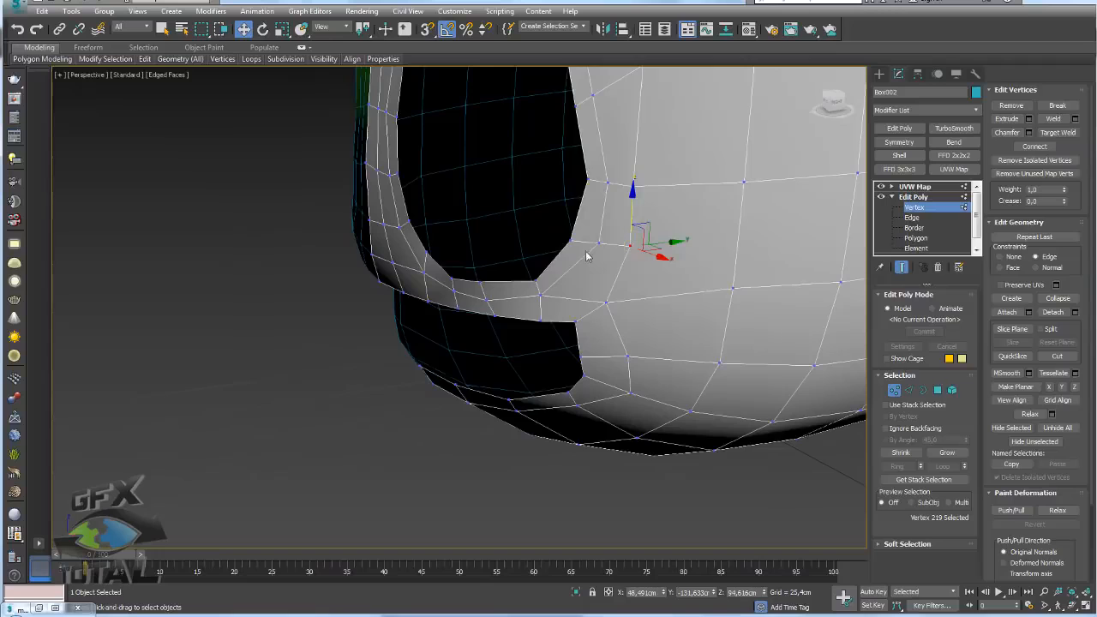
pyautogui.keyDown('alt'); pyautogui.moveTo(589, 255); pyautogui.dragTo(634, 260, button='middle'); pyautogui.keyUp('alt')
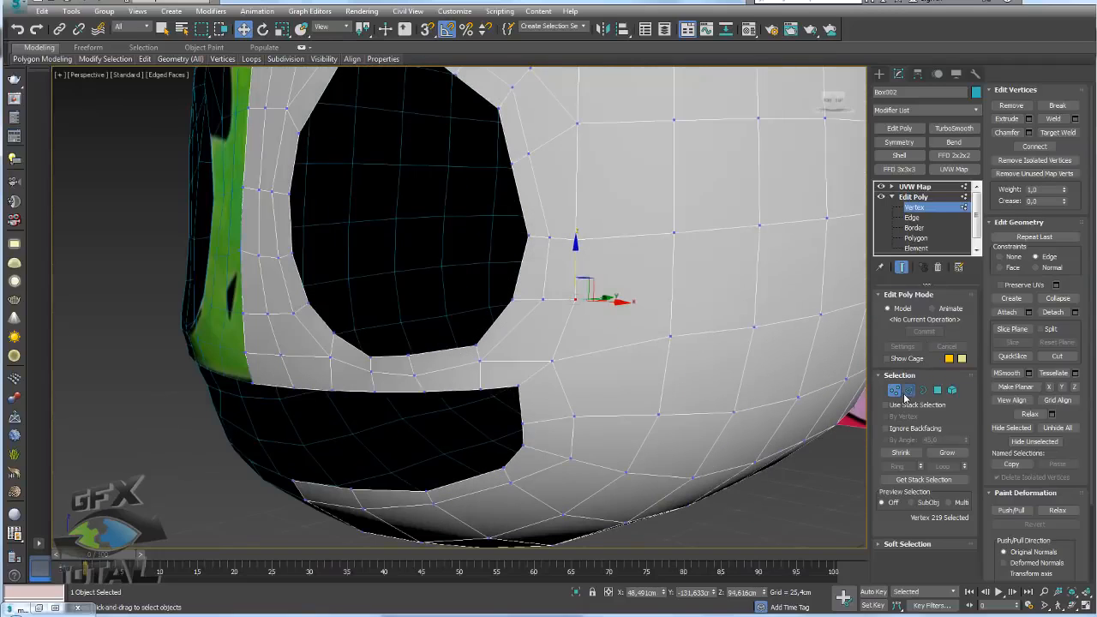
pyautogui.click(906, 392)
pyautogui.click(673, 299)
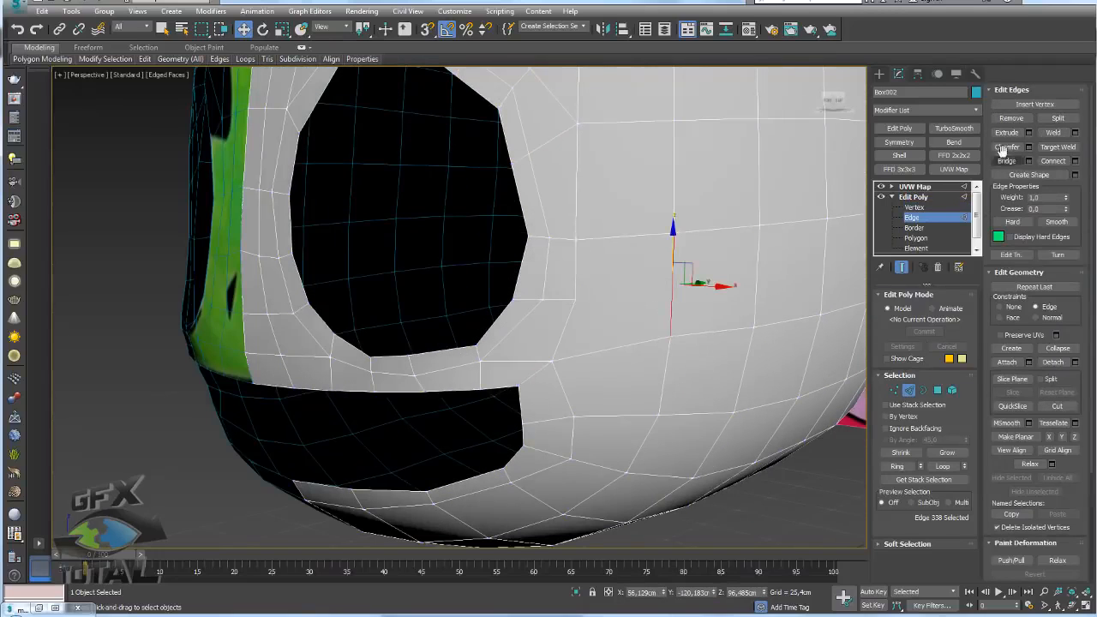
pyautogui.click(896, 465)
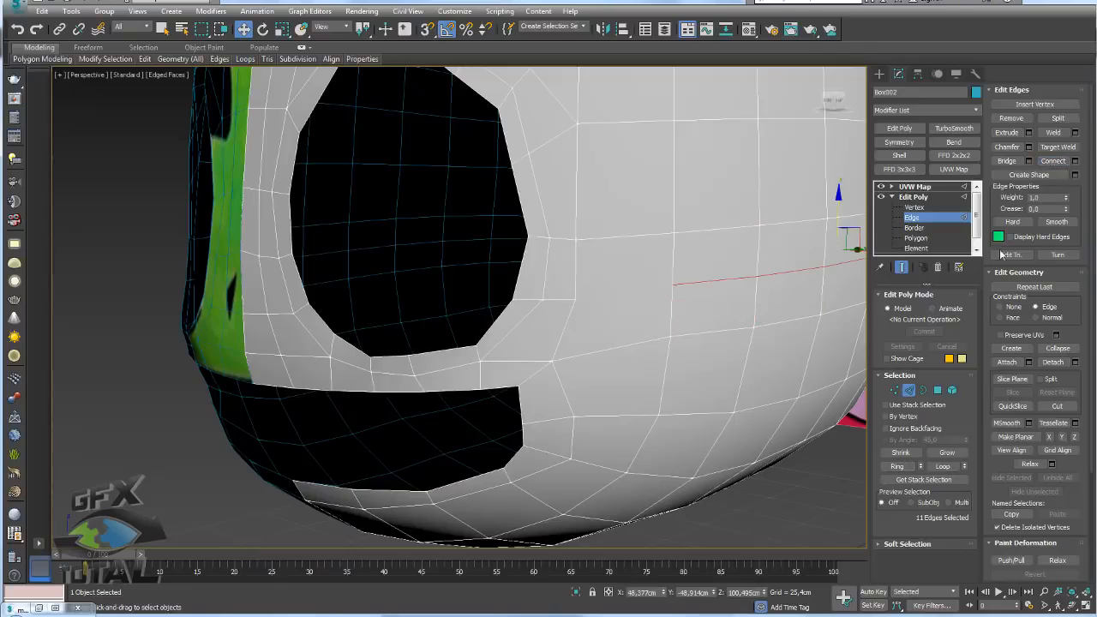
pyautogui.click(894, 391)
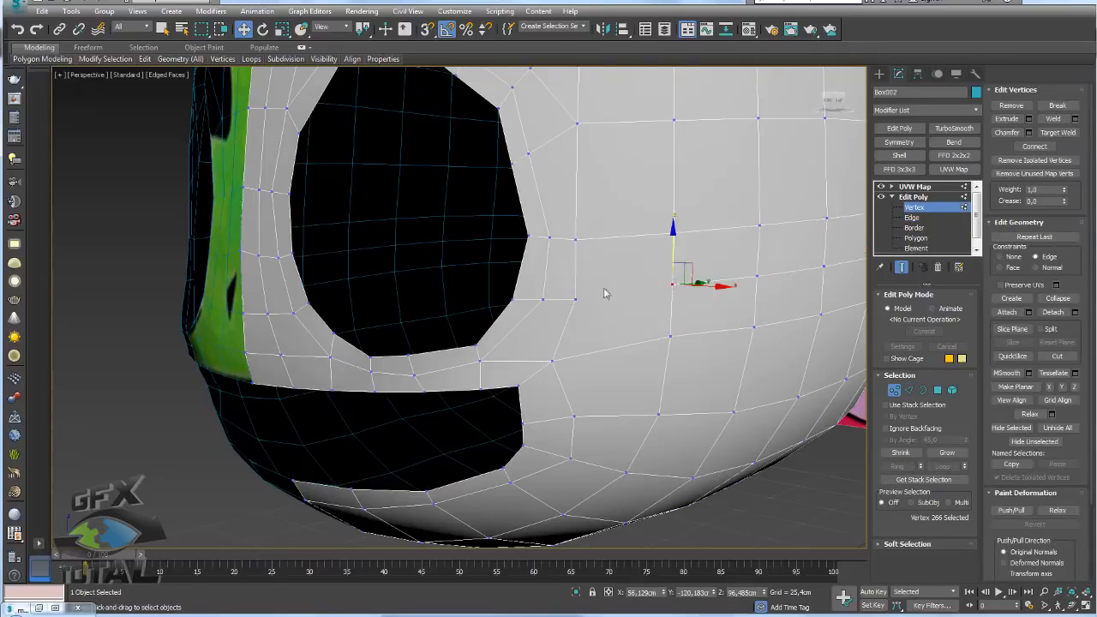
pyautogui.keyDown('ctrl'); pyautogui.click(576, 298); pyautogui.keyUp('ctrl')
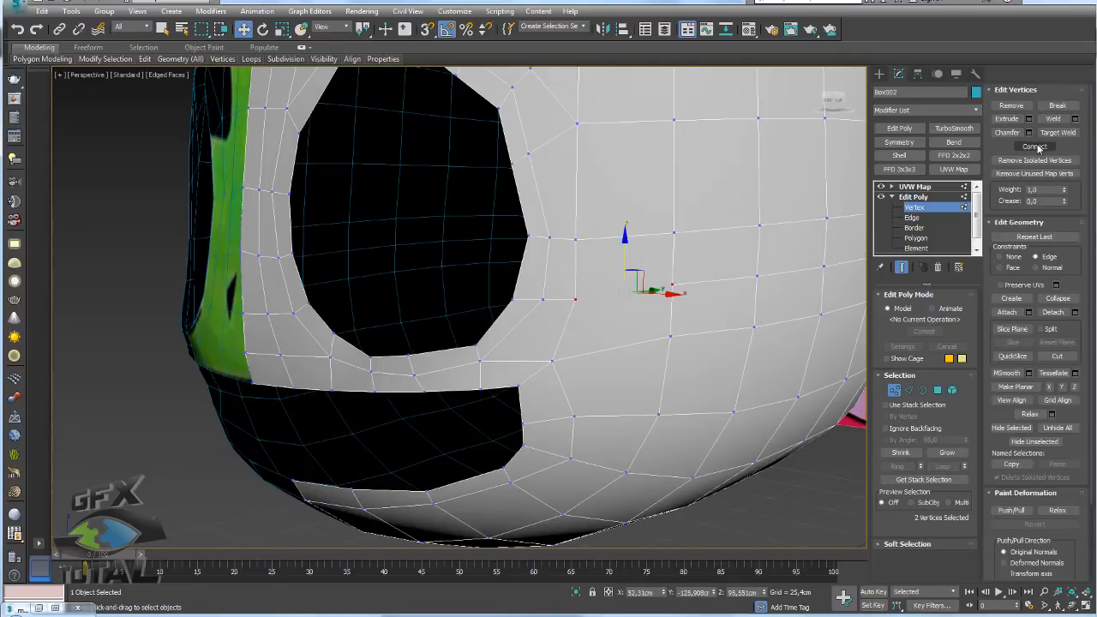
# - Select polygons by numeric criteria, using more than 4 sides, to check the head for n-gons
pyautogui.scroll(-3, 557, 265)
pyautogui.scroll(-3, 549, 276)
pyautogui.keyDown('alt'); pyautogui.moveTo(553, 278); pyautogui.dragTo(561, 282, button='middle'); pyautogui.keyUp('alt')
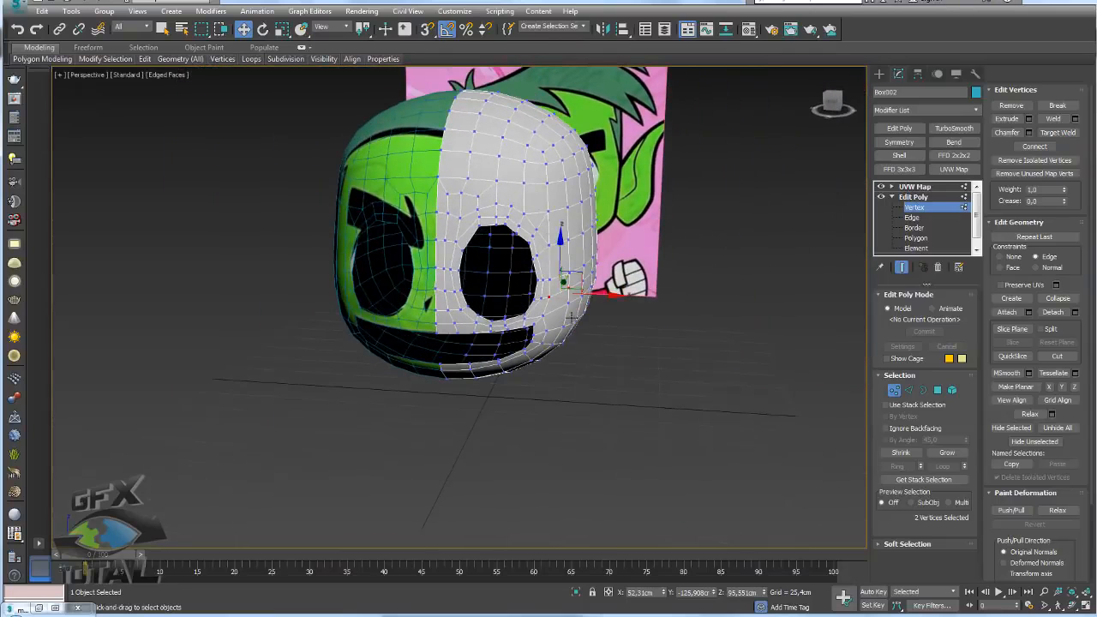
pyautogui.keyDown('alt'); pyautogui.moveTo(649, 329); pyautogui.dragTo(548, 257, button='middle'); pyautogui.keyUp('alt')
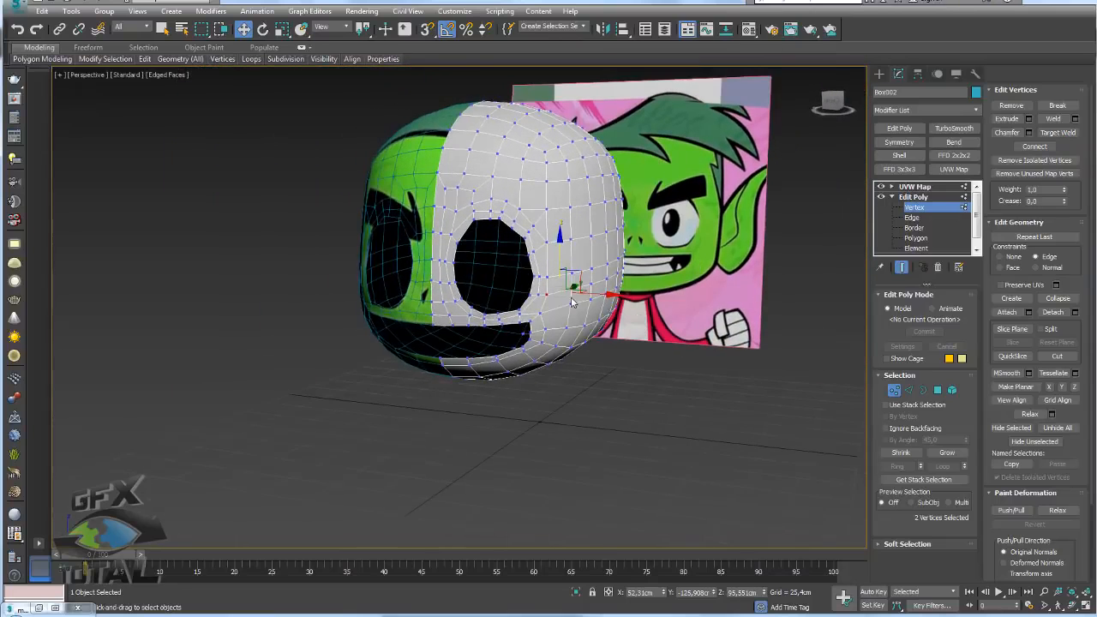
pyautogui.scroll(3, 484, 196)
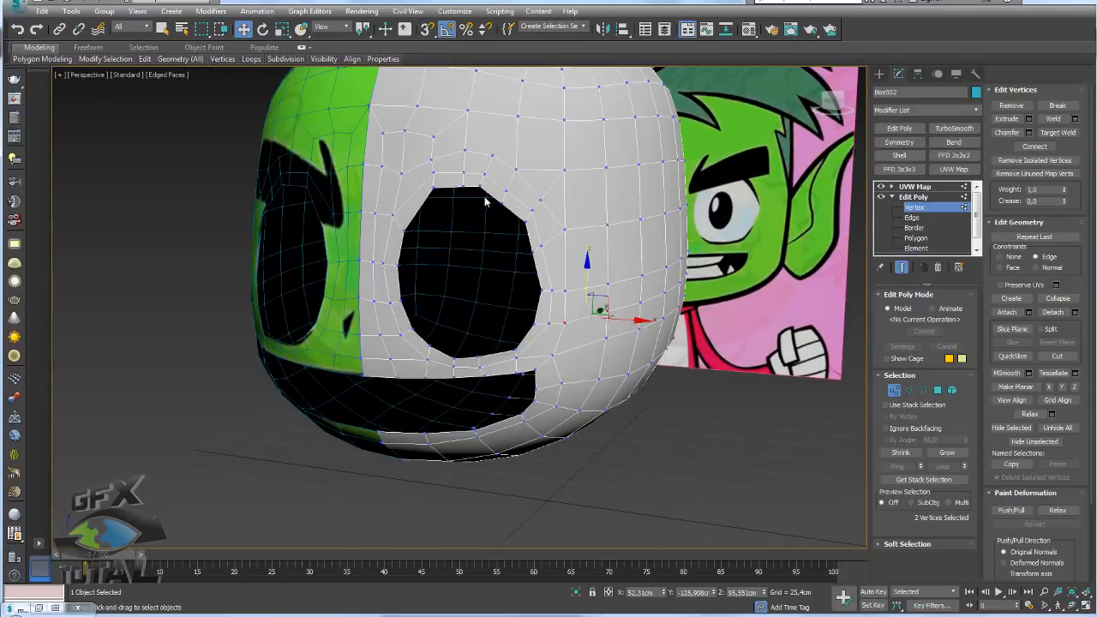
pyautogui.click(139, 48)
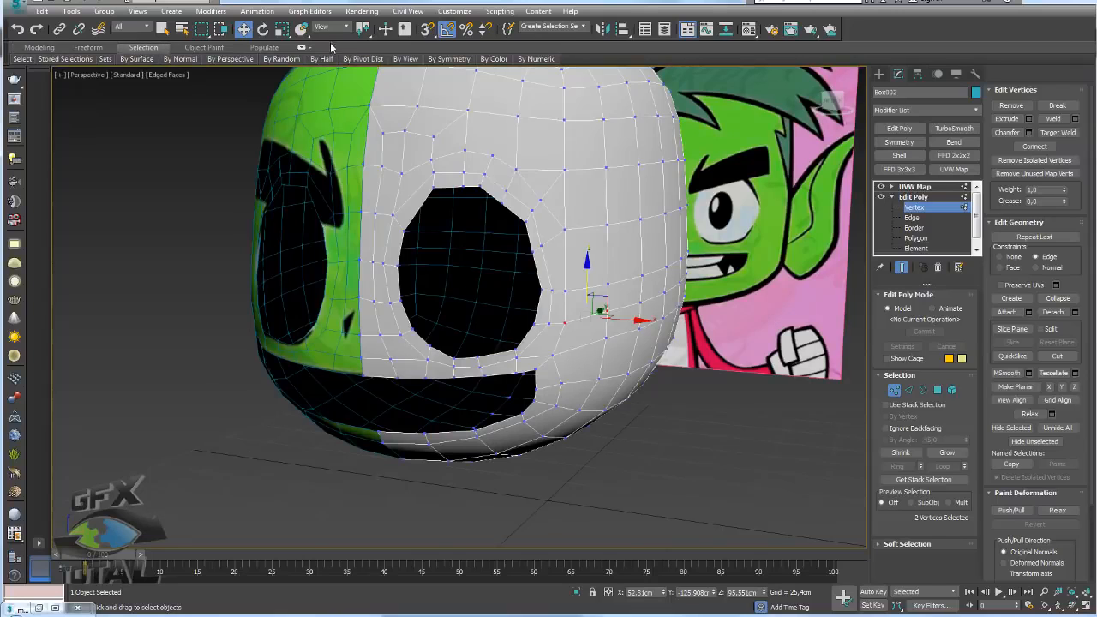
pyautogui.click(303, 48)
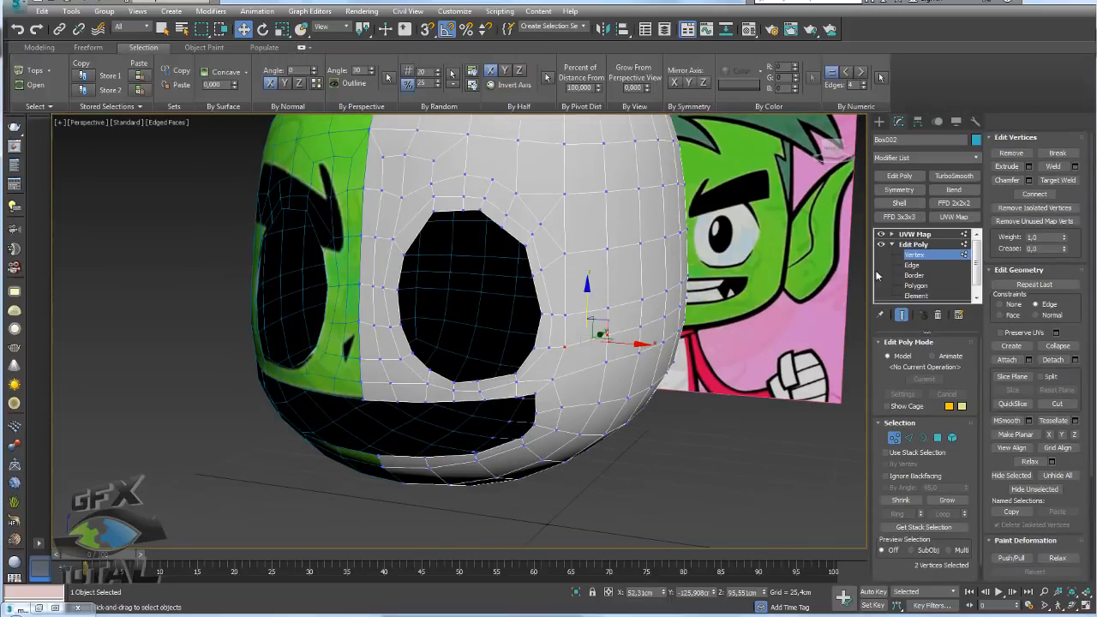
pyautogui.click(937, 438)
pyautogui.moveTo(552, 176); pyautogui.dragTo(526, 227, button='middle')
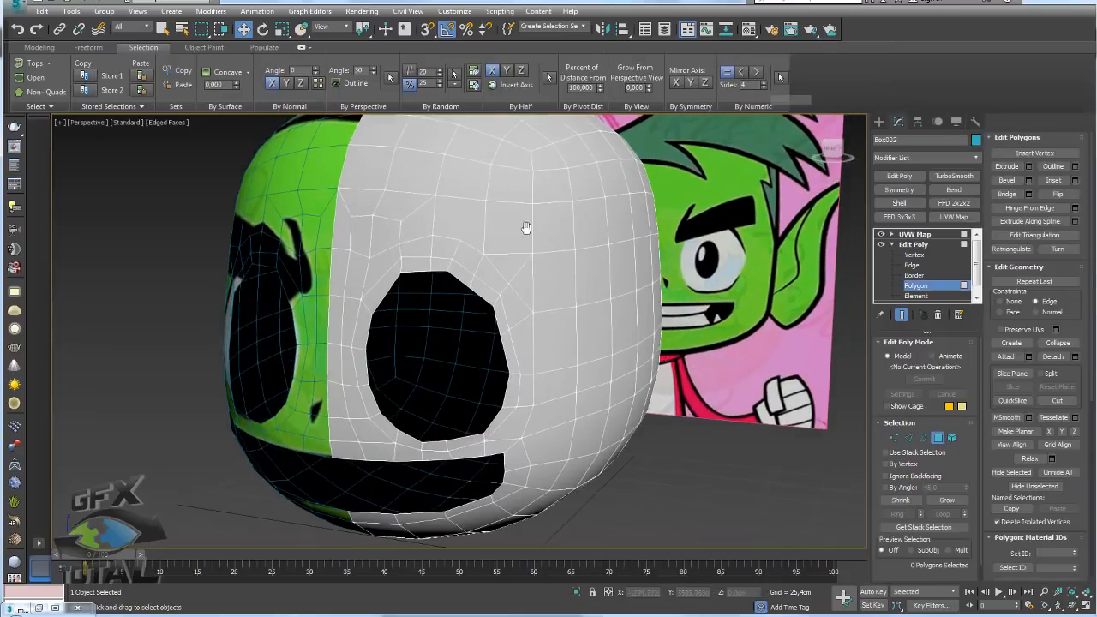
pyautogui.click(757, 72)
pyautogui.click(780, 78)
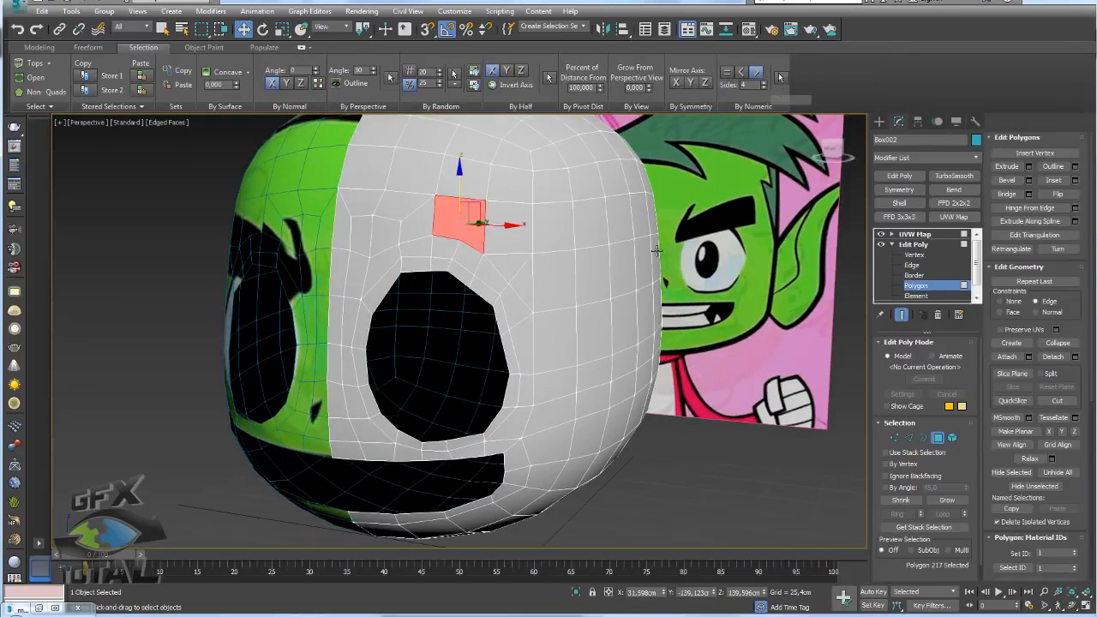
# - Select polygons by numeric criteria, using fewer than 4 sides, to check the head for triangles
pyautogui.keyDown('alt'); pyautogui.moveTo(607, 265); pyautogui.dragTo(595, 266, button='middle'); pyautogui.keyUp('alt')
pyautogui.click(741, 72)
pyautogui.click(780, 79)
pyautogui.keyDown('alt'); pyautogui.moveTo(548, 295); pyautogui.dragTo(509, 342, button='middle'); pyautogui.keyUp('alt')
# - Slide the vertex beyond the eye's upper outer corner outward along its horizontal edge, away from the eye
pyautogui.click(911, 436)
pyautogui.scroll(3, 509, 342)
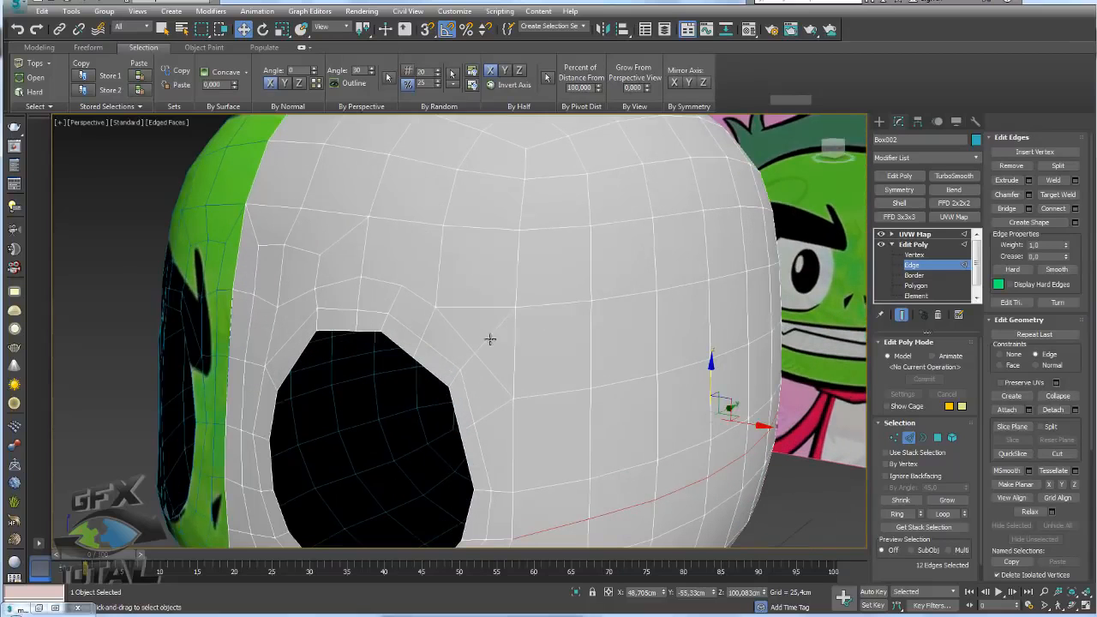
pyautogui.click(486, 336)
pyautogui.scroll(2, 504, 351)
pyautogui.keyDown('alt'); pyautogui.moveTo(532, 370); pyautogui.dragTo(519, 321, button='middle'); pyautogui.keyUp('alt')
pyautogui.click(894, 437)
pyautogui.click(526, 267)
pyautogui.moveTo(557, 268); pyautogui.dragTo(586, 318)
pyautogui.keyDown('alt'); pyautogui.moveTo(533, 322); pyautogui.dragTo(484, 335, button='middle'); pyautogui.keyUp('alt')
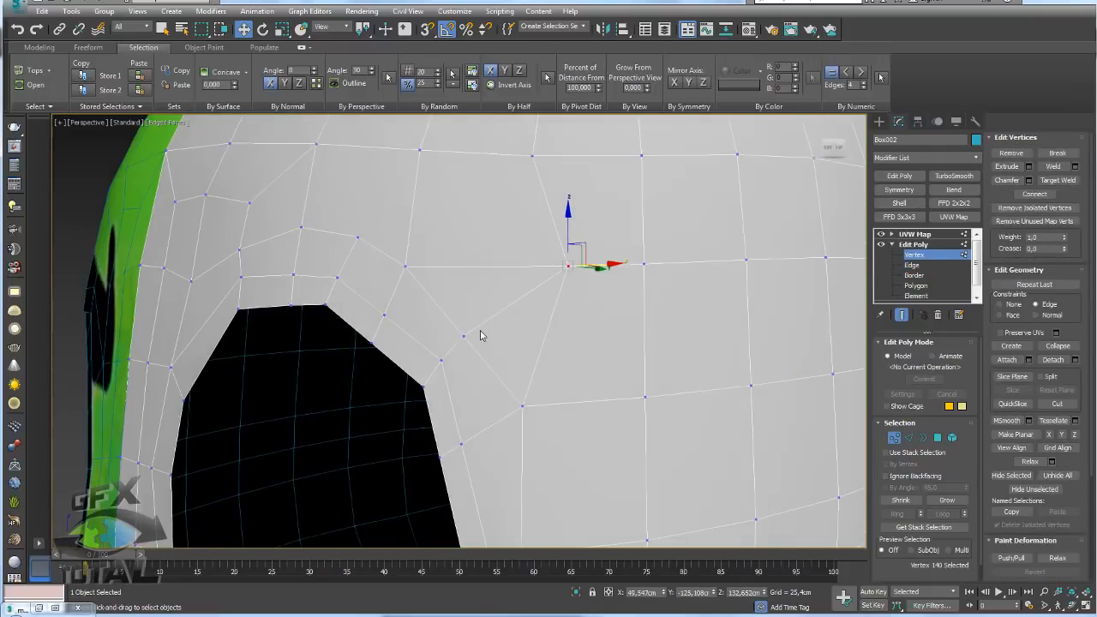
pyautogui.click(463, 336)
pyautogui.scroll(-3, 523, 275)
pyautogui.keyDown('alt'); pyautogui.moveTo(531, 273); pyautogui.dragTo(538, 294, button='middle'); pyautogui.keyUp('alt')
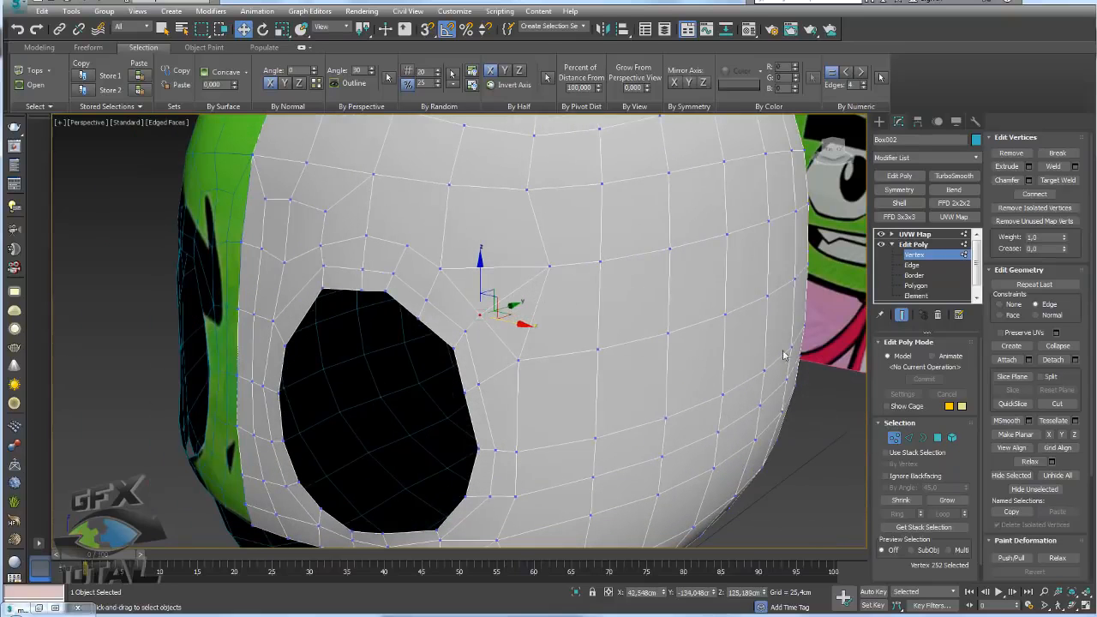
pyautogui.keyDown('alt'); pyautogui.moveTo(454, 275); pyautogui.dragTo(413, 234, button='middle'); pyautogui.keyUp('alt')
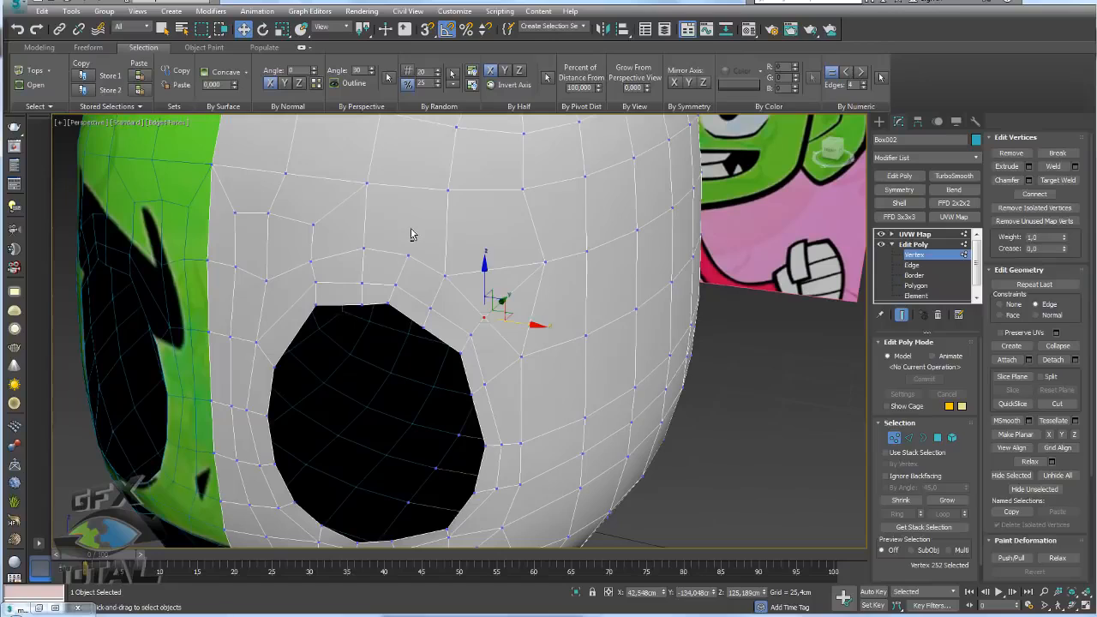
pyautogui.hotkey('alt', 'c')
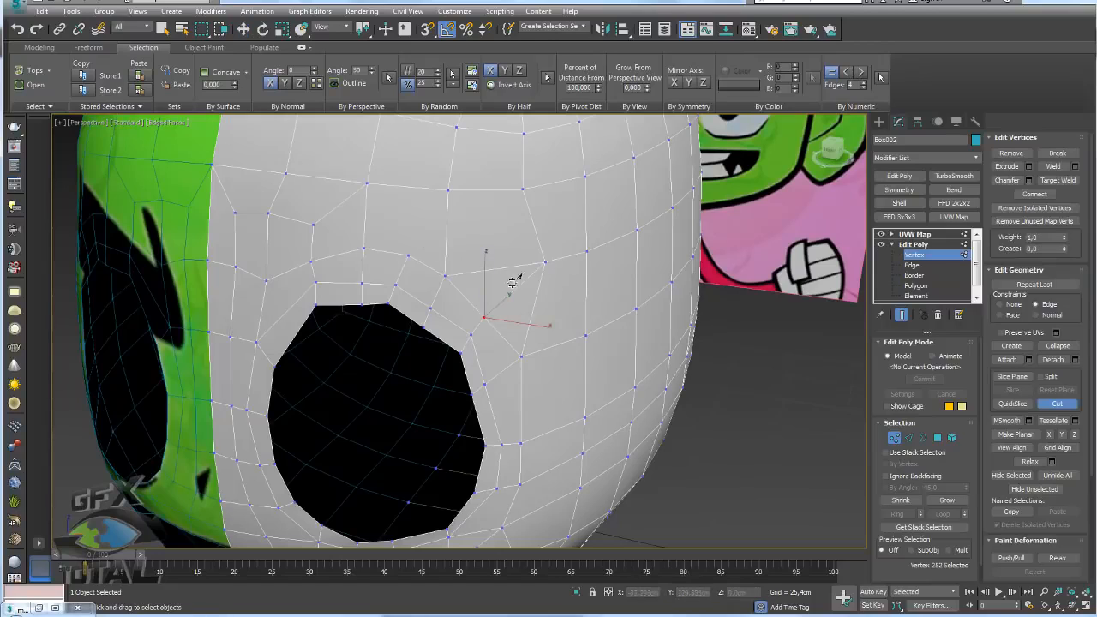
pyautogui.keyDown('alt'); pyautogui.moveTo(485, 315); pyautogui.dragTo(573, 285, button='middle'); pyautogui.keyUp('alt')
pyautogui.moveTo(571, 239)
pyautogui.mouseDown()
pyautogui.moveTo(561, 400)
pyautogui.moveTo(517, 462)
pyautogui.moveTo(462, 465)
pyautogui.mouseUp()
pyautogui.press('Escape')
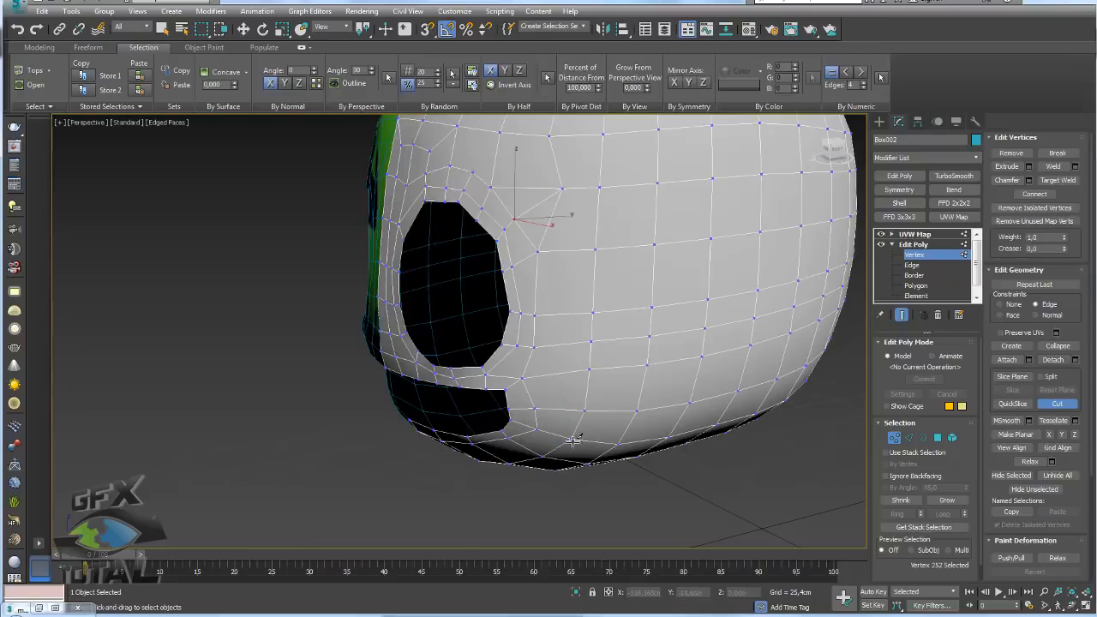
# - Connect the ring of short horizontal edges beside the eye's outer side, leaving out those above the eye, to add a vertical edge line
pyautogui.click(908, 437)
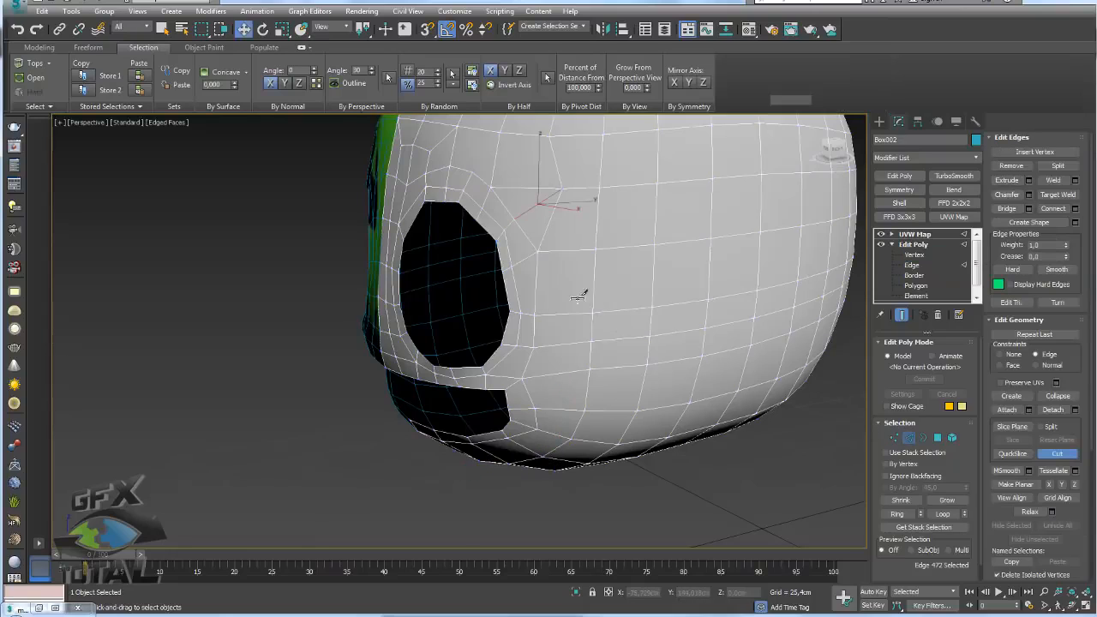
pyautogui.press('w')
pyautogui.click(566, 251)
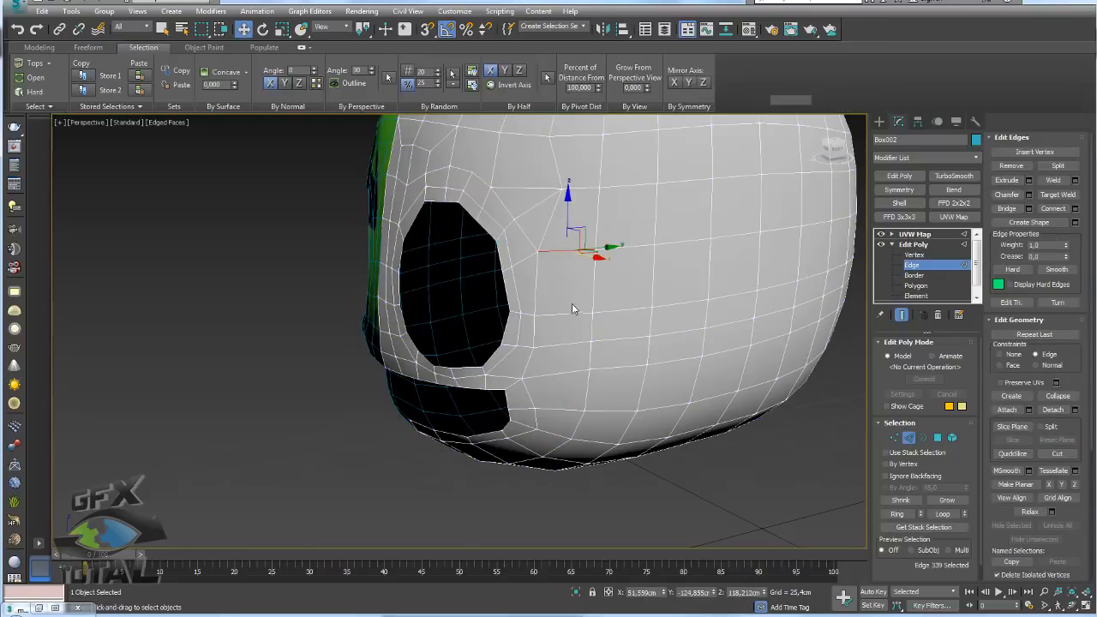
pyautogui.keyDown('ctrl'); pyautogui.click(567, 314); pyautogui.keyUp('ctrl')
pyautogui.keyDown('ctrl'); pyautogui.click(571, 347); pyautogui.keyUp('ctrl')
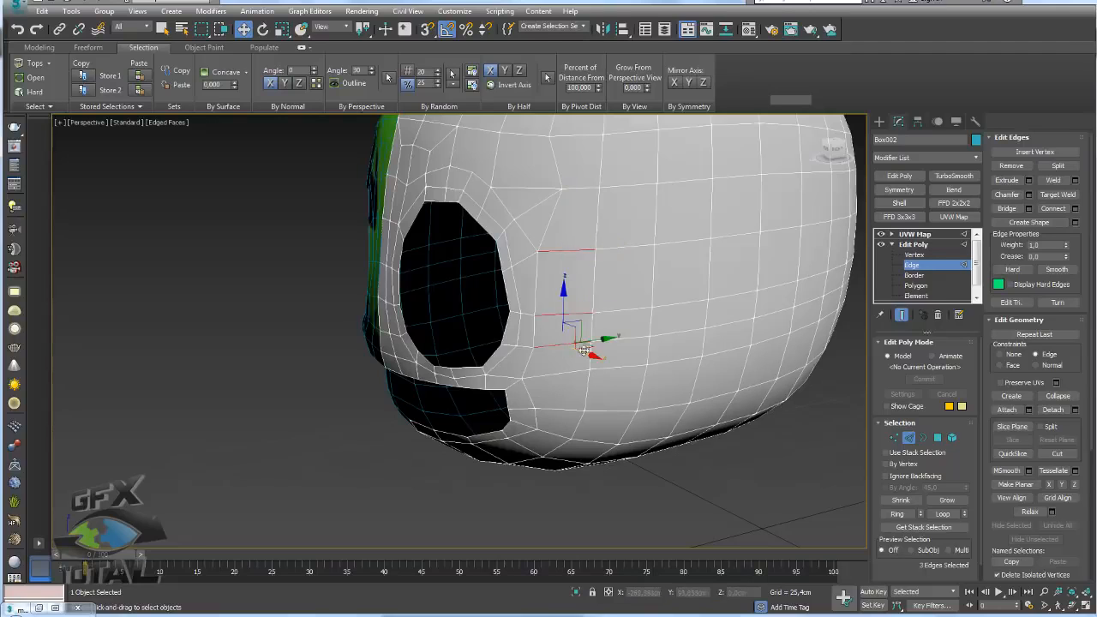
pyautogui.click(896, 513)
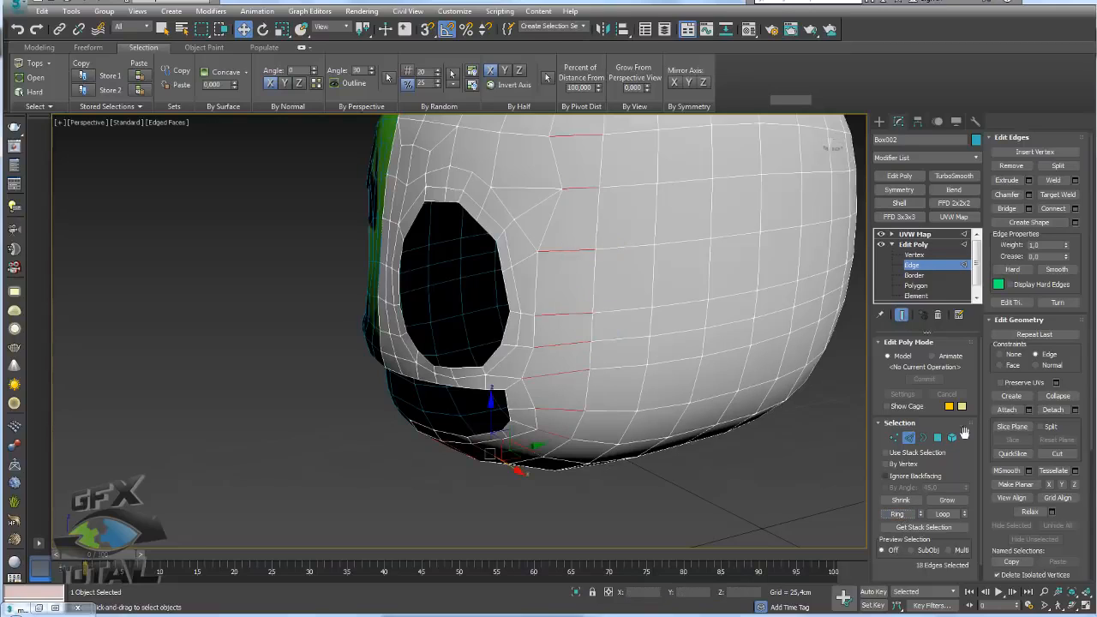
pyautogui.scroll(-5, 574, 226)
pyautogui.keyDown('alt'); pyautogui.moveTo(491, 152); pyautogui.dragTo(490, 151); pyautogui.keyUp('alt')
pyautogui.scroll(5, 555, 254)
pyautogui.click(1052, 206)
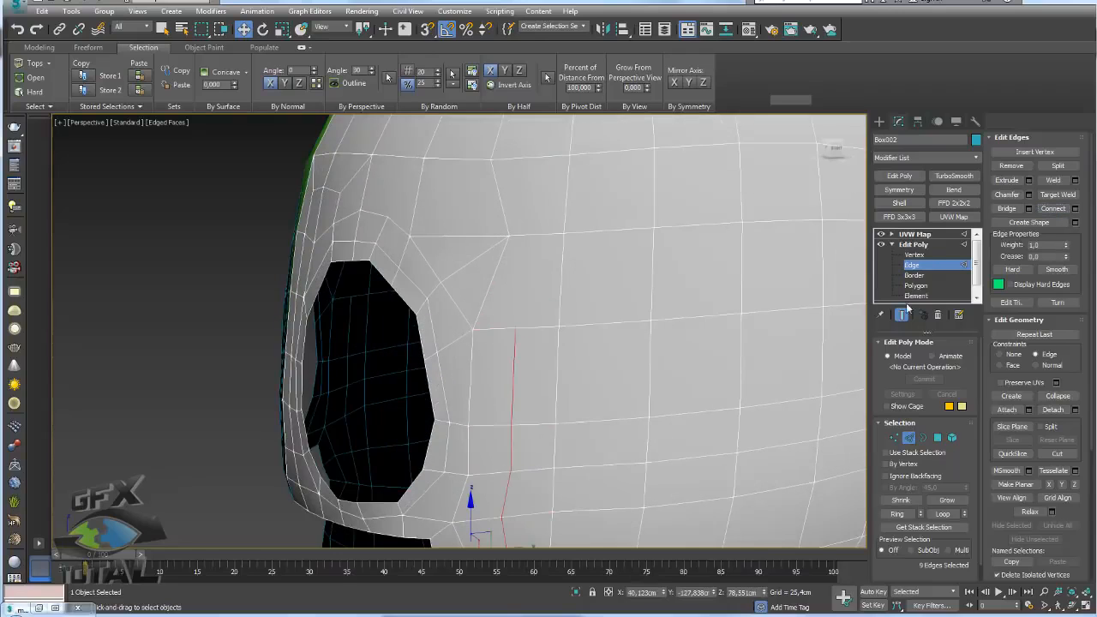
# - Cut an edge from the upper end of the new vertical line to the outward-shifted vertex above it
pyautogui.click(894, 437)
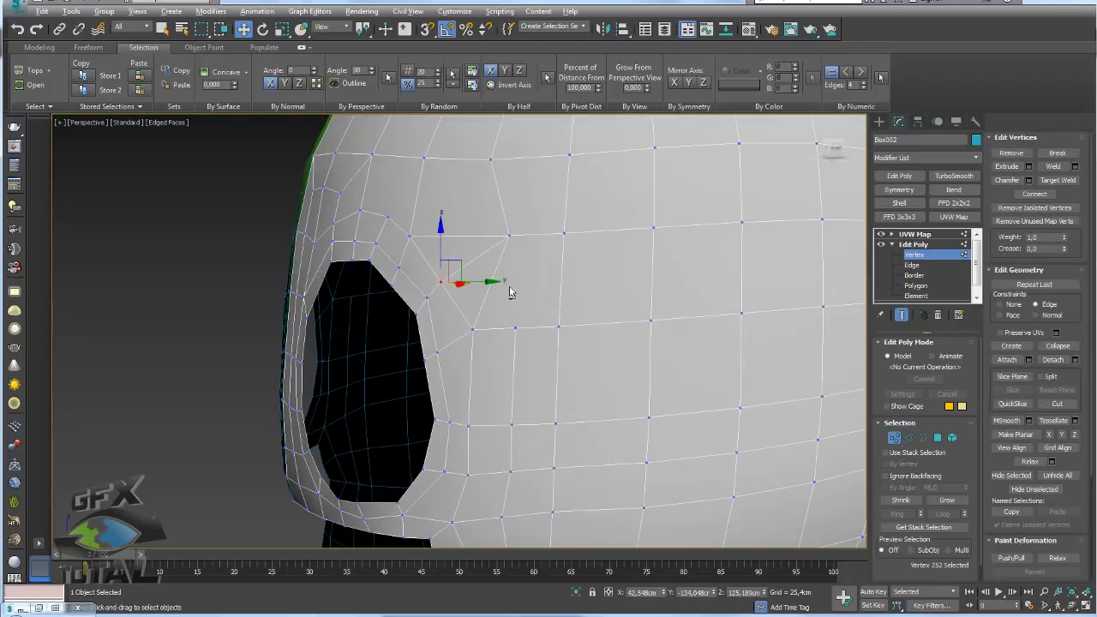
pyautogui.hotkey('alt', 'c')
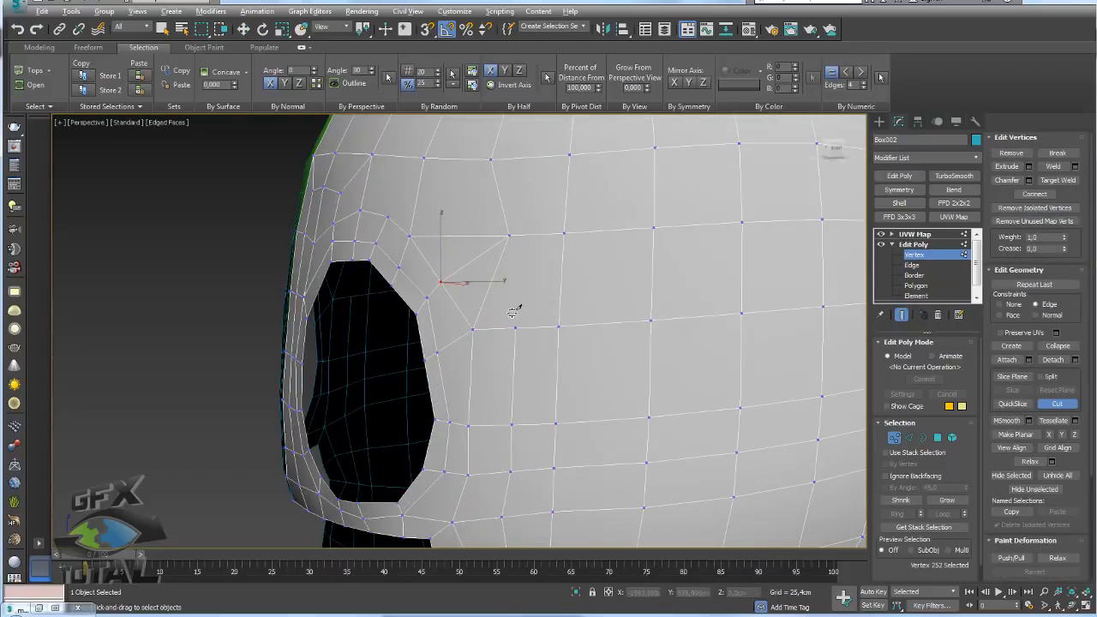
pyautogui.click(510, 236)
pyautogui.rightClick(513, 232)
pyautogui.rightClick(513, 232)
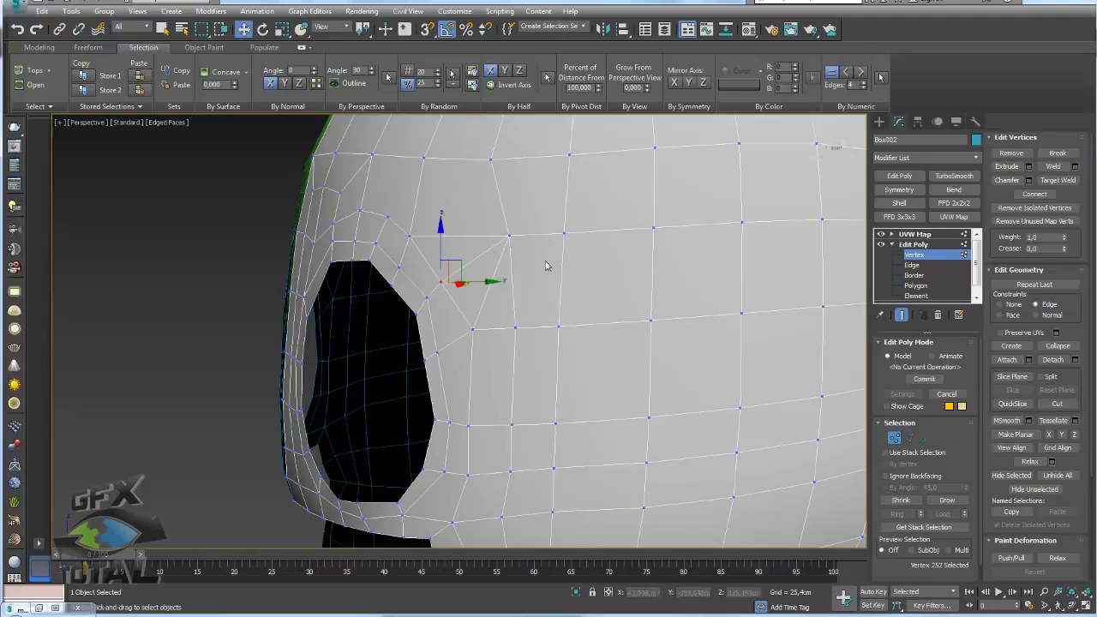
# - Remove the slanted edge running from the outward-shifted vertex down to the vertex beside the eye's outer border
pyautogui.click(908, 437)
pyautogui.click(487, 296)
pyautogui.click(1011, 165)
# - Cut a horizontal edge from the vertex beside the eye's upper outer corner across the two neighbouring vertical edges
pyautogui.scroll(-5, 544, 306)
pyautogui.keyDown('alt'); pyautogui.moveTo(571, 279); pyautogui.dragTo(513, 280, button='middle'); pyautogui.keyUp('alt')
pyautogui.scroll(3, 576, 270)
pyautogui.scroll(3, 570, 274)
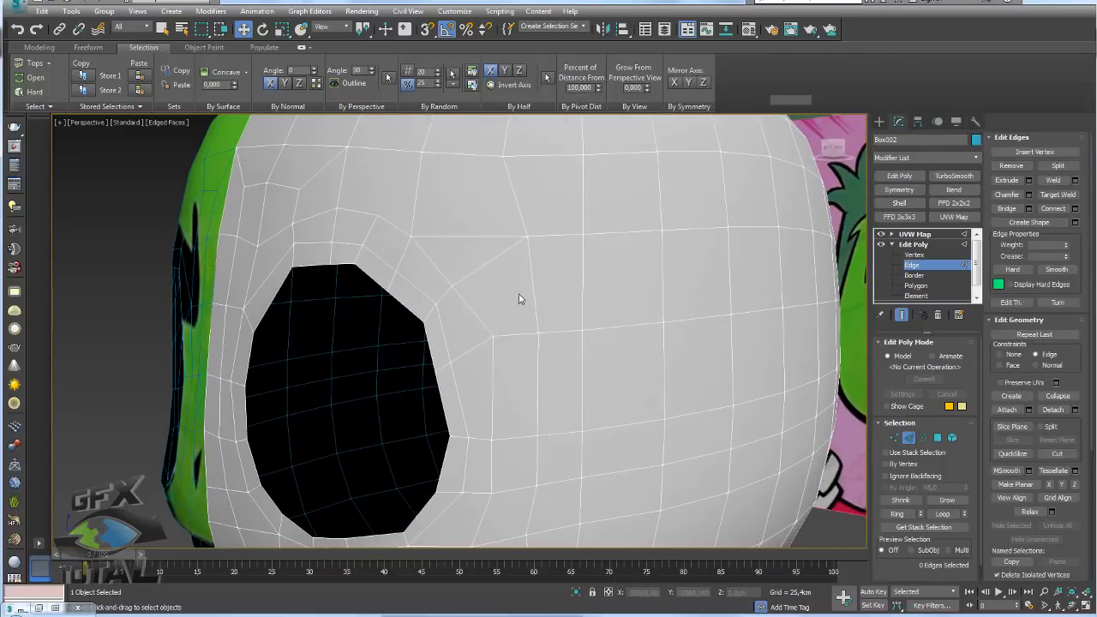
pyautogui.press('1')
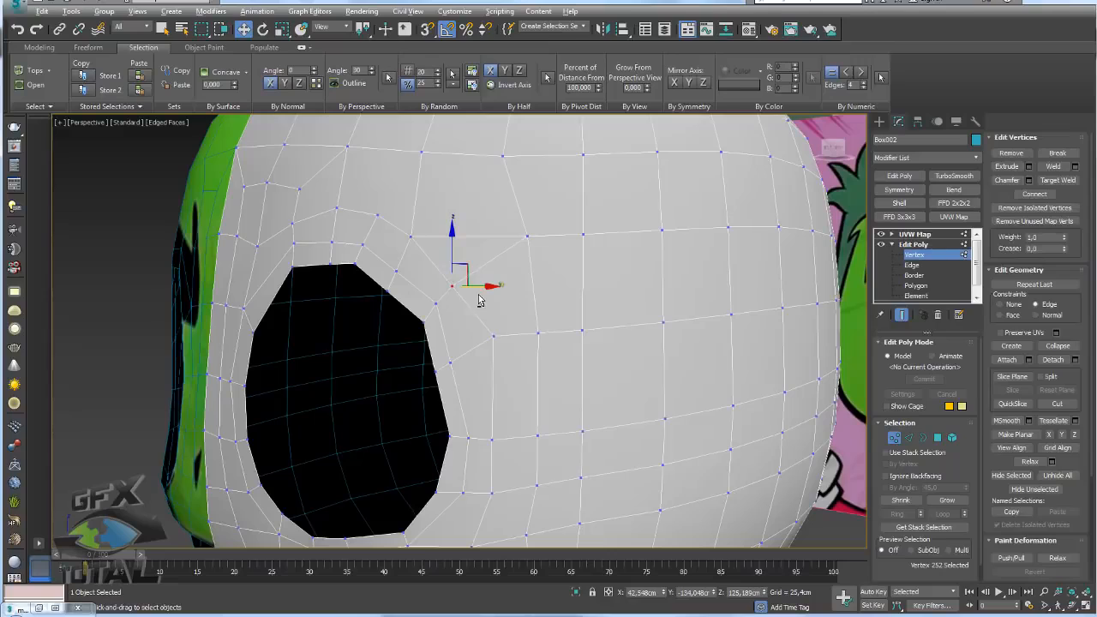
pyautogui.hotkey('alt', 'c')
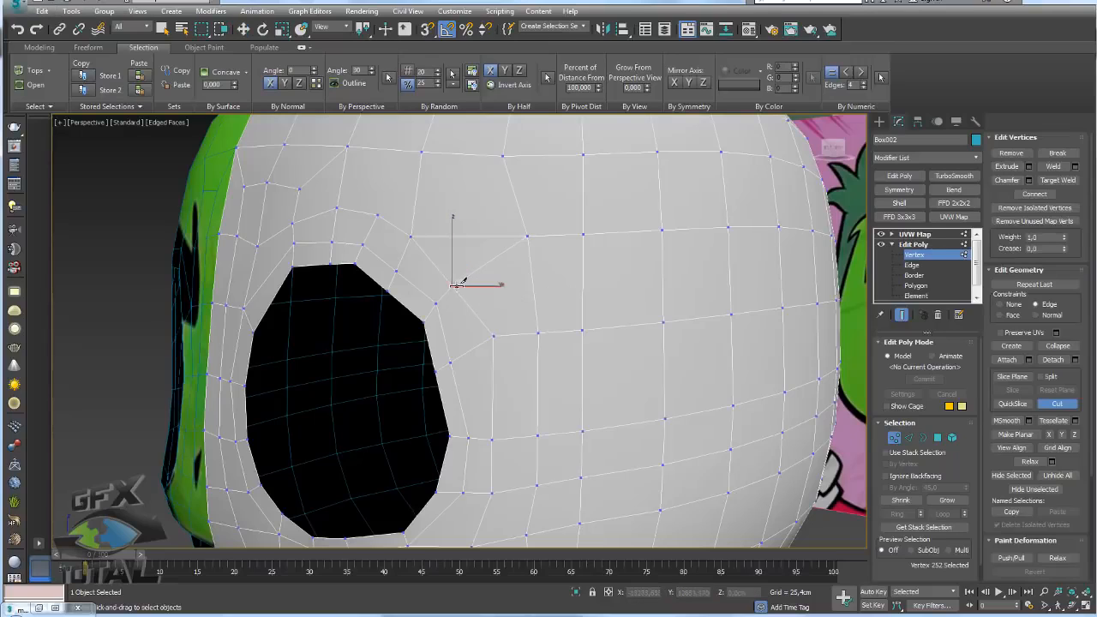
pyautogui.click(531, 280)
pyautogui.click(582, 281)
pyautogui.rightClick(676, 277)
# - Connect the ring of vertical edges on the side of the head, and join the new line to the end of the horizontal cut
pyautogui.click(909, 435)
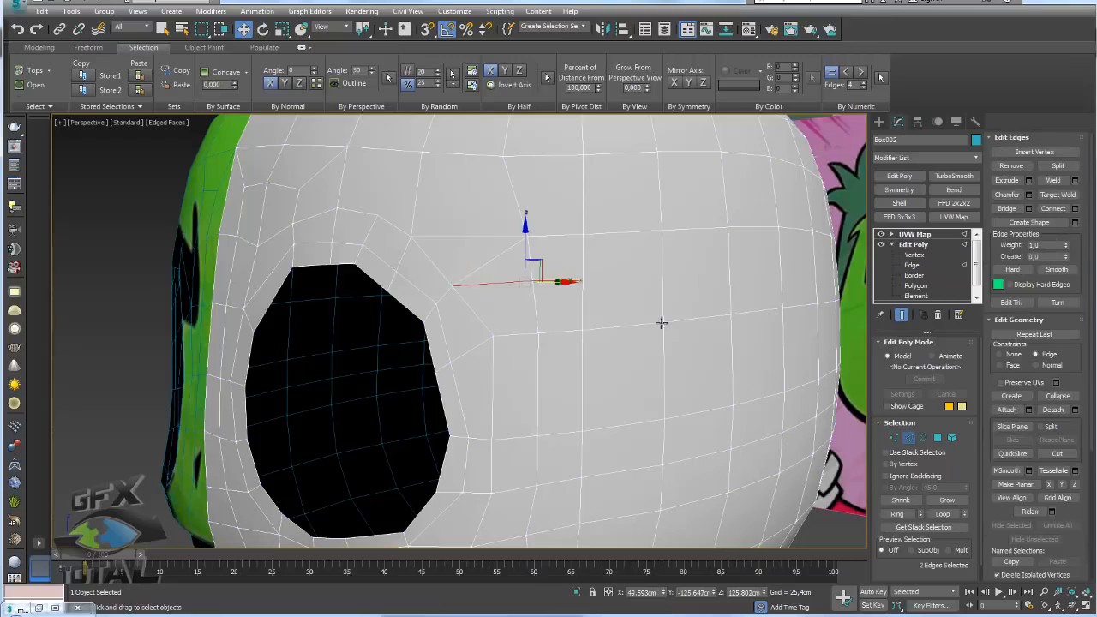
pyautogui.click(896, 512)
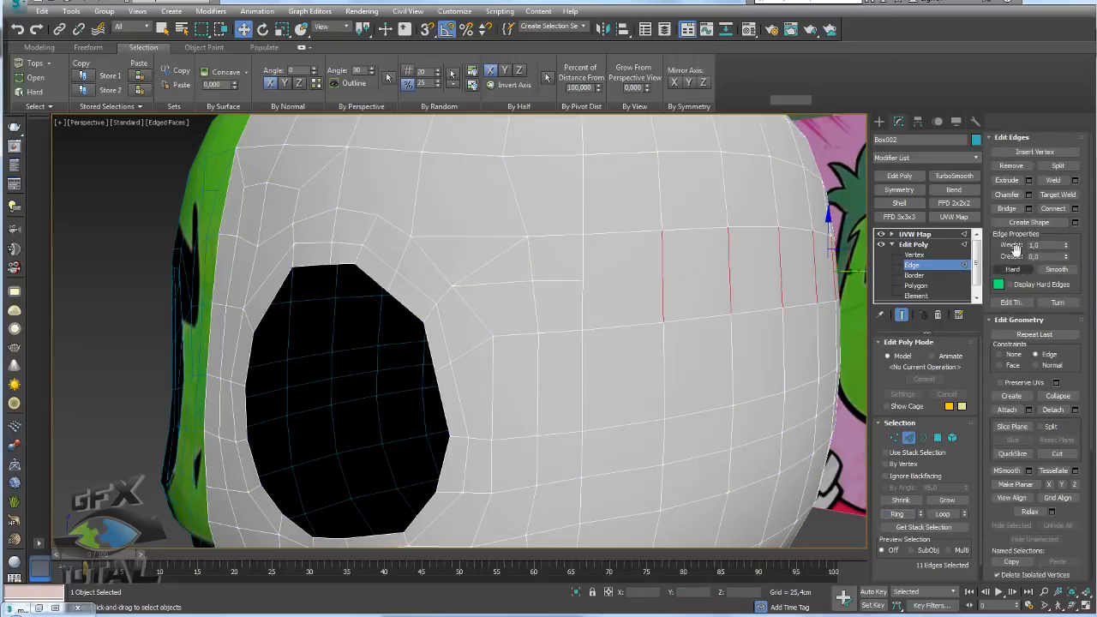
pyautogui.click(895, 438)
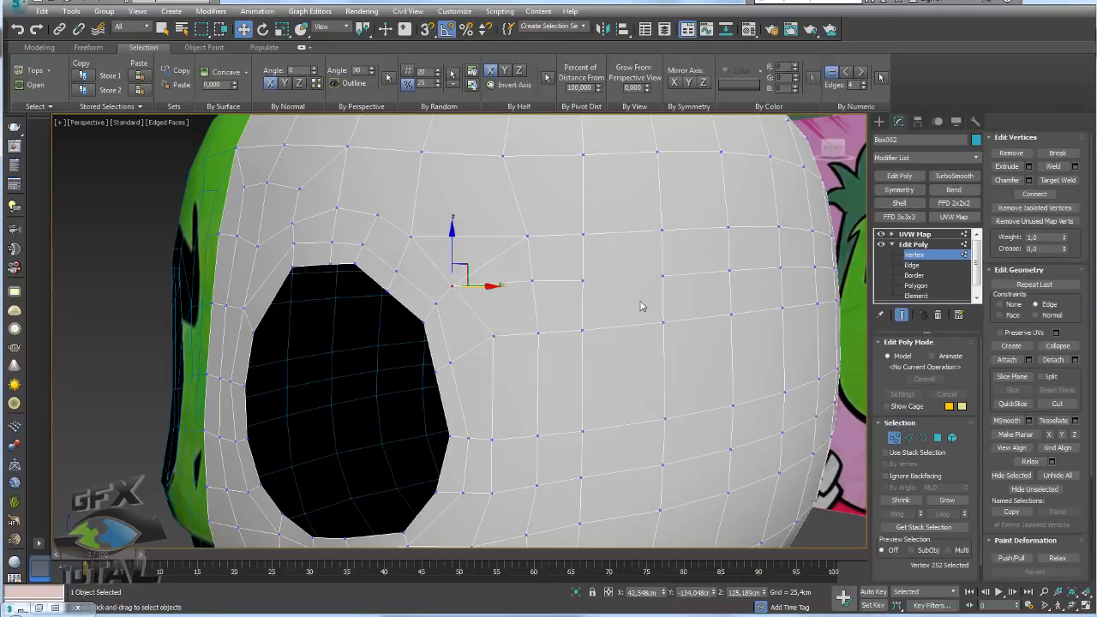
pyautogui.click(660, 274)
pyautogui.keyDown('ctrl'); pyautogui.click(583, 279); pyautogui.keyUp('ctrl')
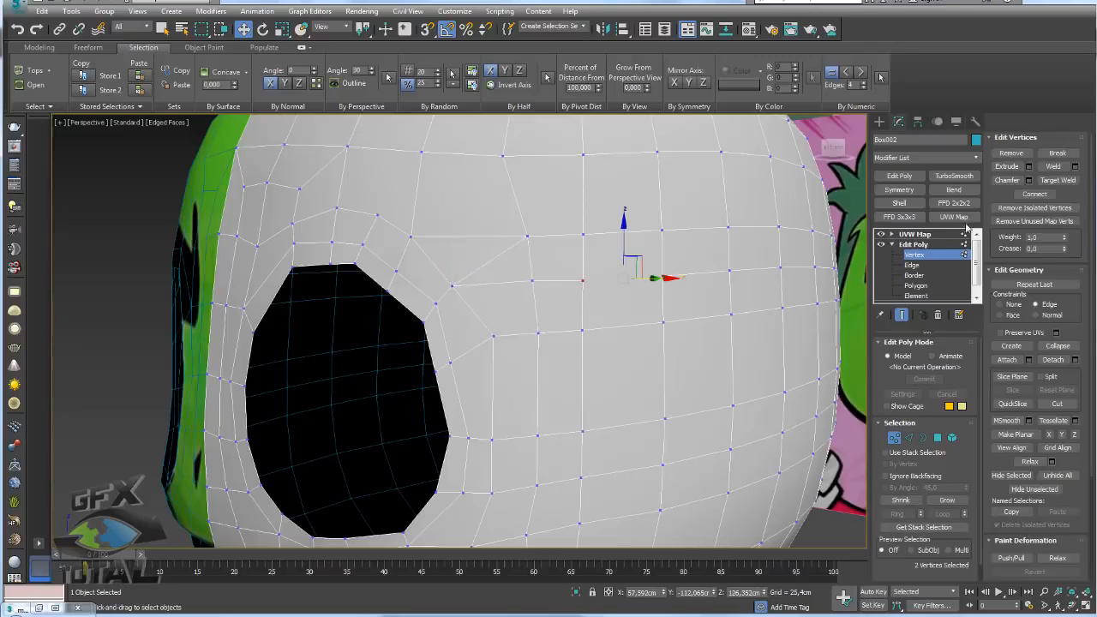
# - Remove the diagonal edge above the horizontal cut, between the eye's upper outer corner vertex and the outward-shifted vertex
pyautogui.click(908, 437)
pyautogui.click(488, 260)
pyautogui.click(1010, 165)
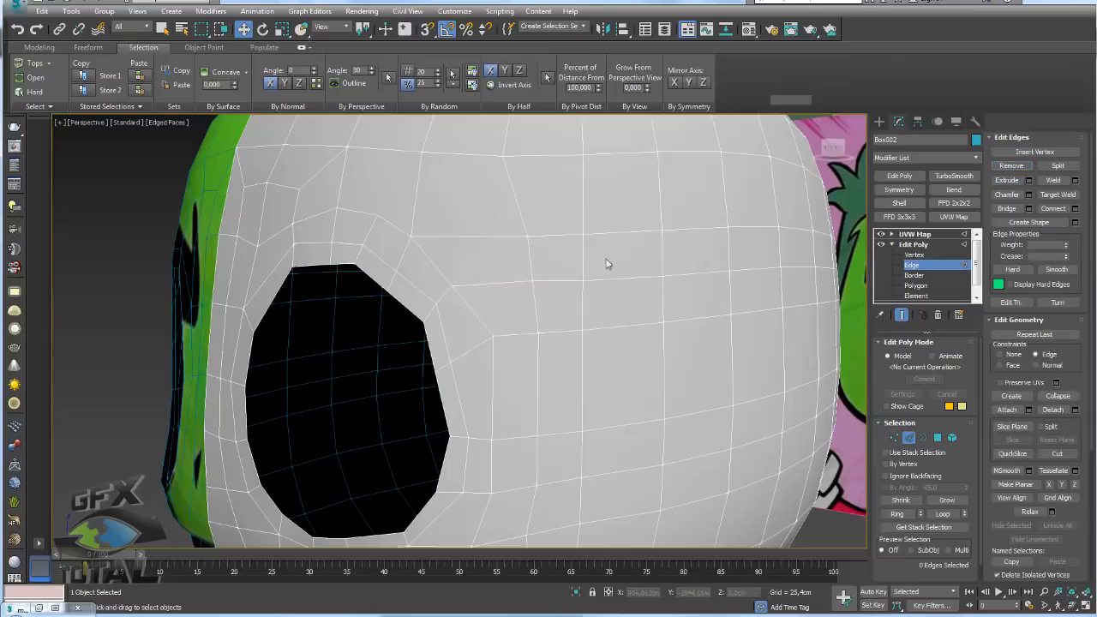
# - Check the mesh for polygons with fewer or more than four sides, and select the irregular polygon above the eye
pyautogui.scroll(-4, 486, 284)
pyautogui.click(938, 437)
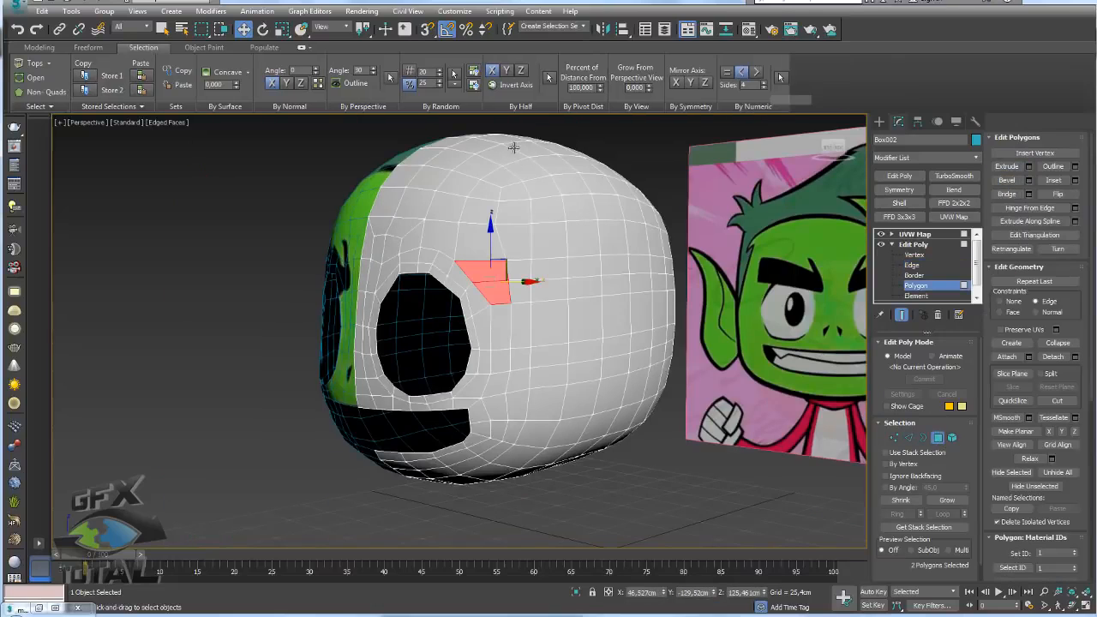
pyautogui.click(780, 77)
pyautogui.click(753, 74)
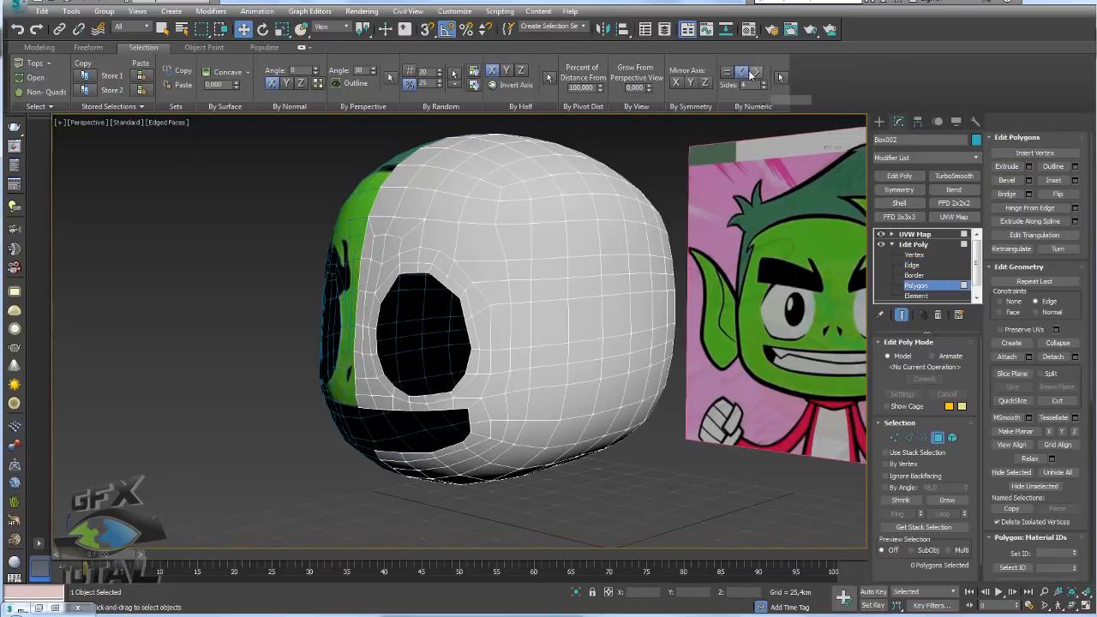
pyautogui.click(454, 246)
pyautogui.scroll(5, 458, 249)
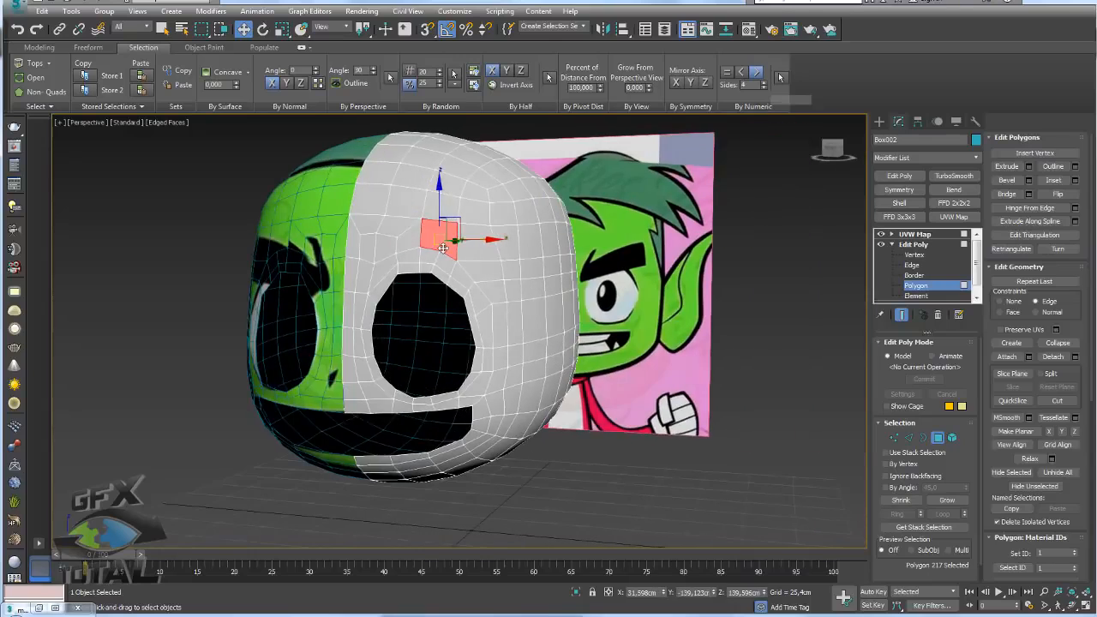
pyautogui.scroll(4, 462, 253)
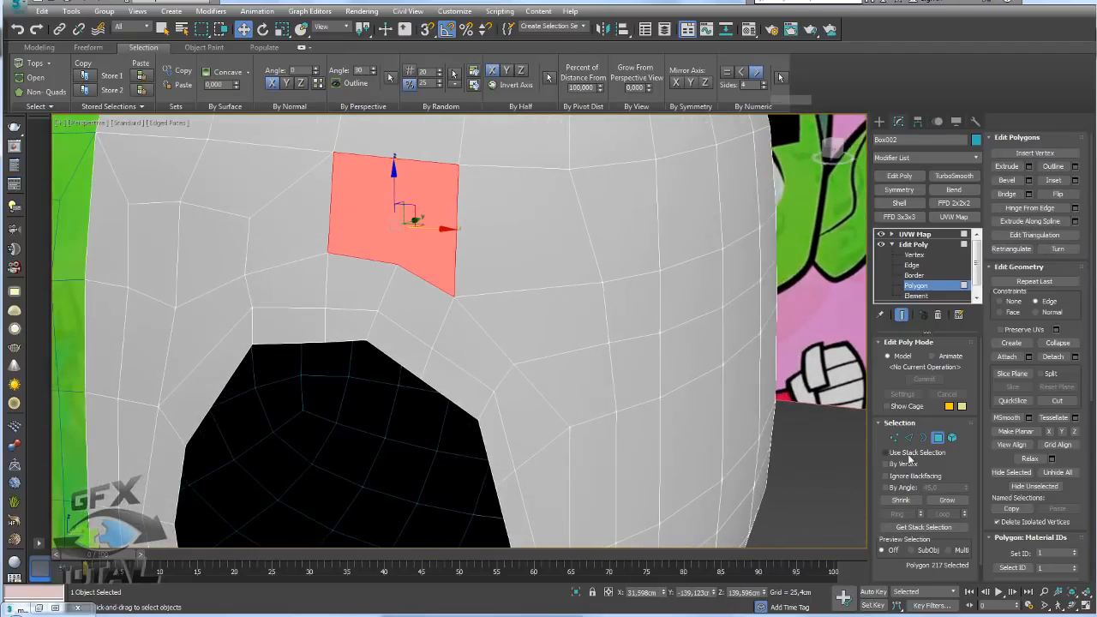
# - Connect the upper outer corner of the five-sided polygon above the eye to the ring vertex at its lower edge
pyautogui.click(909, 437)
pyautogui.keyDown('alt'); pyautogui.moveTo(590, 298); pyautogui.dragTo(601, 344, button='middle'); pyautogui.keyUp('alt')
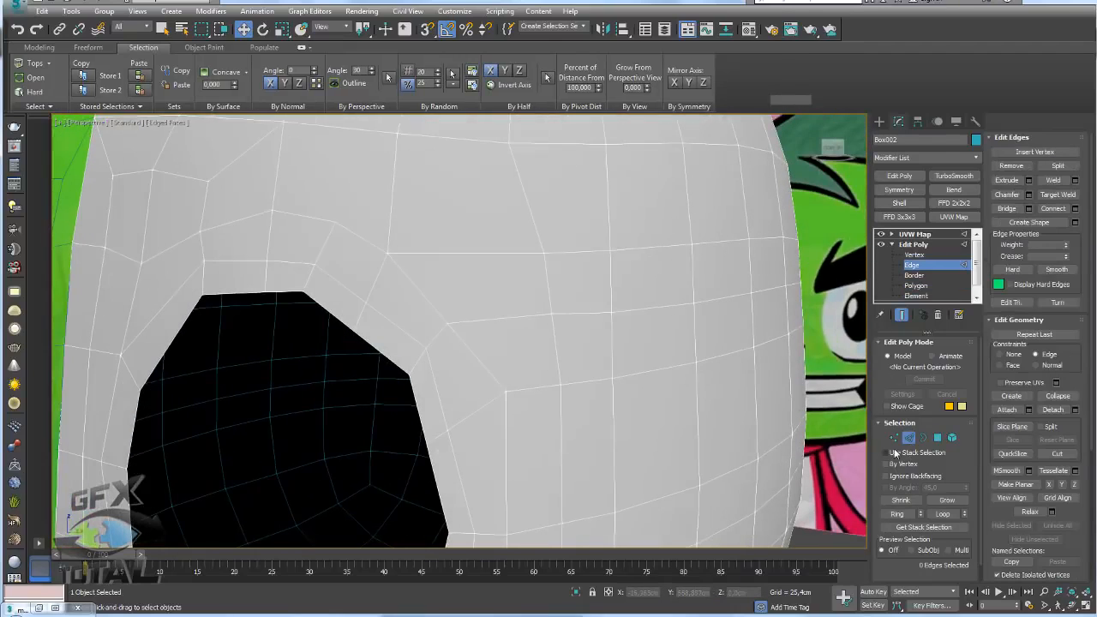
pyautogui.click(894, 438)
pyautogui.keyDown('alt'); pyautogui.moveTo(527, 243); pyautogui.dragTo(413, 200, button='middle'); pyautogui.keyUp('alt')
pyautogui.click(407, 155)
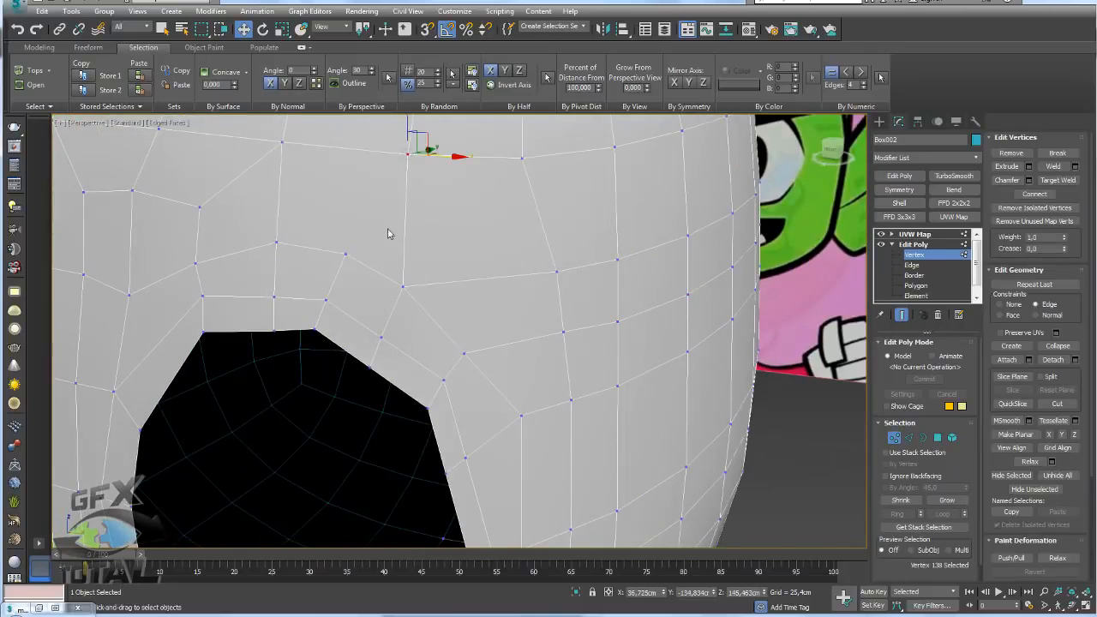
pyautogui.keyDown('ctrl'); pyautogui.click(345, 253); pyautogui.keyUp('ctrl')
pyautogui.click(1035, 195)
pyautogui.keyDown('alt'); pyautogui.moveTo(493, 229); pyautogui.dragTo(461, 271, button='middle'); pyautogui.keyUp('alt')
pyautogui.scroll(-2, 475, 269)
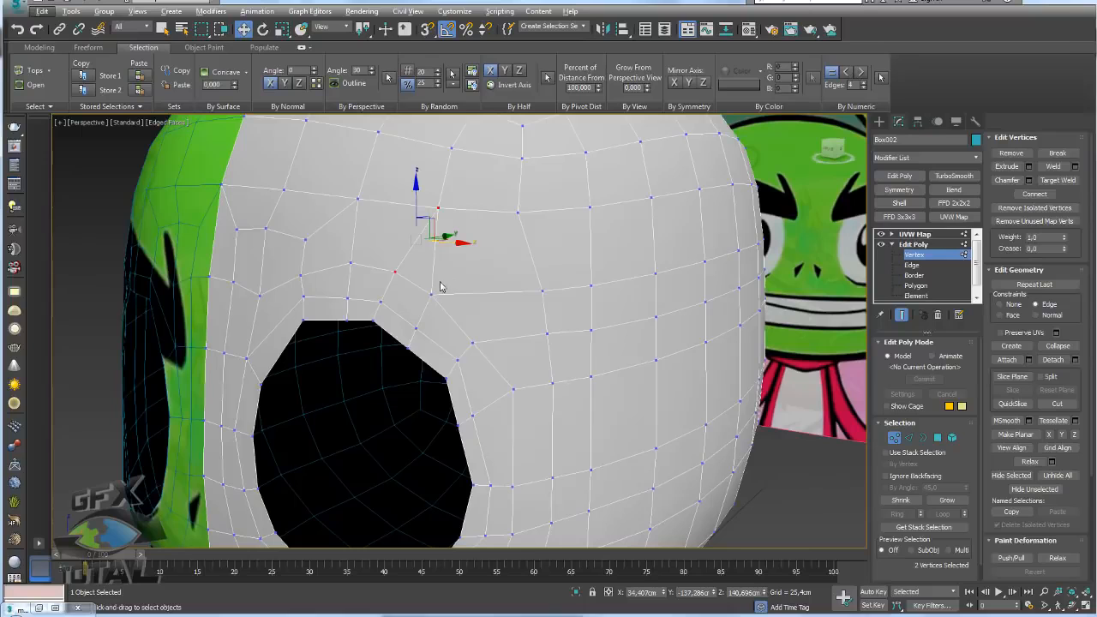
pyautogui.keyDown('alt'); pyautogui.moveTo(543, 277); pyautogui.dragTo(544, 276, button='middle'); pyautogui.keyUp('alt')
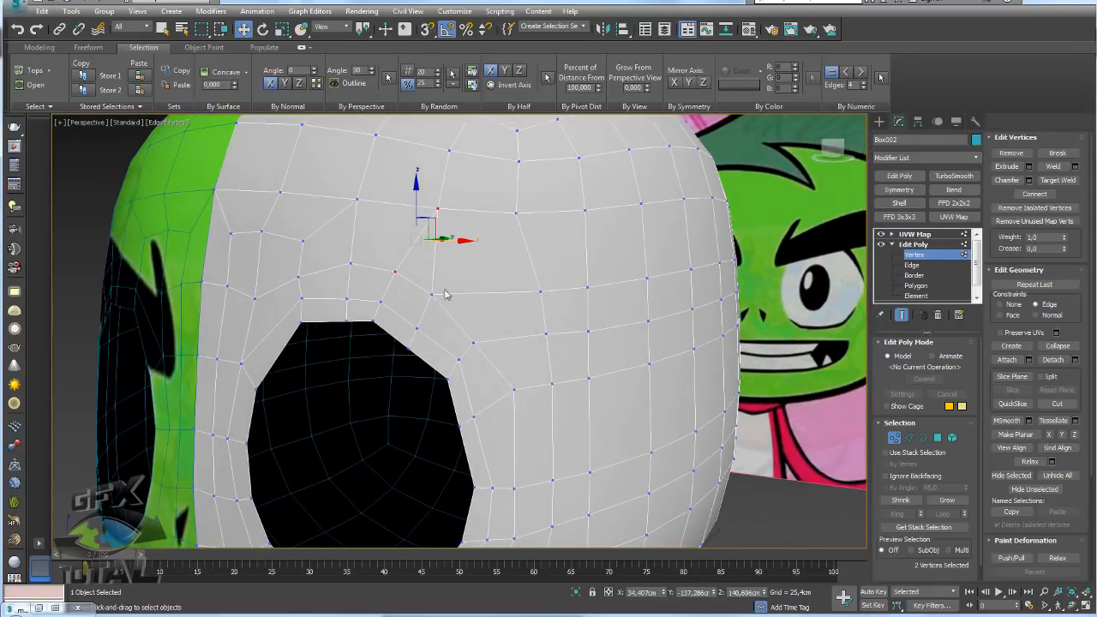
pyautogui.keyDown('alt'); pyautogui.moveTo(437, 302); pyautogui.dragTo(482, 295, button='middle'); pyautogui.keyUp('alt')
# - Connect the ring of edges through the slanted edge above the eye's outer corner with a new line around the head's side
pyautogui.click(908, 438)
pyautogui.click(542, 300)
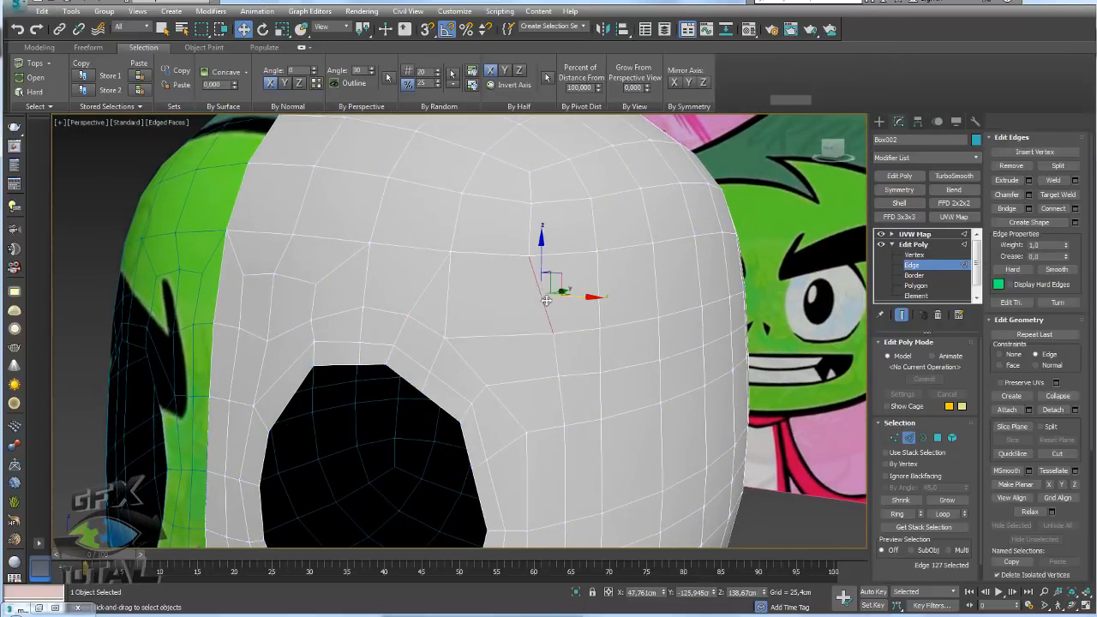
pyautogui.click(897, 514)
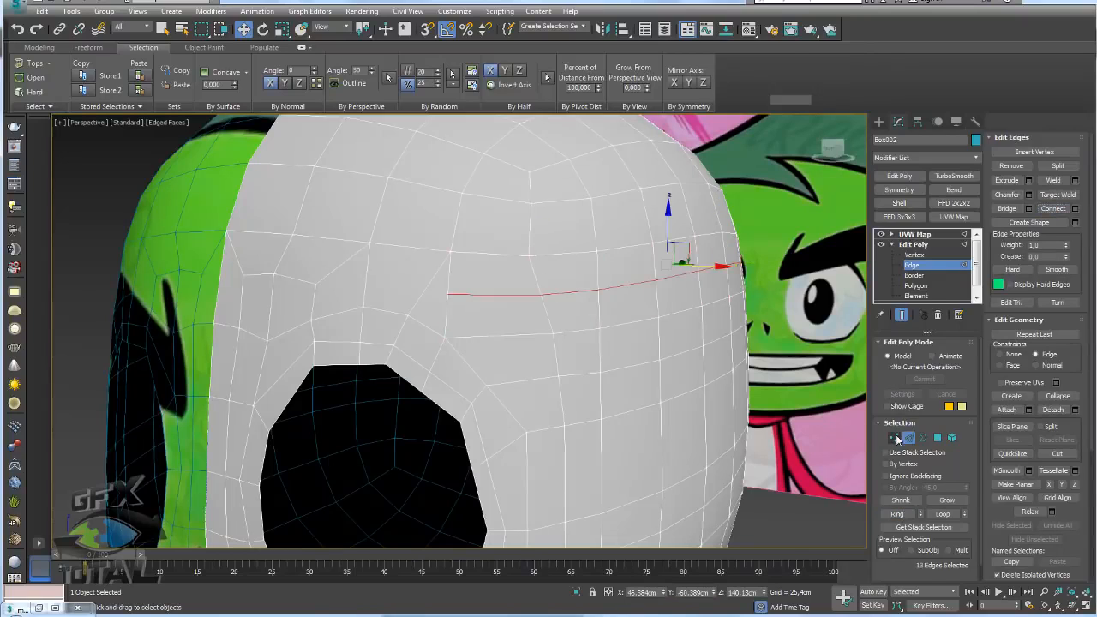
# - Shift the inner end vertex of the new side line outward along X, away from the symmetry line
pyautogui.click(895, 437)
pyautogui.click(449, 295)
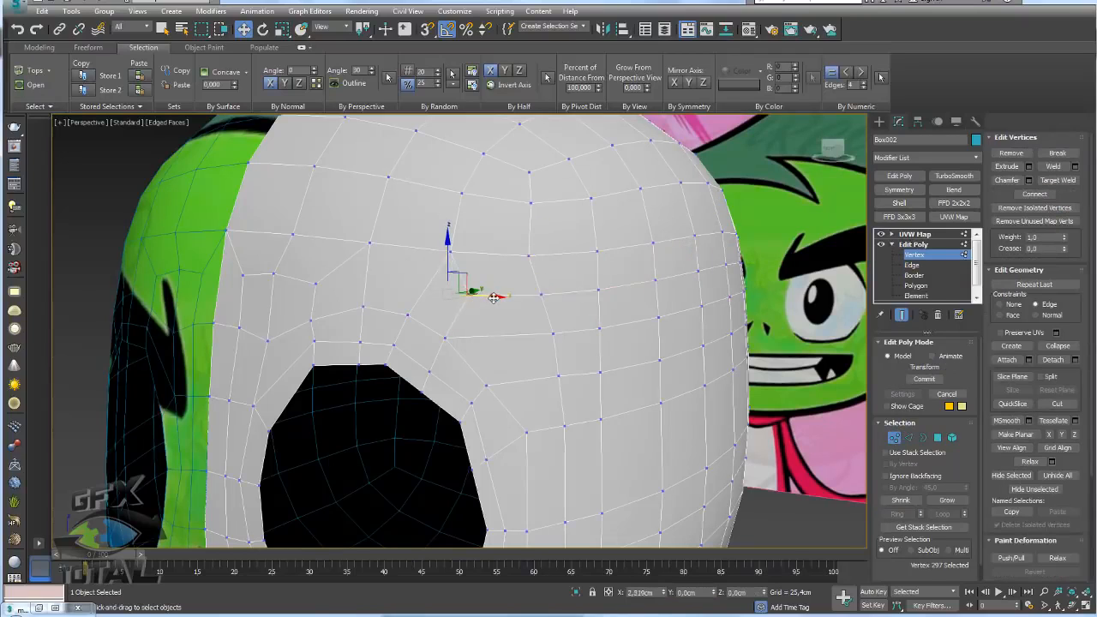
pyautogui.scroll(2, 510, 334)
pyautogui.keyDown('alt'); pyautogui.moveTo(511, 334); pyautogui.dragTo(408, 293, button='middle'); pyautogui.keyUp('alt')
pyautogui.moveTo(383, 287)
pyautogui.mouseDown()
pyautogui.moveTo(418, 227)
pyautogui.moveTo(440, 257)
pyautogui.moveTo(412, 310)
pyautogui.moveTo(380, 285)
pyautogui.mouseUp()
pyautogui.press('Escape')
pyautogui.moveTo(363, 296)
pyautogui.keyDown('alt'); pyautogui.mouseDown(button='middle')
pyautogui.moveTo(397, 297)
pyautogui.moveTo(397, 278)
pyautogui.moveTo(465, 288)
pyautogui.mouseUp(button='middle'); pyautogui.keyUp('alt')
pyautogui.scroll(3, 420, 268)
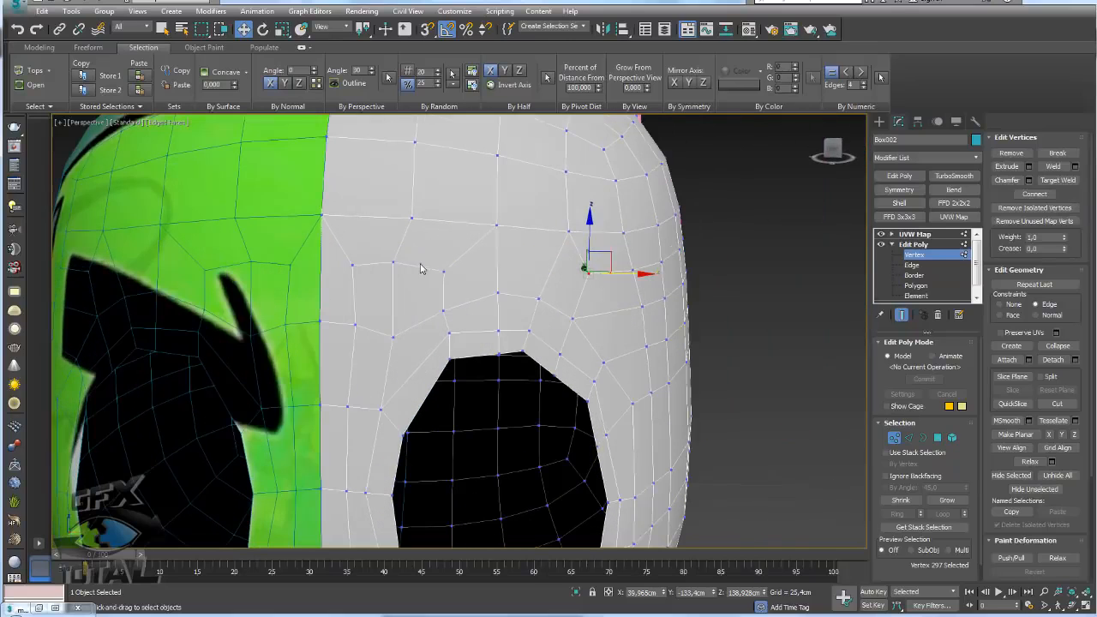
# - Raise the vertex diagonally above the eye's upper inner corner, and nudge the ring vertex at that corner slightly inward and down
pyautogui.click(392, 336)
pyautogui.moveTo(375, 296); pyautogui.dragTo(412, 289)
pyautogui.click(393, 327)
pyautogui.keyDown('alt'); pyautogui.moveTo(438, 375); pyautogui.dragTo(401, 369, button='middle'); pyautogui.keyUp('alt')
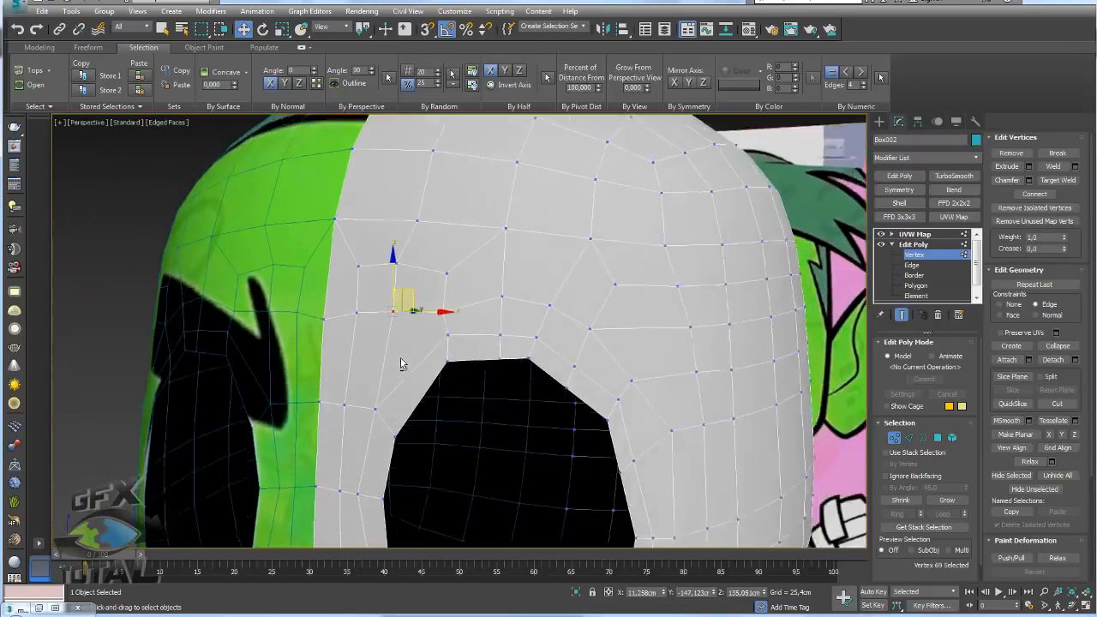
pyautogui.scroll(-6, 396, 377)
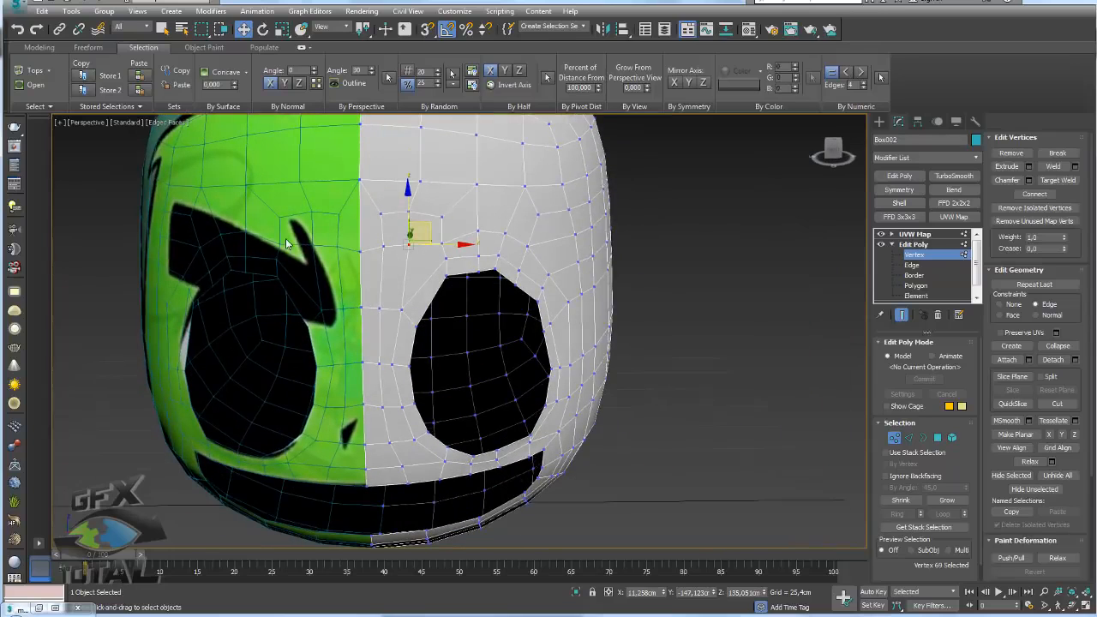
pyautogui.click(445, 259)
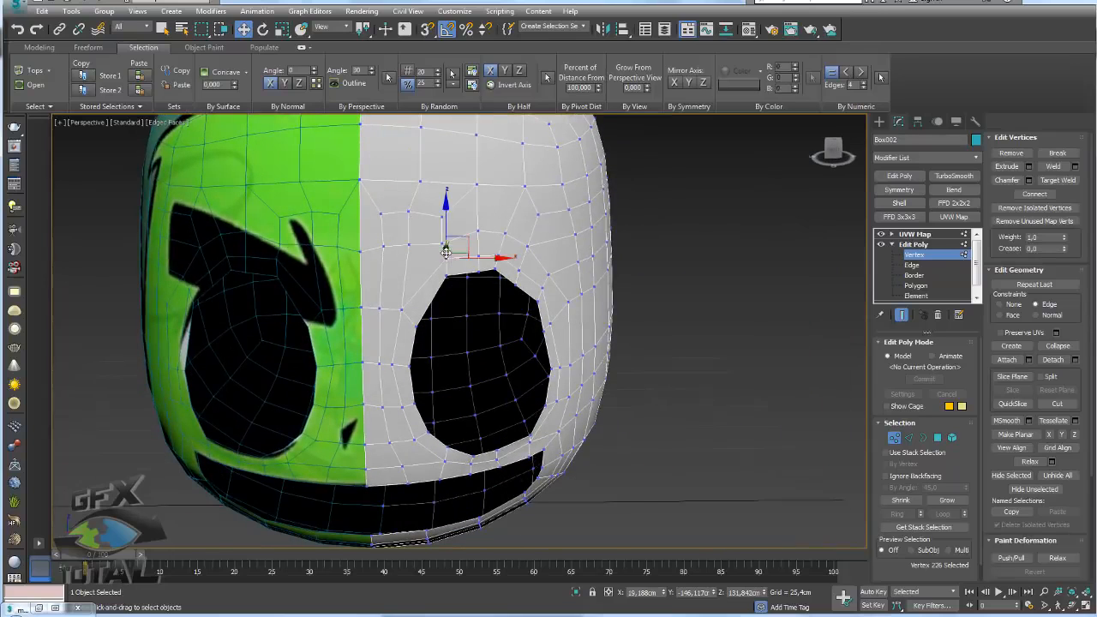
pyautogui.scroll(3, 446, 258)
pyautogui.keyDown('alt'); pyautogui.moveTo(551, 319); pyautogui.dragTo(532, 295, button='middle'); pyautogui.keyUp('alt')
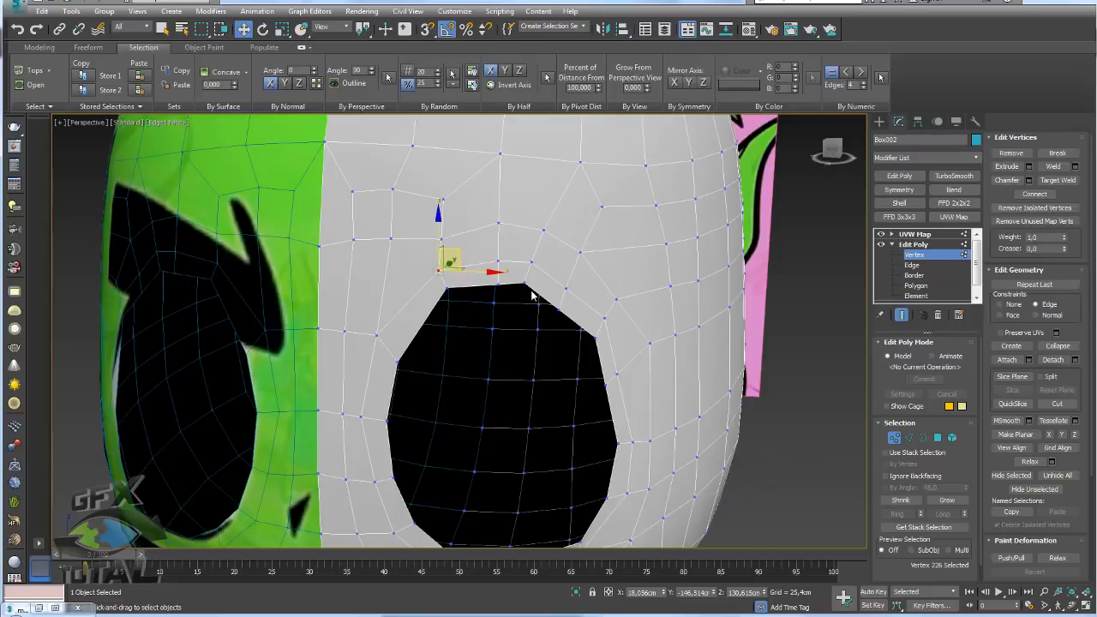
# - Shift the eye border's top vertex and the ring vertex above it outward together
pyautogui.click(525, 281)
pyautogui.keyDown('ctrl'); pyautogui.click(531, 262); pyautogui.keyUp('ctrl')
pyautogui.moveTo(557, 275); pyautogui.dragTo(565, 277)
pyautogui.keyDown('alt'); pyautogui.moveTo(600, 339); pyautogui.dragTo(556, 284, button='middle'); pyautogui.keyUp('alt')
pyautogui.scroll(-4, 559, 287)
pyautogui.moveTo(579, 353); pyautogui.dragTo(594, 240, button='middle')
pyautogui.keyDown('alt'); pyautogui.moveTo(605, 312); pyautogui.dragTo(661, 330, button='middle'); pyautogui.keyUp('alt')
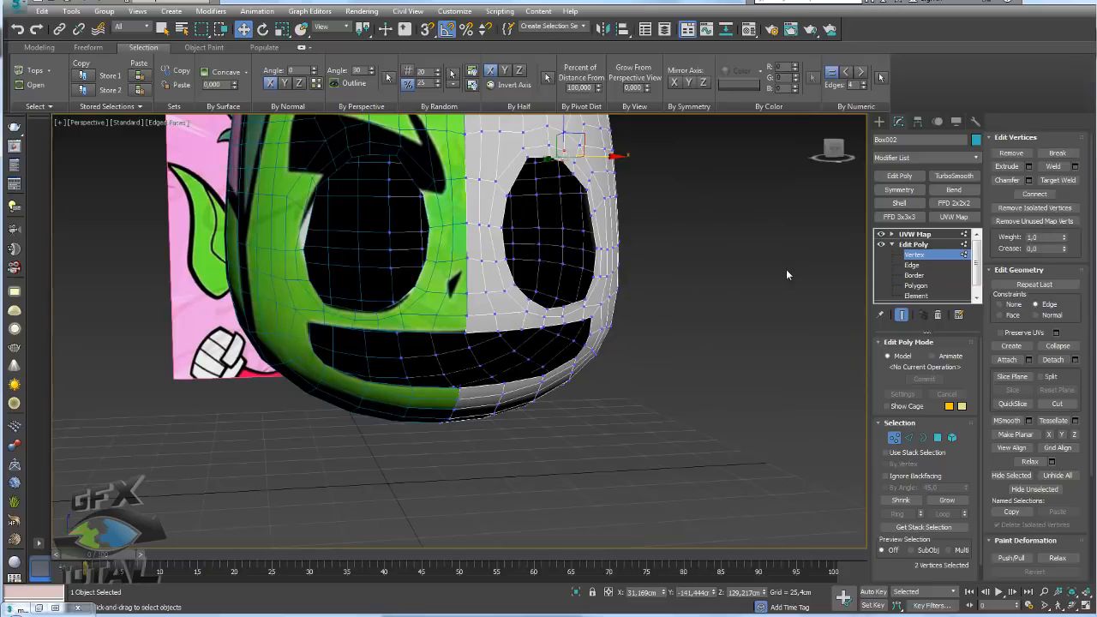
# - Leave vertex editing and examine the whole head from the front and sides, down to the nose area between the eyes
pyautogui.click(915, 245)
pyautogui.keyDown('alt'); pyautogui.moveTo(520, 254); pyautogui.dragTo(509, 324, button='middle'); pyautogui.keyUp('alt')
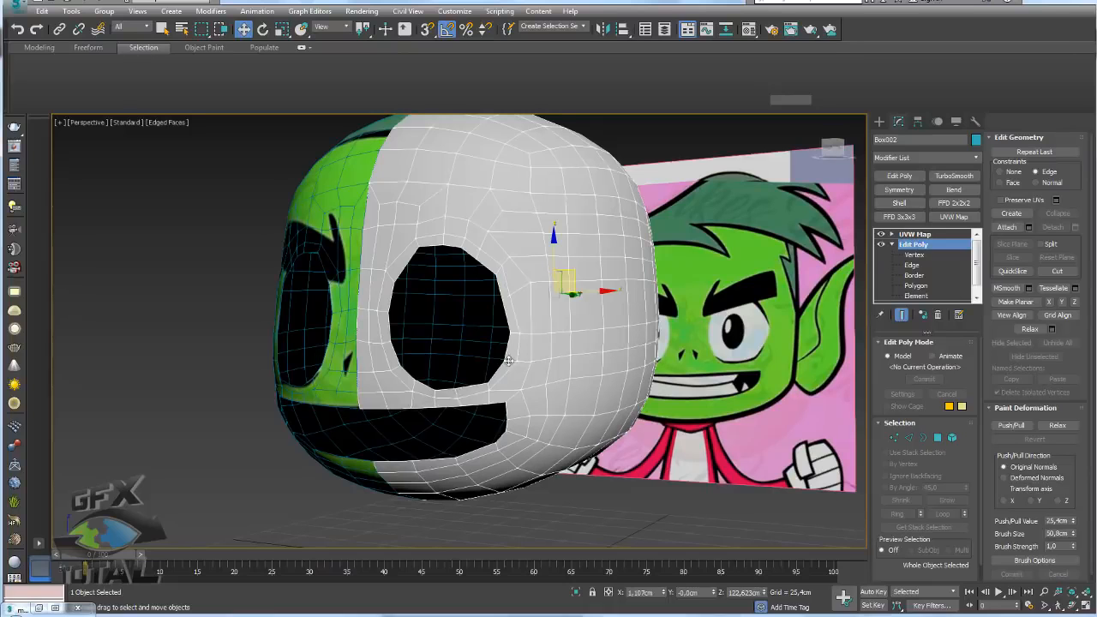
pyautogui.press('alt')
pyautogui.moveTo(351, 362); pyautogui.dragTo(712, 299, button='middle')
pyautogui.scroll(4, 397, 323)
pyautogui.scroll(-4, 397, 323)
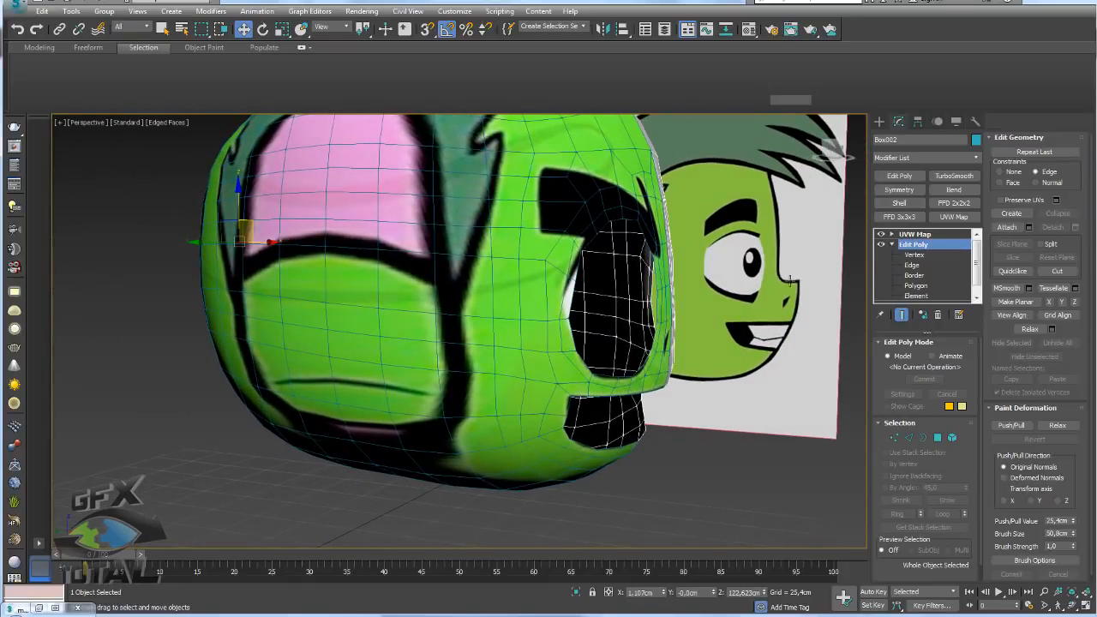
pyautogui.keyDown('alt'); pyautogui.moveTo(709, 316); pyautogui.dragTo(615, 367, button='middle'); pyautogui.keyUp('alt')
pyautogui.scroll(3, 615, 367)
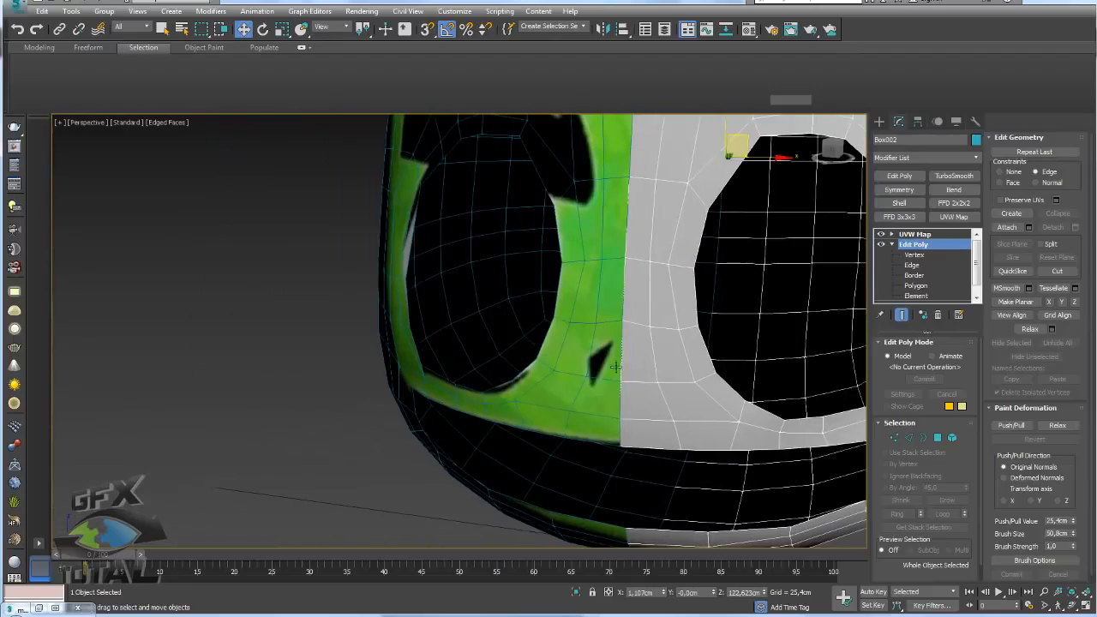
# - Extrude the two polygons beside the symmetry line above the mouth by about 7.465 cm to form the nose
pyautogui.click(937, 438)
pyautogui.click(641, 351)
pyautogui.keyDown('alt'); pyautogui.moveTo(636, 383); pyautogui.dragTo(687, 377, button='middle'); pyautogui.keyUp('alt')
pyautogui.keyDown('ctrl'); pyautogui.click(656, 390); pyautogui.keyUp('ctrl')
pyautogui.click(1027, 167)
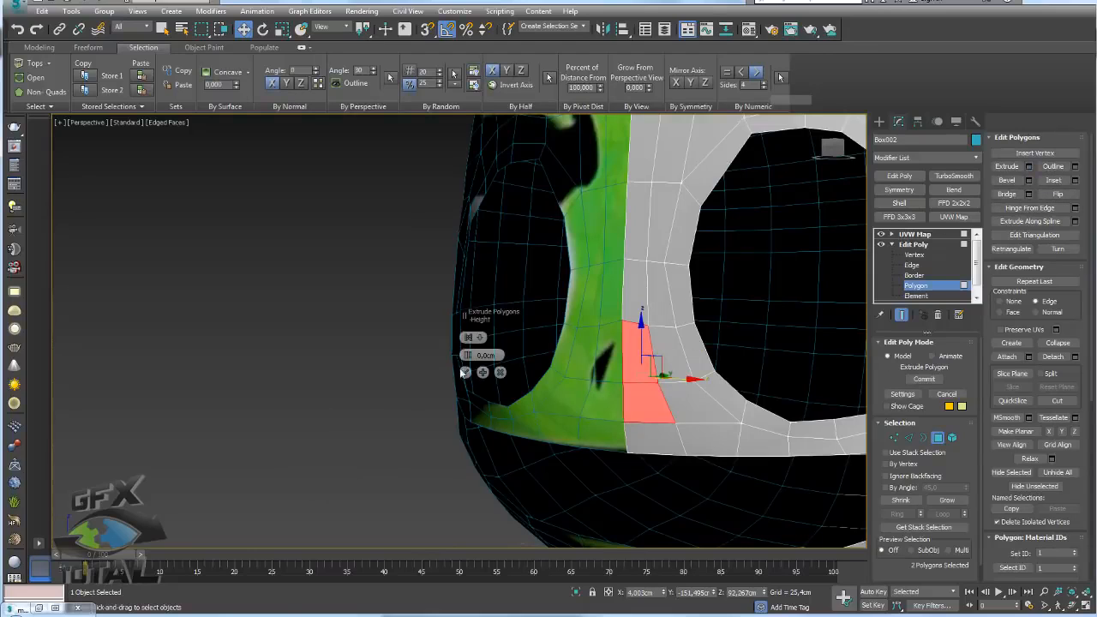
pyautogui.moveTo(463, 360); pyautogui.dragTo(466, 367)
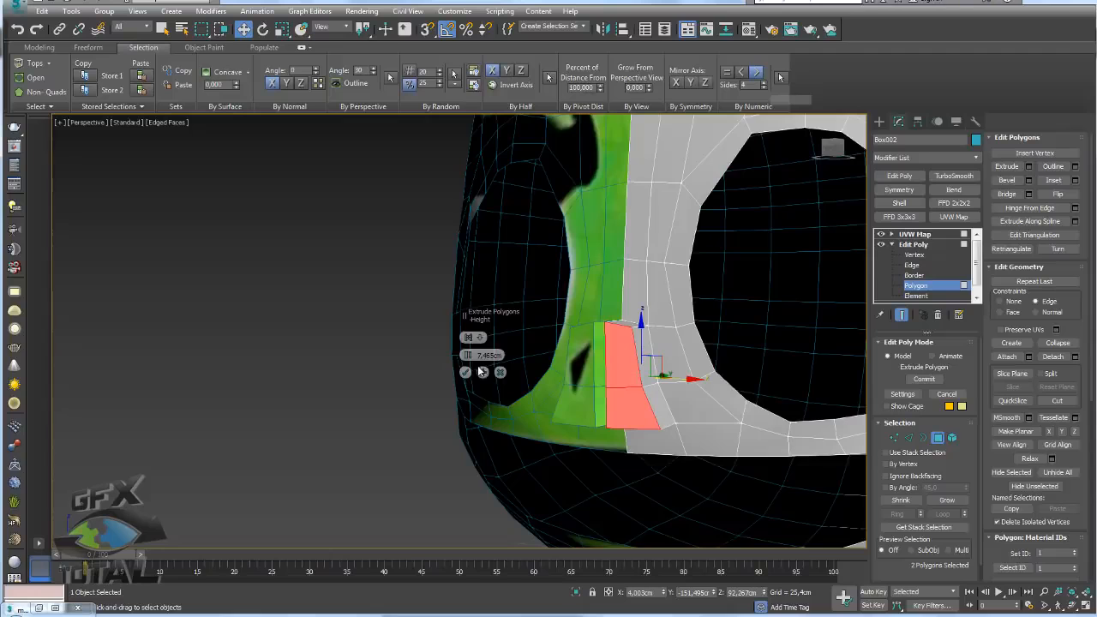
pyautogui.click(467, 373)
# - Set the movement constraint to None and move the extruded nose faces along X until they meet the symmetry line
pyautogui.keyDown('alt'); pyautogui.moveTo(467, 373); pyautogui.dragTo(665, 387, button='middle'); pyautogui.keyUp('alt')
pyautogui.moveTo(663, 383); pyautogui.dragTo(625, 380)
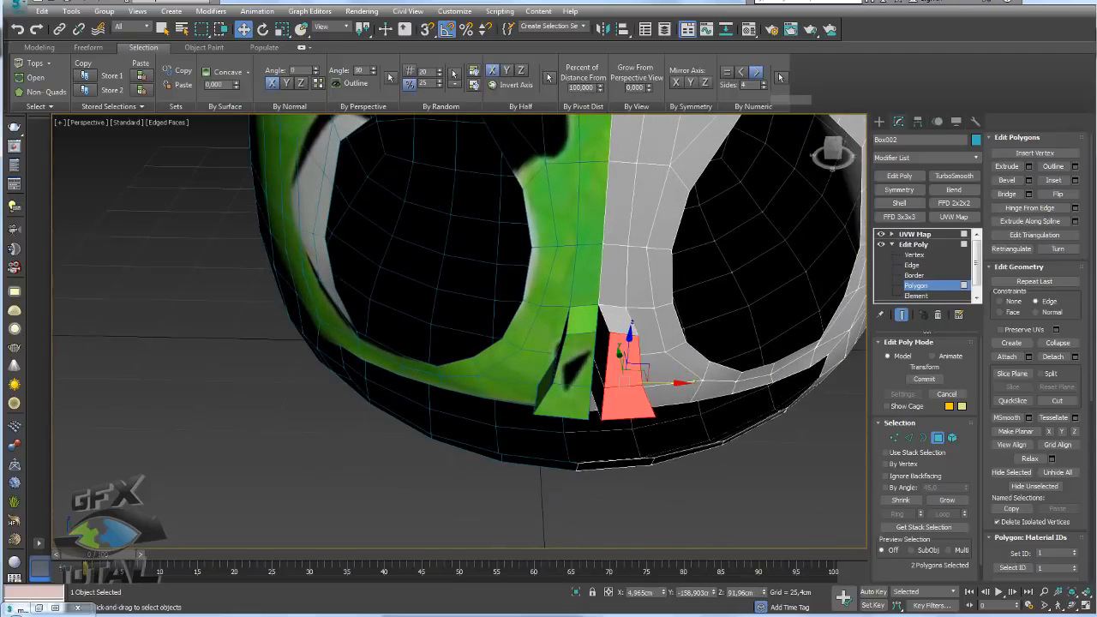
pyautogui.click(1014, 302)
pyautogui.scroll(2, 647, 383)
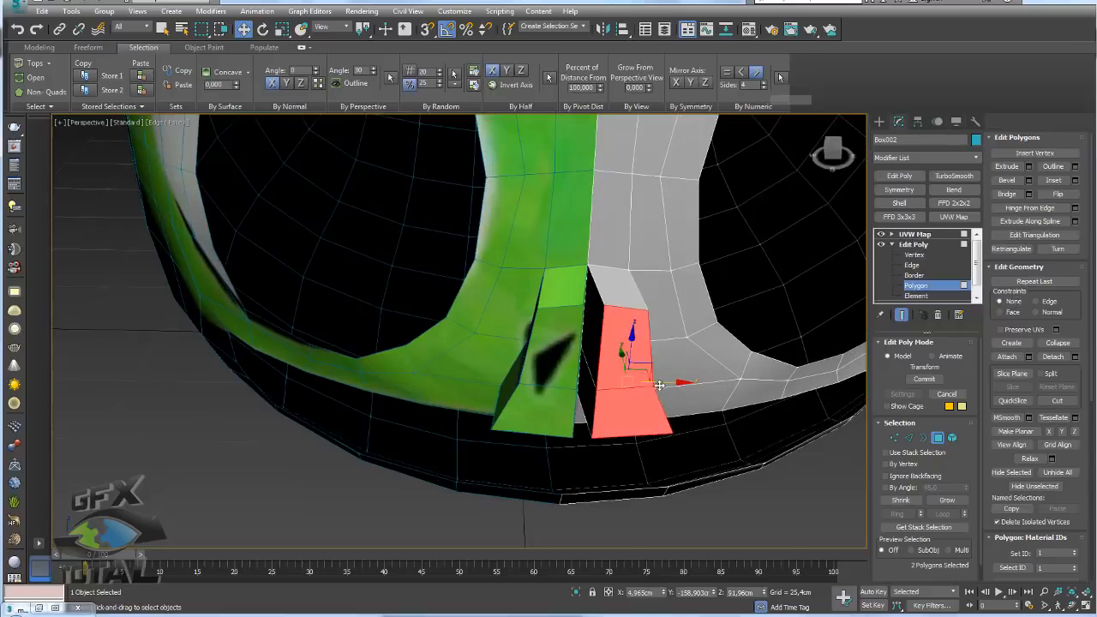
pyautogui.moveTo(658, 387); pyautogui.dragTo(654, 389)
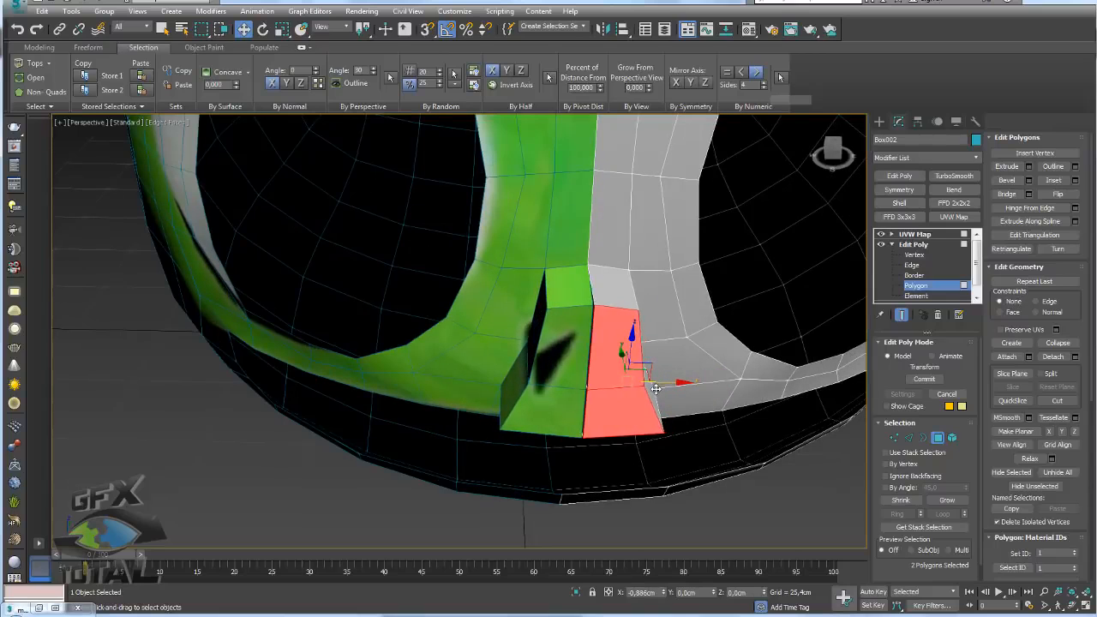
pyautogui.keyDown('alt'); pyautogui.moveTo(653, 389); pyautogui.dragTo(783, 398, button='middle'); pyautogui.keyUp('alt')
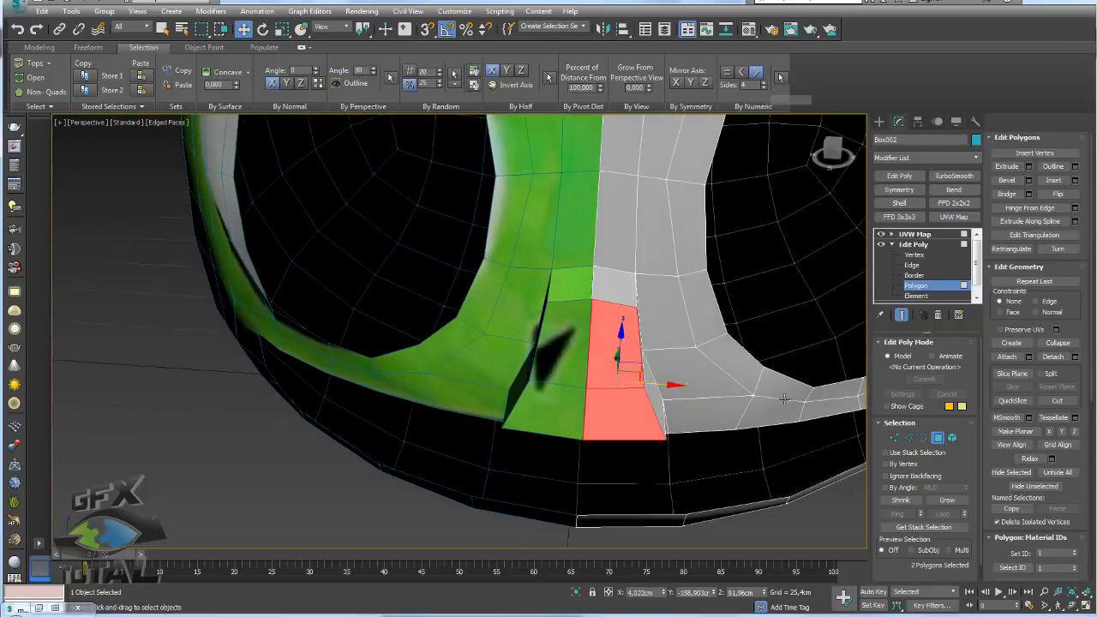
# - Move the nose front's upper outer edge and lower outer corner vertex toward the symmetry line to narrow the nose
pyautogui.click(907, 438)
pyautogui.click(638, 349)
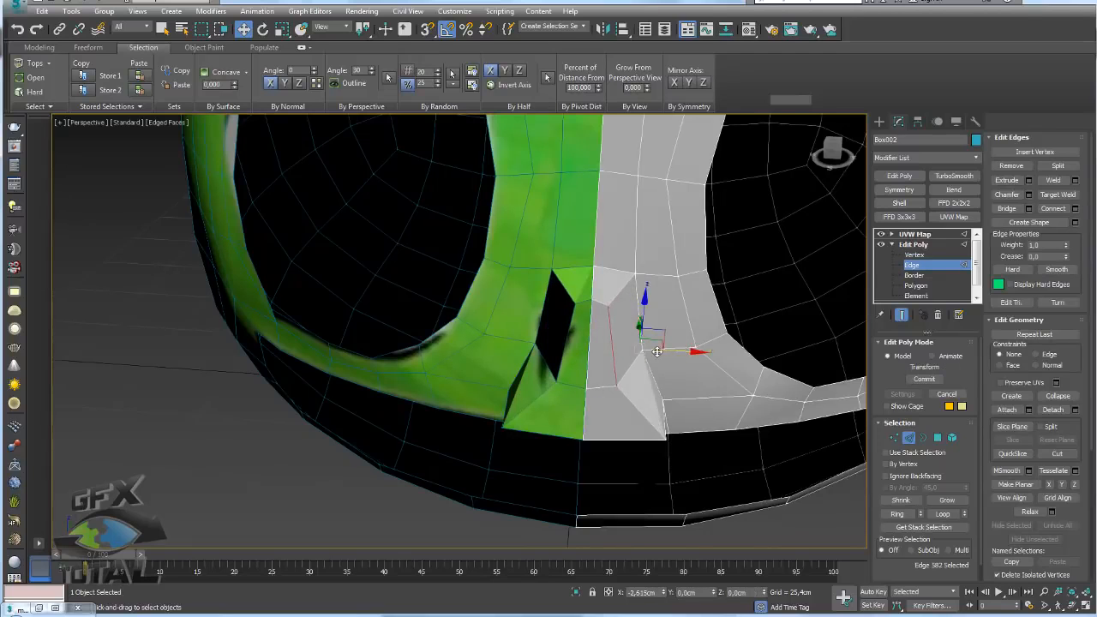
pyautogui.scroll(2, 644, 404)
pyautogui.keyDown('alt'); pyautogui.moveTo(643, 403); pyautogui.dragTo(639, 450, button='middle'); pyautogui.keyUp('alt')
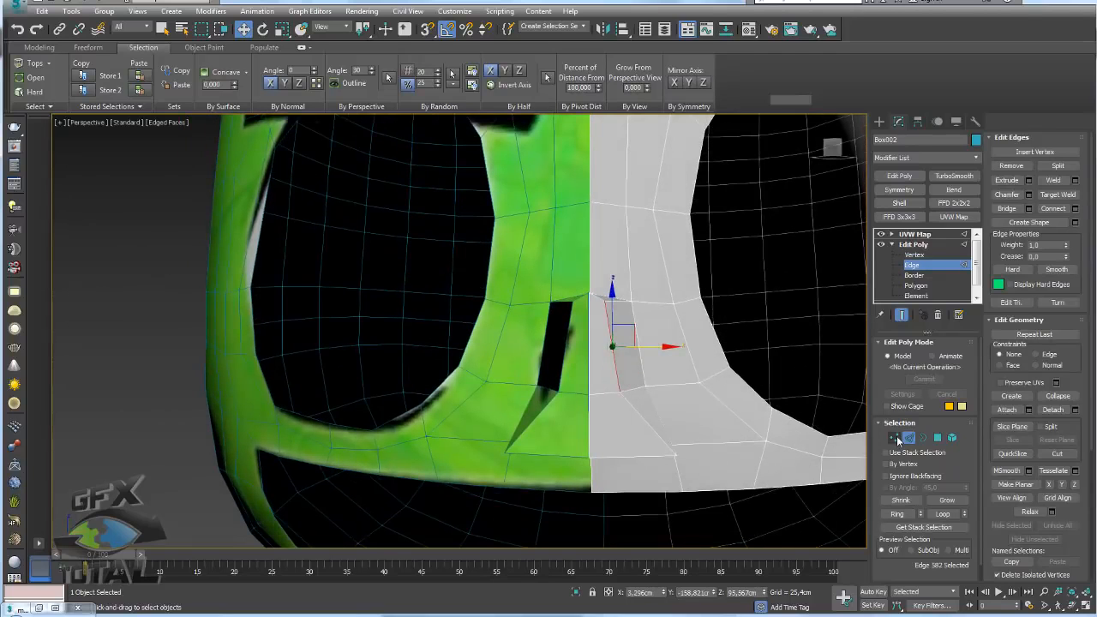
pyautogui.click(896, 439)
pyautogui.click(674, 452)
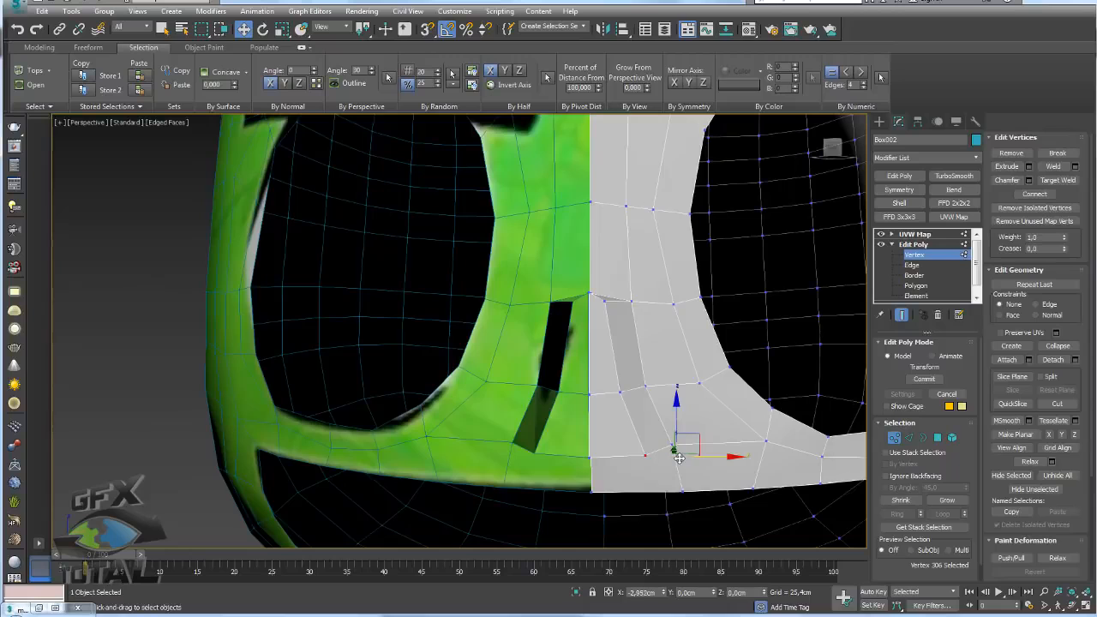
pyautogui.keyDown('alt'); pyautogui.moveTo(679, 458); pyautogui.dragTo(593, 395, button='middle'); pyautogui.keyUp('alt')
# - Adjust the vertices around the nose's lower base, and shift the upper lip vertex below it outward along X
pyautogui.moveTo(600, 377); pyautogui.dragTo(617, 389)
pyautogui.keyDown('ctrl'); pyautogui.click(531, 391); pyautogui.keyUp('ctrl')
pyautogui.keyDown('alt'); pyautogui.moveTo(616, 388); pyautogui.dragTo(633, 335, button='middle'); pyautogui.keyUp('alt')
pyautogui.click(613, 311)
pyautogui.moveTo(612, 311); pyautogui.dragTo(694, 396)
pyautogui.click(636, 375)
pyautogui.keyDown('alt'); pyautogui.moveTo(694, 397); pyautogui.dragTo(677, 407, button='middle'); pyautogui.keyUp('alt')
pyautogui.click(646, 419)
pyautogui.moveTo(699, 422); pyautogui.dragTo(723, 420)
pyautogui.keyDown('alt'); pyautogui.moveTo(722, 420); pyautogui.dragTo(483, 291, button='middle'); pyautogui.keyUp('alt')
pyautogui.keyDown('alt'); pyautogui.moveTo(584, 274); pyautogui.dragTo(597, 334, button='middle'); pyautogui.keyUp('alt')
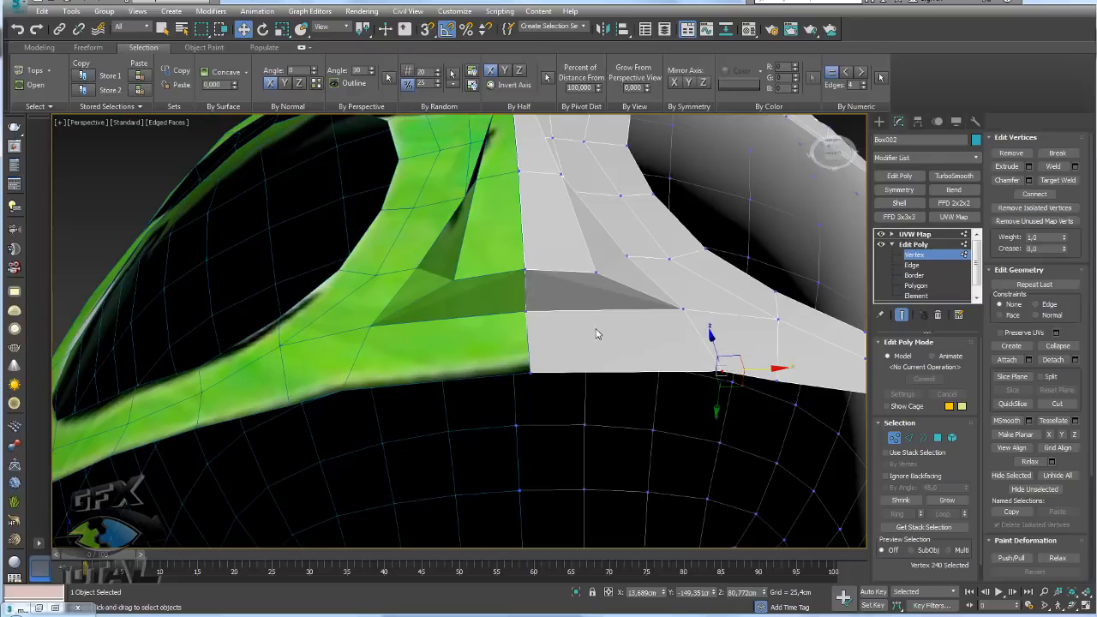
# - Reposition the vertices under the nose and along the upper lip near the symmetry line to shape the nose's base
pyautogui.click(524, 314)
pyautogui.keyDown('alt'); pyautogui.moveTo(524, 313); pyautogui.dragTo(523, 326, button='middle'); pyautogui.keyUp('alt')
pyautogui.moveTo(498, 323); pyautogui.dragTo(541, 380)
pyautogui.keyDown('alt'); pyautogui.moveTo(520, 360); pyautogui.dragTo(522, 396, button='middle'); pyautogui.keyUp('alt')
pyautogui.keyDown('ctrl'); pyautogui.click(511, 382); pyautogui.keyUp('ctrl')
pyautogui.keyDown('ctrl'); pyautogui.click(585, 395); pyautogui.keyUp('ctrl')
pyautogui.keyDown('alt'); pyautogui.moveTo(624, 409); pyautogui.dragTo(494, 402, button='middle'); pyautogui.keyUp('alt')
pyautogui.moveTo(586, 370); pyautogui.dragTo(474, 346)
# - Raise the nose front's lower outer corner vertex to slope the underside of the nose
pyautogui.click(480, 333)
pyautogui.moveTo(484, 298); pyautogui.dragTo(485, 333)
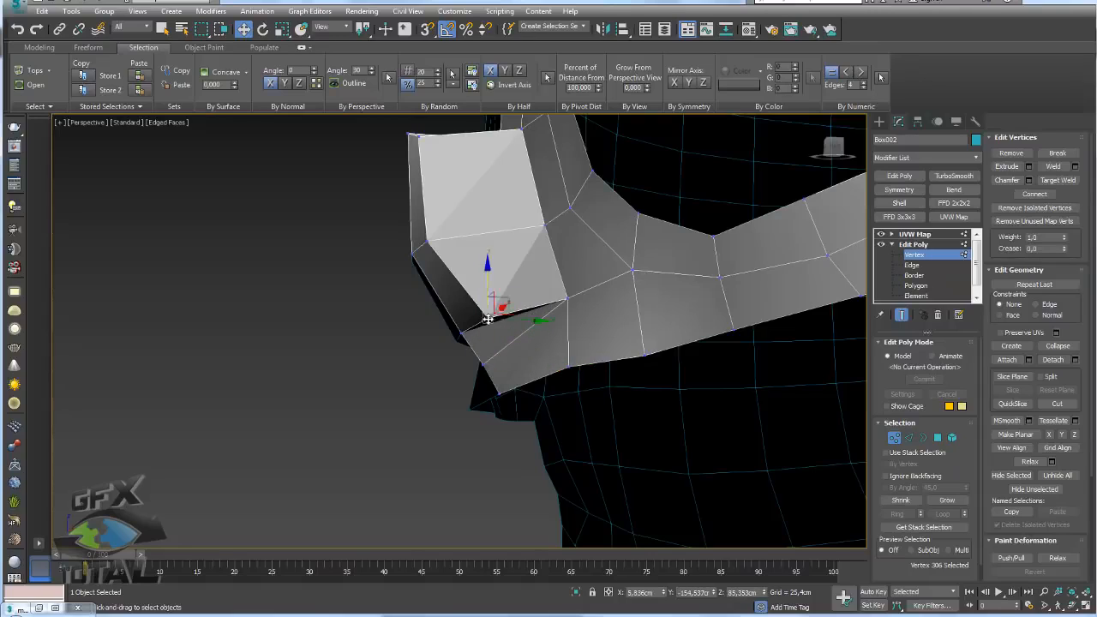
pyautogui.click(494, 310)
pyautogui.keyDown('alt'); pyautogui.moveTo(494, 310); pyautogui.dragTo(717, 315, button='middle'); pyautogui.keyUp('alt')
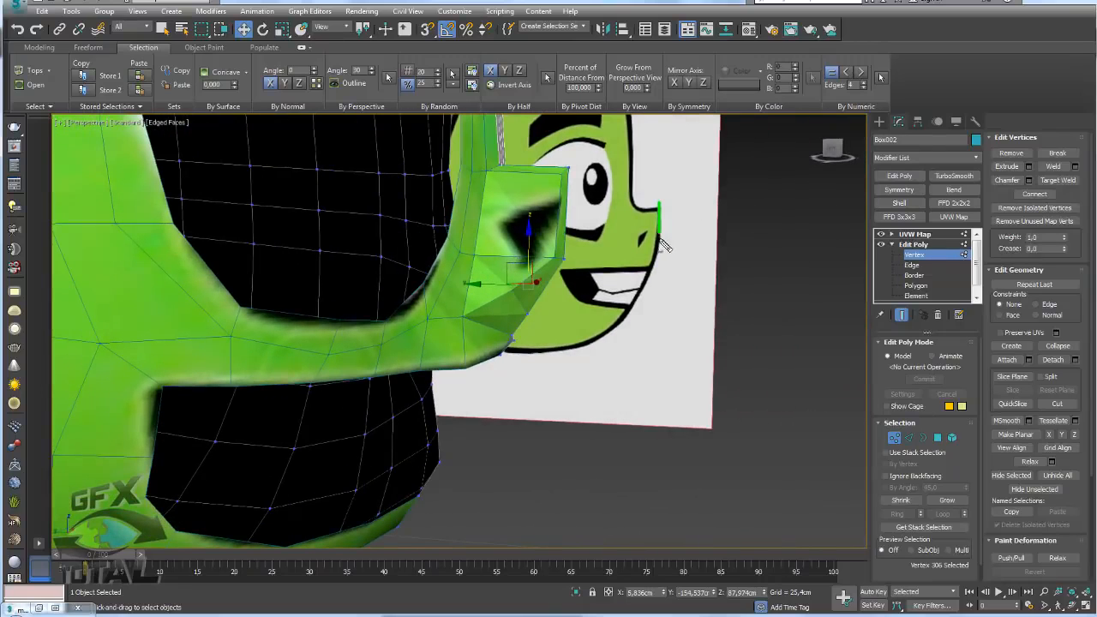
# - Soft-select the mouth and chin vertices of the textured half in the left view with a 22,352 cm falloff and move them forward
pyautogui.keyDown('alt'); pyautogui.moveTo(631, 322); pyautogui.dragTo(561, 334, button='middle'); pyautogui.keyUp('alt')
pyautogui.click(920, 246)
pyautogui.click(914, 234)
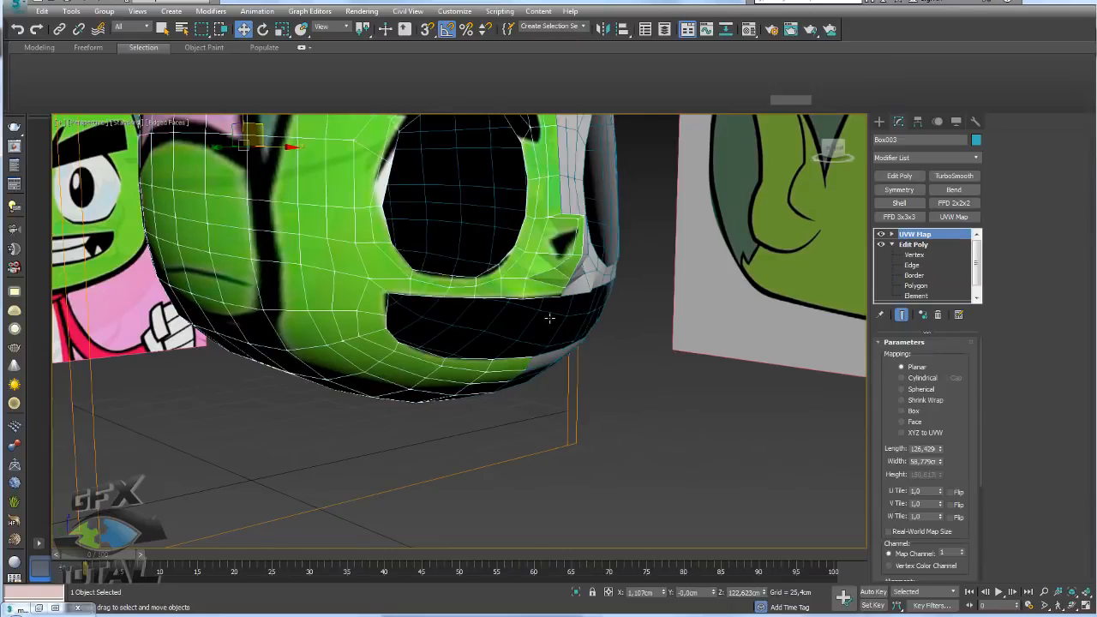
pyautogui.press('l')
pyautogui.scroll(3, 589, 371)
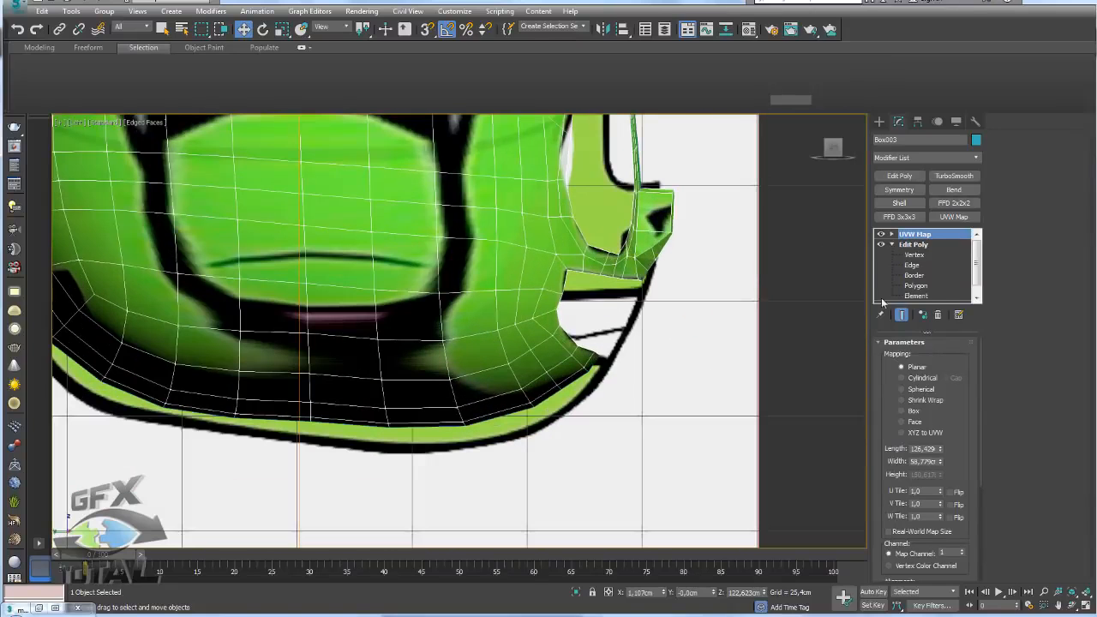
pyautogui.click(922, 255)
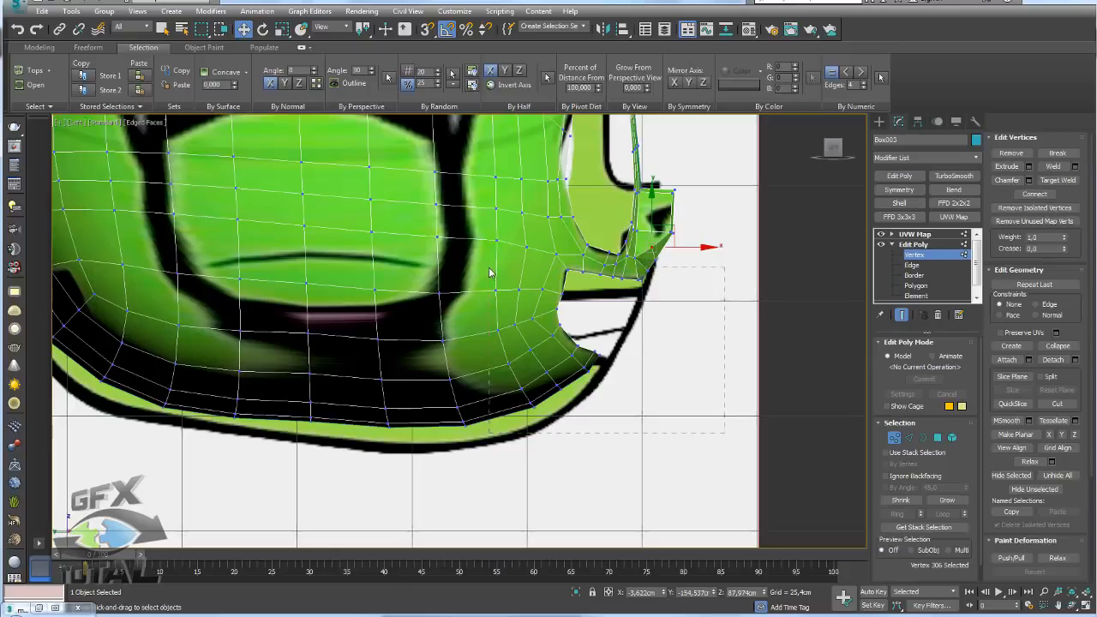
pyautogui.moveTo(724, 432); pyautogui.dragTo(481, 272)
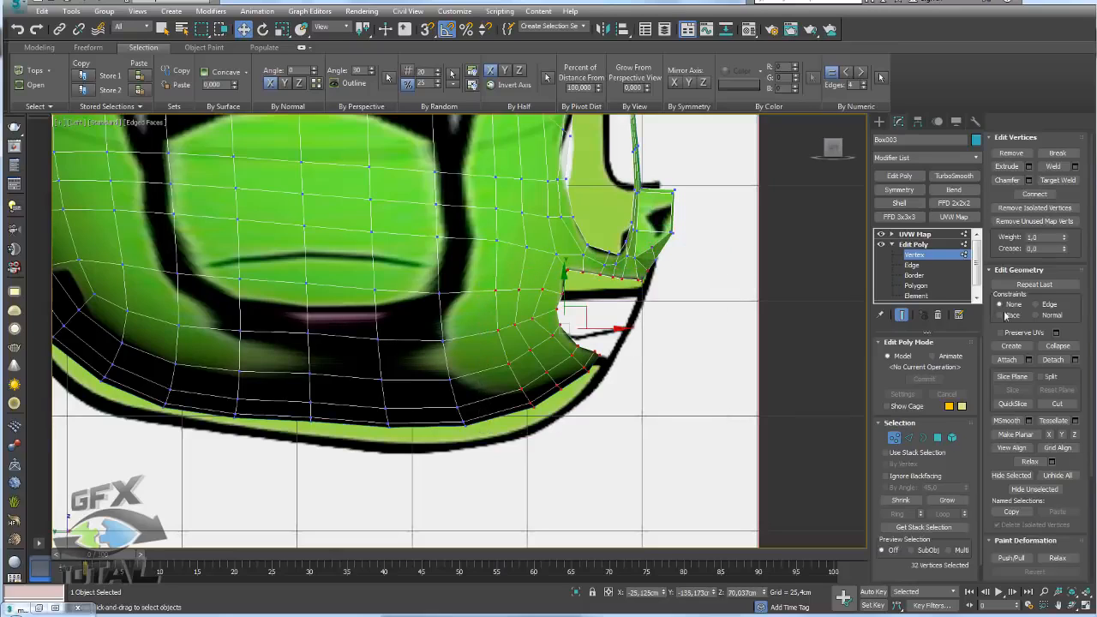
pyautogui.scroll(-1, 894, 460)
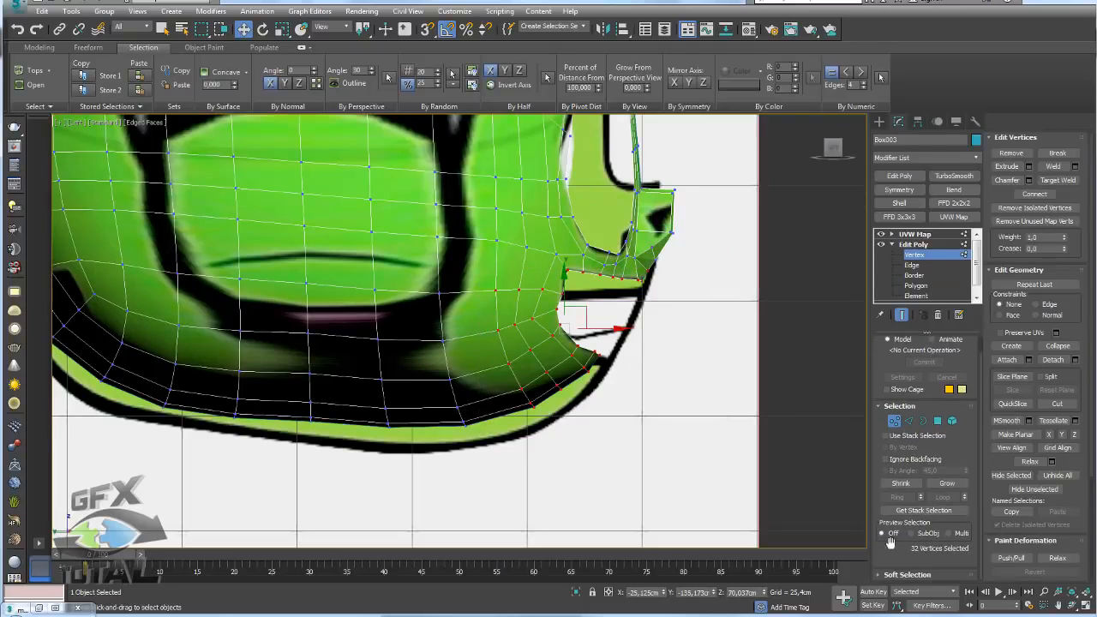
pyautogui.moveTo(886, 578); pyautogui.dragTo(1034, 157)
pyautogui.click(998, 153)
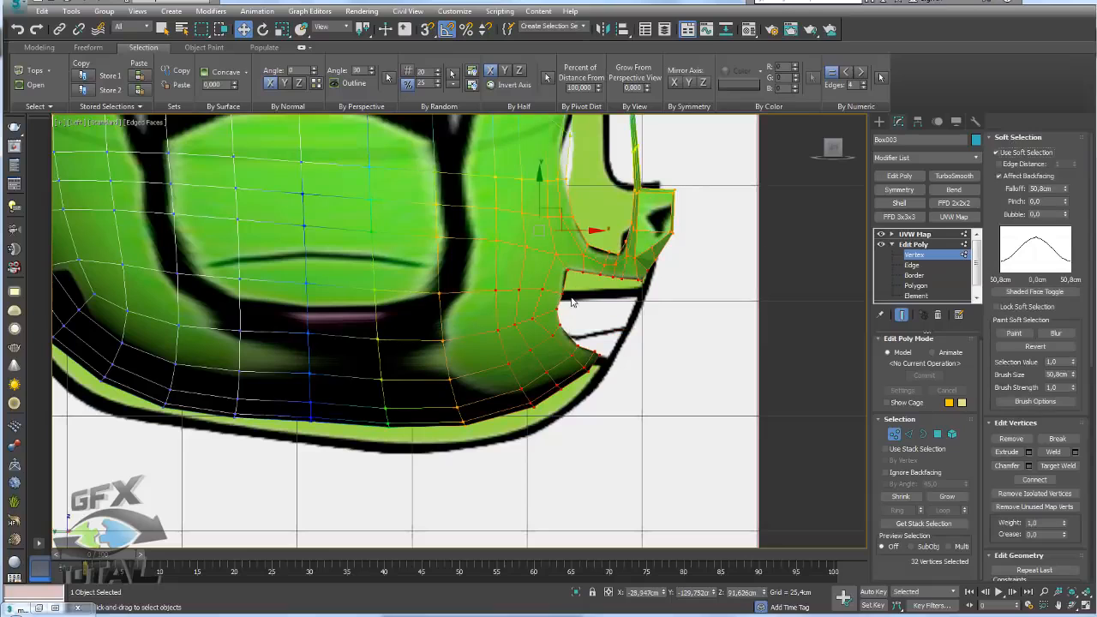
pyautogui.moveTo(1068, 191); pyautogui.dragTo(947, 246)
pyautogui.moveTo(591, 273); pyautogui.dragTo(619, 279)
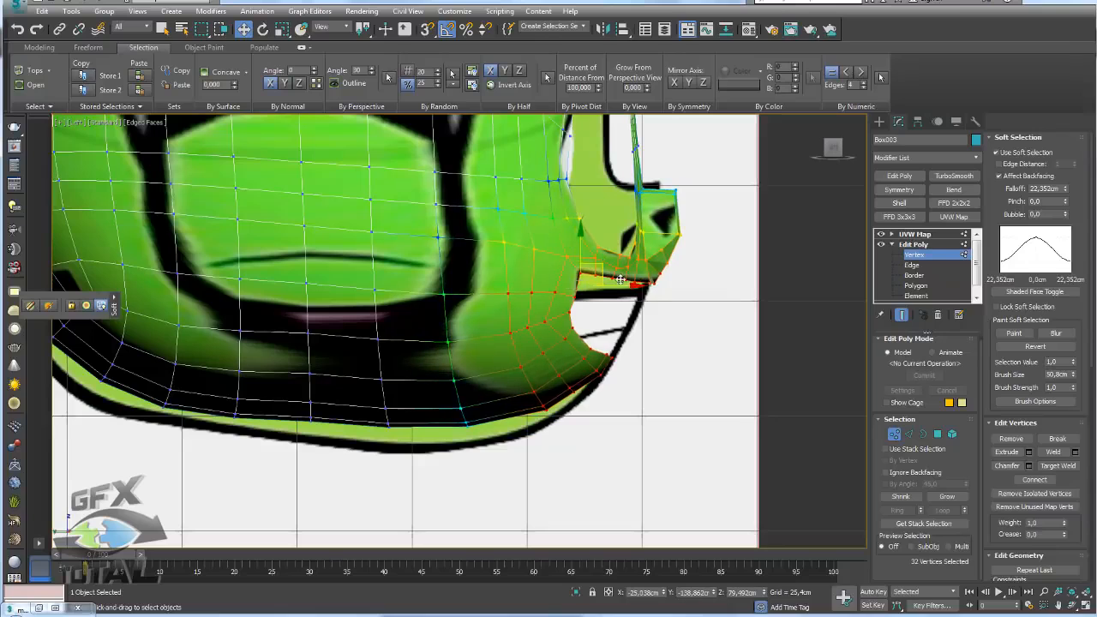
# - Turn off Soft Selection and adjust the upper and lower vertex pairs at the nose's front to straighten its profile
pyautogui.scroll(3, 643, 276)
pyautogui.click(681, 245)
pyautogui.moveTo(683, 243); pyautogui.dragTo(789, 233)
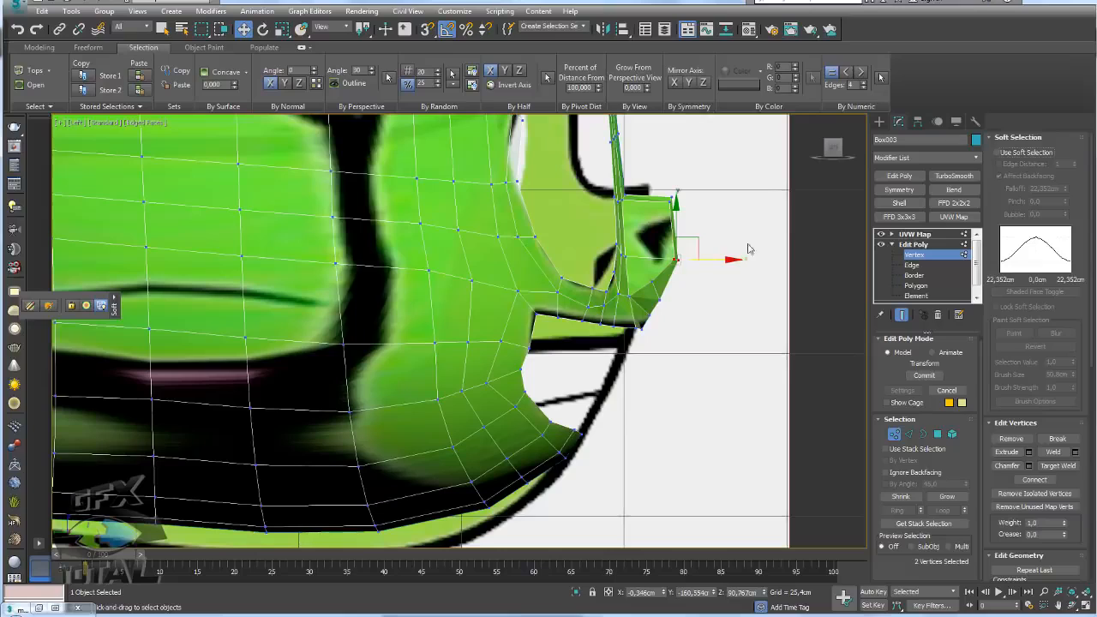
pyautogui.moveTo(709, 270); pyautogui.dragTo(670, 262)
pyautogui.moveTo(686, 215); pyautogui.dragTo(661, 188)
pyautogui.scroll(3, 684, 181)
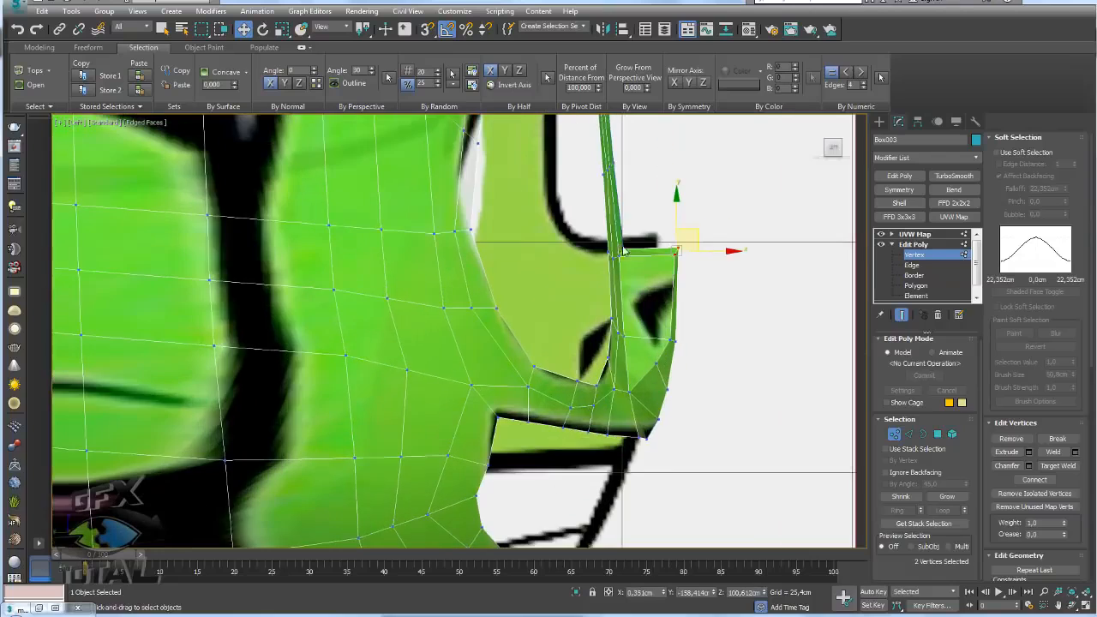
# - Pull the vertex pairs along the nose bridge and brow forward to curve the face's front profile in the left view
pyautogui.moveTo(604, 232); pyautogui.dragTo(659, 205)
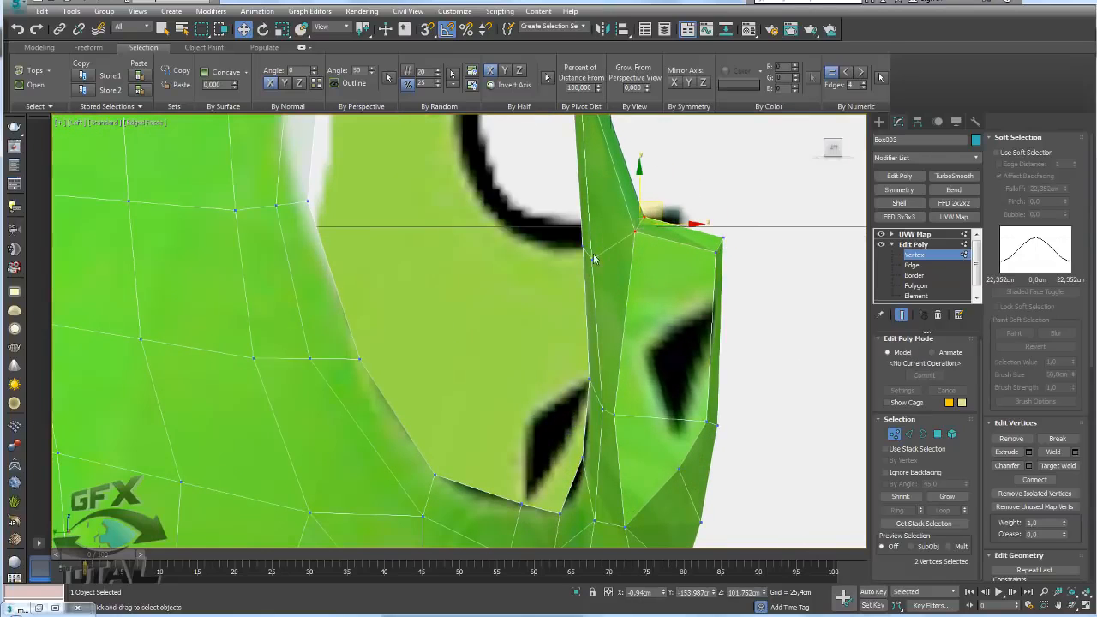
pyautogui.click(591, 250)
pyautogui.moveTo(618, 214); pyautogui.dragTo(624, 369, button='middle')
pyautogui.moveTo(589, 271); pyautogui.dragTo(616, 260)
pyautogui.moveTo(606, 173); pyautogui.dragTo(584, 387, button='middle')
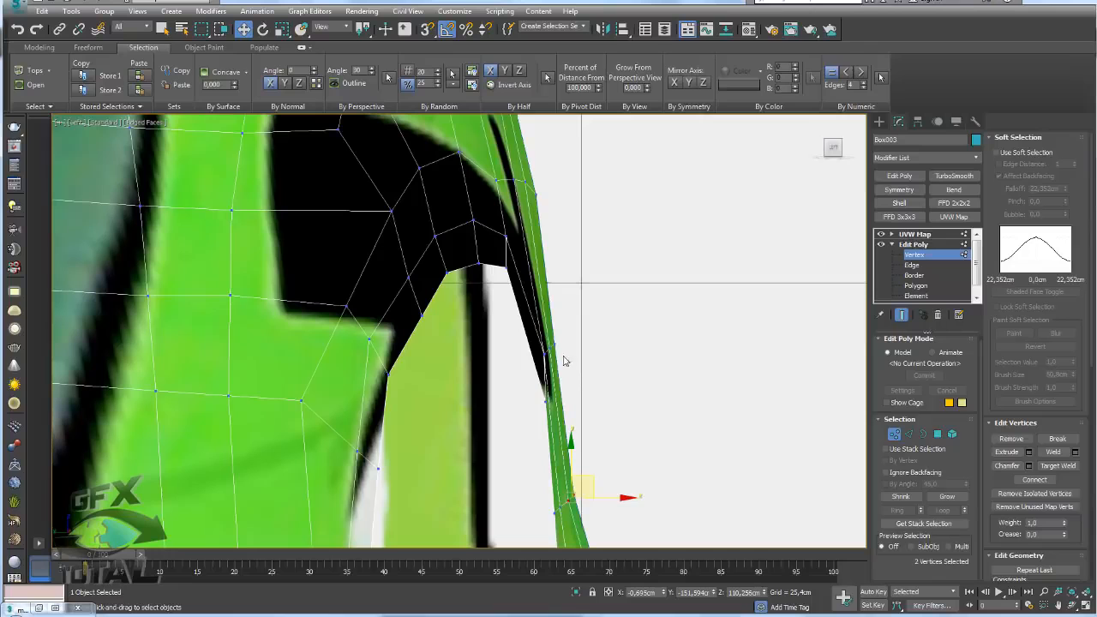
pyautogui.moveTo(549, 332); pyautogui.dragTo(579, 317)
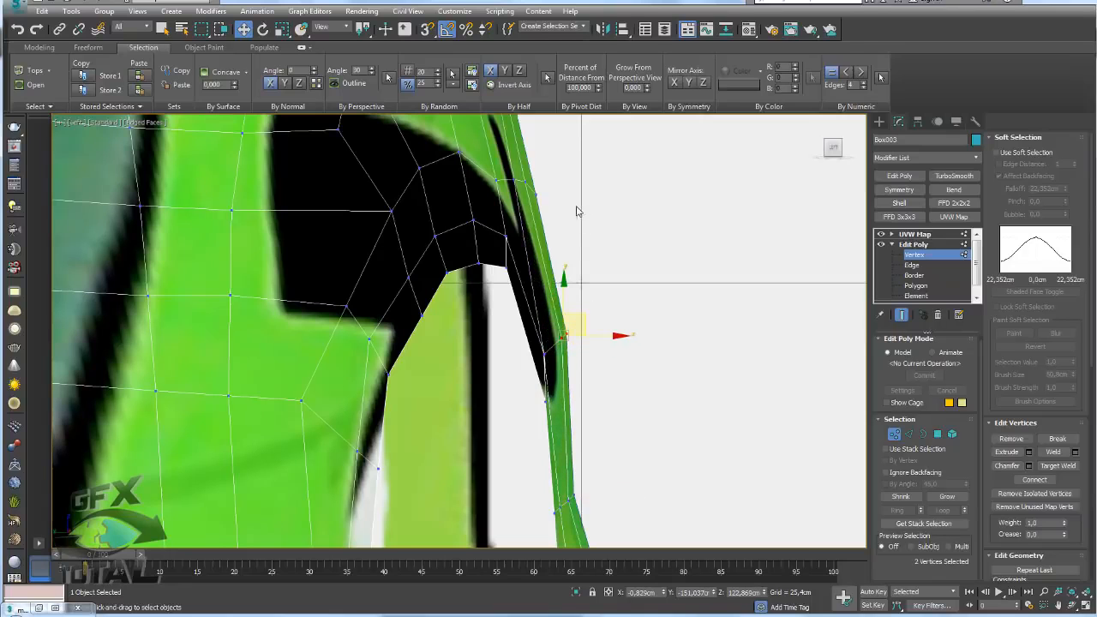
pyautogui.moveTo(523, 173); pyautogui.dragTo(563, 157)
pyautogui.scroll(-4, 593, 227)
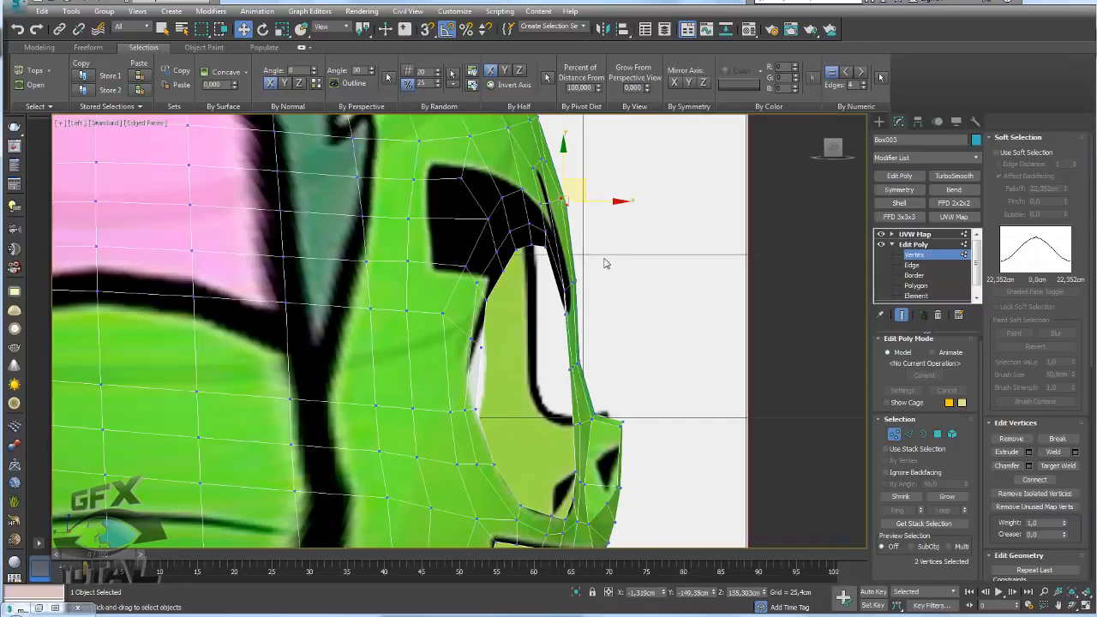
# - Leave vertex editing, select the untextured half of the head and collapse its modifier stack to an Editable Poly
pyautogui.keyDown('alt'); pyautogui.moveTo(618, 275); pyautogui.dragTo(565, 289, button='middle'); pyautogui.keyUp('alt')
pyautogui.scroll(-3, 565, 288)
pyautogui.keyDown('alt'); pyautogui.moveTo(671, 317); pyautogui.dragTo(644, 333, button='middle'); pyautogui.keyUp('alt')
pyautogui.click(915, 244)
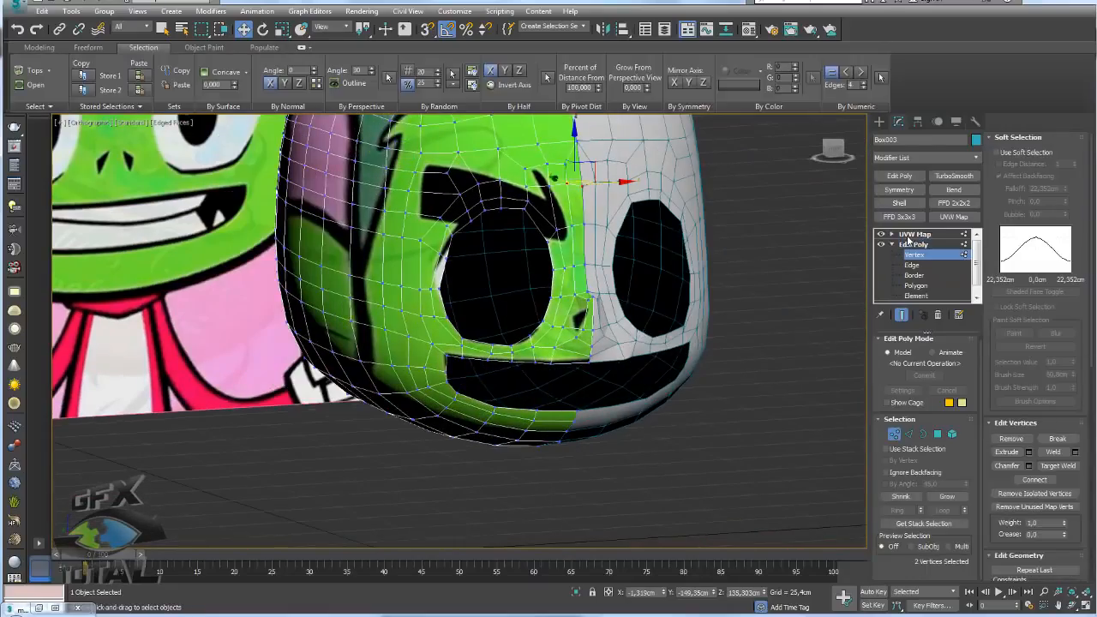
pyautogui.click(891, 244)
pyautogui.keyDown('alt'); pyautogui.moveTo(727, 287); pyautogui.dragTo(631, 341, button='middle'); pyautogui.keyUp('alt')
pyautogui.click(590, 259)
pyautogui.scroll(-5, 662, 322)
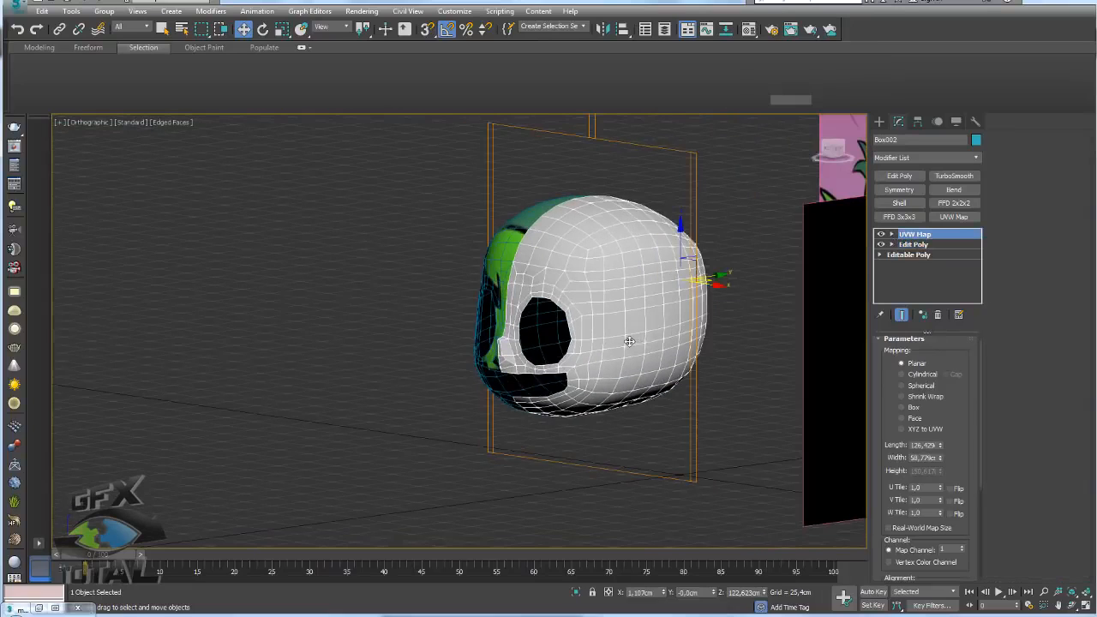
pyautogui.click(626, 340)
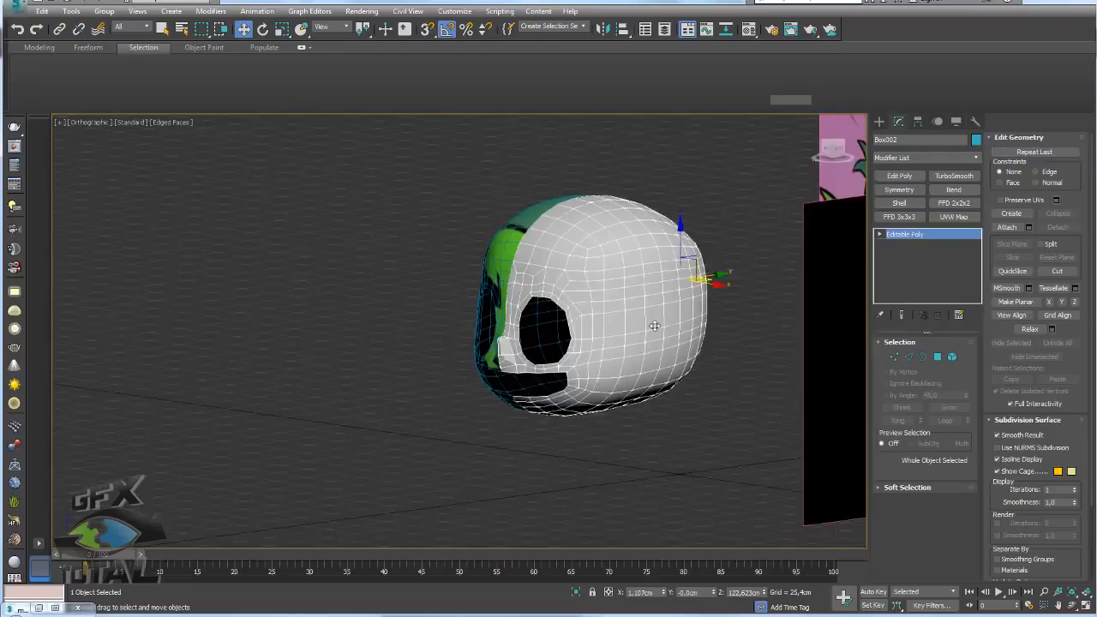
# - Select a block of six polygons on the side of the untextured half where the ear attaches
pyautogui.scroll(6, 660, 334)
pyautogui.keyDown('alt'); pyautogui.moveTo(668, 349); pyautogui.dragTo(857, 352, button='middle'); pyautogui.keyUp('alt')
pyautogui.keyDown('alt'); pyautogui.moveTo(631, 357); pyautogui.dragTo(526, 364, button='middle'); pyautogui.keyUp('alt')
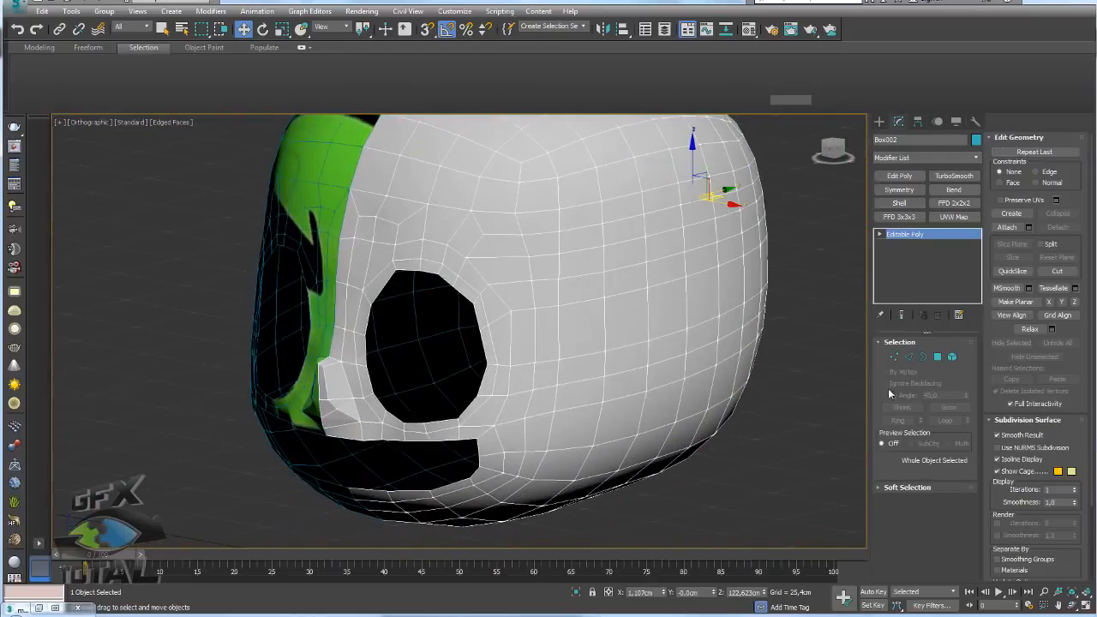
pyautogui.click(936, 357)
pyautogui.click(694, 335)
pyautogui.keyDown('ctrl'); pyautogui.click(674, 343); pyautogui.keyUp('ctrl')
pyautogui.keyDown('ctrl'); pyautogui.click(679, 307); pyautogui.keyUp('ctrl')
pyautogui.keyDown('ctrl'); pyautogui.click(698, 298); pyautogui.keyUp('ctrl')
pyautogui.keyDown('ctrl'); pyautogui.click(693, 363); pyautogui.keyUp('ctrl')
pyautogui.keyDown('ctrl'); pyautogui.click(671, 367); pyautogui.keyUp('ctrl')
pyautogui.keyDown('alt'); pyautogui.moveTo(670, 368); pyautogui.dragTo(693, 381, button='middle'); pyautogui.keyUp('alt')
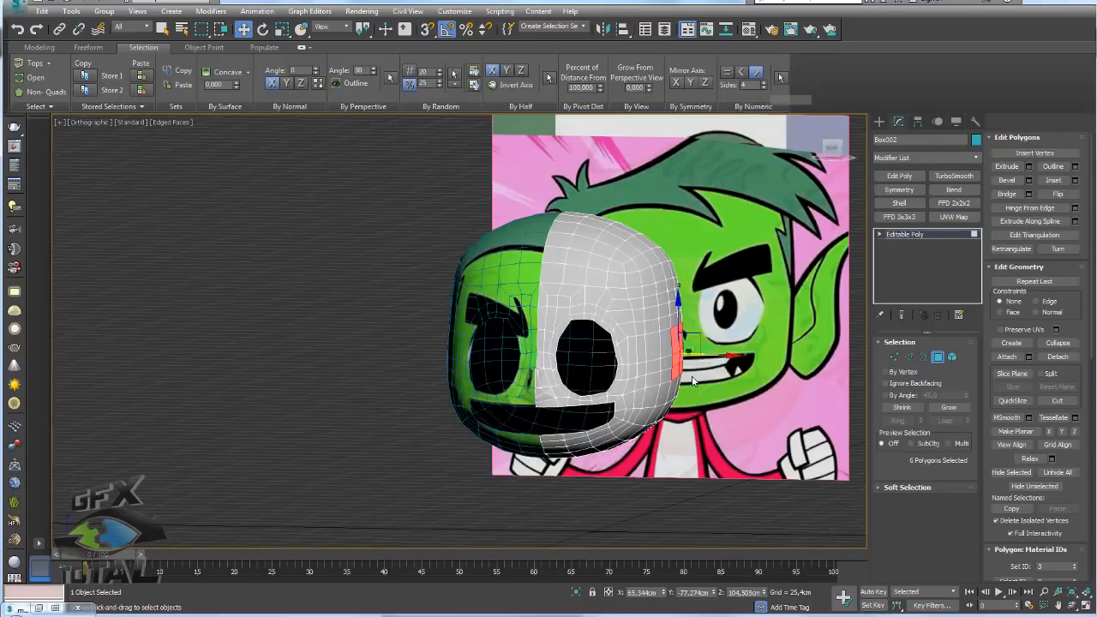
# - Extend the ear polygon selection down by one row of two polygons to reach the ear's base in the front reference
pyautogui.press('f')
pyautogui.scroll(6, 696, 309)
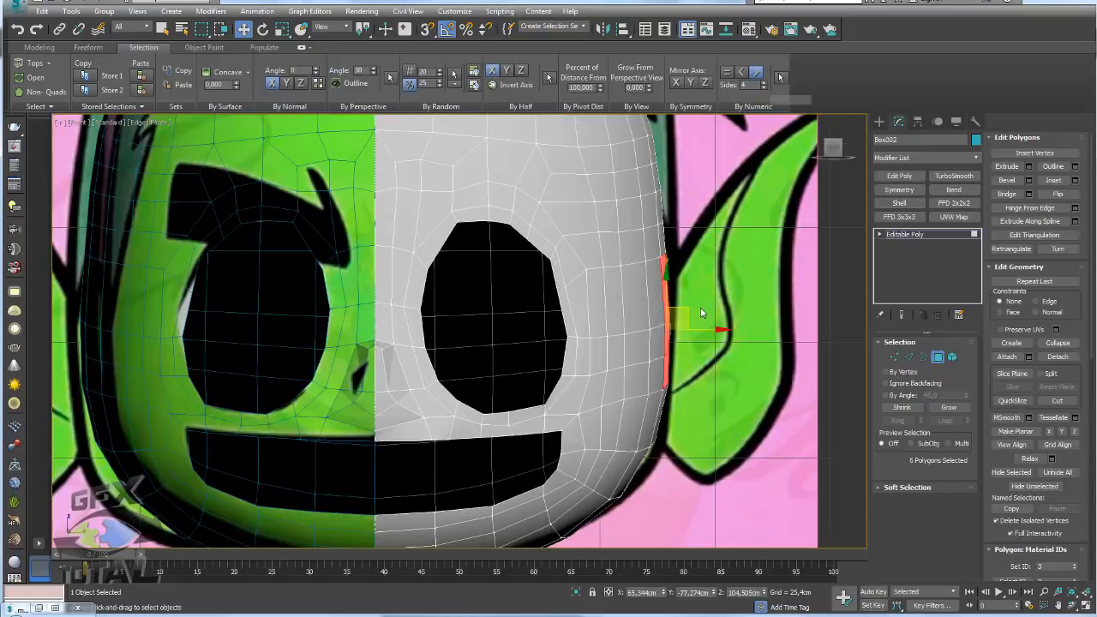
pyautogui.keyDown('ctrl'); pyautogui.click(658, 419); pyautogui.keyUp('ctrl')
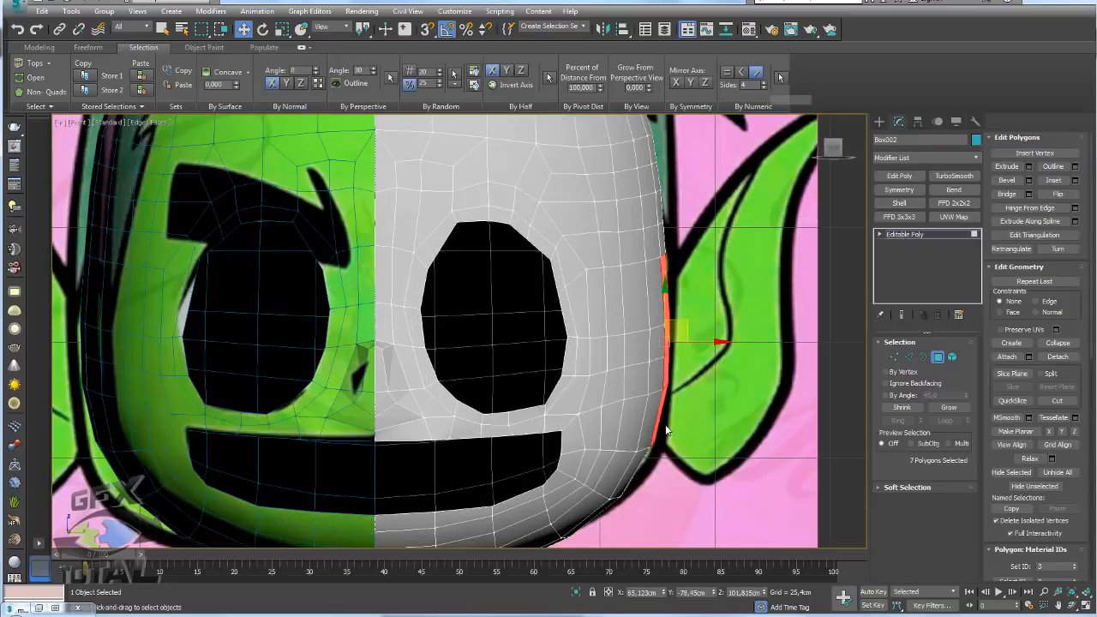
pyautogui.scroll(4, 671, 421)
pyautogui.keyDown('ctrl'); pyautogui.moveTo(649, 429); pyautogui.dragTo(648, 430); pyautogui.keyUp('ctrl')
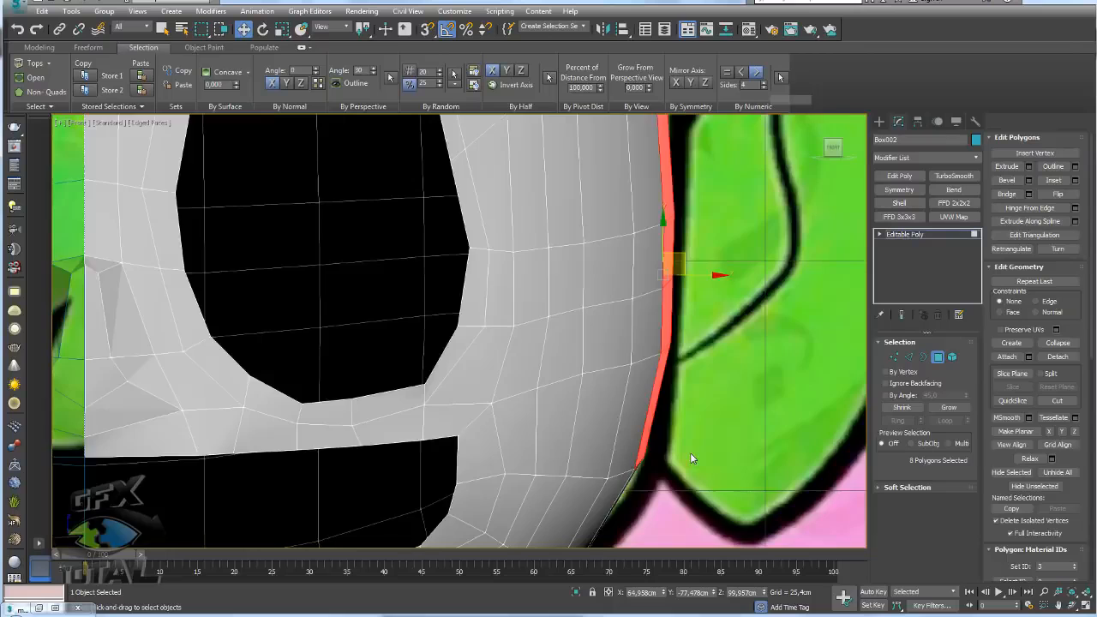
pyautogui.press('p')
pyautogui.scroll(-5, 701, 440)
pyautogui.keyDown('alt'); pyautogui.moveTo(687, 420); pyautogui.dragTo(638, 413, button='middle'); pyautogui.keyUp('alt')
pyautogui.scroll(5, 667, 379)
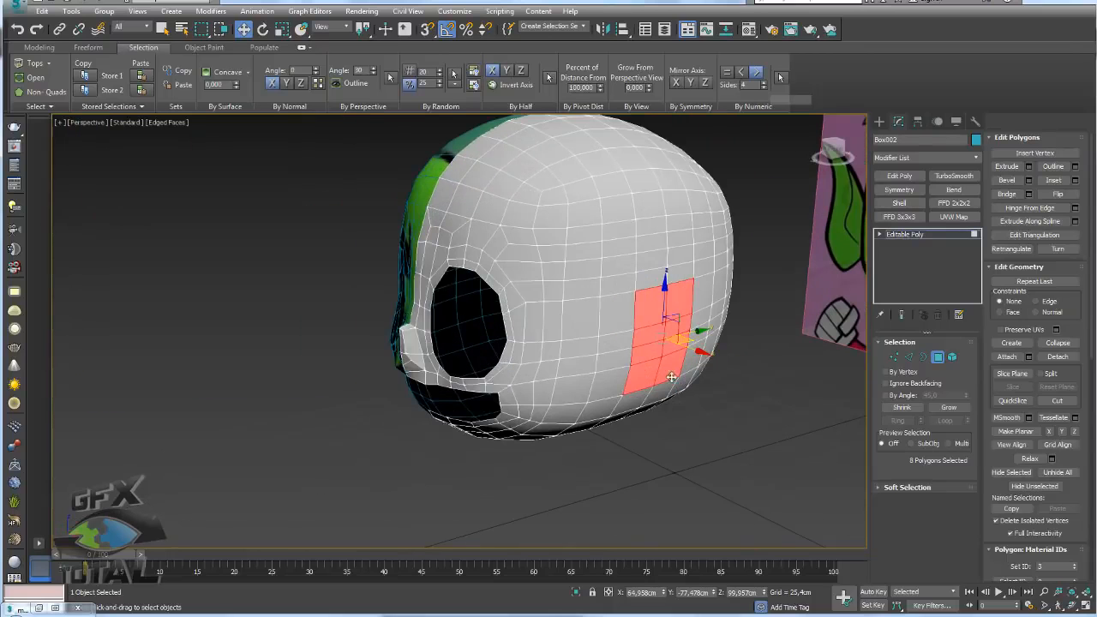
pyautogui.scroll(4, 671, 354)
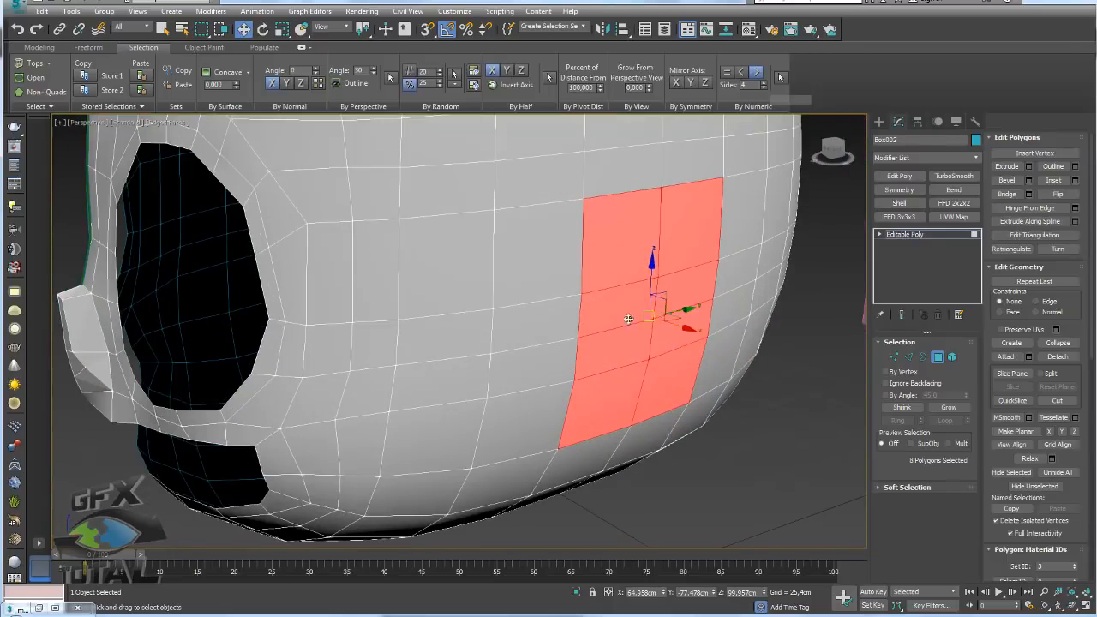
pyautogui.keyDown('alt'); pyautogui.moveTo(788, 390); pyautogui.dragTo(935, 384, button='middle'); pyautogui.keyUp('alt')
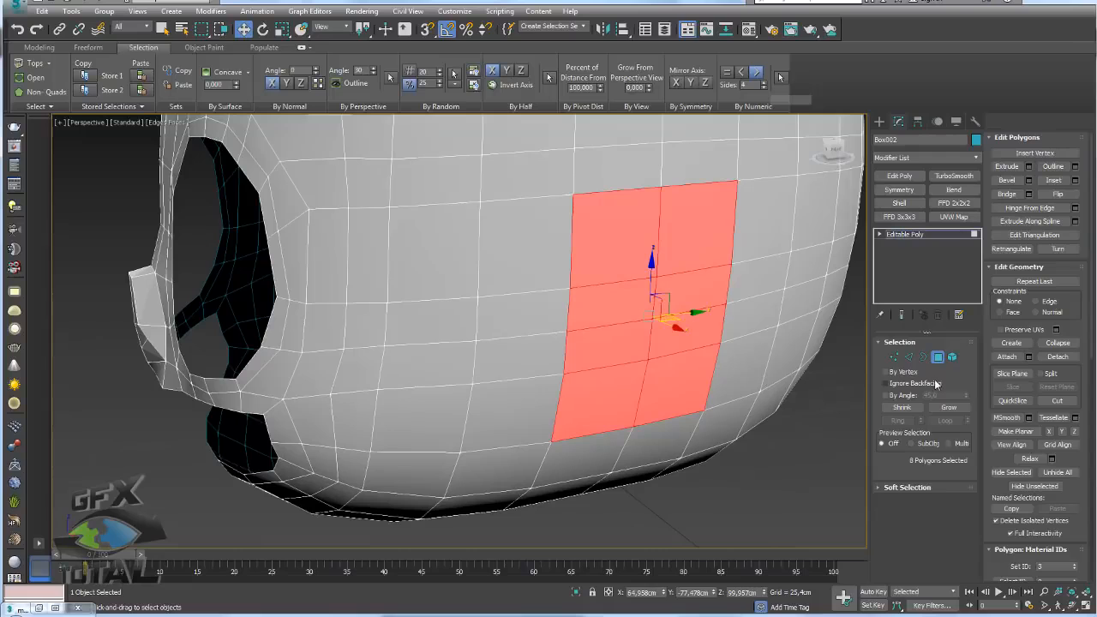
# - Raise the middle-column vertices at and above the ear patch's upper edge to give the patch a pointed top
pyautogui.click(894, 356)
pyautogui.click(662, 188)
pyautogui.keyDown('ctrl'); pyautogui.click(663, 143); pyautogui.keyUp('ctrl')
pyautogui.moveTo(665, 143); pyautogui.dragTo(659, 218, button='middle')
pyautogui.moveTo(653, 196); pyautogui.dragTo(656, 145)
pyautogui.keyDown('ctrl'); pyautogui.click(652, 173); pyautogui.keyUp('ctrl')
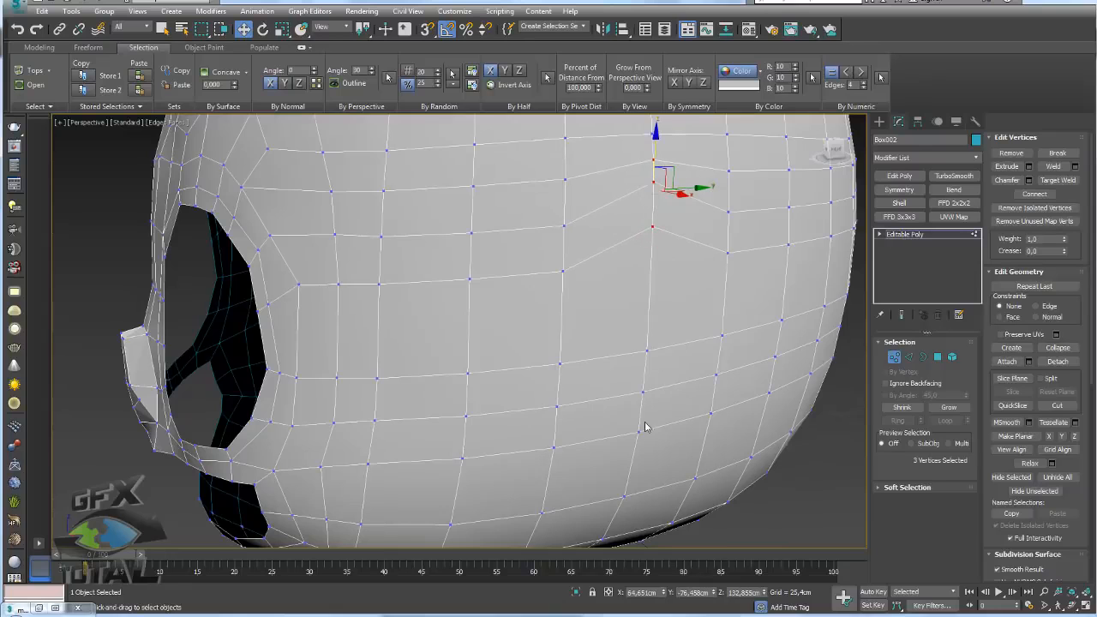
pyautogui.moveTo(643, 411); pyautogui.dragTo(751, 345, button='middle')
pyautogui.keyDown('ctrl'); pyautogui.click(937, 358); pyautogui.keyUp('ctrl')
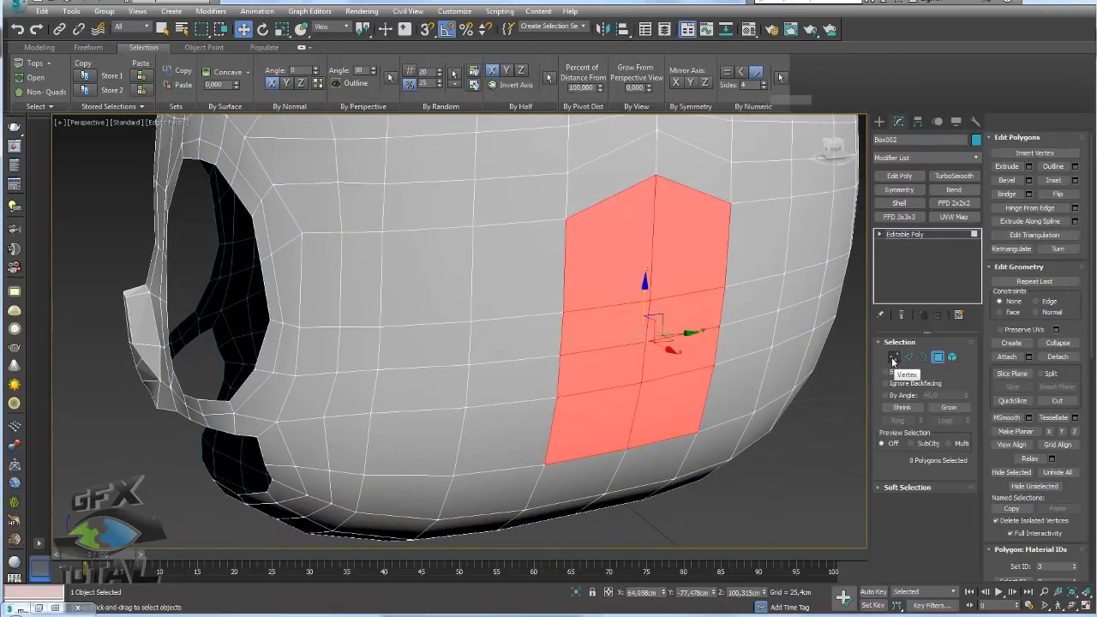
# - Set the Edge constraint and slide the ear patch's lower middle vertices and the row above its base downward along their edges
pyautogui.click(894, 358)
pyautogui.click(626, 449)
pyautogui.keyDown('ctrl'); pyautogui.click(641, 381); pyautogui.keyUp('ctrl')
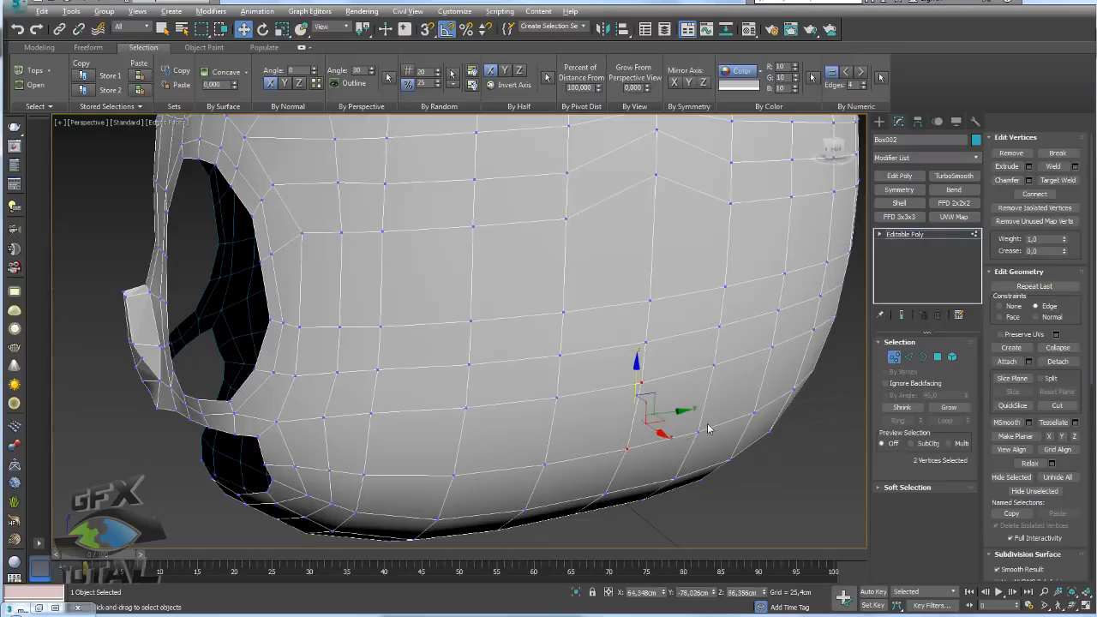
pyautogui.keyDown('alt'); pyautogui.moveTo(707, 428); pyautogui.dragTo(634, 403, button='middle'); pyautogui.keyUp('alt')
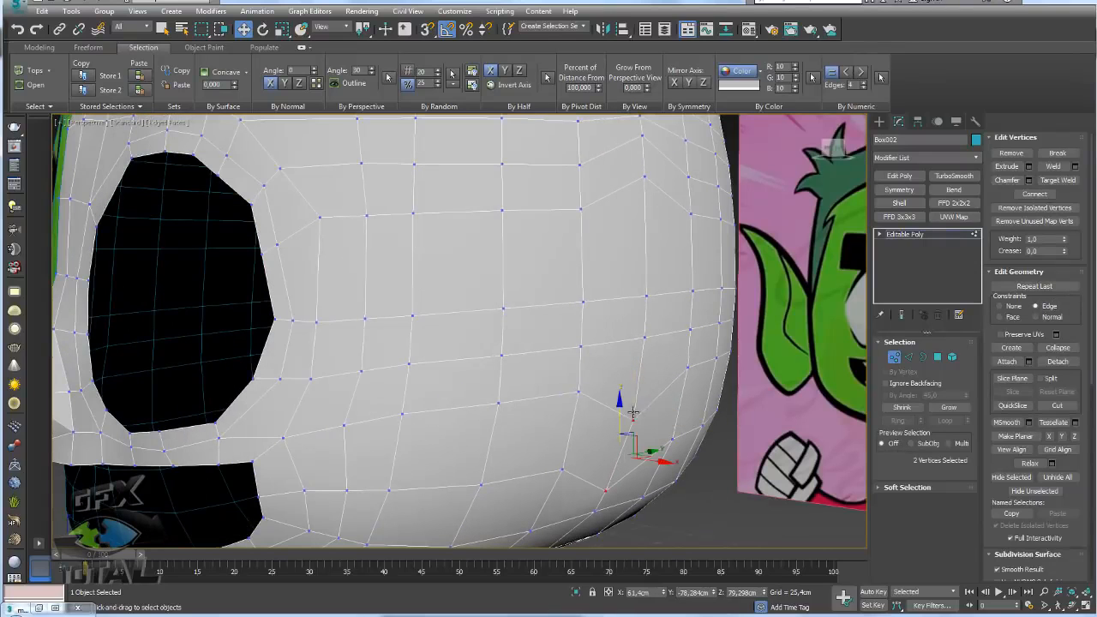
pyautogui.click(651, 425)
pyautogui.click(632, 420)
pyautogui.moveTo(631, 386); pyautogui.dragTo(631, 413)
pyautogui.keyDown('ctrl'); pyautogui.click(576, 393); pyautogui.keyUp('ctrl')
pyautogui.keyDown('ctrl'); pyautogui.click(684, 367); pyautogui.keyUp('ctrl')
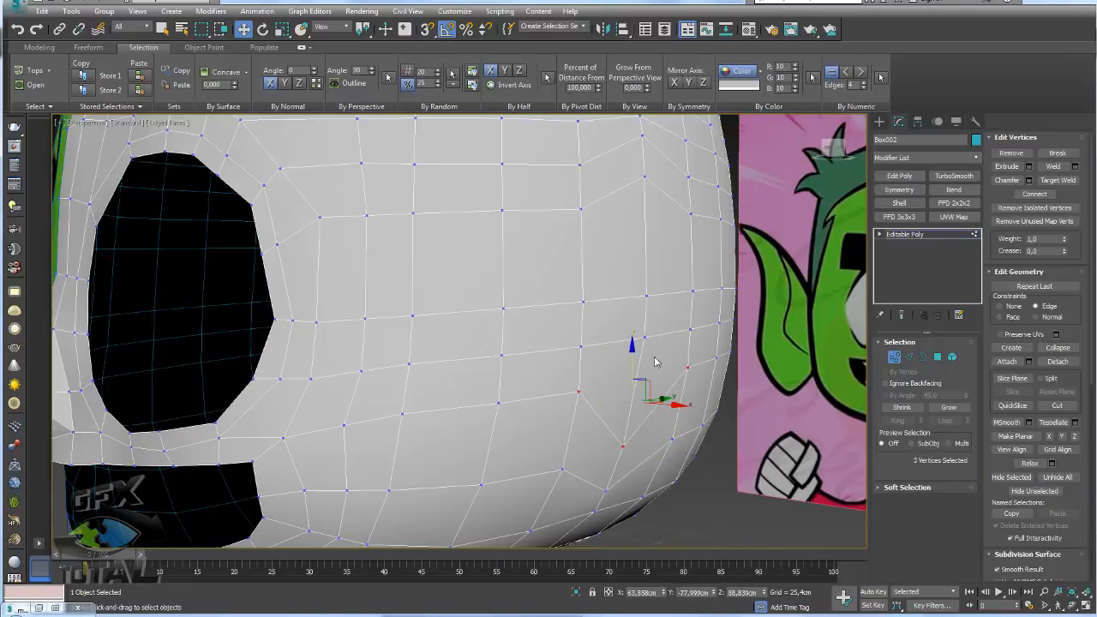
# - Slide the ear patch's inner rows of vertices along their edges to space them more evenly, raising the upper row
pyautogui.click(643, 338)
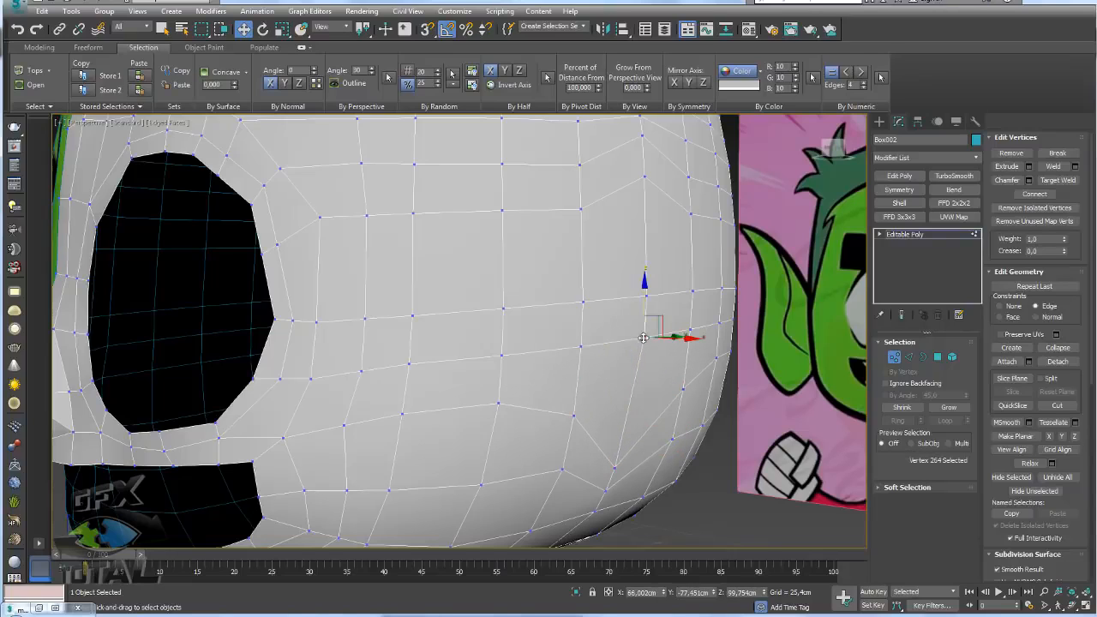
pyautogui.moveTo(646, 311); pyautogui.dragTo(644, 358)
pyautogui.click(646, 296)
pyautogui.click(584, 301)
pyautogui.keyDown('ctrl'); pyautogui.click(691, 290); pyautogui.keyUp('ctrl')
pyautogui.moveTo(641, 257); pyautogui.dragTo(641, 238)
pyautogui.click(633, 384)
pyautogui.click(582, 348)
pyautogui.keyDown('ctrl'); pyautogui.click(690, 331); pyautogui.keyUp('ctrl')
pyautogui.moveTo(637, 304); pyautogui.dragTo(638, 315)
# - Slide the middle vertex just above the ear patch's lower point upward to even out the bottom polygons
pyautogui.keyDown('ctrl'); pyautogui.click(938, 357); pyautogui.keyUp('ctrl')
pyautogui.keyDown('alt'); pyautogui.moveTo(802, 408); pyautogui.dragTo(868, 373, button='middle'); pyautogui.keyUp('alt')
pyautogui.click(894, 356)
pyautogui.click(620, 471)
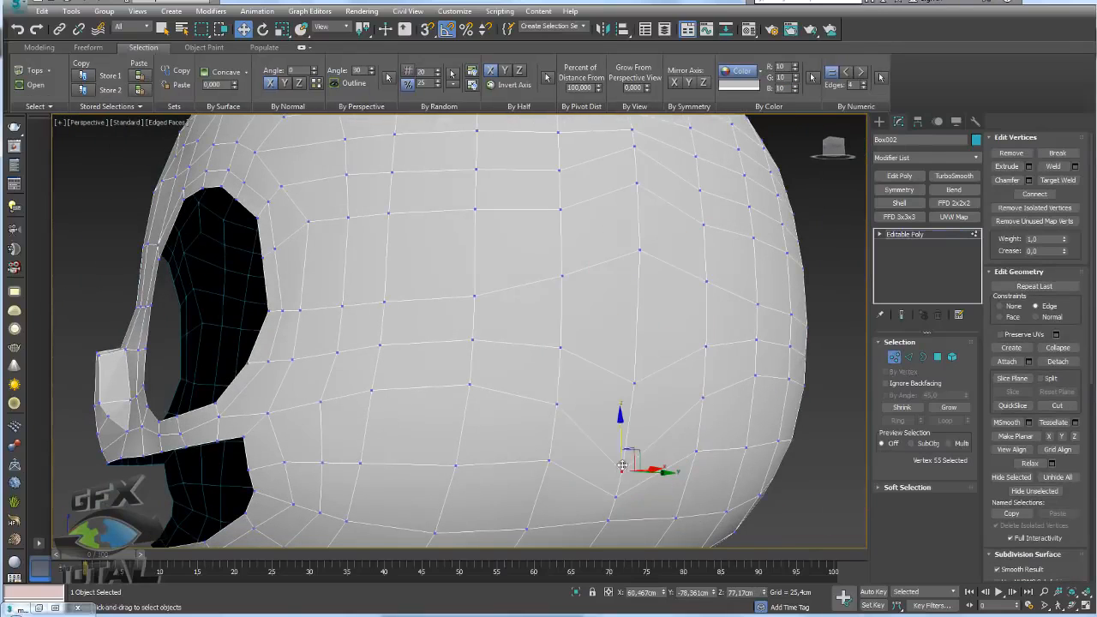
# - Extrude the eight ear polygons outward from the side of the head by less than the initial 25,4 cm
pyautogui.click(938, 357)
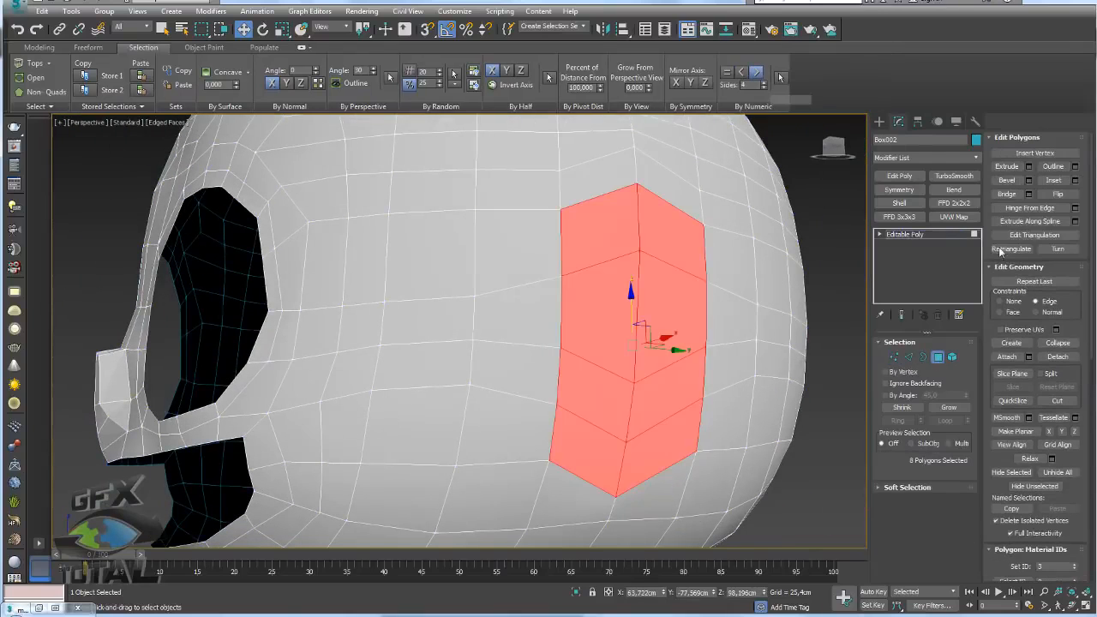
pyautogui.click(1028, 166)
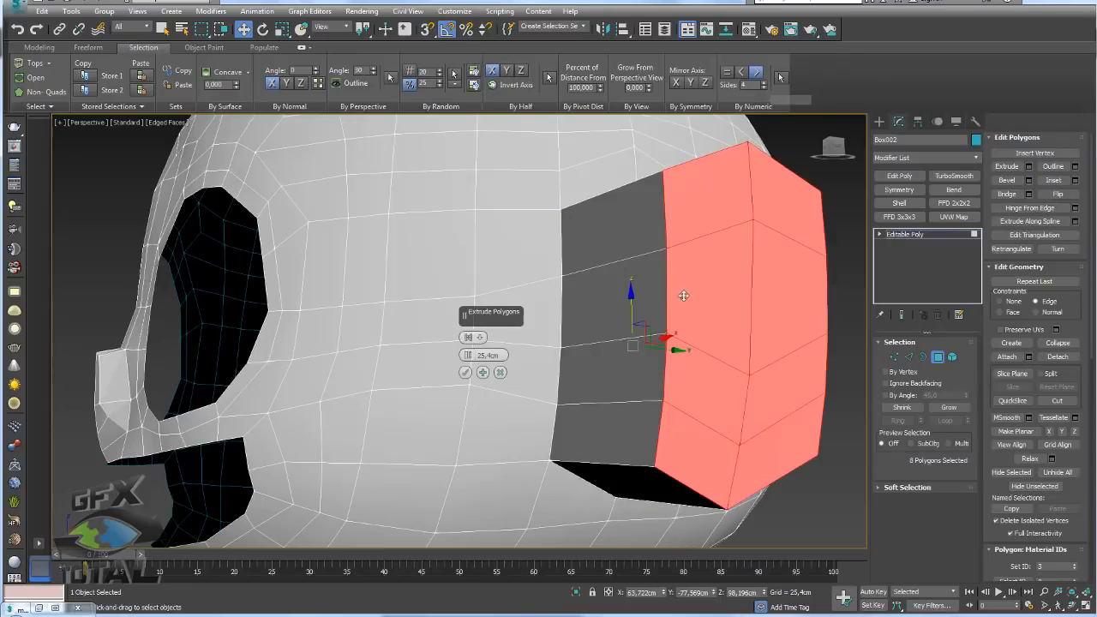
pyautogui.scroll(3, 645, 319)
pyautogui.moveTo(468, 355); pyautogui.dragTo(471, 383)
pyautogui.click(466, 373)
# - Set the constraint back to None and rotate the extruded ear face toward the front of the head
pyautogui.keyDown('alt'); pyautogui.moveTo(579, 362); pyautogui.dragTo(686, 321, button='middle'); pyautogui.keyUp('alt')
pyautogui.press('e')
pyautogui.moveTo(641, 361); pyautogui.dragTo(654, 365)
pyautogui.hotkey('ctrl', 'z')
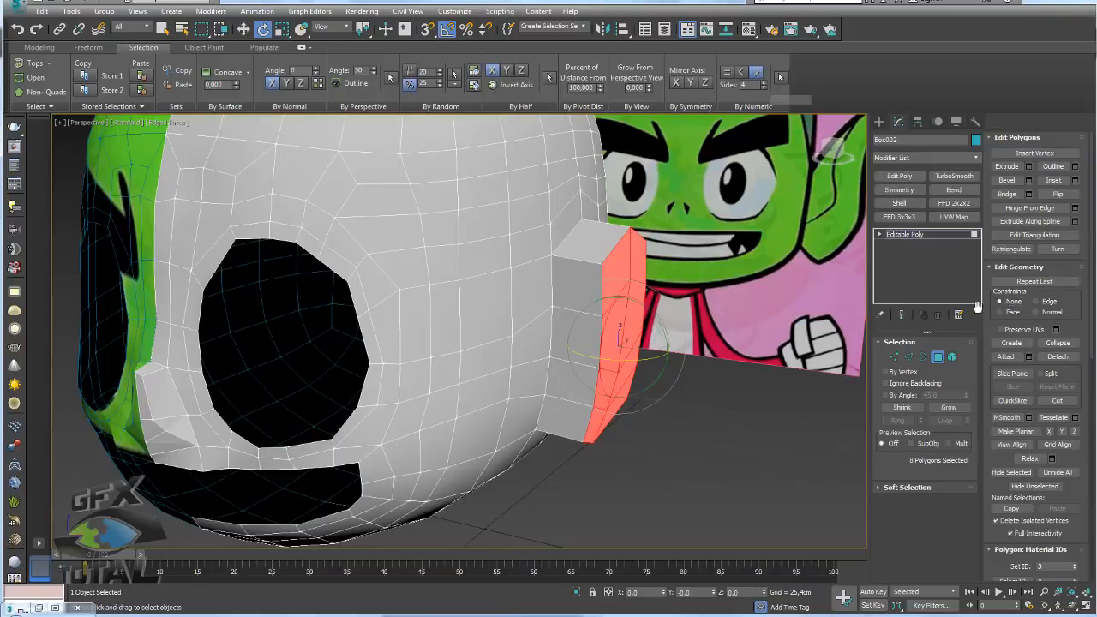
pyautogui.moveTo(648, 360); pyautogui.dragTo(631, 367)
pyautogui.keyDown('alt'); pyautogui.moveTo(632, 367); pyautogui.dragTo(666, 360, button='middle'); pyautogui.keyUp('alt')
pyautogui.press('f')
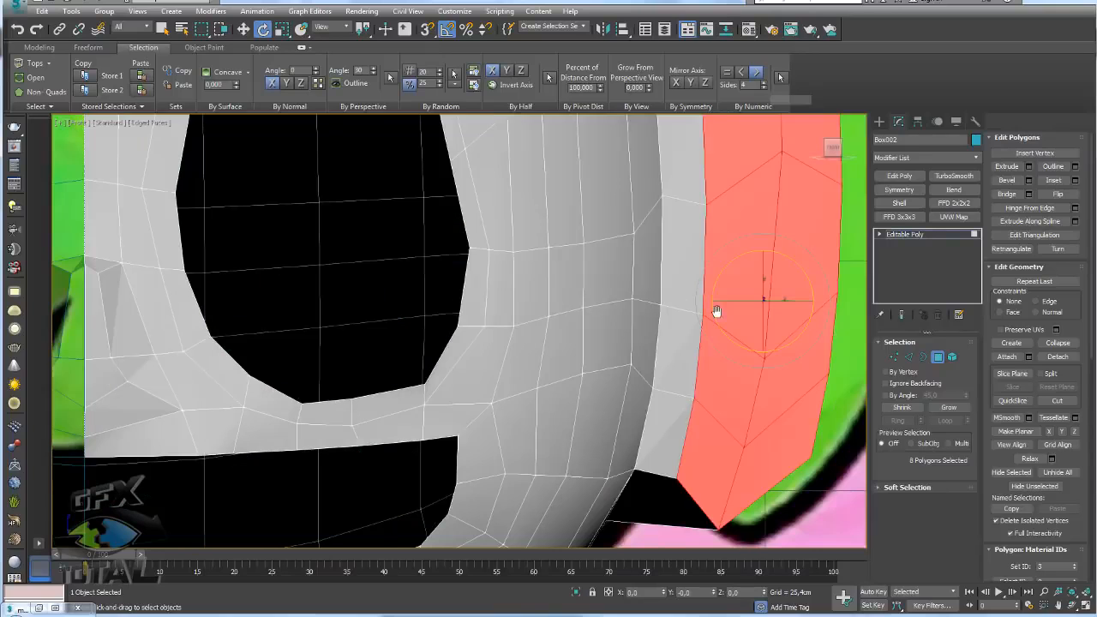
# - Scale the ear's upper vertices taller and move them up and outward to form the ear tip over the front reference
pyautogui.scroll(-4, 722, 306)
pyautogui.moveTo(722, 306); pyautogui.dragTo(627, 346, button='middle')
pyautogui.moveTo(759, 295); pyautogui.dragTo(760, 366, button='middle')
pyautogui.click(893, 357)
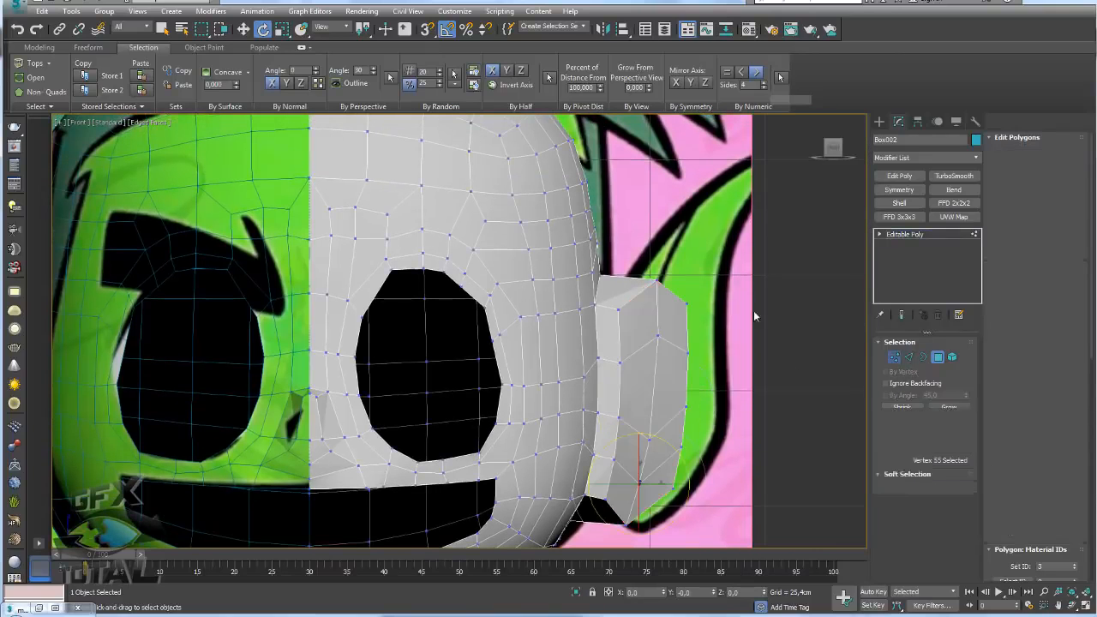
pyautogui.moveTo(614, 326); pyautogui.dragTo(613, 326)
pyautogui.press('w')
pyautogui.press('r')
pyautogui.moveTo(654, 241); pyautogui.dragTo(653, 154)
pyautogui.press('w')
pyautogui.moveTo(675, 279); pyautogui.dragTo(699, 195)
# - Rotate the ear tip's vertices to tilt them along the reference, and raise the three-vertex row below the tip
pyautogui.press('e')
pyautogui.moveTo(732, 244); pyautogui.dragTo(692, 289, button='middle')
pyautogui.moveTo(679, 231); pyautogui.dragTo(640, 201)
pyautogui.press('w')
pyautogui.moveTo(574, 426); pyautogui.dragTo(575, 424)
pyautogui.moveTo(640, 386); pyautogui.dragTo(628, 321)
pyautogui.moveTo(656, 445); pyautogui.dragTo(652, 393, button='middle')
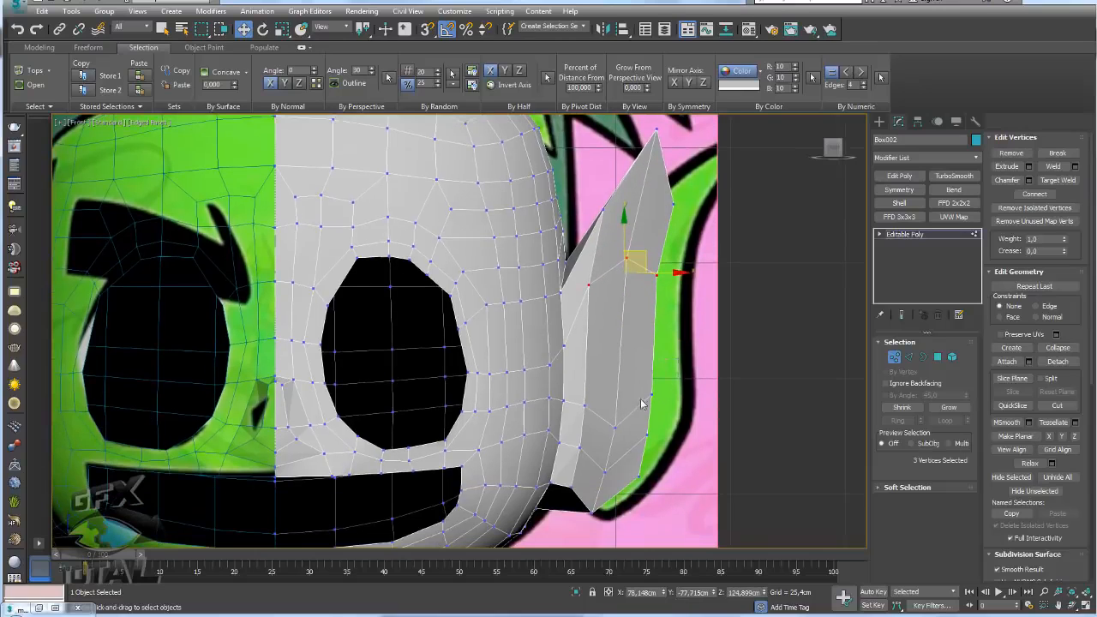
# - Move the ear's lower three-vertex rows and its bottom point outward to the reference outline
pyautogui.moveTo(585, 436); pyautogui.dragTo(585, 434)
pyautogui.moveTo(641, 389); pyautogui.dragTo(659, 360)
pyautogui.click(646, 433)
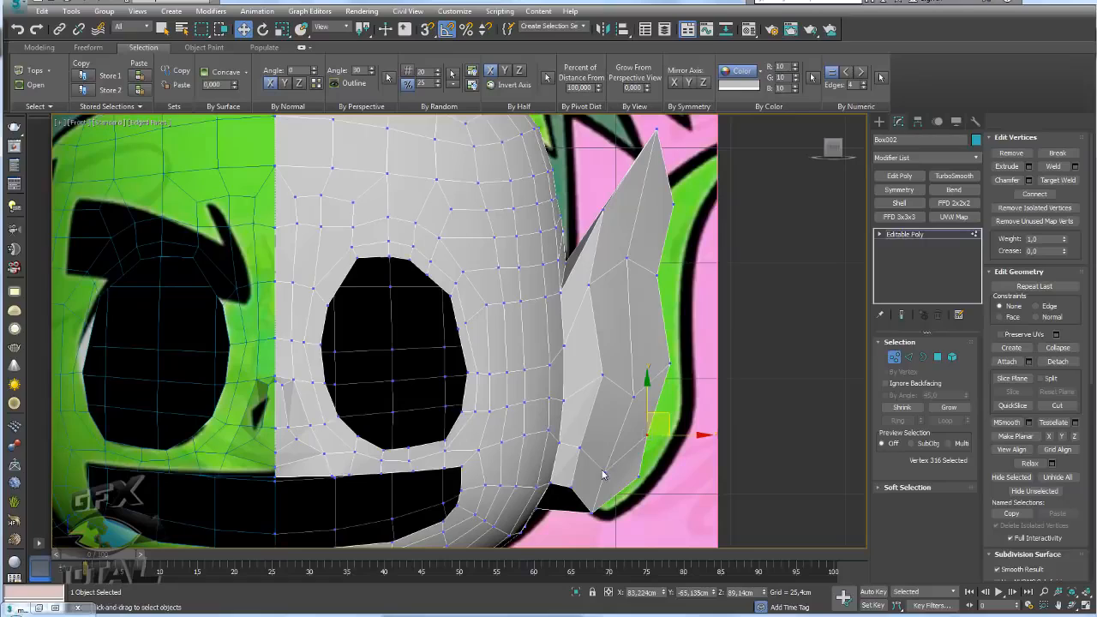
pyautogui.hotkey('ctrl', 'z')
pyautogui.hotkey('ctrl', 'z')
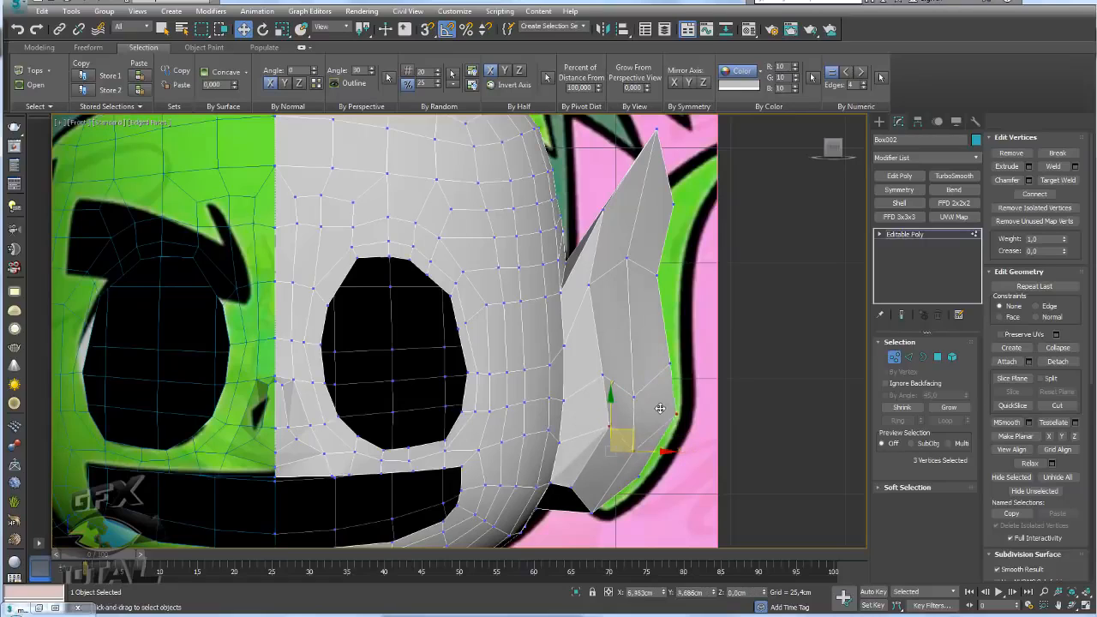
pyautogui.click(637, 475)
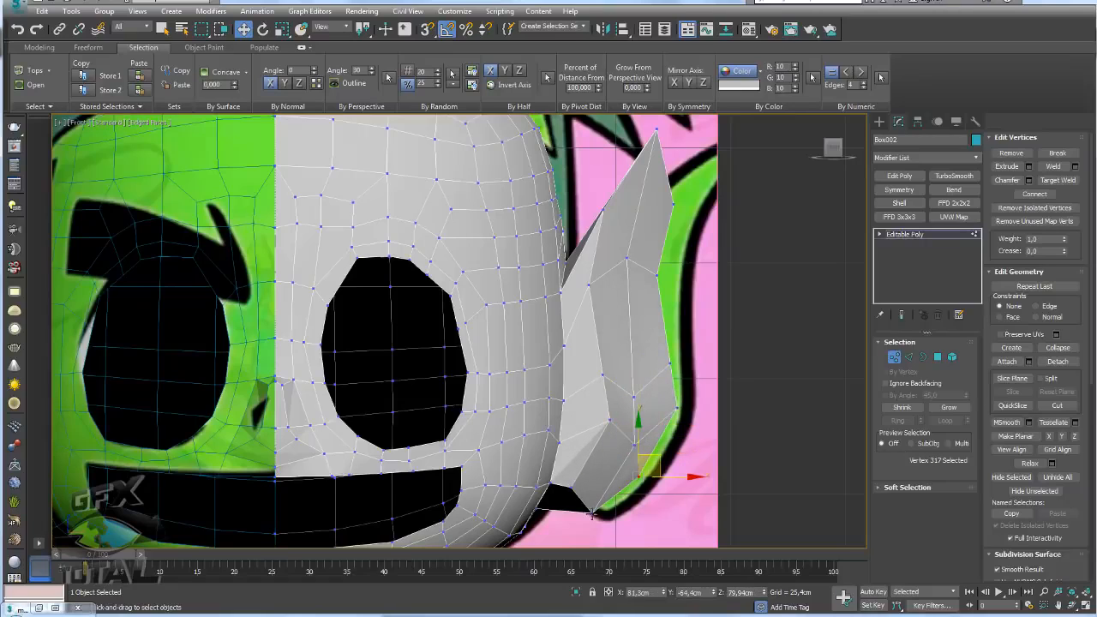
pyautogui.hotkey('ctrl', 'z')
pyautogui.moveTo(632, 476); pyautogui.dragTo(651, 482)
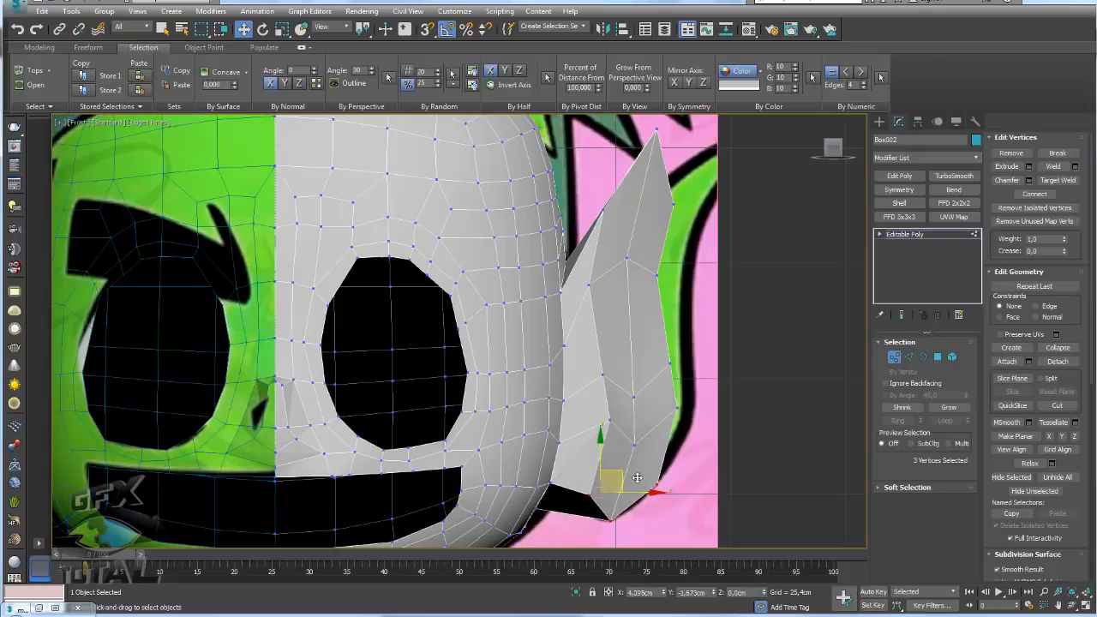
# - Reposition the vertices along the ear's centre line to even out the spacing of its front polygons
pyautogui.moveTo(660, 403); pyautogui.dragTo(655, 453, button='middle')
pyautogui.click(629, 446)
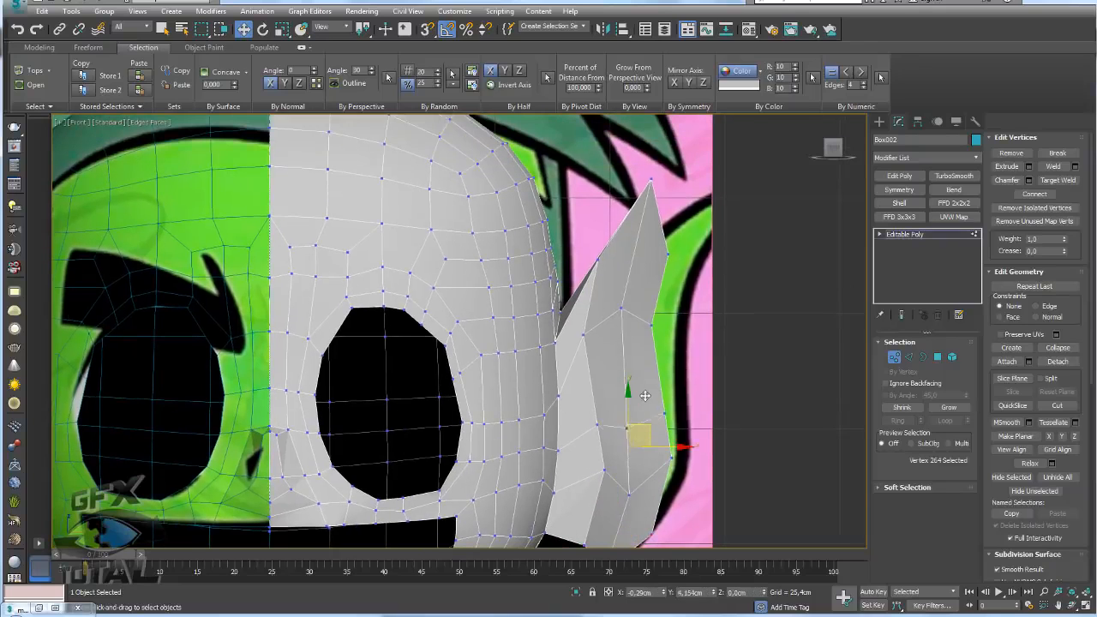
pyautogui.click(621, 400)
pyautogui.click(597, 425)
pyautogui.moveTo(620, 406); pyautogui.dragTo(648, 410)
pyautogui.click(621, 308)
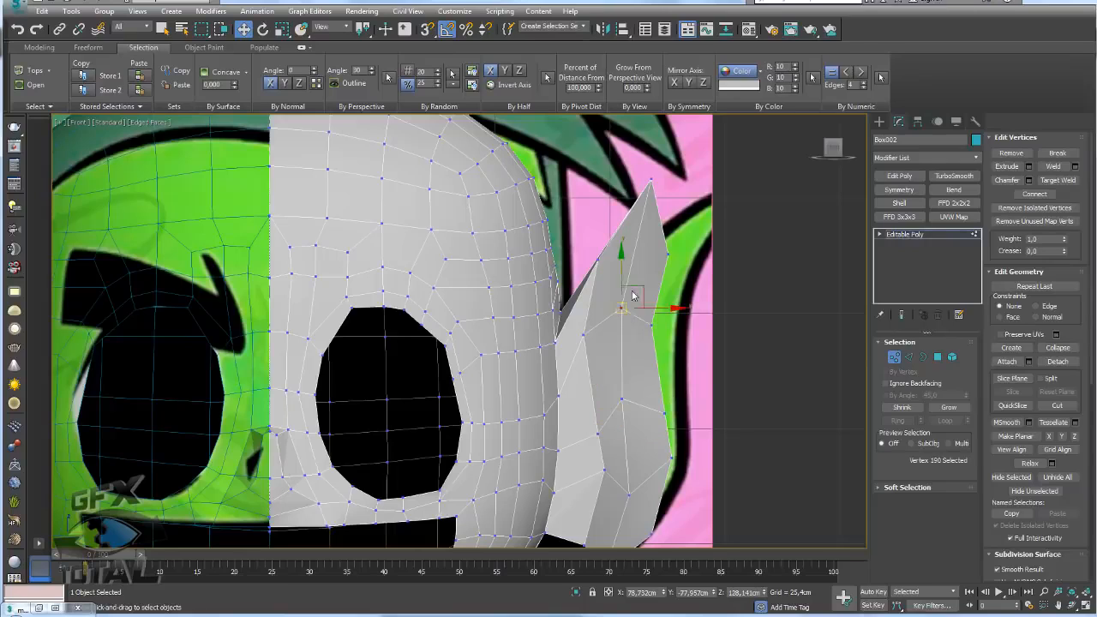
pyautogui.moveTo(640, 277); pyautogui.dragTo(641, 265)
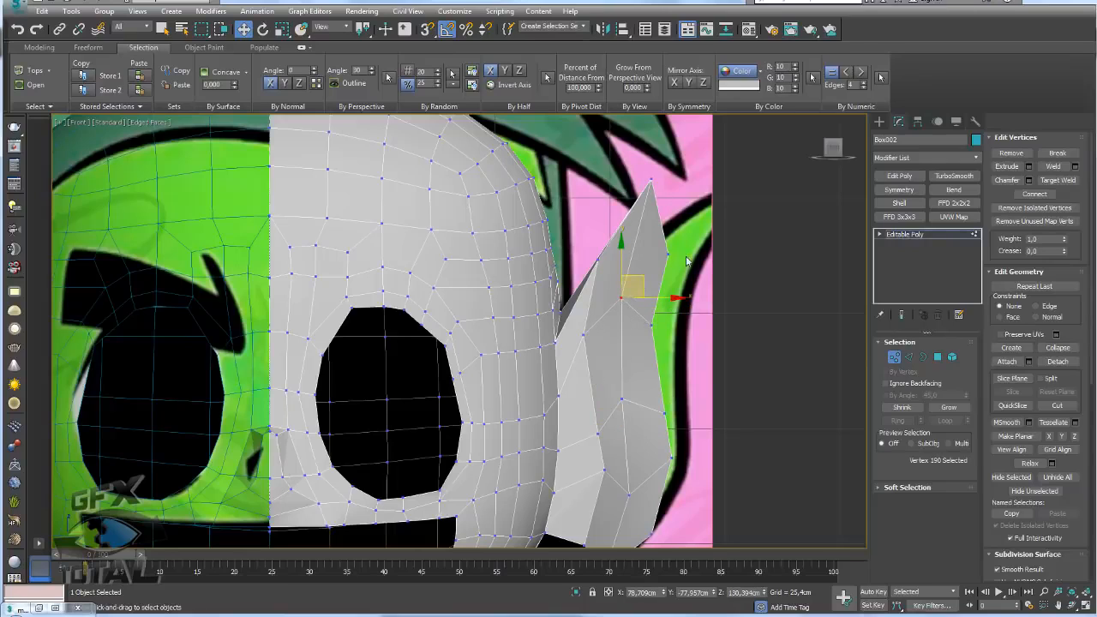
# - Move the ear tip's vertices outward onto the reference, rotate them to follow its slant, and raise them slightly
pyautogui.moveTo(581, 190); pyautogui.dragTo(581, 185)
pyautogui.keyDown('ctrl'); pyautogui.moveTo(634, 159); pyautogui.dragTo(633, 158); pyautogui.keyUp('ctrl')
pyautogui.moveTo(658, 209); pyautogui.dragTo(703, 203)
pyautogui.press('e')
pyautogui.moveTo(724, 256); pyautogui.dragTo(714, 266)
pyautogui.press('w')
pyautogui.moveTo(709, 203); pyautogui.dragTo(709, 195)
# - Move the upper centre and outer-edge vertices outward, and widen the ear's middle section to match the reference outline
pyautogui.click(650, 324)
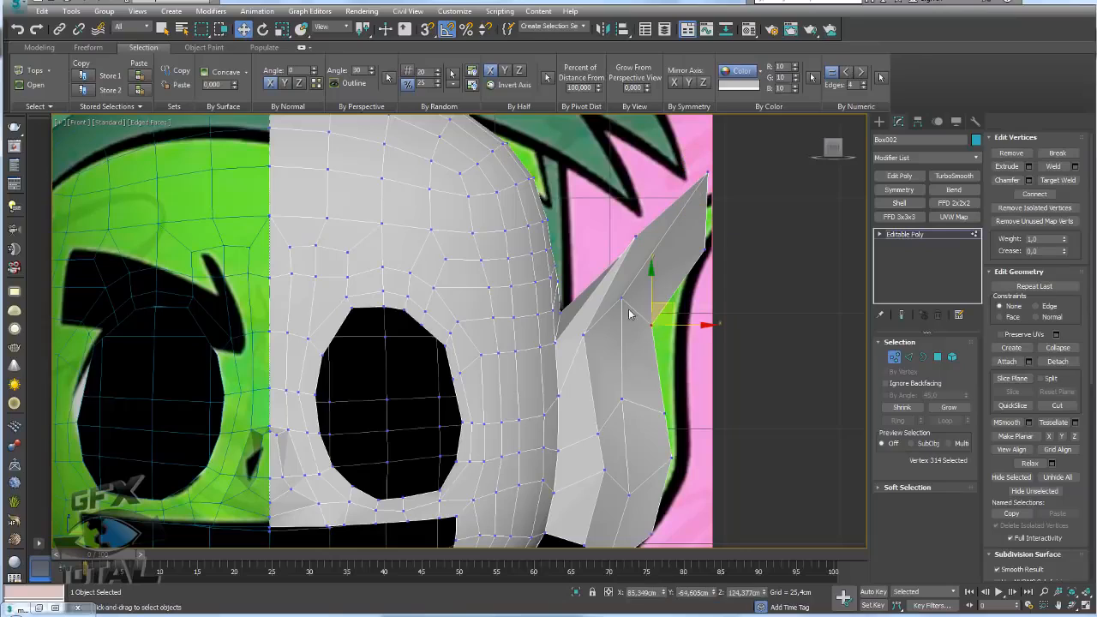
pyautogui.keyDown('ctrl'); pyautogui.click(621, 299); pyautogui.keyUp('ctrl')
pyautogui.moveTo(642, 306); pyautogui.dragTo(673, 295)
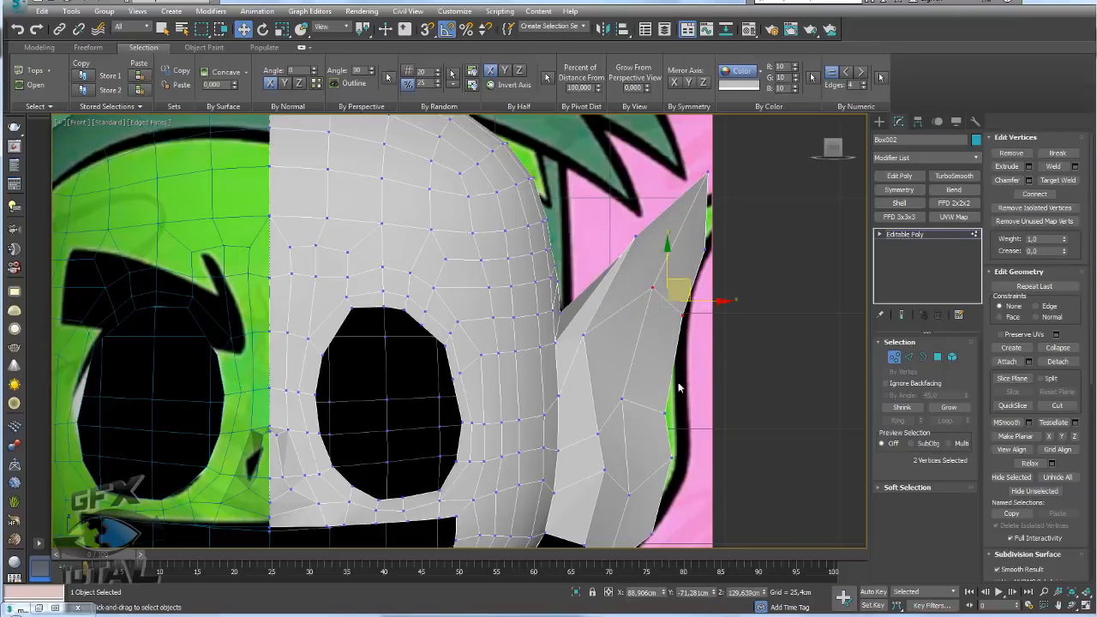
pyautogui.moveTo(618, 389); pyautogui.dragTo(682, 441)
pyautogui.moveTo(681, 520); pyautogui.dragTo(683, 441, button='middle')
pyautogui.moveTo(676, 366); pyautogui.dragTo(632, 460)
pyautogui.click(606, 489)
# - Connect the ring of twelve edges around the ear's side into a new edge loop and scale that loop
pyautogui.click(909, 358)
pyautogui.click(566, 460)
pyautogui.click(897, 420)
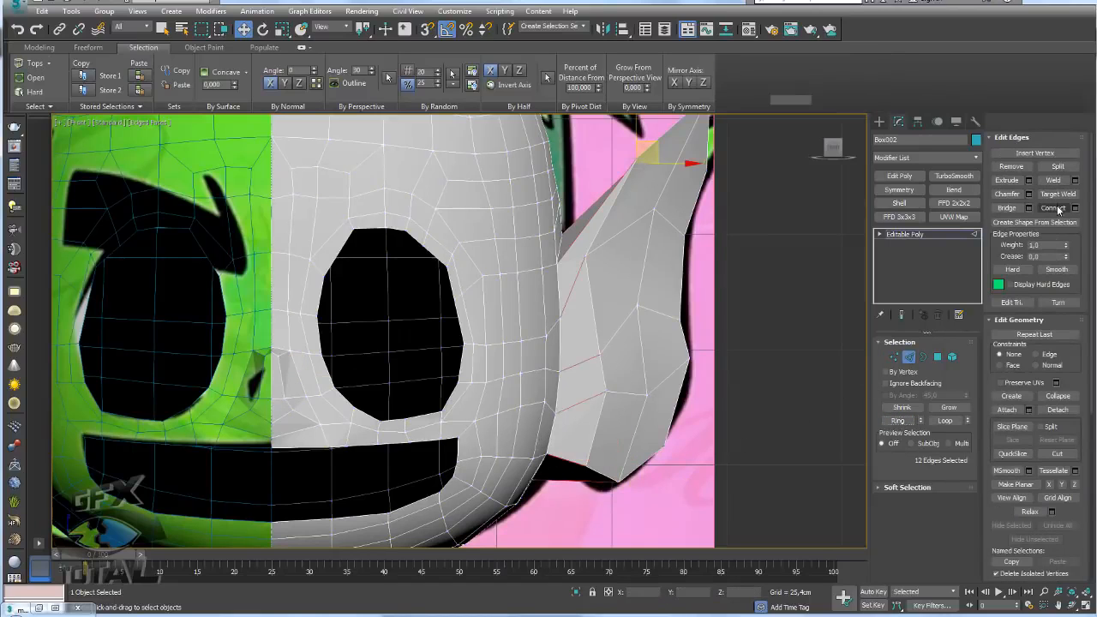
pyautogui.click(1056, 207)
pyautogui.press('e')
pyautogui.press('r')
pyautogui.moveTo(618, 310)
pyautogui.mouseDown()
pyautogui.moveTo(620, 298)
pyautogui.moveTo(634, 317)
pyautogui.mouseUp()
pyautogui.press('w')
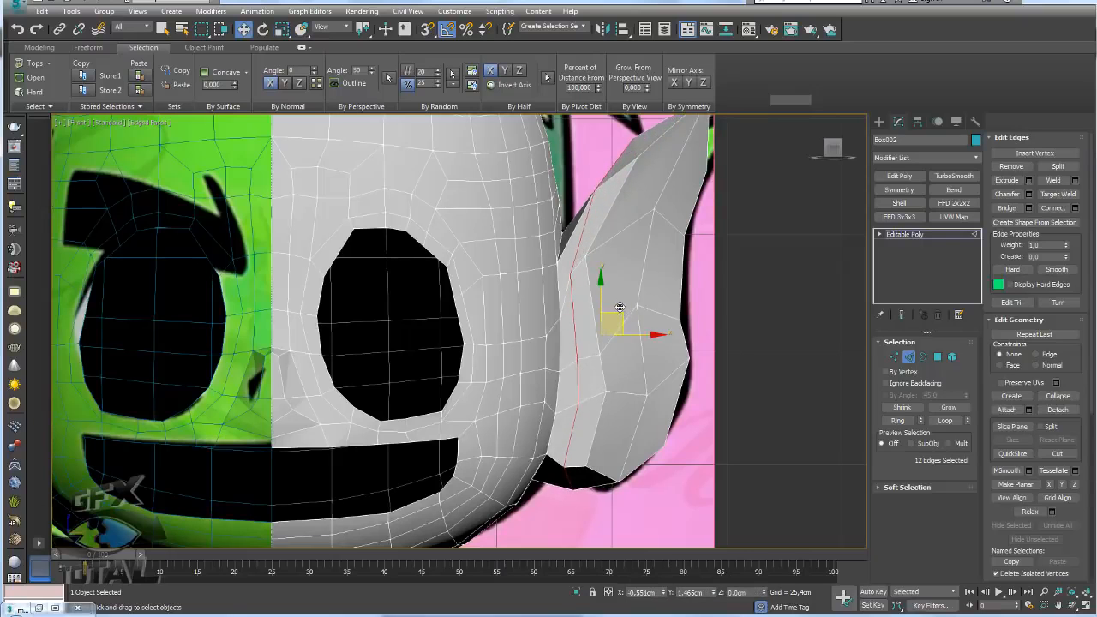
# - Scale the new ear edge loop in the Perspective view to round out the ear's thickness
pyautogui.keyDown('alt'); pyautogui.moveTo(657, 339); pyautogui.dragTo(626, 410, button='middle'); pyautogui.keyUp('alt')
pyautogui.press('e')
pyautogui.press('r')
pyautogui.moveTo(556, 324); pyautogui.dragTo(545, 328)
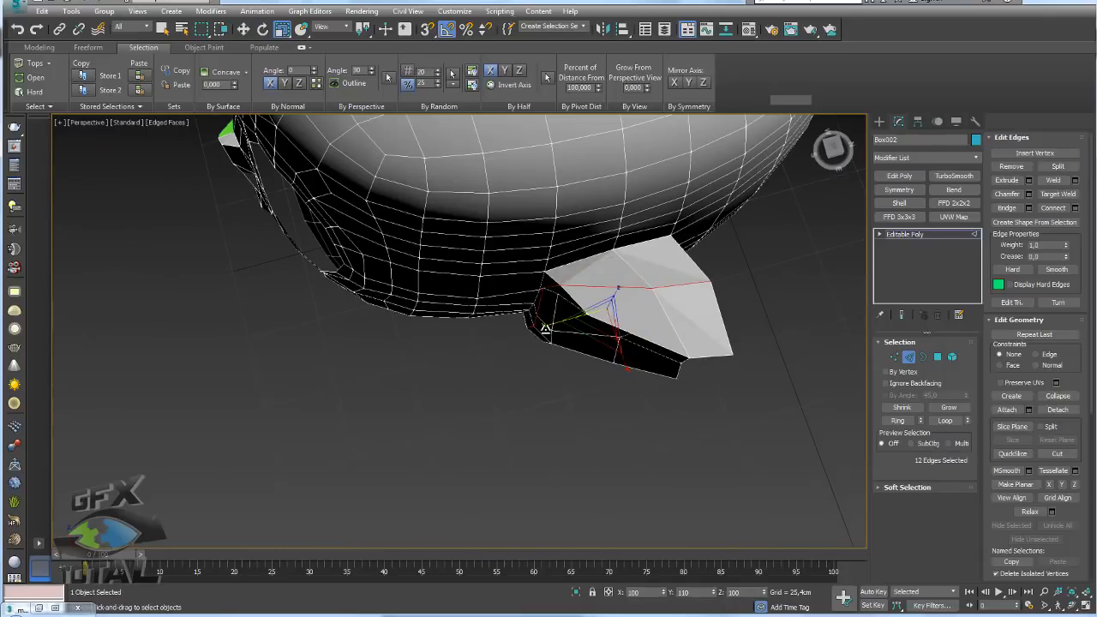
pyautogui.press('w')
# - Select the eight polygons on the ear's front face and inset them to create a rim
pyautogui.keyDown('alt'); pyautogui.moveTo(540, 317); pyautogui.dragTo(828, 358, button='middle'); pyautogui.keyUp('alt')
pyautogui.keyDown('ctrl'); pyautogui.click(938, 359); pyautogui.keyUp('ctrl')
pyautogui.keyDown('alt'); pyautogui.moveTo(583, 308); pyautogui.dragTo(686, 330, button='middle'); pyautogui.keyUp('alt')
pyautogui.scroll(-5, 446, 314)
pyautogui.scroll(6, 488, 288)
pyautogui.keyDown('alt'); pyautogui.moveTo(488, 288); pyautogui.dragTo(443, 311, button='middle'); pyautogui.keyUp('alt')
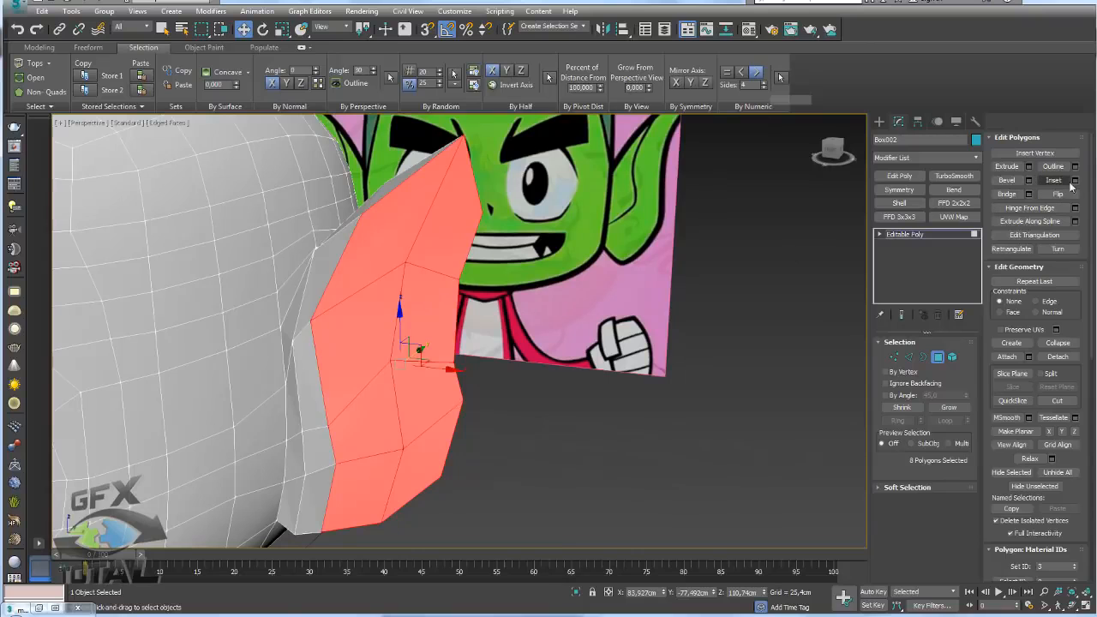
pyautogui.keyDown('alt'); pyautogui.moveTo(720, 312); pyautogui.dragTo(610, 344, button='middle'); pyautogui.keyUp('alt')
pyautogui.moveTo(468, 359); pyautogui.dragTo(469, 355)
pyautogui.click(465, 372)
pyautogui.keyDown('alt'); pyautogui.moveTo(470, 376); pyautogui.dragTo(490, 375, button='middle'); pyautogui.keyUp('alt')
pyautogui.click(1074, 179)
pyautogui.click(466, 372)
# - Push the eight inset ear polygons inward to hollow out the ear
pyautogui.keyDown('alt'); pyautogui.moveTo(416, 355); pyautogui.dragTo(410, 326, button='middle'); pyautogui.keyUp('alt')
pyautogui.click(431, 371)
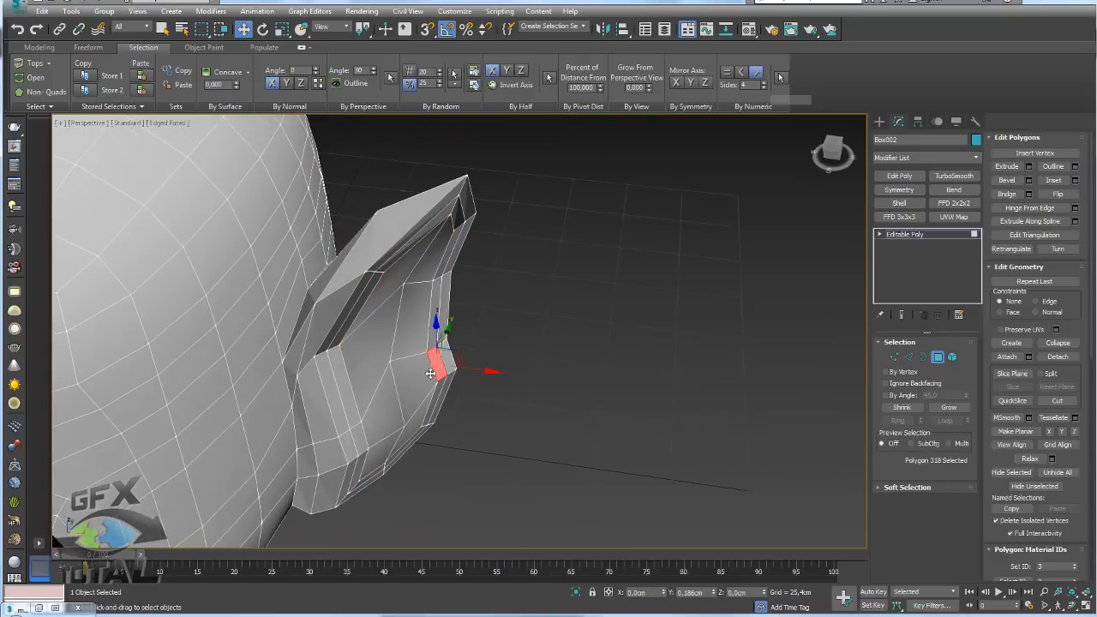
pyautogui.hotkey('ctrl', 'z')
pyautogui.moveTo(441, 372); pyautogui.dragTo(385, 351)
pyautogui.press('e')
pyautogui.press('w')
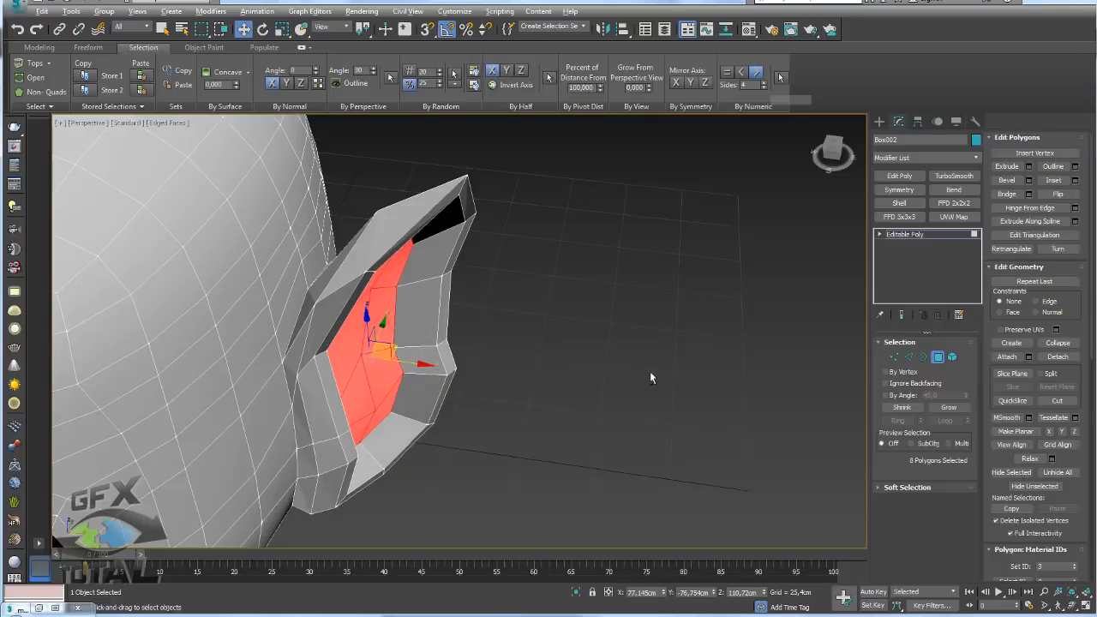
# - Adjust the centre edges and the lower centre vertex inside the ear hollow to deepen it
pyautogui.click(909, 357)
pyautogui.click(363, 341)
pyautogui.keyDown('ctrl'); pyautogui.click(368, 385); pyautogui.keyUp('ctrl')
pyautogui.keyDown('alt'); pyautogui.moveTo(370, 417); pyautogui.dragTo(387, 340, button='middle'); pyautogui.keyUp('alt')
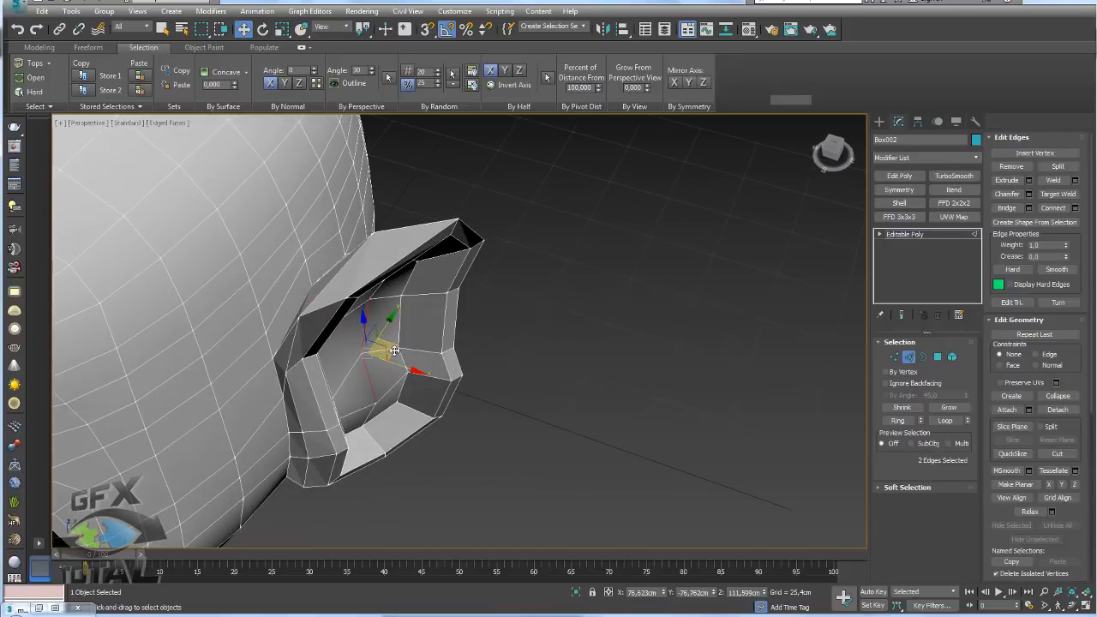
pyautogui.click(894, 357)
pyautogui.keyDown('alt'); pyautogui.moveTo(377, 402); pyautogui.dragTo(390, 434, button='middle'); pyautogui.keyUp('alt')
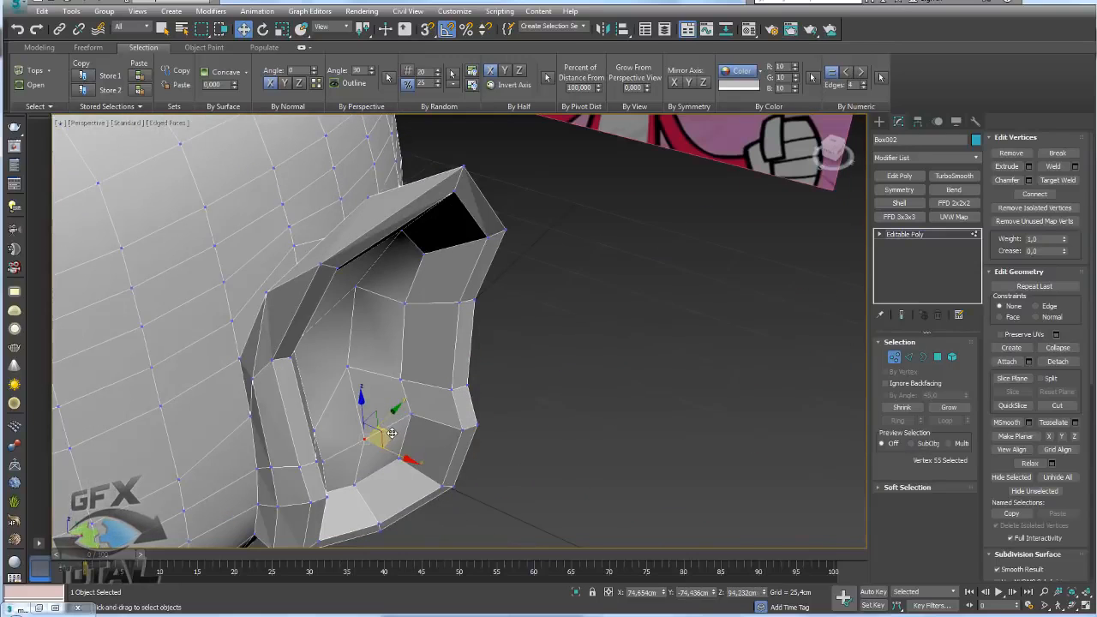
pyautogui.click(899, 234)
# - Delete the textured mirrored copy of the head and select the remaining half
pyautogui.moveTo(557, 246); pyautogui.dragTo(565, 251, button='middle')
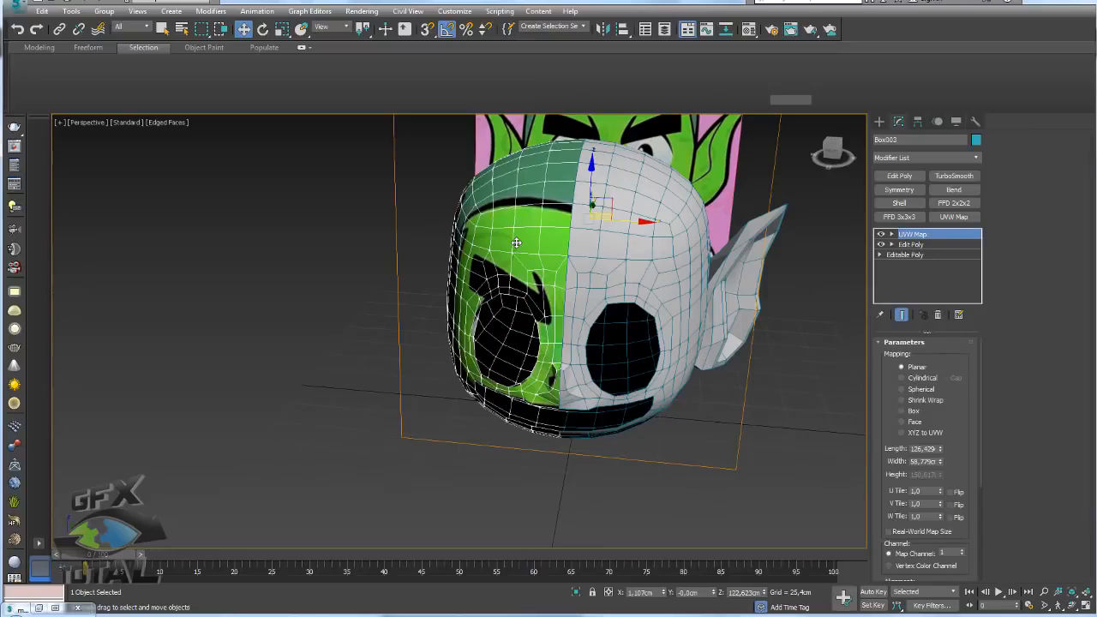
pyautogui.press('Delete')
pyautogui.click(641, 297)
pyautogui.keyDown('alt'); pyautogui.moveTo(625, 331); pyautogui.dragTo(685, 287, button='middle'); pyautogui.keyUp('alt')
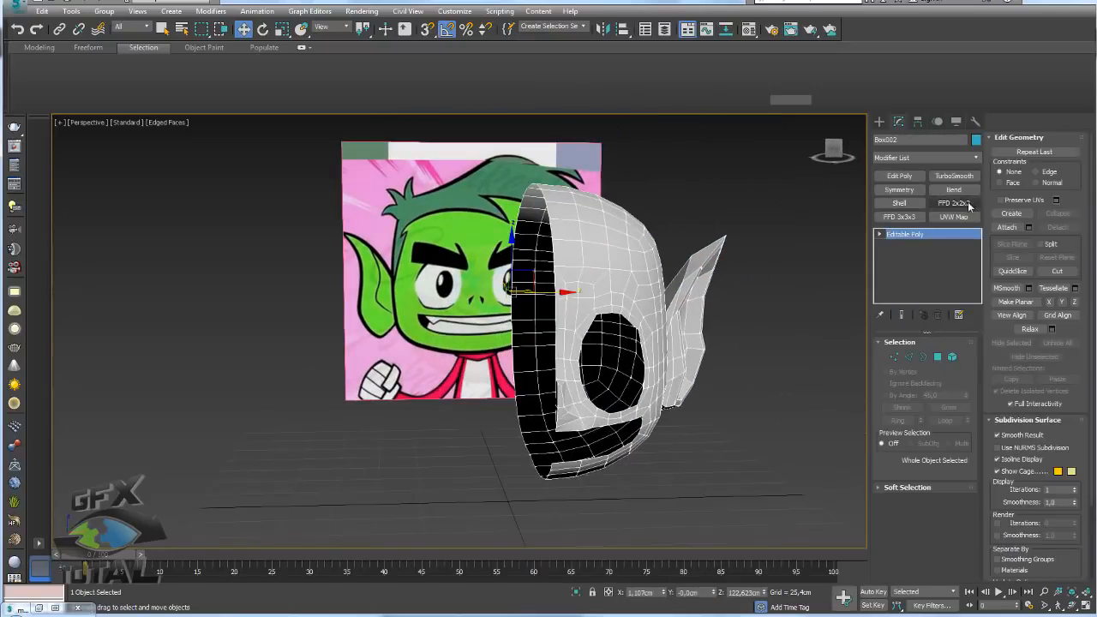
# - Apply a Symmetry modifier on the X axis with Flip enabled to complete the head
pyautogui.click(898, 190)
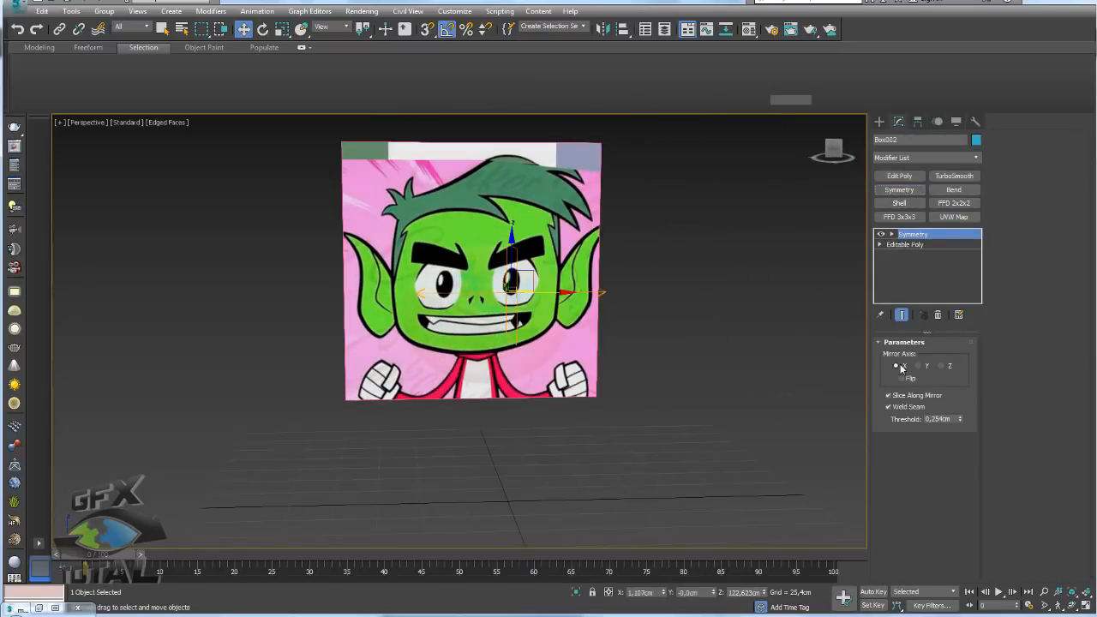
pyautogui.click(906, 376)
pyautogui.keyDown('alt'); pyautogui.moveTo(698, 382); pyautogui.dragTo(628, 344, button='middle'); pyautogui.keyUp('alt')
pyautogui.scroll(3, 546, 346)
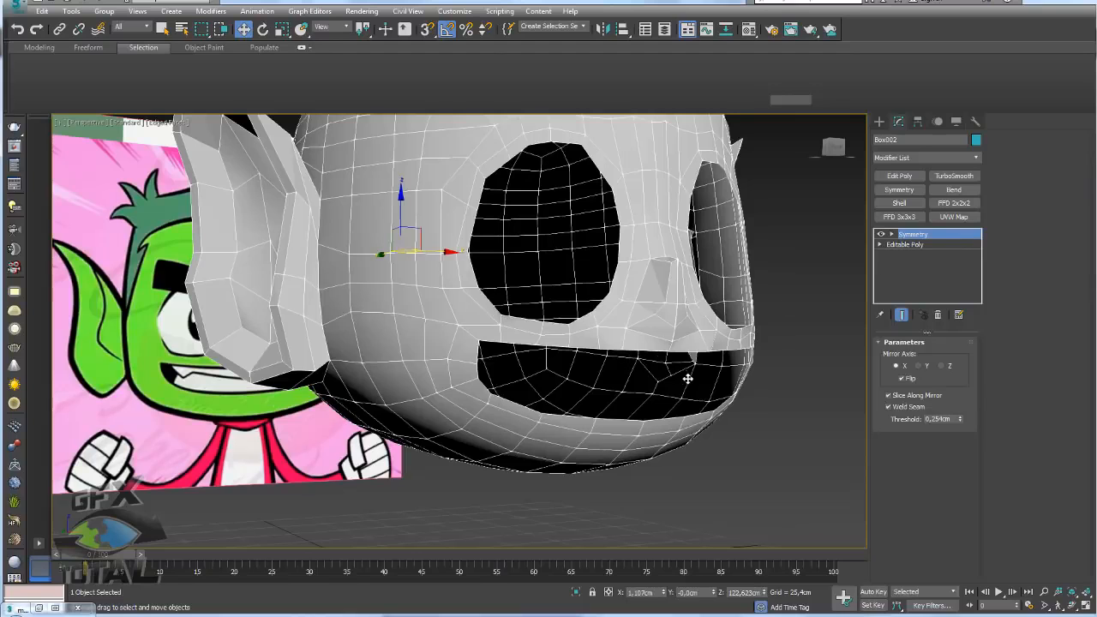
pyautogui.keyDown('alt'); pyautogui.moveTo(686, 376); pyautogui.dragTo(719, 364, button='middle'); pyautogui.keyUp('alt')
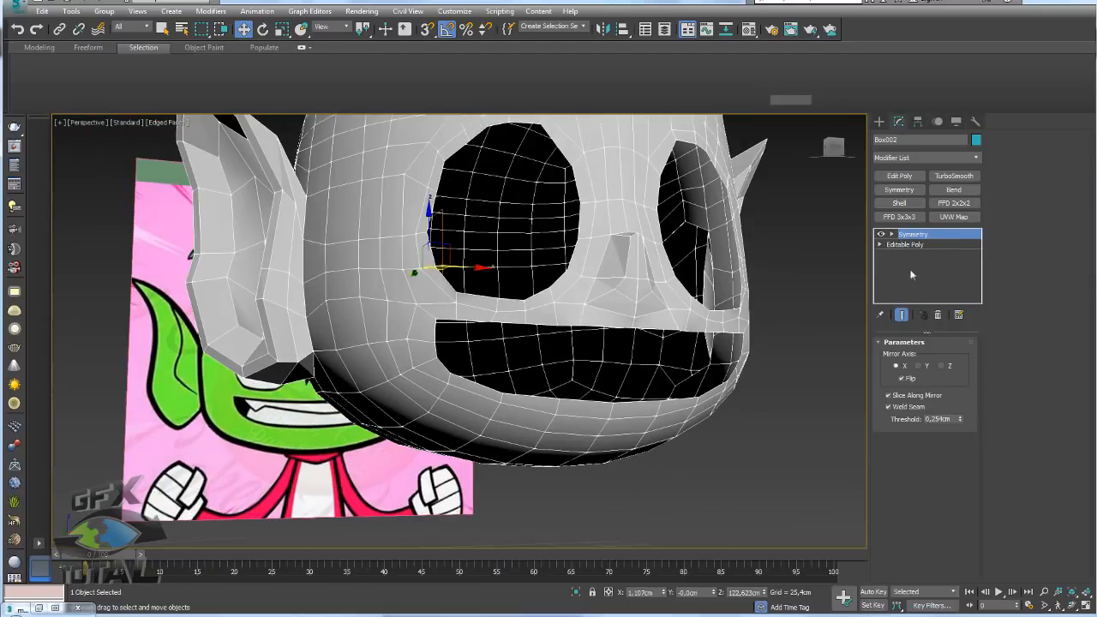
# - Add an Edit Poly modifier, extend the mouth opening's border back into the head, and scale it slightly
pyautogui.click(898, 176)
pyautogui.click(923, 436)
pyautogui.click(712, 358)
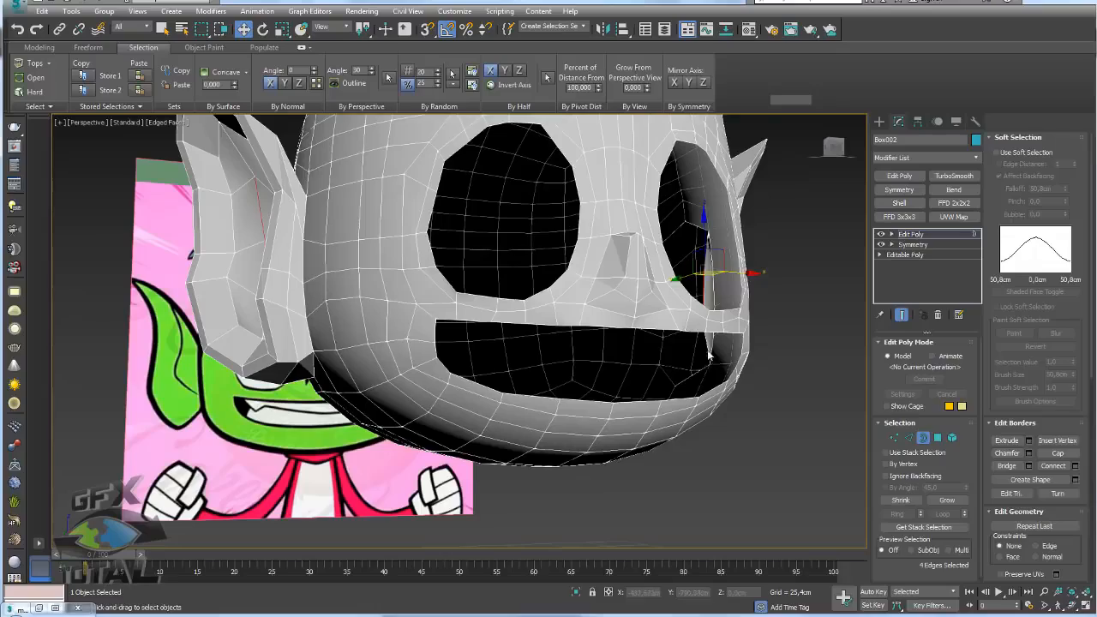
pyautogui.click(694, 335)
pyautogui.keyDown('alt'); pyautogui.moveTo(695, 334); pyautogui.dragTo(576, 360, button='middle'); pyautogui.keyUp('alt')
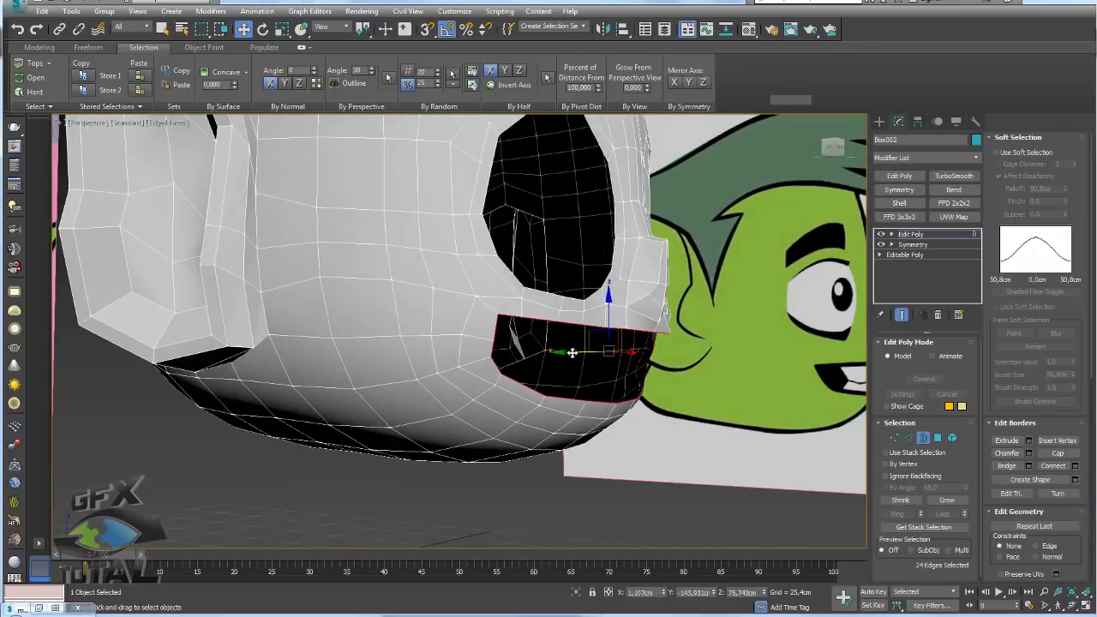
pyautogui.moveTo(573, 352); pyautogui.dragTo(562, 353)
pyautogui.keyDown('alt'); pyautogui.moveTo(559, 352); pyautogui.dragTo(553, 433, button='middle'); pyautogui.keyUp('alt')
pyautogui.press('r')
pyautogui.moveTo(656, 356); pyautogui.dragTo(652, 358)
pyautogui.press('w')
pyautogui.keyDown('alt'); pyautogui.moveTo(610, 321); pyautogui.dragTo(624, 339, button='middle'); pyautogui.keyUp('alt')
pyautogui.scroll(-5, 636, 325)
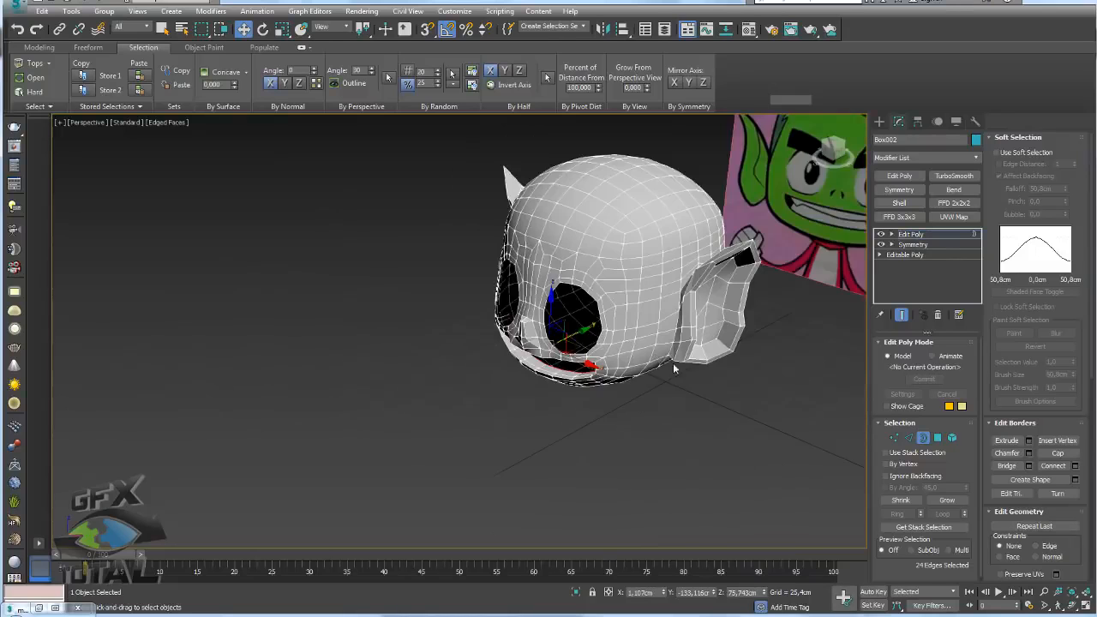
# - Select the polygons of the head's back half from the side and hide them to expose the inside of the face
pyautogui.keyDown('alt'); pyautogui.moveTo(600, 343); pyautogui.dragTo(738, 352); pyautogui.keyUp('alt')
pyautogui.keyDown('alt'); pyautogui.moveTo(738, 352); pyautogui.dragTo(797, 342, button='middle'); pyautogui.keyUp('alt')
pyautogui.click(937, 438)
pyautogui.keyDown('alt'); pyautogui.moveTo(557, 382); pyautogui.dragTo(571, 354, button='middle'); pyautogui.keyUp('alt')
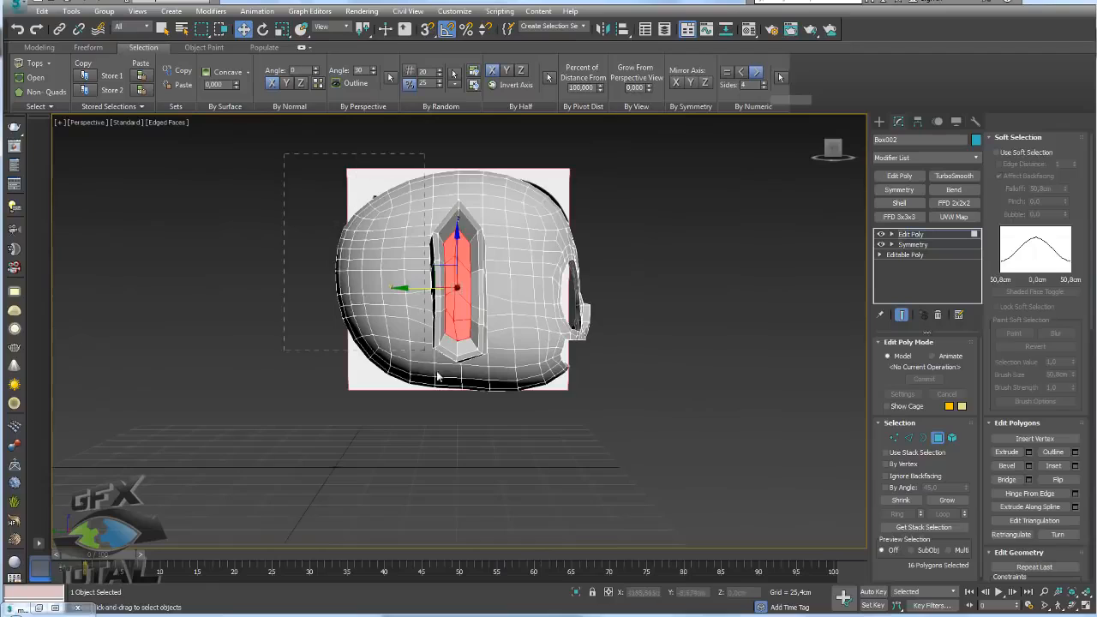
pyautogui.moveTo(468, 442); pyautogui.dragTo(471, 442)
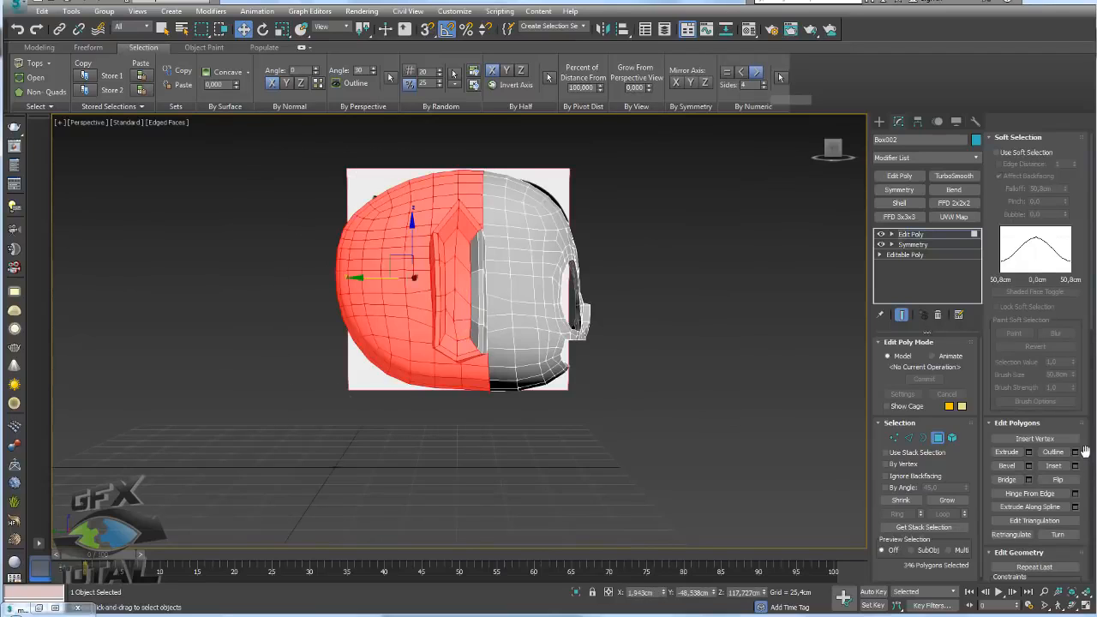
pyautogui.scroll(-5, 1085, 452)
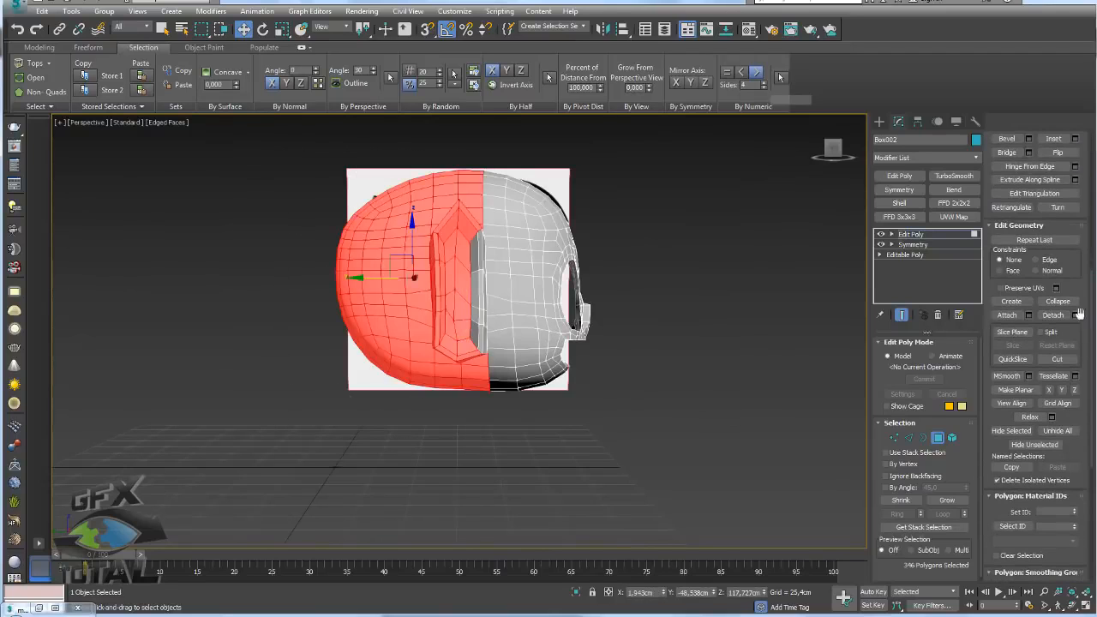
pyautogui.click(1012, 431)
pyautogui.keyDown('alt'); pyautogui.moveTo(469, 338); pyautogui.dragTo(867, 406, button='middle'); pyautogui.keyUp('alt')
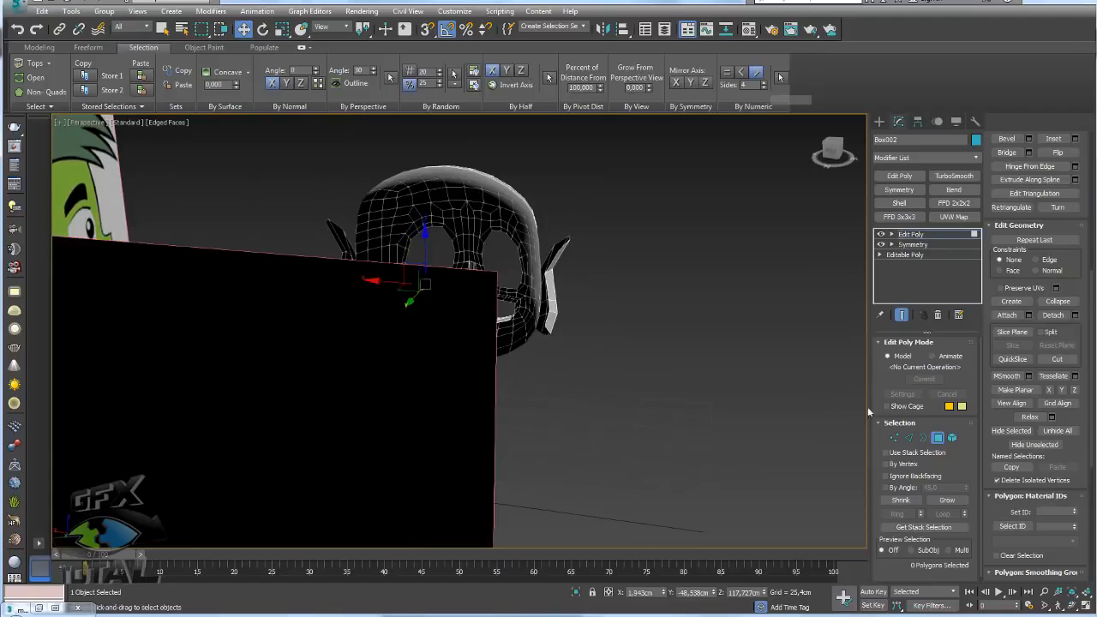
# - Extrude the mouth's inner border further back into the head to form the inner mouth walls
pyautogui.click(923, 438)
pyautogui.keyDown('alt'); pyautogui.moveTo(399, 323); pyautogui.dragTo(525, 344, button='middle'); pyautogui.keyUp('alt')
pyautogui.scroll(5, 526, 344)
pyautogui.keyDown('shift'); pyautogui.moveTo(490, 345); pyautogui.dragTo(402, 286); pyautogui.keyUp('shift')
pyautogui.press('r')
pyautogui.keyDown('alt'); pyautogui.moveTo(500, 314); pyautogui.dragTo(443, 296, button='middle'); pyautogui.keyUp('alt')
pyautogui.scroll(5, 443, 297)
pyautogui.keyDown('alt'); pyautogui.moveTo(501, 332); pyautogui.dragTo(498, 337, button='middle'); pyautogui.keyUp('alt')
pyautogui.click(538, 335)
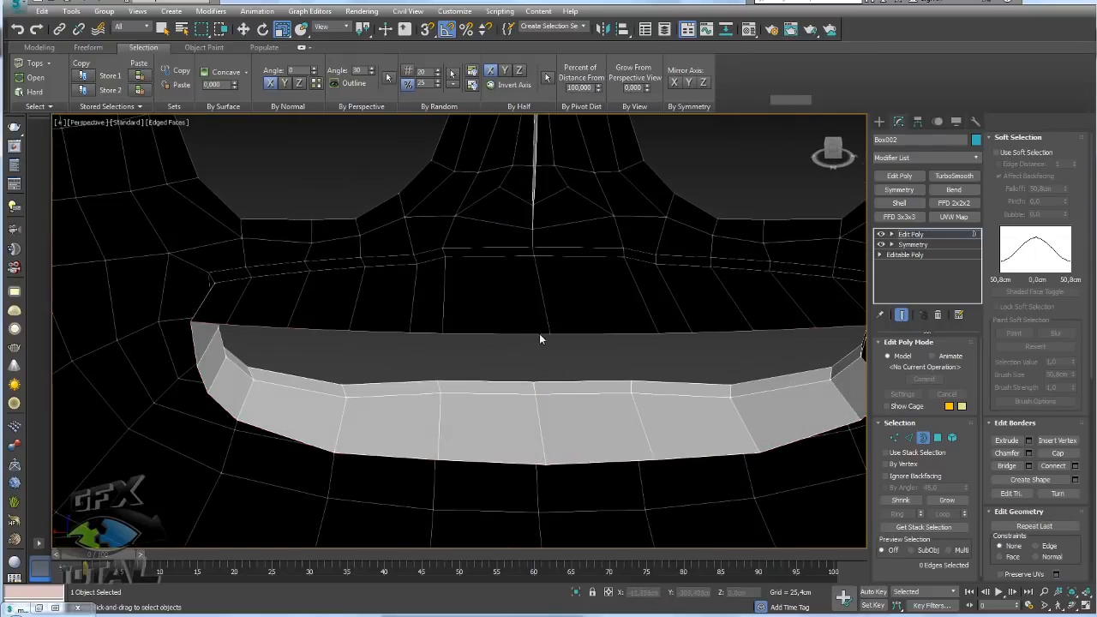
pyautogui.click(908, 439)
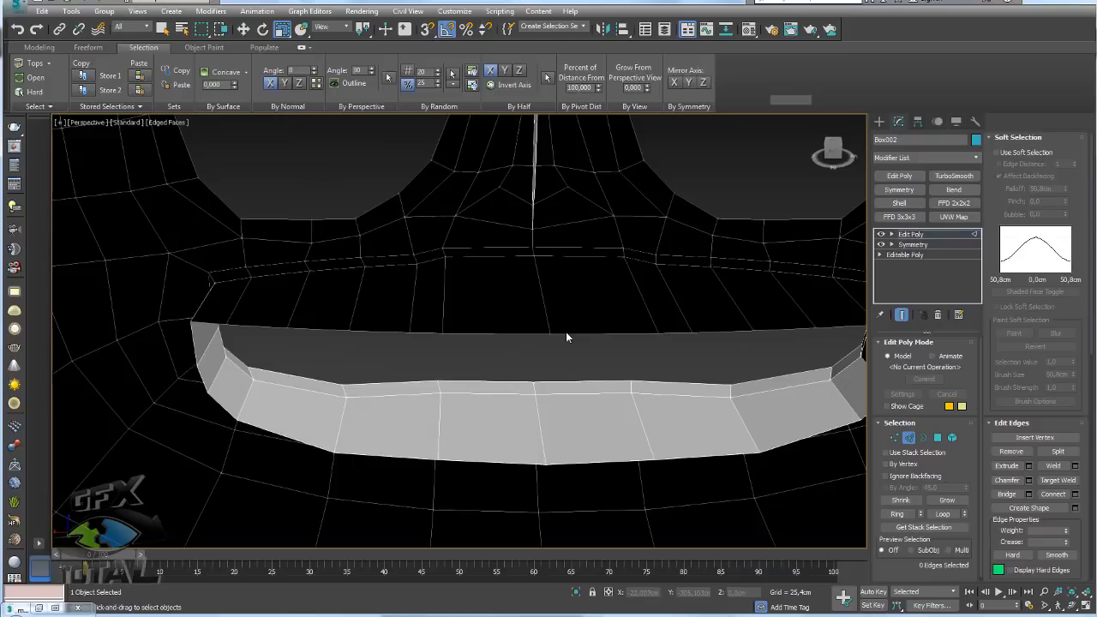
pyautogui.moveTo(479, 328); pyautogui.dragTo(522, 340)
pyautogui.scroll(-3, 524, 341)
pyautogui.keyDown('alt'); pyautogui.moveTo(559, 365); pyautogui.dragTo(633, 356, button='middle'); pyautogui.keyUp('alt')
pyautogui.click(910, 438)
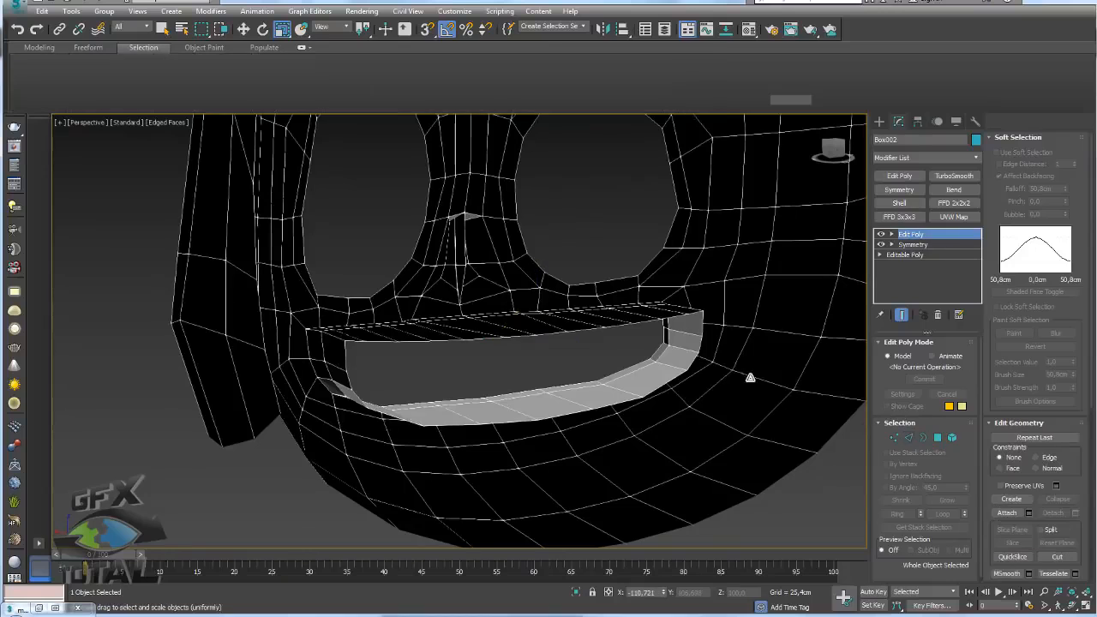
pyautogui.click(655, 328)
pyautogui.click(680, 336)
pyautogui.press('e')
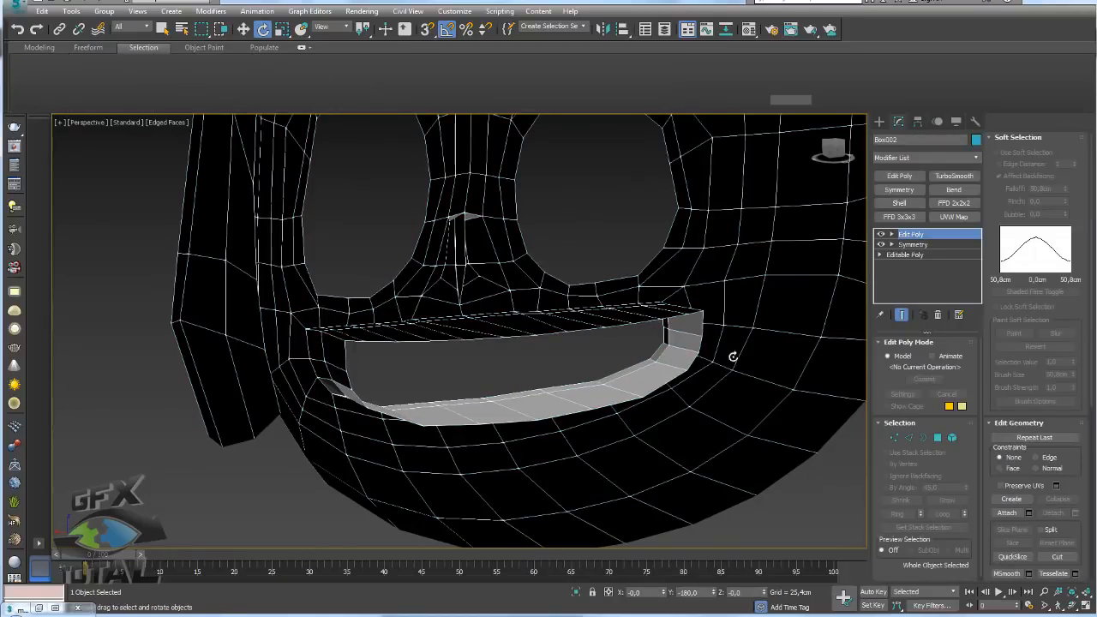
# - Select the mouth's inner border and move it down and back inside the head
pyautogui.click(922, 438)
pyautogui.click(663, 385)
pyautogui.press('w')
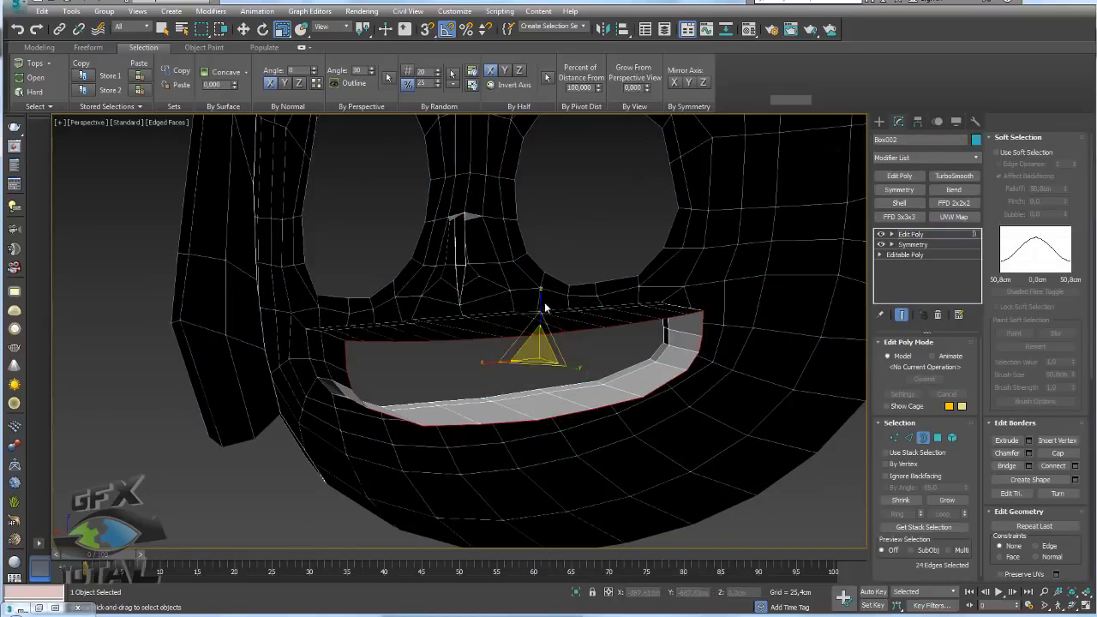
pyautogui.moveTo(539, 300); pyautogui.dragTo(538, 330)
pyautogui.press('w')
pyautogui.keyDown('alt'); pyautogui.moveTo(551, 350); pyautogui.dragTo(577, 377, button='middle'); pyautogui.keyUp('alt')
pyautogui.moveTo(574, 370); pyautogui.dragTo(630, 370)
pyautogui.keyDown('alt'); pyautogui.moveTo(630, 370); pyautogui.dragTo(677, 420, button='middle'); pyautogui.keyUp('alt')
# - Scale the inner mouth border vertically and fine-tune its position
pyautogui.press('r')
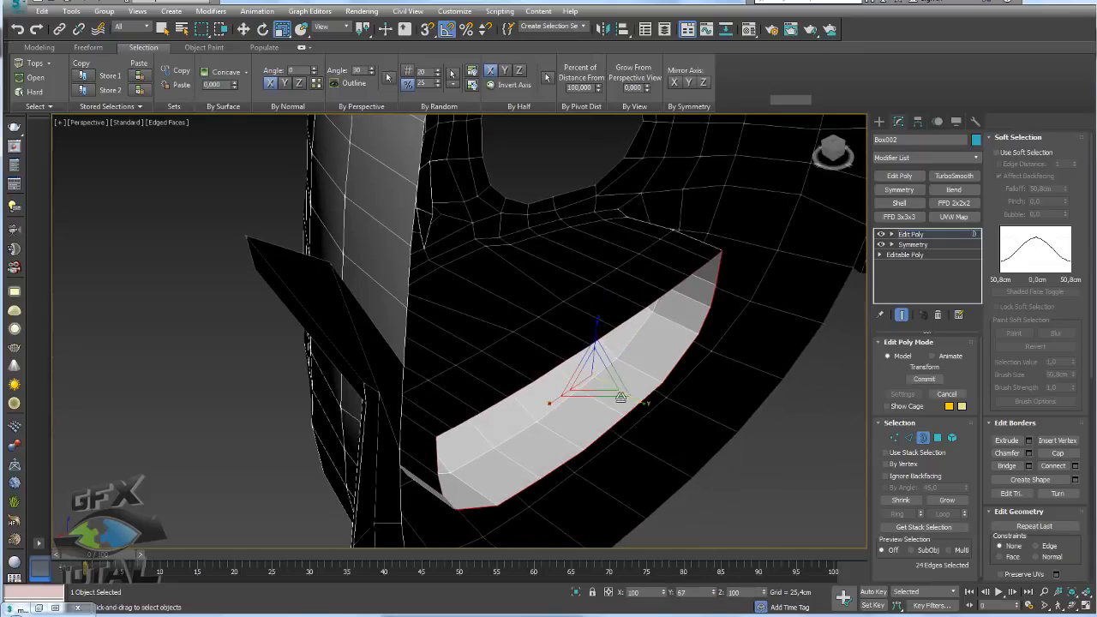
pyautogui.moveTo(594, 370); pyautogui.dragTo(596, 381)
pyautogui.moveTo(596, 338); pyautogui.dragTo(597, 314)
pyautogui.press('w')
pyautogui.moveTo(621, 390); pyautogui.dragTo(619, 386)
pyautogui.keyDown('alt'); pyautogui.moveTo(620, 387); pyautogui.dragTo(625, 364, button='middle'); pyautogui.keyUp('alt')
# - Extrude the inner mouth border further back into the head and scale the new border down to a small opening
pyautogui.keyDown('shift'); pyautogui.moveTo(626, 359); pyautogui.dragTo(749, 428); pyautogui.keyUp('shift')
pyautogui.press('e')
pyautogui.press('r')
pyautogui.press('w')
pyautogui.press('e')
pyautogui.press('r')
pyautogui.keyDown('alt'); pyautogui.moveTo(747, 425); pyautogui.dragTo(795, 403, button='middle'); pyautogui.keyUp('alt')
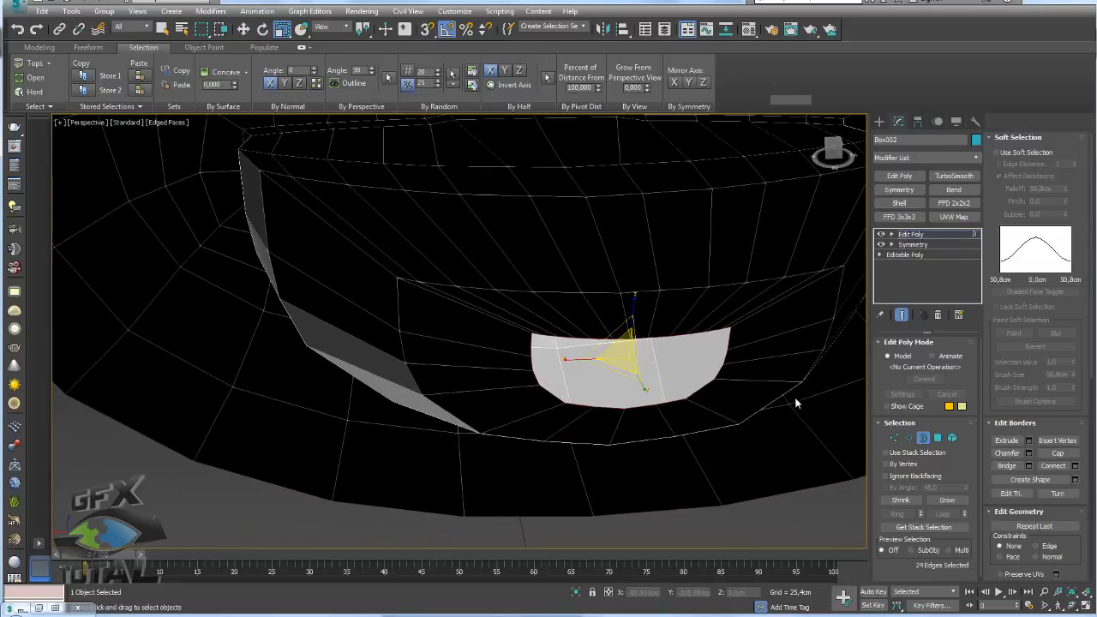
# - Convert the border to an edge selection and keep only facing upper and lower edges on one half of the mouth's back opening
pyautogui.click(909, 437)
pyautogui.keyDown('alt'); pyautogui.moveTo(778, 346); pyautogui.dragTo(776, 340, button='middle'); pyautogui.keyUp('alt')
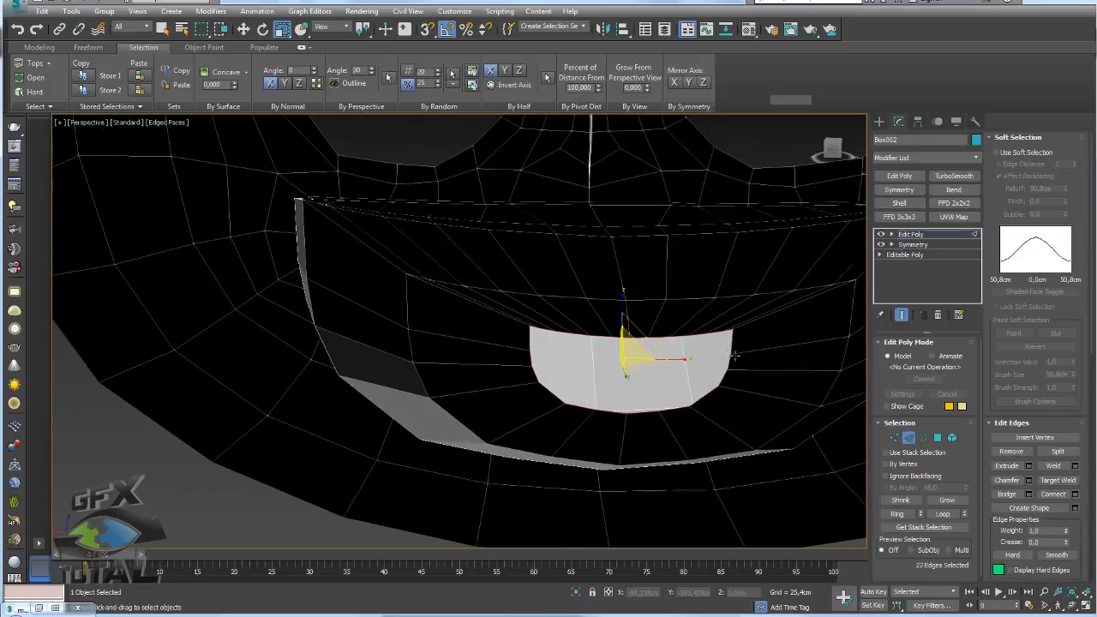
pyautogui.scroll(5, 736, 355)
pyautogui.keyDown('alt'); pyautogui.moveTo(678, 294); pyautogui.dragTo(670, 296); pyautogui.keyUp('alt')
pyautogui.scroll(-5, 682, 332)
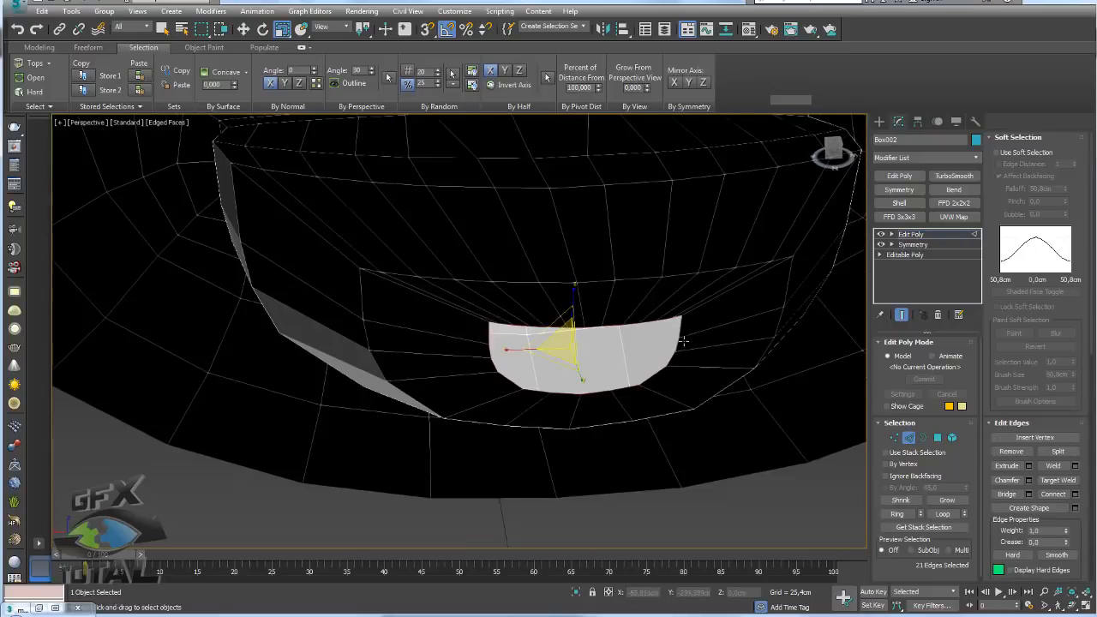
pyautogui.keyDown('alt'); pyautogui.moveTo(658, 390); pyautogui.dragTo(710, 423, button='middle'); pyautogui.keyUp('alt')
pyautogui.keyDown('alt'); pyautogui.moveTo(591, 296); pyautogui.dragTo(590, 296); pyautogui.keyUp('alt')
pyautogui.keyDown('alt'); pyautogui.moveTo(501, 378); pyautogui.dragTo(499, 379); pyautogui.keyUp('alt')
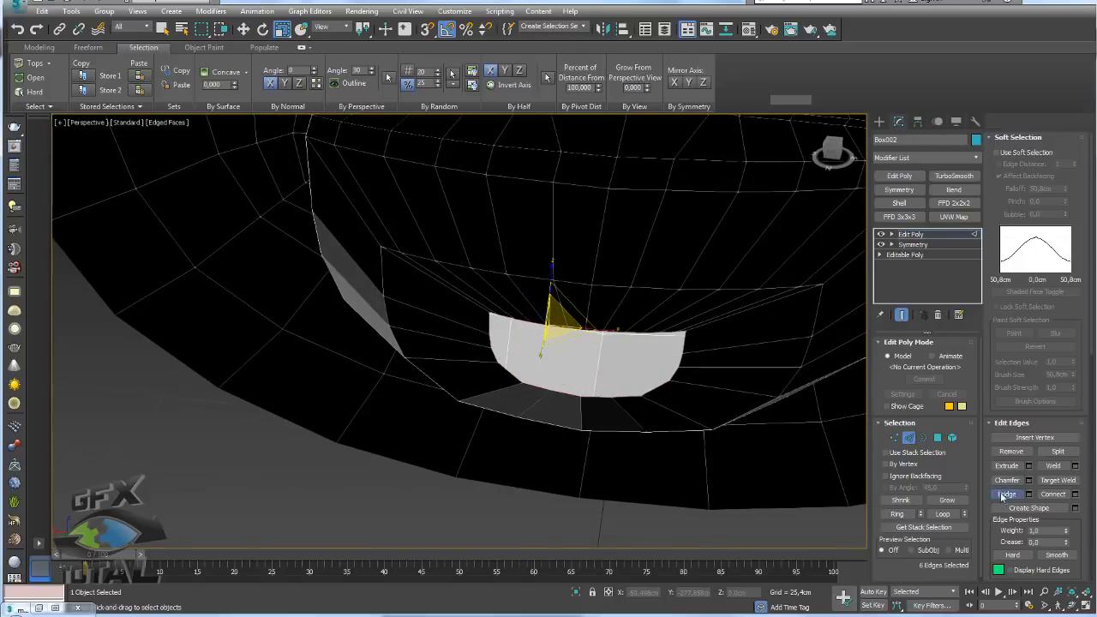
# - Try to bridge the upper and lower edges of the mouth's back opening with different edge selections
pyautogui.scroll(8, 536, 350)
pyautogui.scroll(-5, 688, 403)
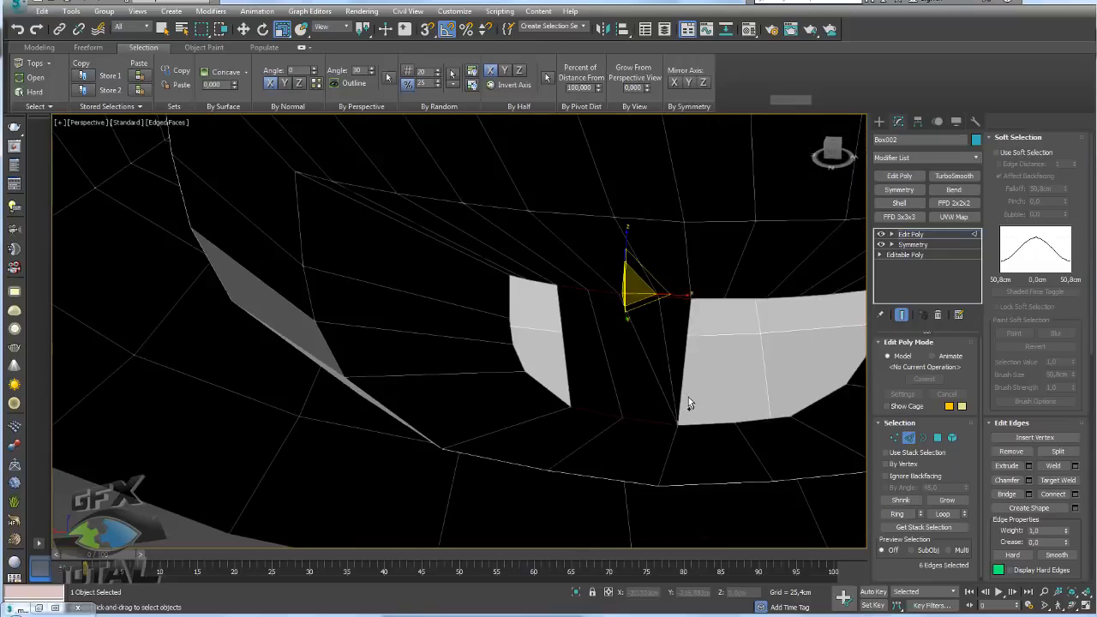
pyautogui.hotkey('ctrl', 'z')
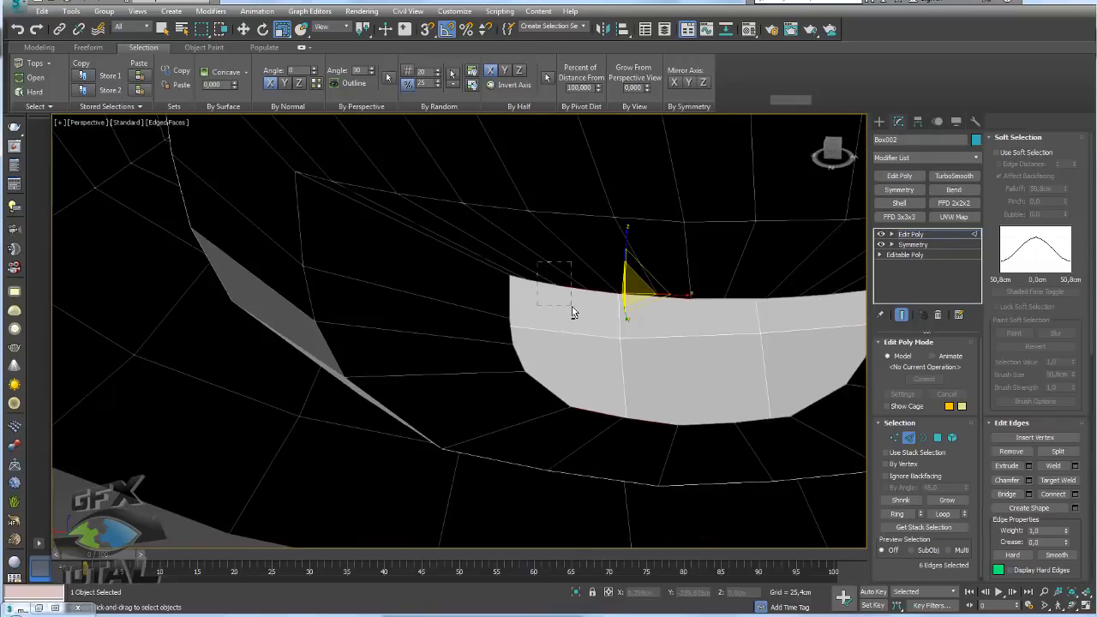
pyautogui.keyDown('alt'); pyautogui.moveTo(571, 305); pyautogui.dragTo(574, 309); pyautogui.keyUp('alt')
pyautogui.click(942, 514)
pyautogui.click(1003, 495)
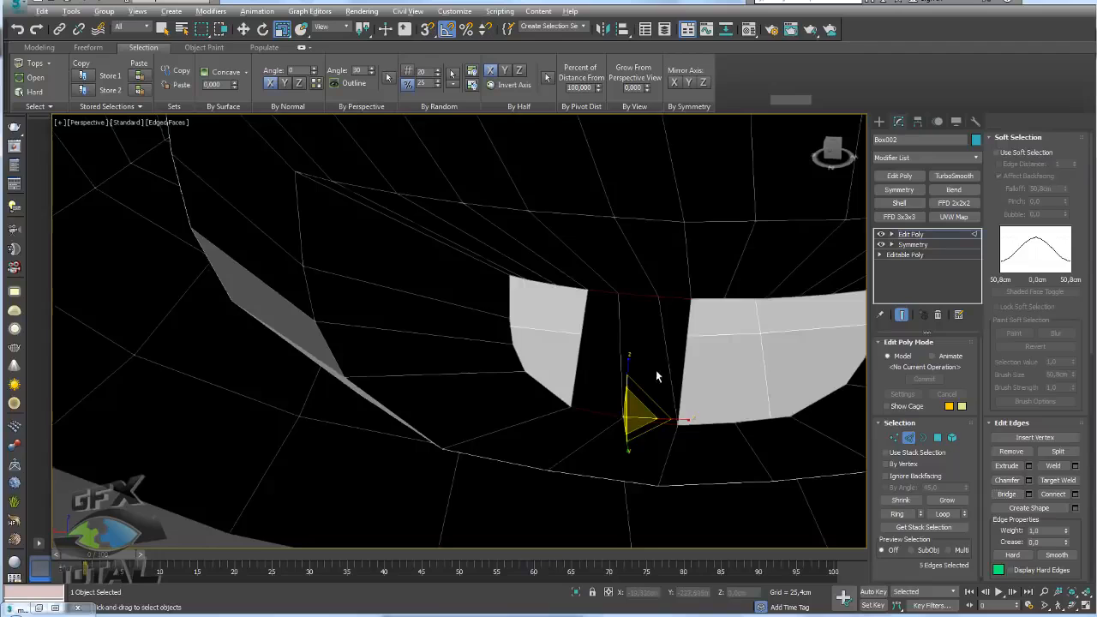
pyautogui.keyDown('alt'); pyautogui.moveTo(659, 373); pyautogui.dragTo(652, 370, button='middle'); pyautogui.keyUp('alt')
pyautogui.hotkey('ctrl', 'z')
# - Bridge the matching upper and lower edges on one half of the mouth's back opening, including the corner edges
pyautogui.keyDown('ctrl'); pyautogui.click(554, 394); pyautogui.keyUp('ctrl')
pyautogui.click(1007, 495)
pyautogui.keyDown('alt'); pyautogui.moveTo(617, 368); pyautogui.dragTo(585, 312, button='middle'); pyautogui.keyUp('alt')
pyautogui.click(573, 295)
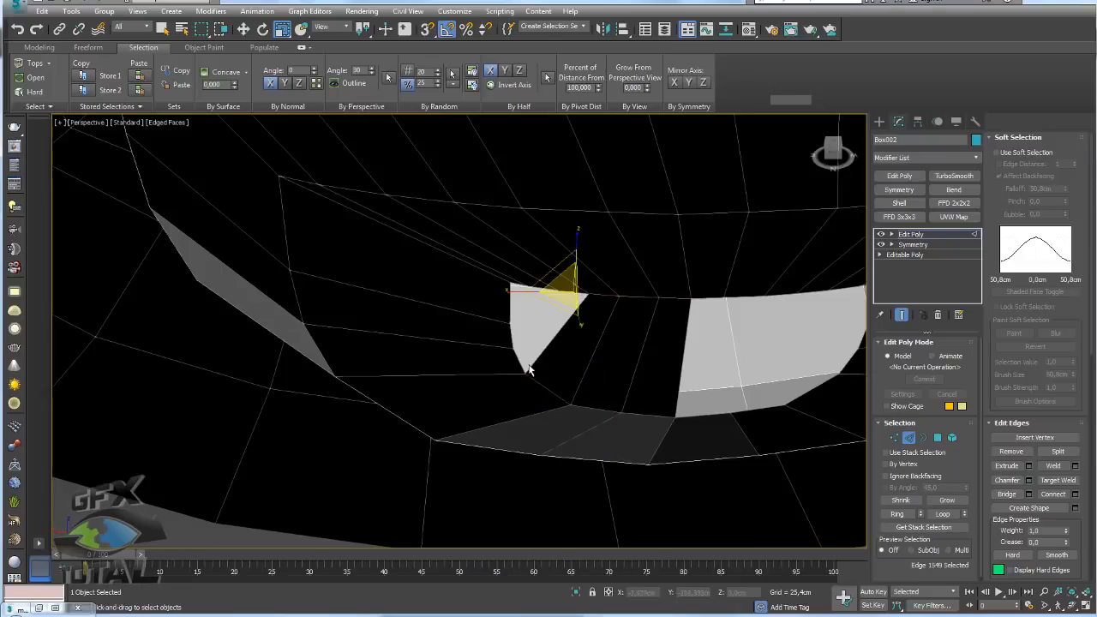
pyautogui.doubleClick(519, 361)
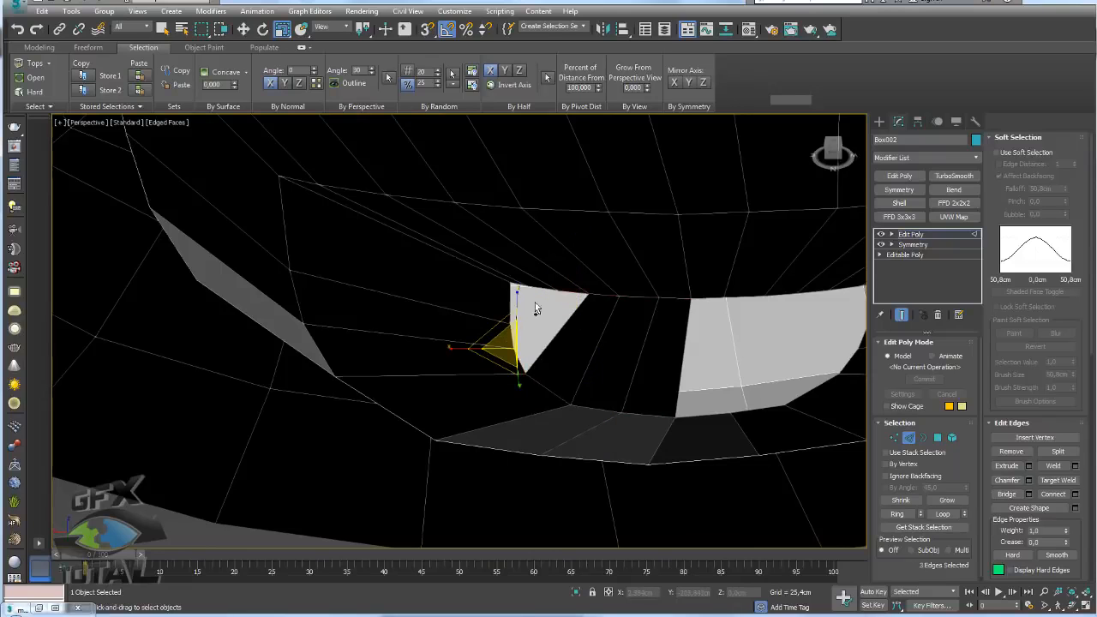
pyautogui.click(1018, 496)
# - Connect the bridged strips across their middle with a new row of edges
pyautogui.moveTo(666, 366)
pyautogui.keyDown('alt'); pyautogui.mouseDown(button='middle')
pyautogui.moveTo(622, 352)
pyautogui.moveTo(659, 349)
pyautogui.mouseUp(button='middle'); pyautogui.keyUp('alt')
pyautogui.click(690, 335)
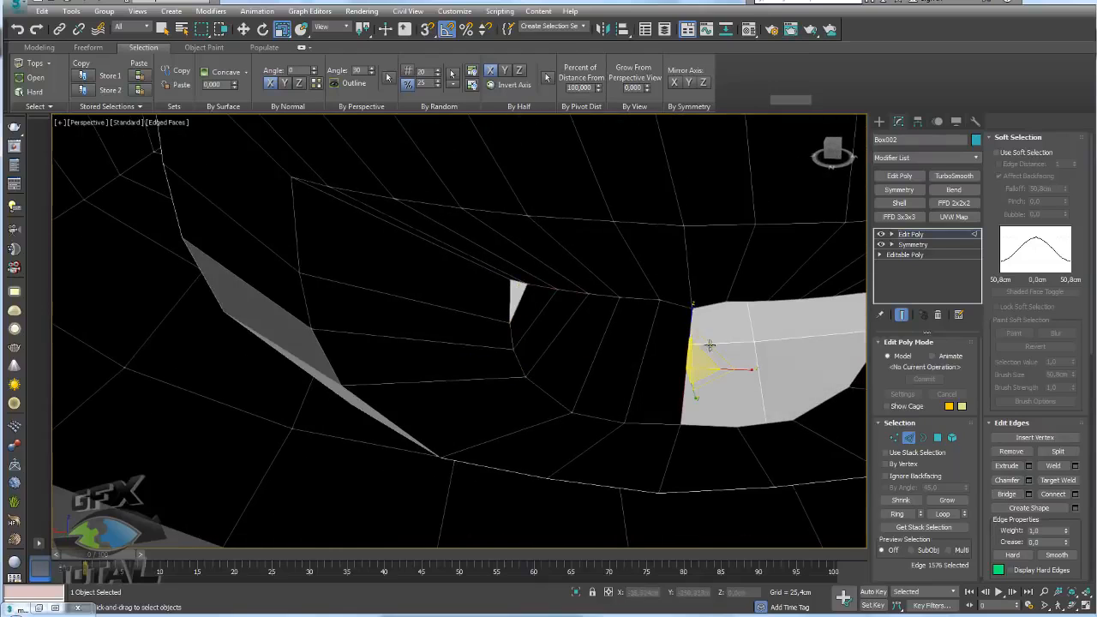
pyautogui.click(943, 513)
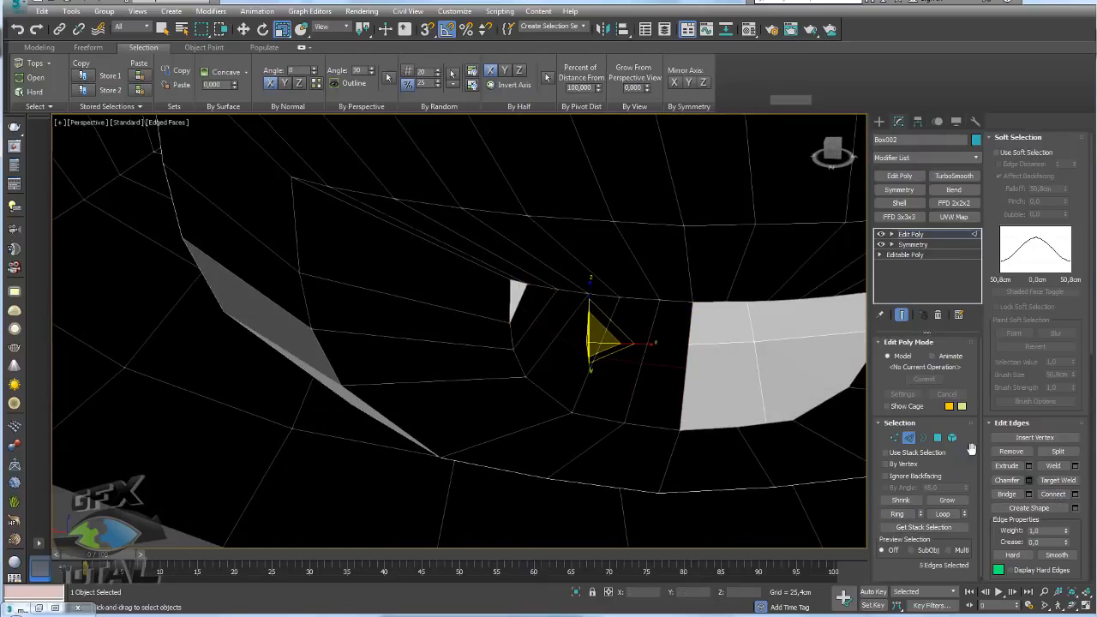
# - Target Weld the outer corner vertex to the adjacent middle vertex to close the triangular gap in the mouth's back wall
pyautogui.click(894, 437)
pyautogui.scroll(5, 480, 313)
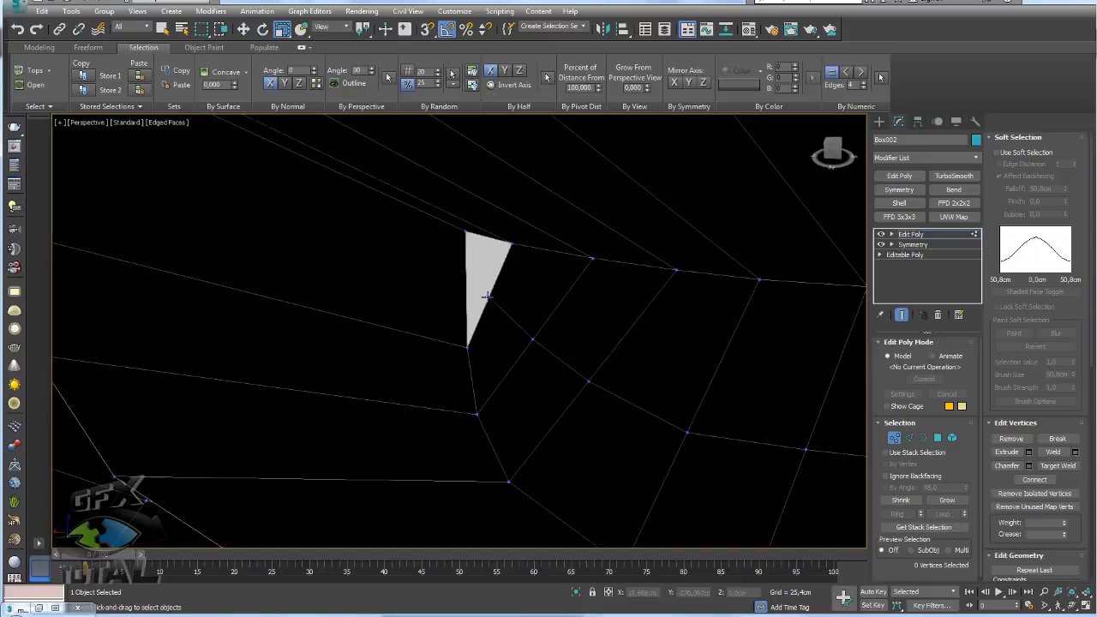
pyautogui.click(1058, 465)
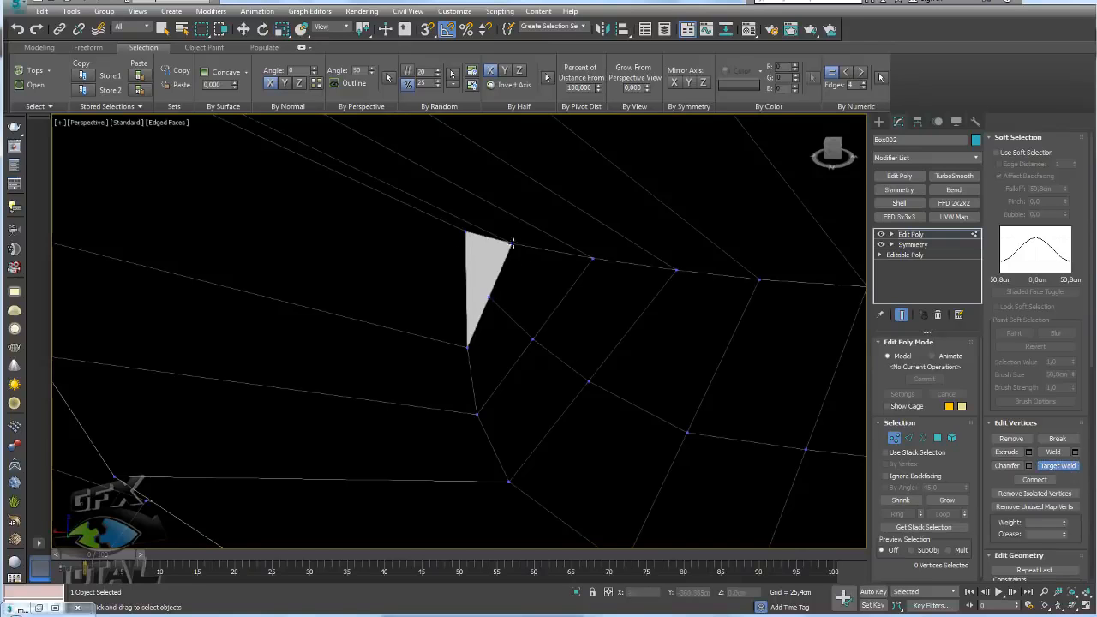
pyautogui.click(487, 297)
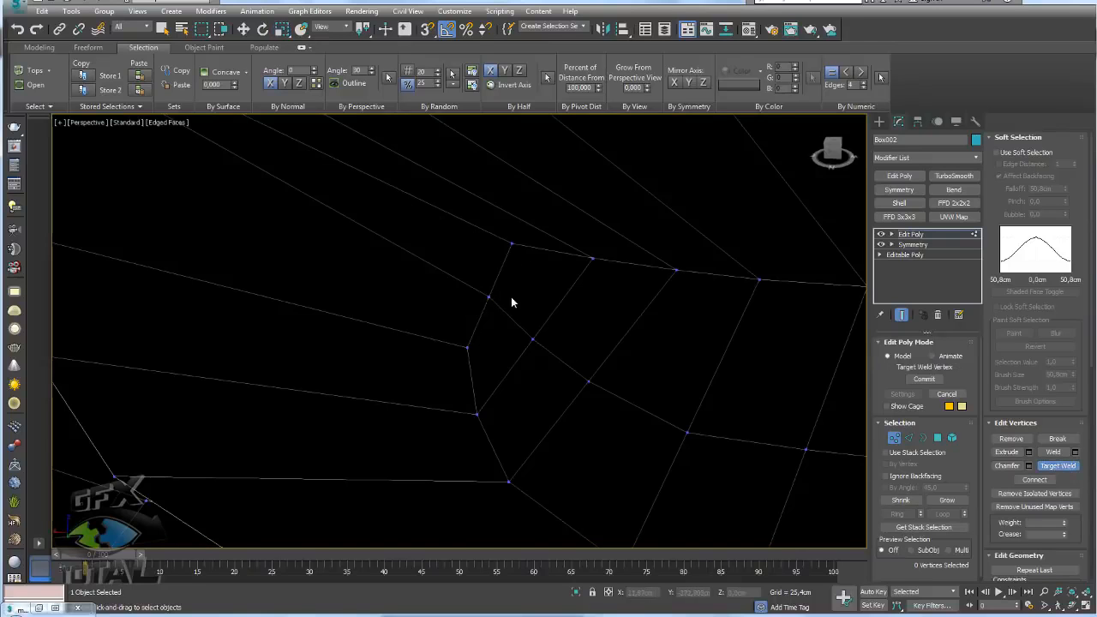
pyautogui.scroll(-5, 517, 300)
pyautogui.rightClick(545, 294)
# - Switch to element level, clear the selection and unhide all of the head's polygons
pyautogui.keyDown('alt'); pyautogui.moveTo(705, 313); pyautogui.dragTo(728, 318, button='middle'); pyautogui.keyUp('alt')
pyautogui.click(923, 233)
pyautogui.click(951, 438)
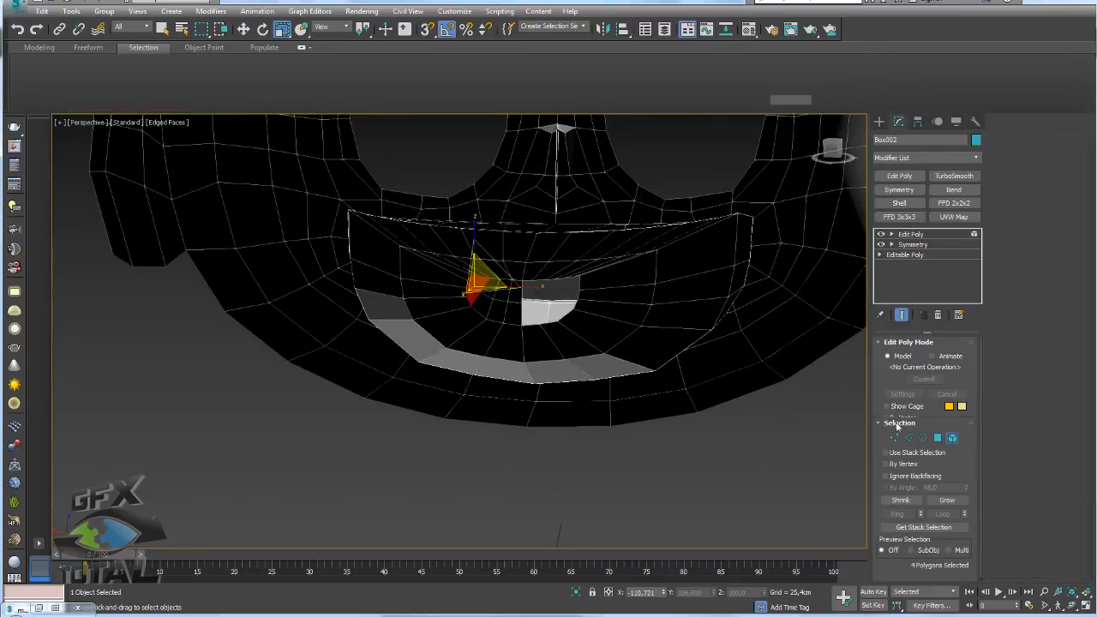
pyautogui.moveTo(605, 371); pyautogui.dragTo(571, 382, button='middle')
pyautogui.keyDown('alt'); pyautogui.moveTo(696, 429); pyautogui.dragTo(649, 434, button='middle'); pyautogui.keyUp('alt')
pyautogui.click(724, 480)
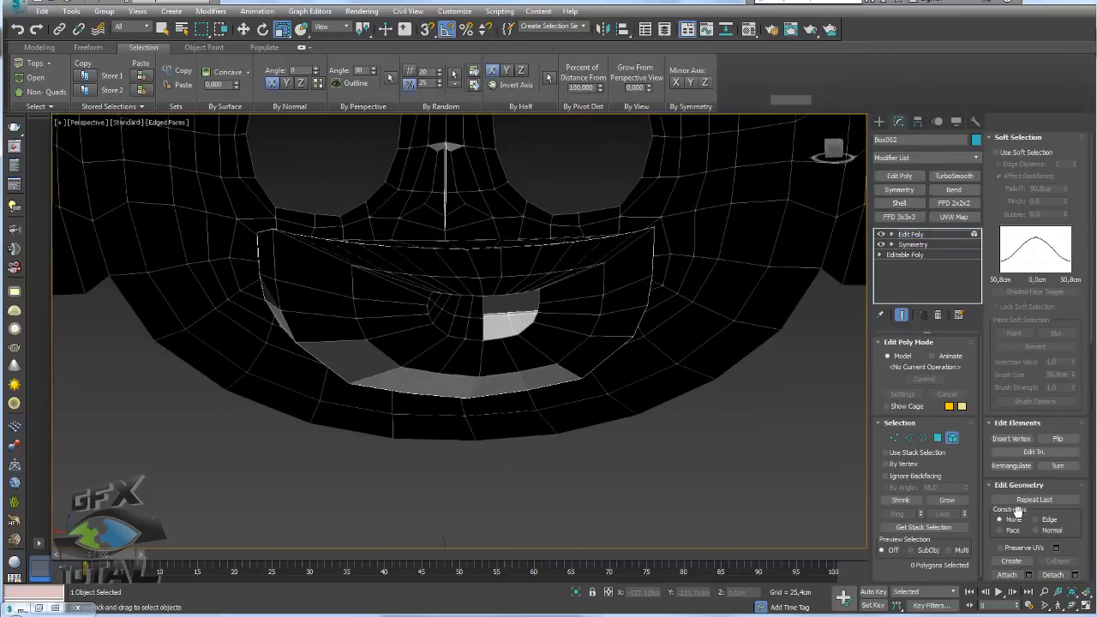
pyautogui.scroll(-5, 1081, 511)
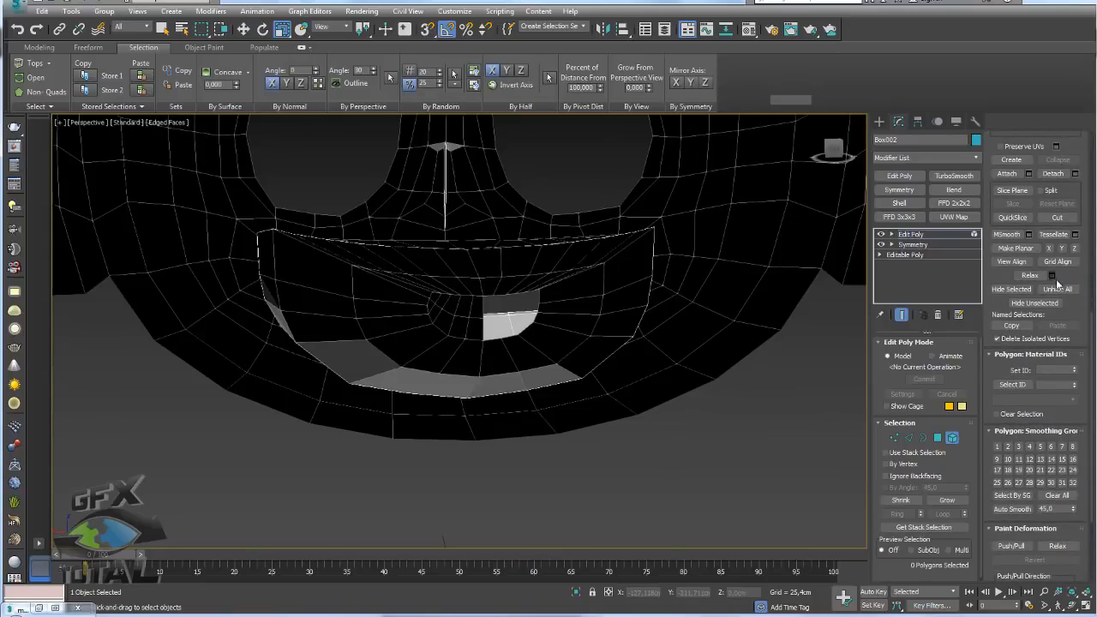
pyautogui.click(1050, 292)
pyautogui.keyDown('alt'); pyautogui.moveTo(583, 356); pyautogui.dragTo(639, 331, button='middle'); pyautogui.keyUp('alt')
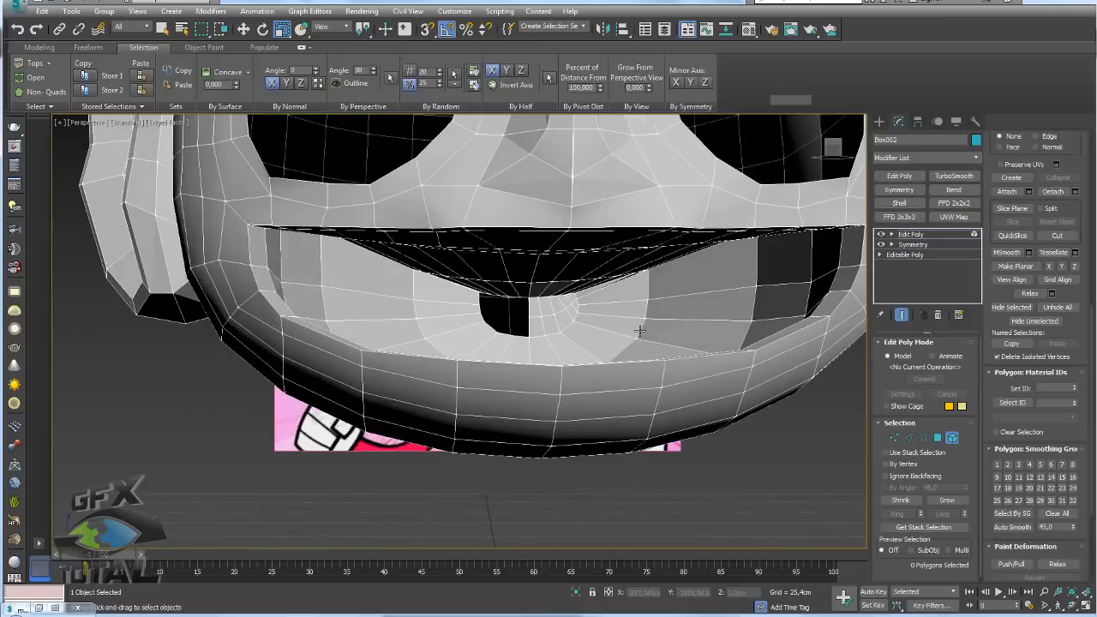
# - Add a second Symmetry modifier on the X axis with Flip enabled to mirror the closed half of the mouth
pyautogui.click(907, 191)
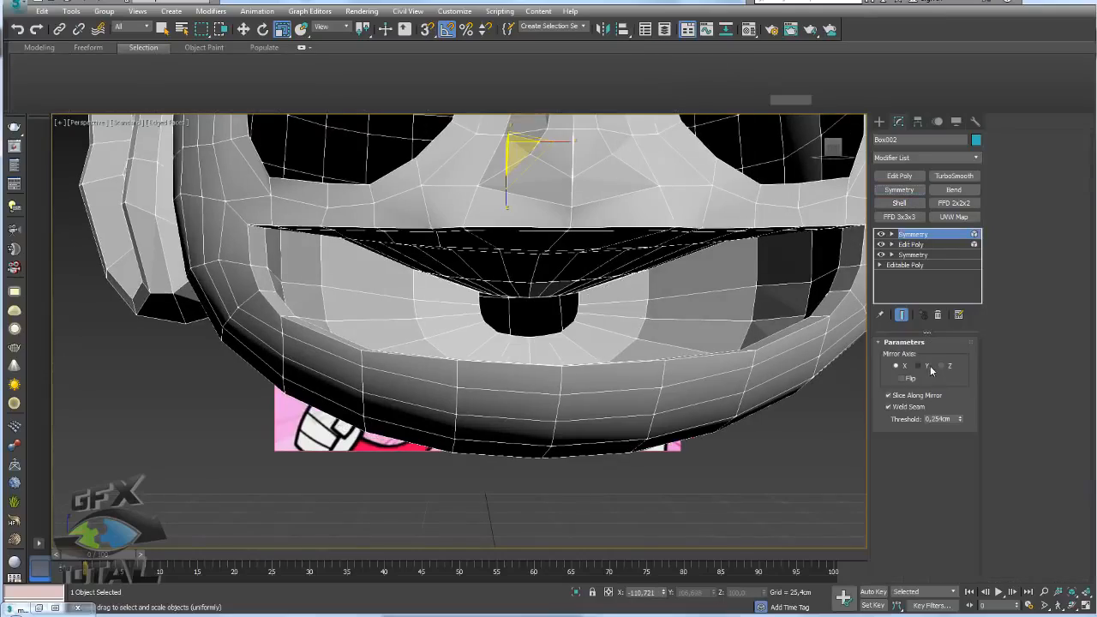
pyautogui.click(906, 382)
pyautogui.keyDown('alt'); pyautogui.moveTo(609, 348); pyautogui.dragTo(570, 324, button='middle'); pyautogui.keyUp('alt')
# - Assign the cartoon face texture material to the head and inspect it from several sides
pyautogui.press('m')
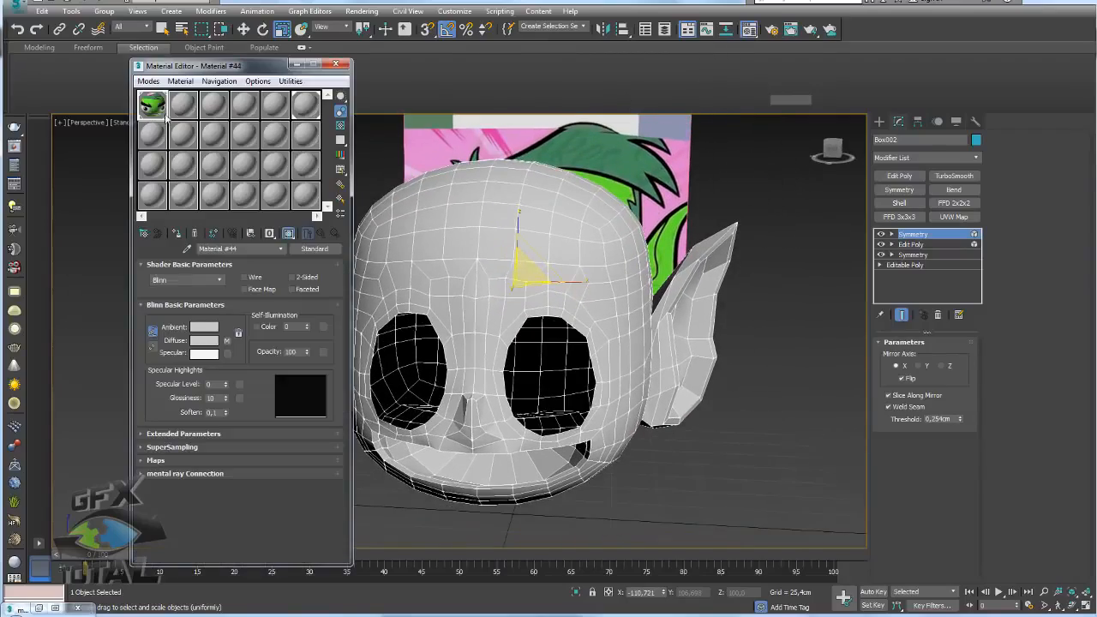
pyautogui.moveTo(441, 261); pyautogui.dragTo(495, 276)
pyautogui.keyDown('alt'); pyautogui.moveTo(496, 276); pyautogui.dragTo(565, 317, button='middle'); pyautogui.keyUp('alt')
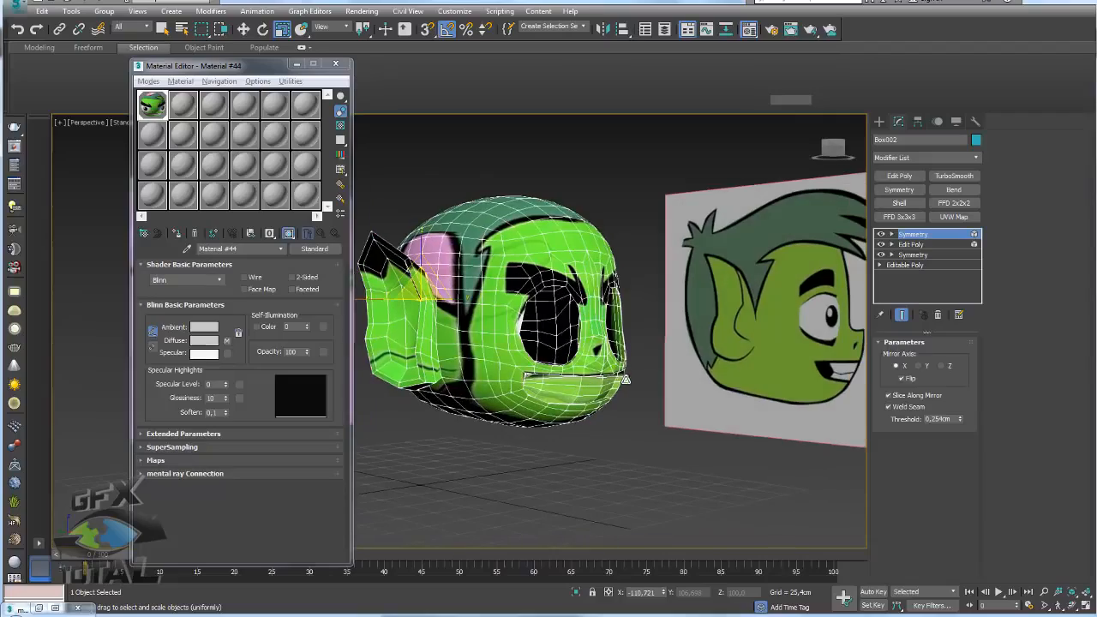
pyautogui.keyDown('alt'); pyautogui.moveTo(463, 285); pyautogui.dragTo(591, 336, button='middle'); pyautogui.keyUp('alt')
pyautogui.keyDown('alt'); pyautogui.moveTo(706, 346); pyautogui.dragTo(651, 439, button='middle'); pyautogui.keyUp('alt')
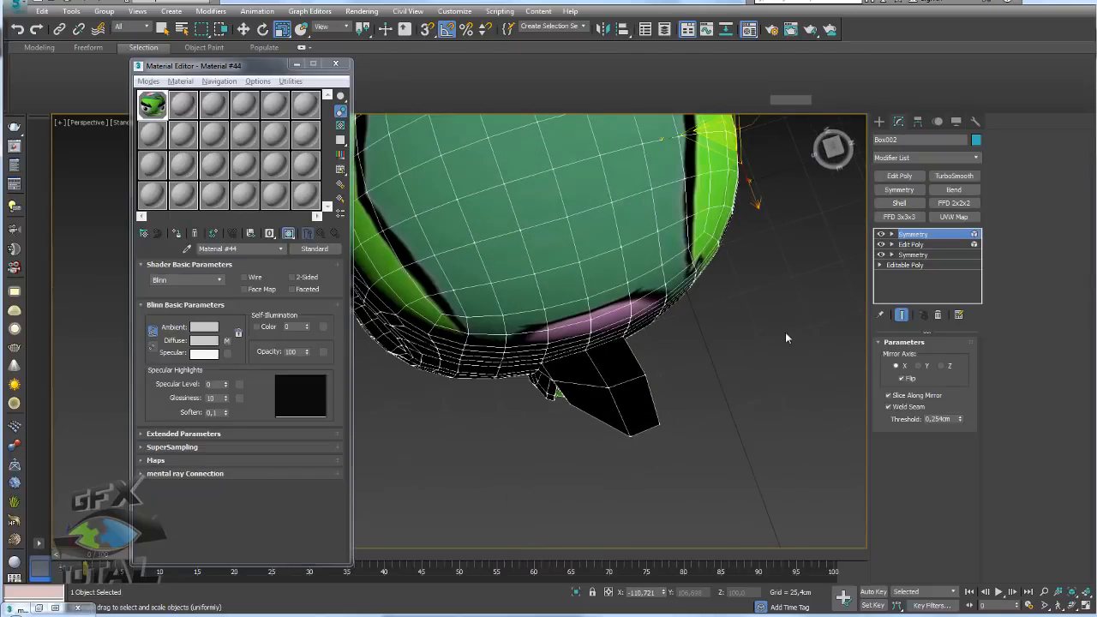
# - Delete the topmost Symmetry modifier from the head's stack
pyautogui.keyDown('alt'); pyautogui.moveTo(787, 337); pyautogui.dragTo(791, 299, button='middle'); pyautogui.keyUp('alt')
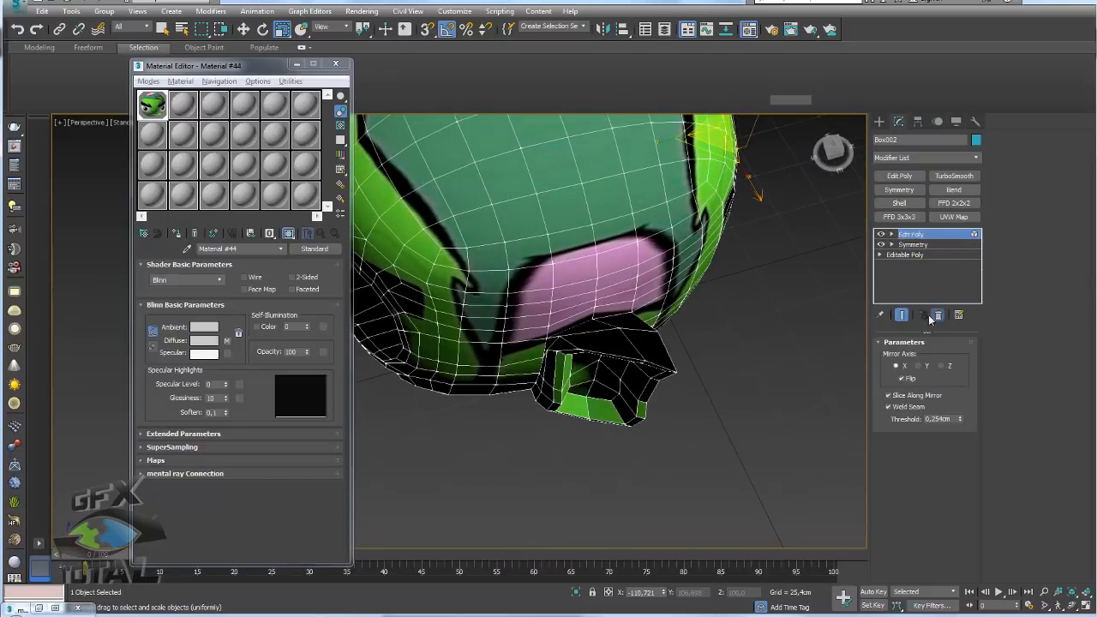
pyautogui.click(938, 316)
pyautogui.scroll(-5, 757, 365)
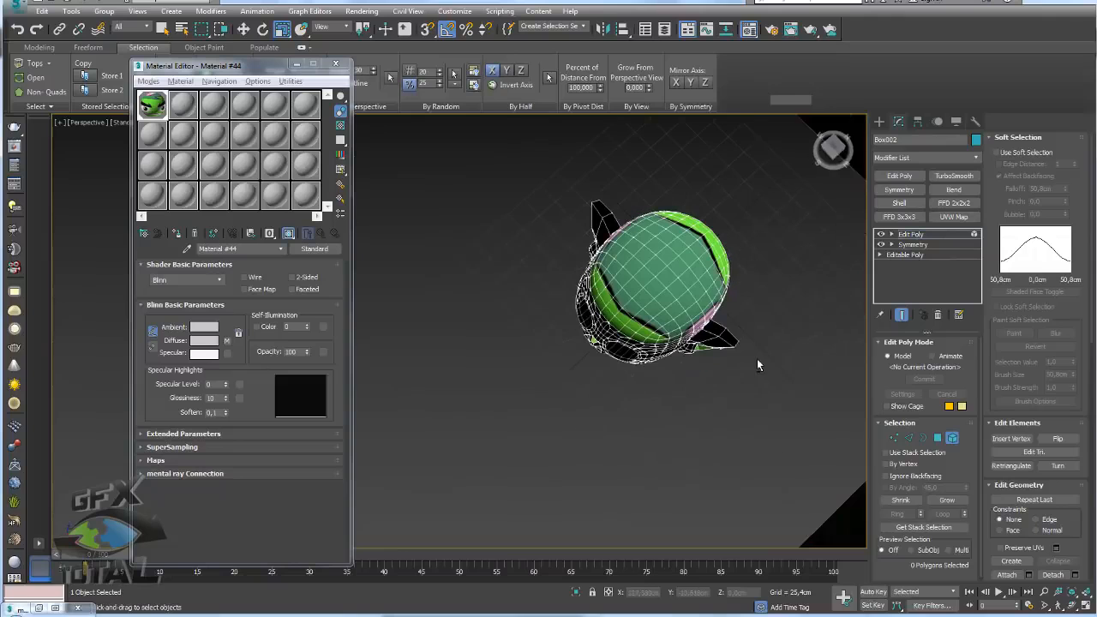
# - Select the ear's rim edge loop, convert it to polygons and grow the selection over the ear
pyautogui.click(896, 438)
pyautogui.scroll(5, 735, 358)
pyautogui.keyDown('alt'); pyautogui.moveTo(735, 359); pyautogui.dragTo(737, 334, button='middle'); pyautogui.keyUp('alt')
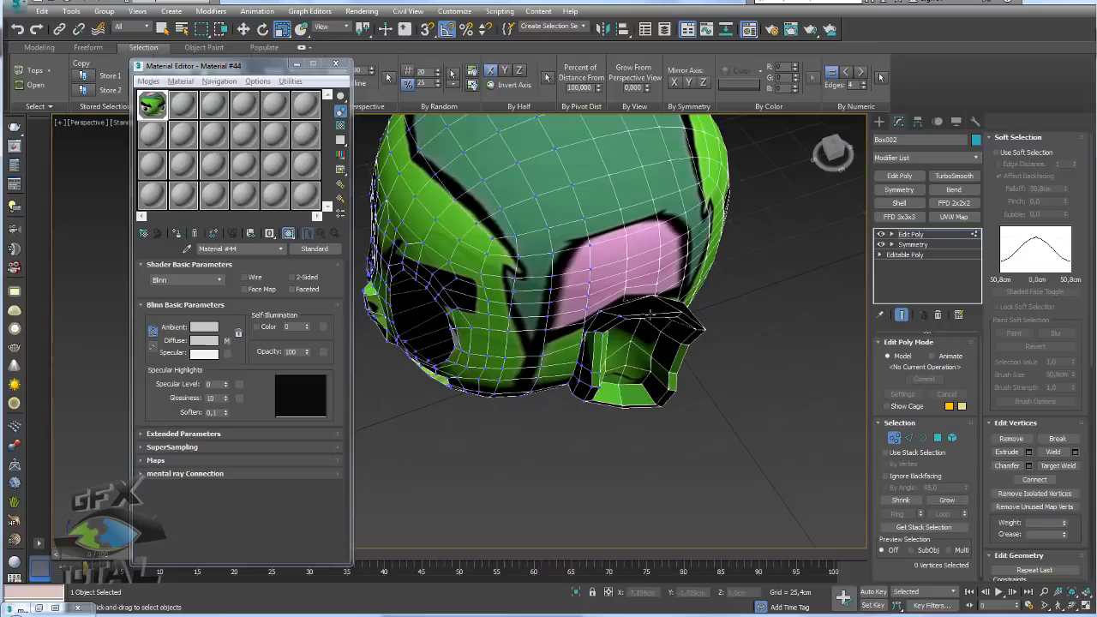
pyautogui.click(909, 438)
pyautogui.doubleClick(658, 313)
pyautogui.keyDown('alt'); pyautogui.moveTo(677, 322); pyautogui.dragTo(715, 370, button='middle'); pyautogui.keyUp('alt')
pyautogui.keyDown('ctrl'); pyautogui.click(937, 438); pyautogui.keyUp('ctrl')
pyautogui.click(942, 500)
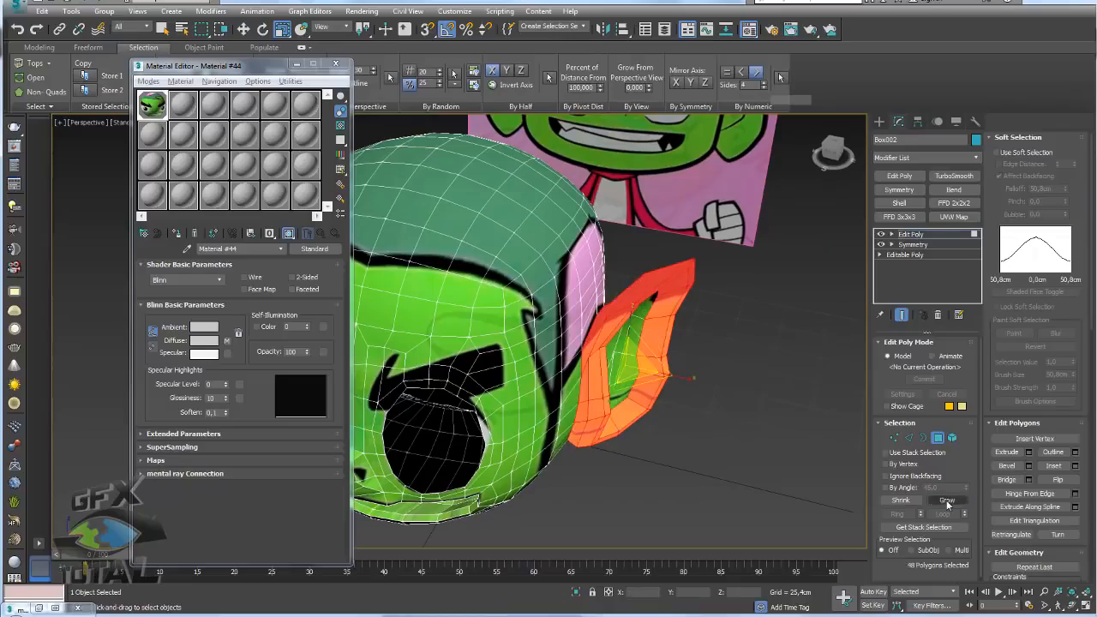
# - Rotate the selected ear polygons slightly in the Top view to change the ear's angle to the head
pyautogui.keyDown('alt'); pyautogui.moveTo(860, 473); pyautogui.dragTo(718, 433, button='middle'); pyautogui.keyUp('alt')
pyautogui.press('t')
pyautogui.moveTo(562, 388); pyautogui.dragTo(570, 379, button='middle')
pyautogui.scroll(5, 569, 382)
pyautogui.press('e')
pyautogui.moveTo(505, 360); pyautogui.dragTo(495, 336)
pyautogui.press('w')
pyautogui.press('e')
pyautogui.press('w')
pyautogui.press('e')
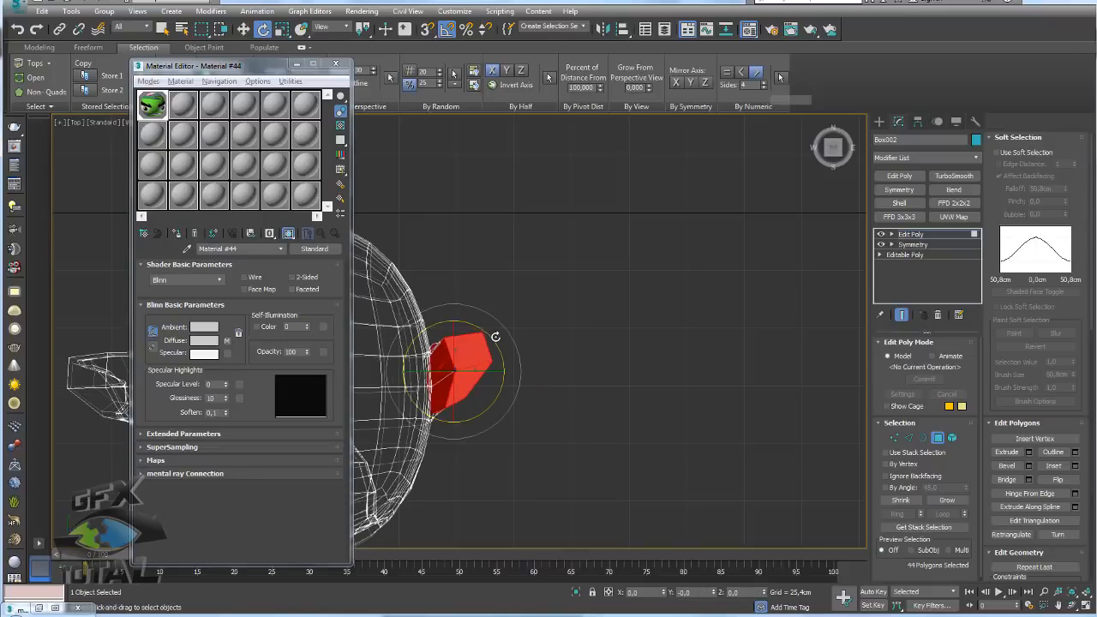
# - Add an FFD 3x3x3 modifier to the selected ear polygons and enter its Control Points level
pyautogui.moveTo(622, 398)
pyautogui.keyDown('alt'); pyautogui.mouseDown(button='middle')
pyautogui.moveTo(560, 292)
pyautogui.moveTo(520, 320)
pyautogui.moveTo(539, 355)
pyautogui.moveTo(757, 347)
pyautogui.moveTo(797, 342)
pyautogui.moveTo(865, 300)
pyautogui.mouseUp(button='middle'); pyautogui.keyUp('alt')
pyautogui.press('F3')
pyautogui.click(899, 216)
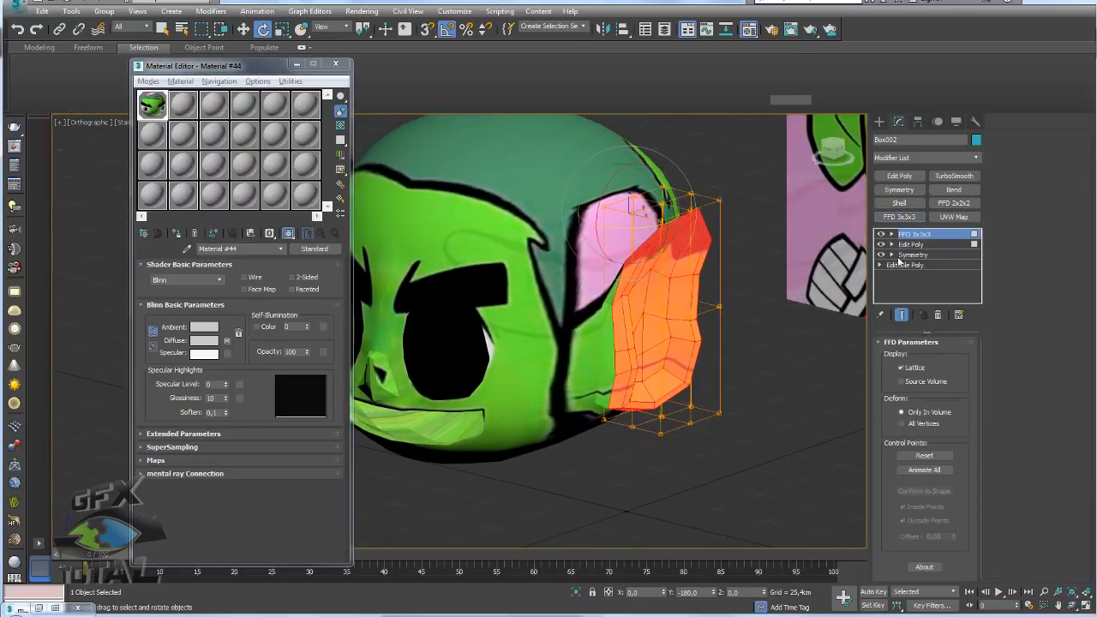
pyautogui.click(891, 233)
pyautogui.click(925, 244)
# - Move the lattice's upper outer control point away from the head to bend the ear tip outward, and leave control-point editing
pyautogui.keyDown('alt'); pyautogui.moveTo(760, 197); pyautogui.dragTo(786, 150, button='middle'); pyautogui.keyUp('alt')
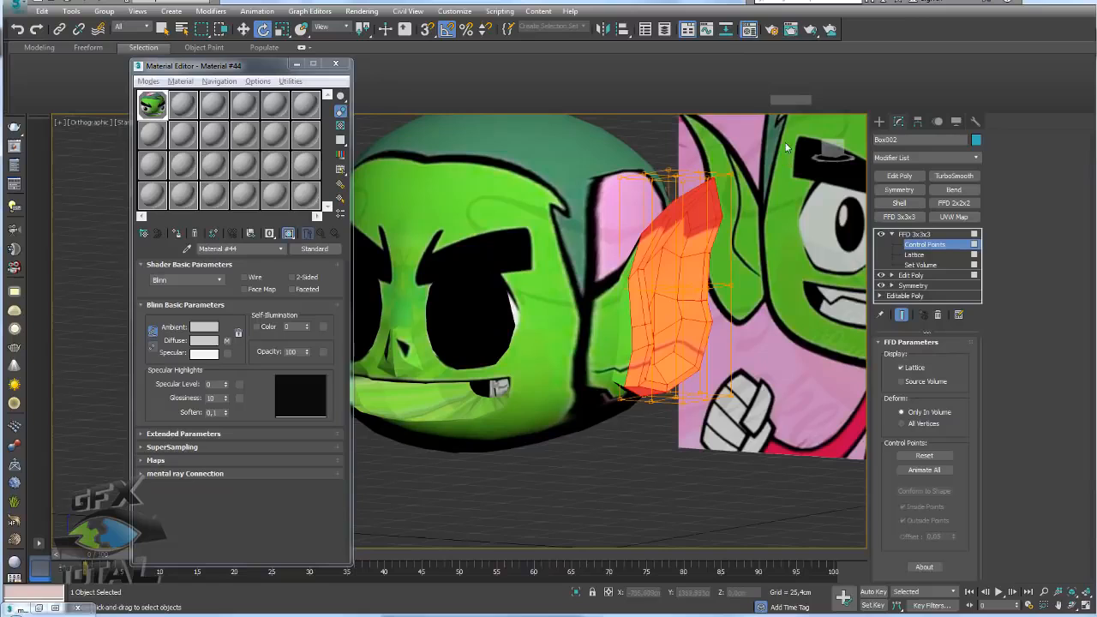
pyautogui.keyDown('alt'); pyautogui.moveTo(586, 198); pyautogui.dragTo(734, 202, button='middle'); pyautogui.keyUp('alt')
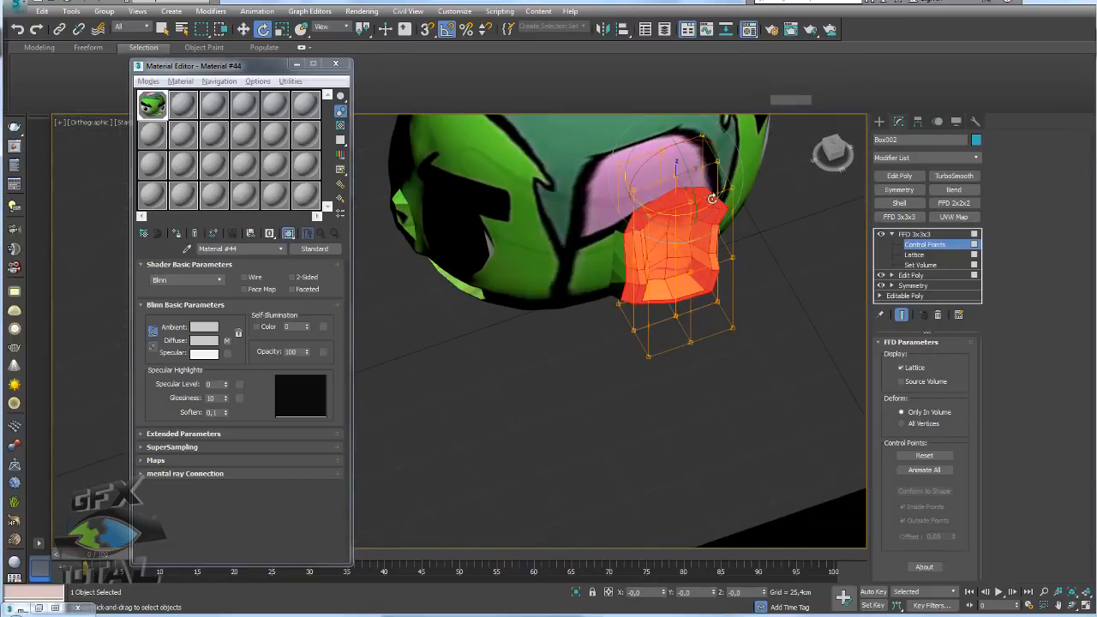
pyautogui.press('w')
pyautogui.moveTo(714, 165); pyautogui.dragTo(818, 189)
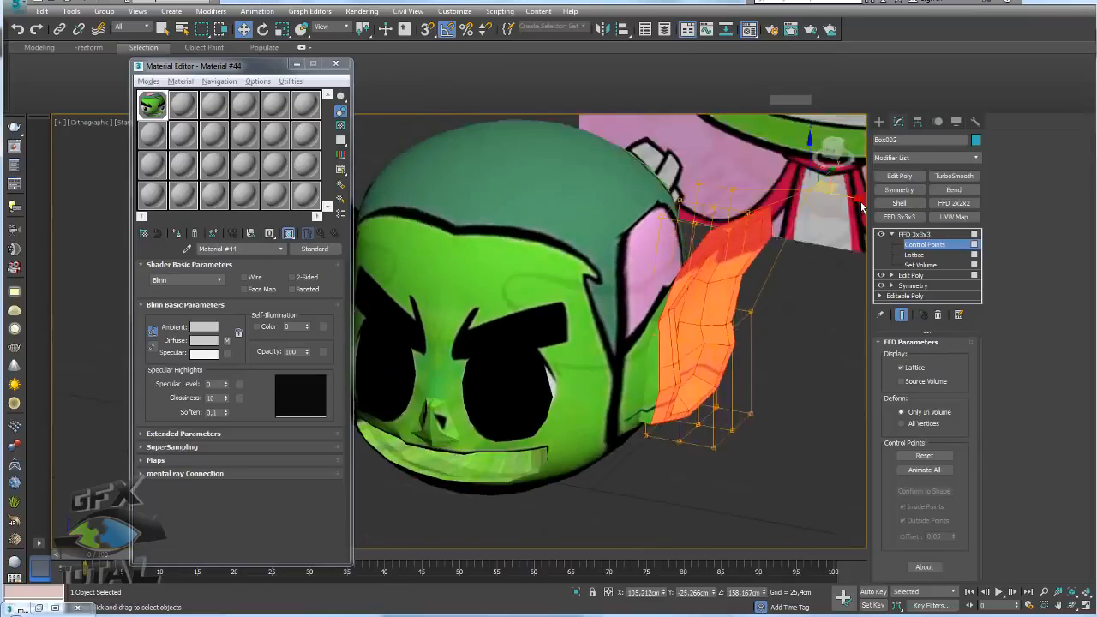
pyautogui.keyDown('alt'); pyautogui.moveTo(722, 296); pyautogui.dragTo(697, 193, button='middle'); pyautogui.keyUp('alt')
pyautogui.scroll(-2, 708, 264)
pyautogui.press('f')
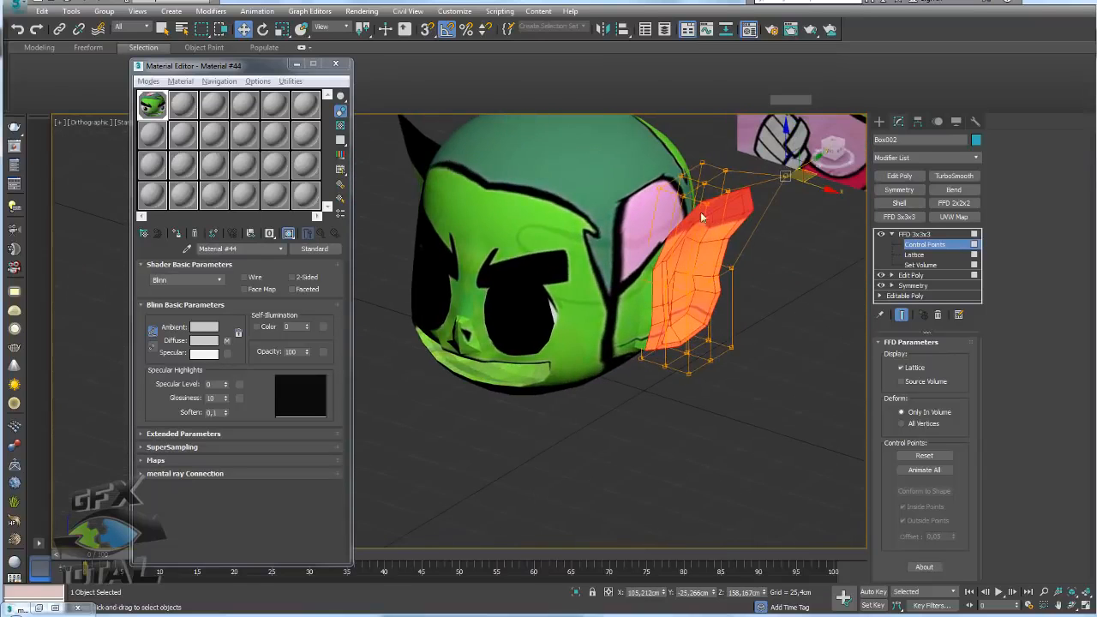
pyautogui.click(931, 235)
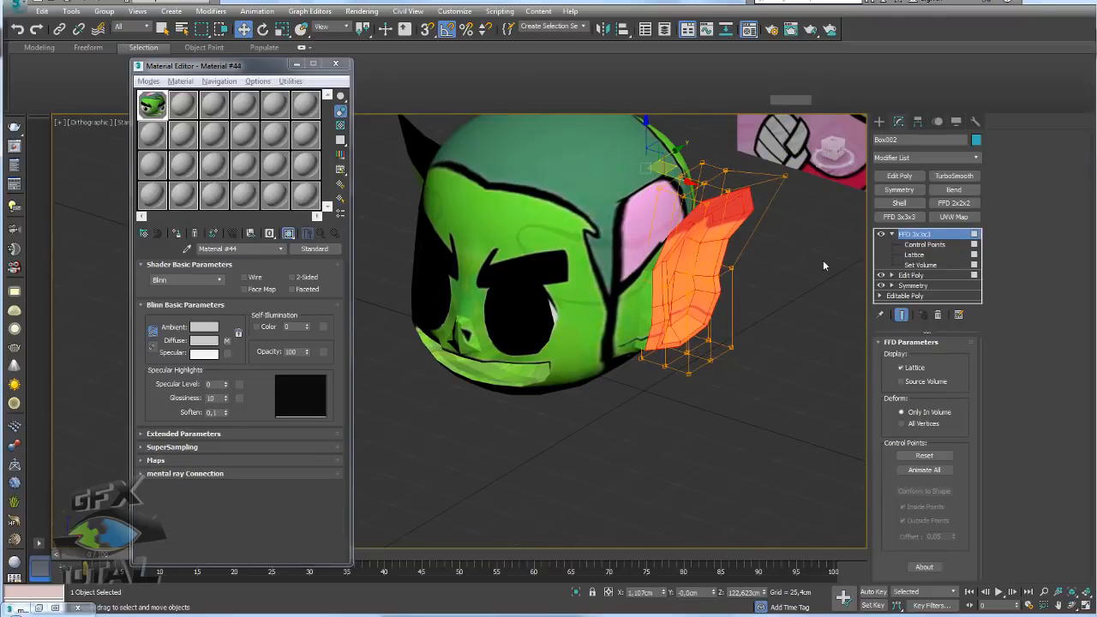
# - Collapse the head's modifier stack to an Editable Poly and delete the polygons of the half opposite the reshaped ear
pyautogui.hotkey('ctrl', 'e')
pyautogui.keyDown('alt'); pyautogui.moveTo(626, 330); pyautogui.dragTo(580, 292, button='middle'); pyautogui.keyUp('alt')
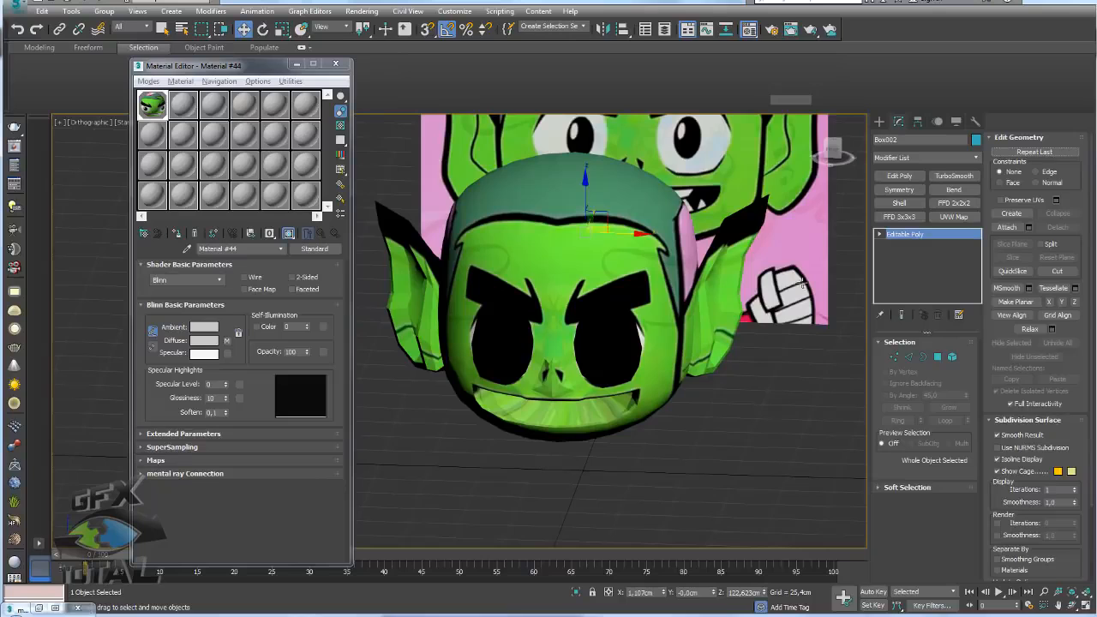
pyautogui.moveTo(607, 297); pyautogui.dragTo(637, 316, button='middle')
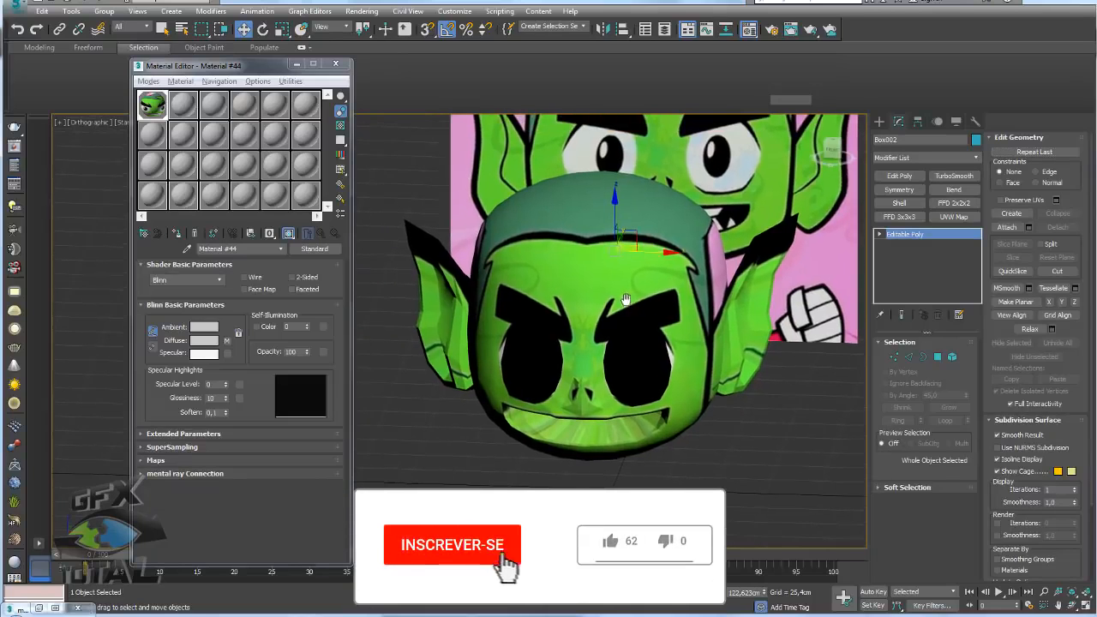
pyautogui.click(937, 356)
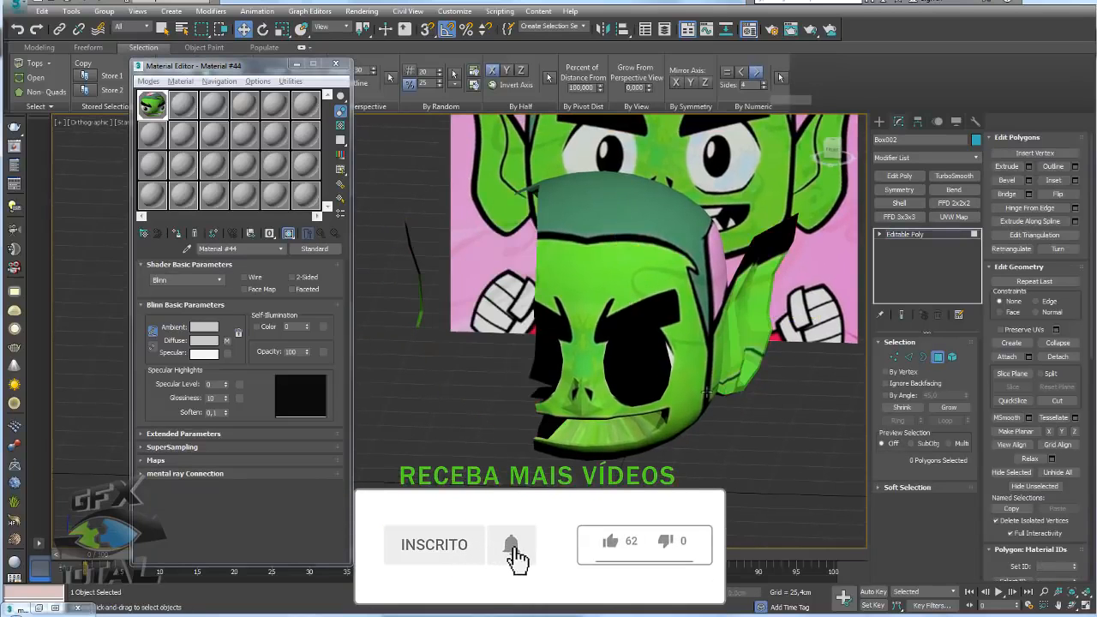
# - Add a Symmetry modifier to the remaining half of the head, mirrored on the X axis with Flip enabled
pyautogui.click(899, 190)
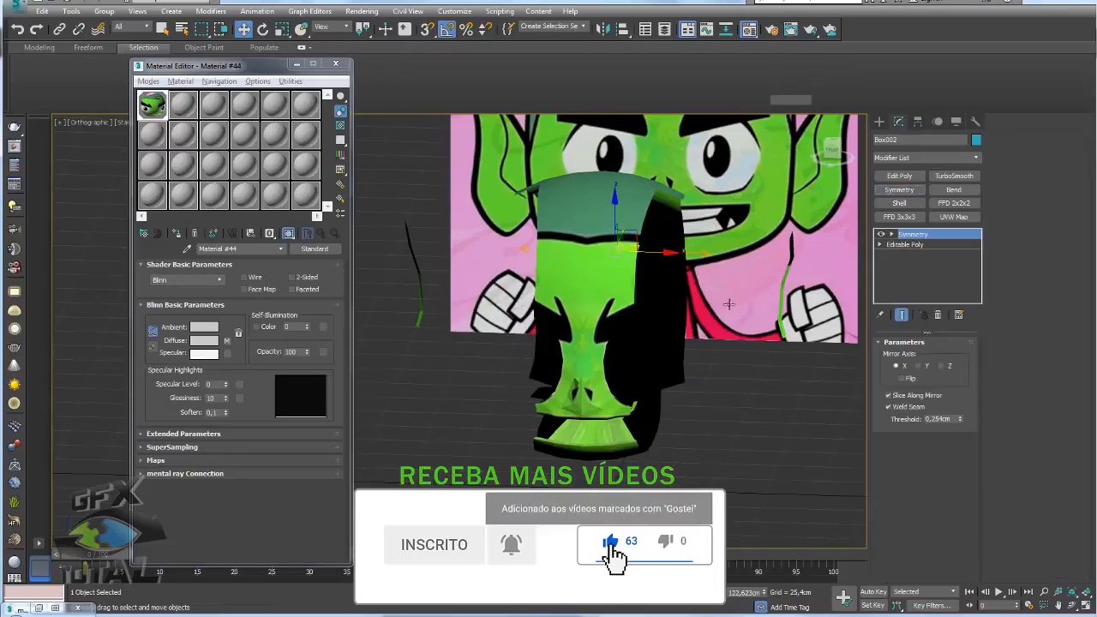
pyautogui.click(903, 378)
pyautogui.moveTo(747, 364)
pyautogui.keyDown('alt'); pyautogui.mouseDown(button='middle')
pyautogui.moveTo(715, 372)
pyautogui.moveTo(686, 329)
pyautogui.moveTo(766, 369)
pyautogui.moveTo(745, 369)
pyautogui.mouseUp(button='middle'); pyautogui.keyUp('alt')
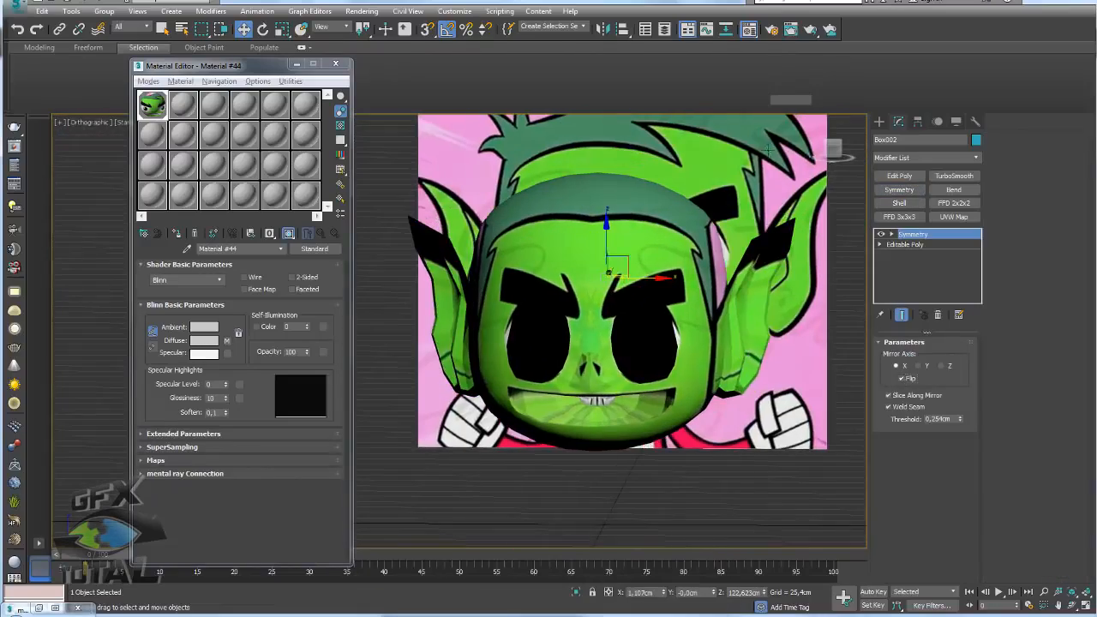
# - Assign the plain grey material to the head and show its edged faces in a Perspective view
pyautogui.moveTo(195, 113); pyautogui.dragTo(588, 271)
pyautogui.keyDown('alt'); pyautogui.moveTo(639, 314); pyautogui.dragTo(710, 438, button='middle'); pyautogui.keyUp('alt')
pyautogui.press('p')
pyautogui.press('F4')
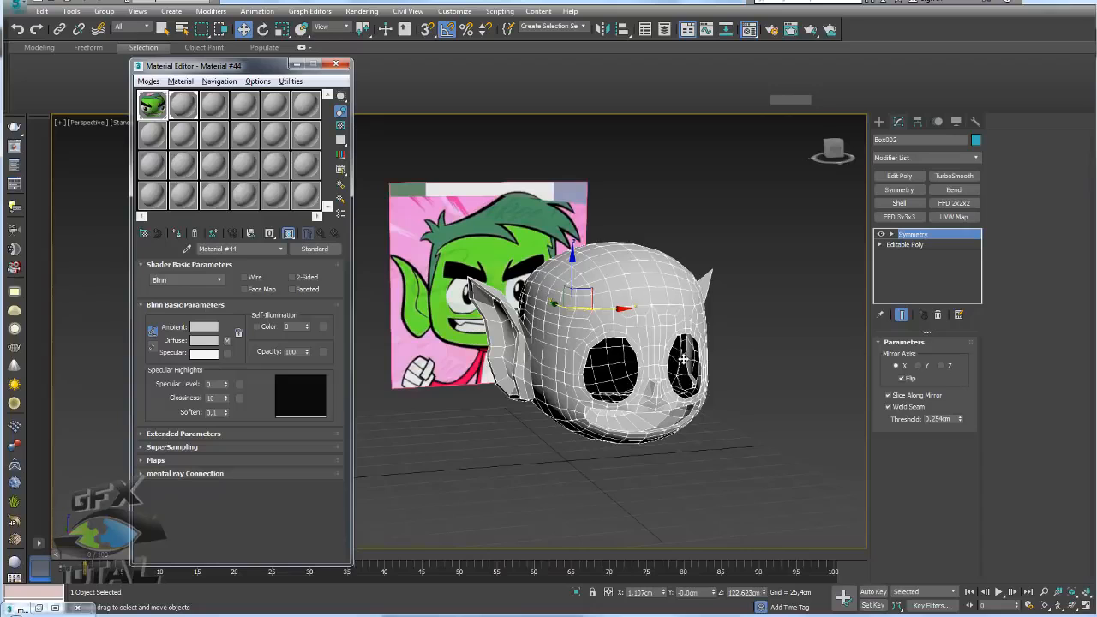
pyautogui.keyDown('alt'); pyautogui.moveTo(628, 400); pyautogui.dragTo(627, 378, button='middle'); pyautogui.keyUp('alt')
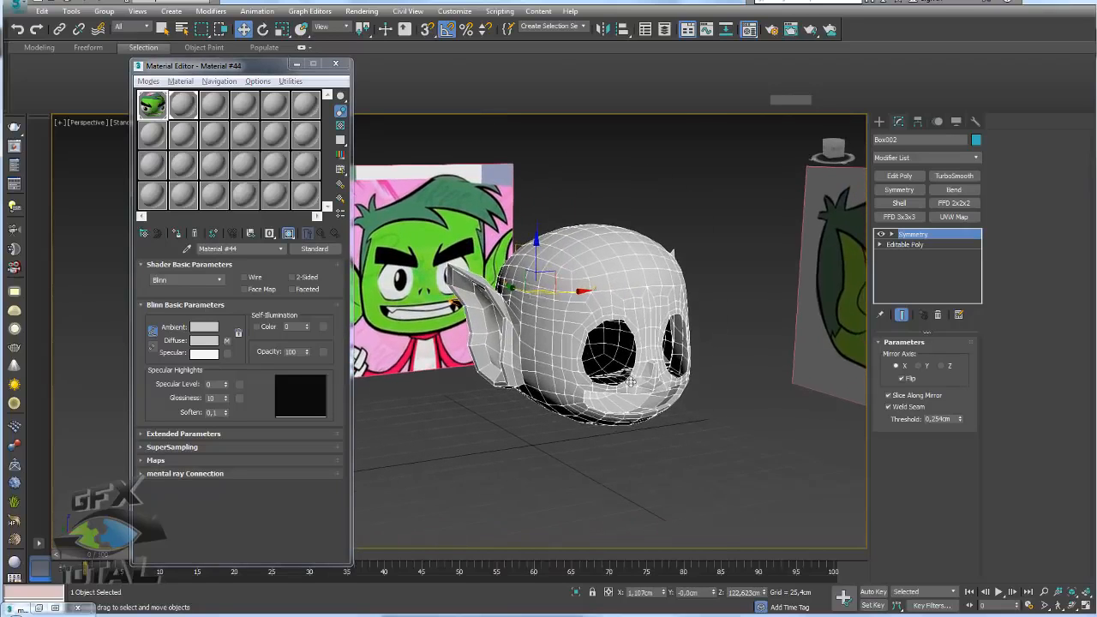
pyautogui.scroll(2, 634, 385)
pyautogui.scroll(2, 652, 388)
pyautogui.scroll(-4, 650, 392)
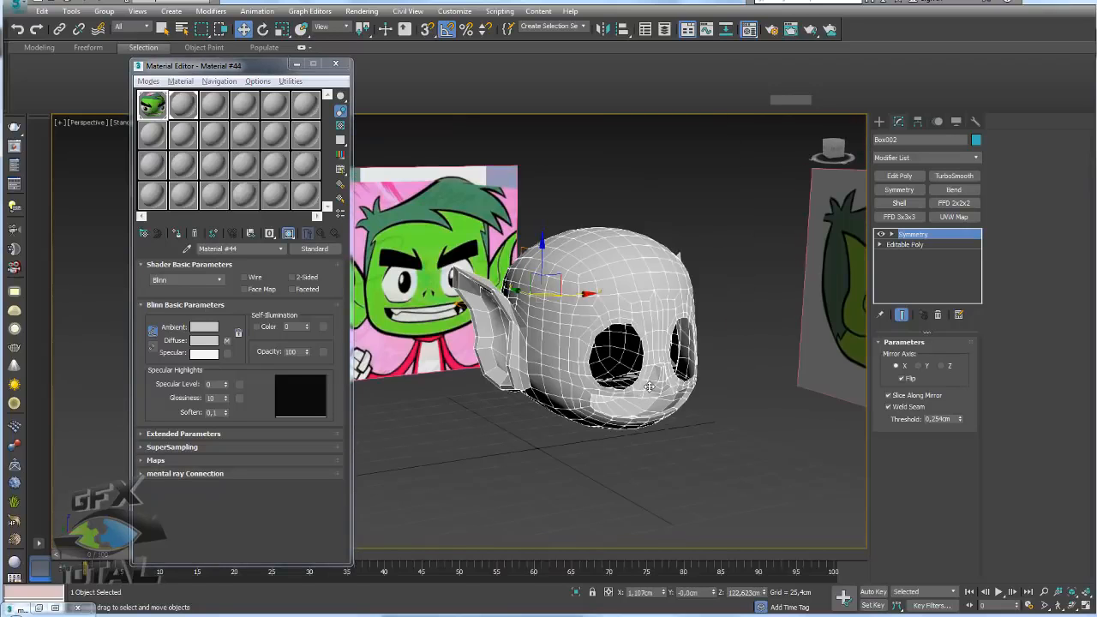